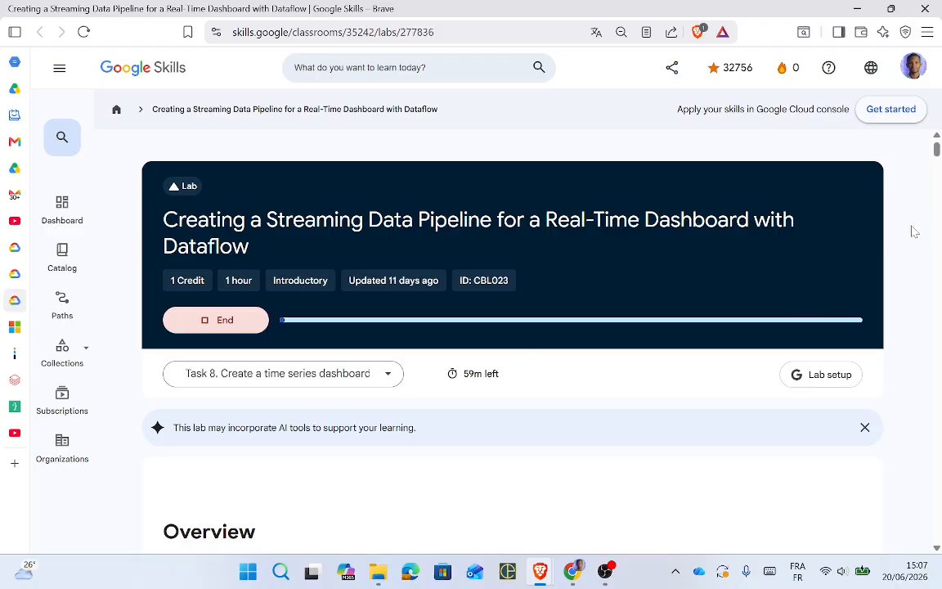
Step: Read the lab overview and accept the new student account's terms in the Google sign-in window
{"action": "left_click_drag", "start_coordinate": [936, 147], "coordinate": [940, 161]}
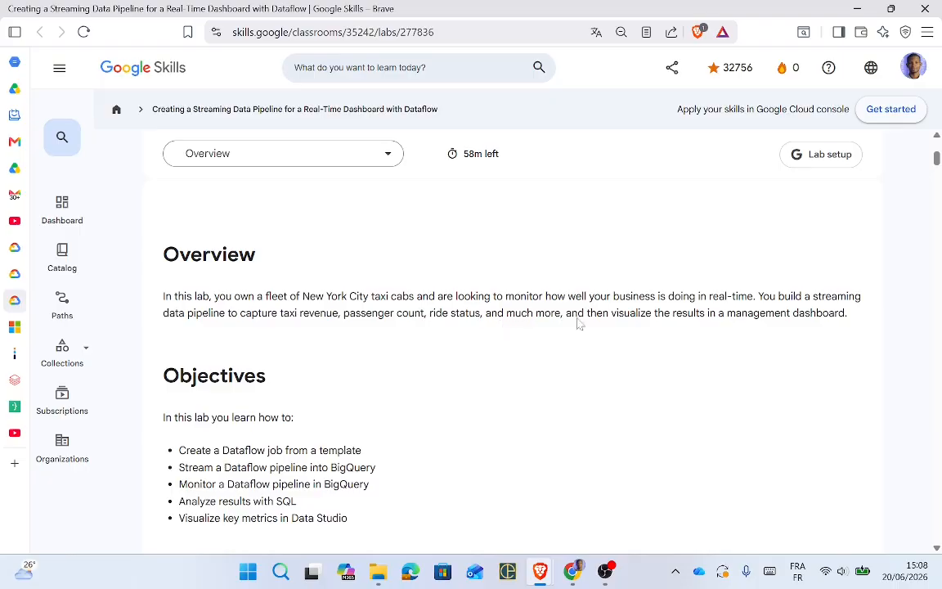
{"action": "left_click_drag", "start_coordinate": [937, 158], "coordinate": [937, 178]}
{"action": "key", "text": "alt+Tab"}
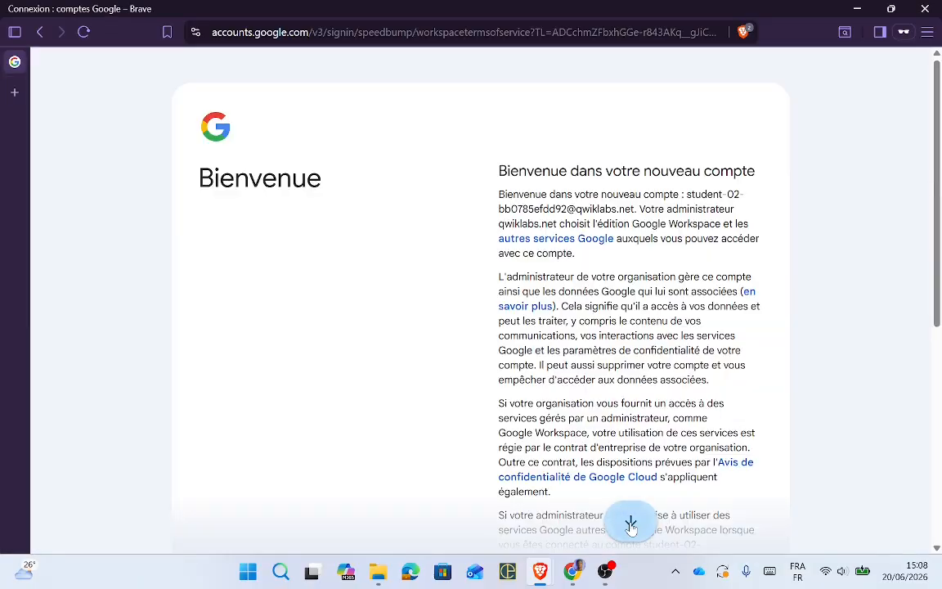
{"action": "left_click", "coordinate": [627, 515]}
{"action": "left_click", "coordinate": [706, 430]}
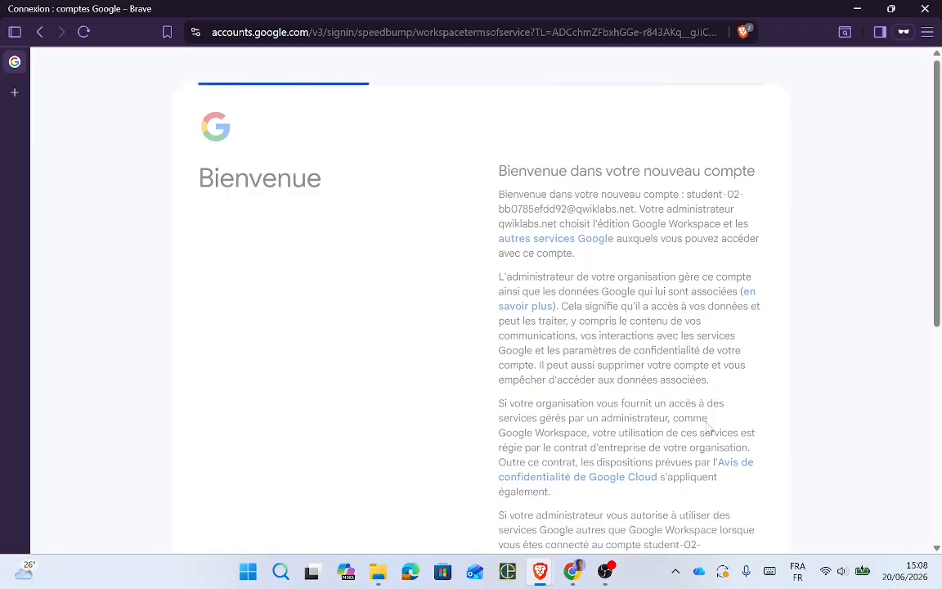
Step: Skim the lab's setup instructions, switch to the Google Cloud console and leave the Dataflow tutorial shown there
{"action": "key", "text": "alt+Tab"}
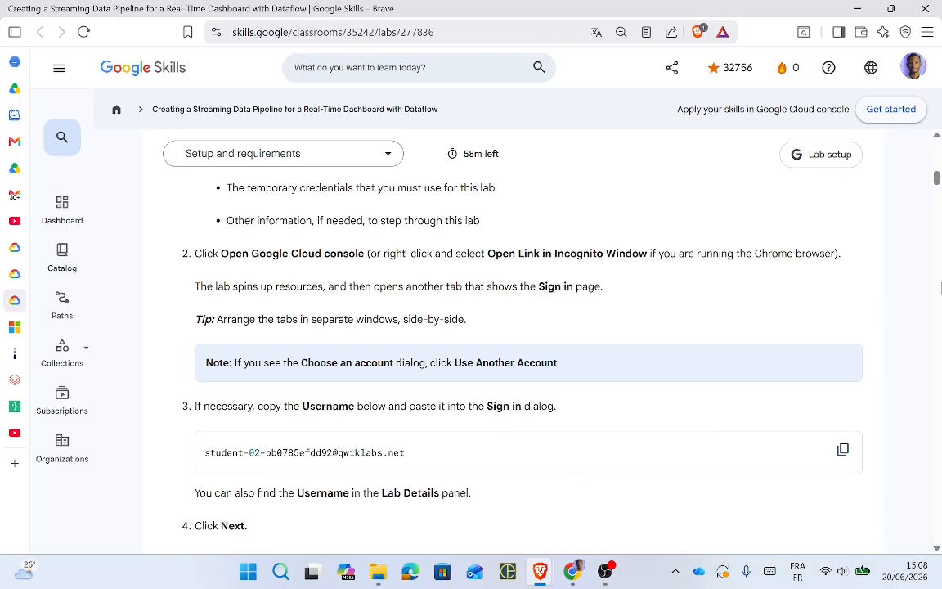
{"action": "left_click_drag", "start_coordinate": [938, 179], "coordinate": [938, 223]}
{"action": "key", "text": "alt+Tab"}
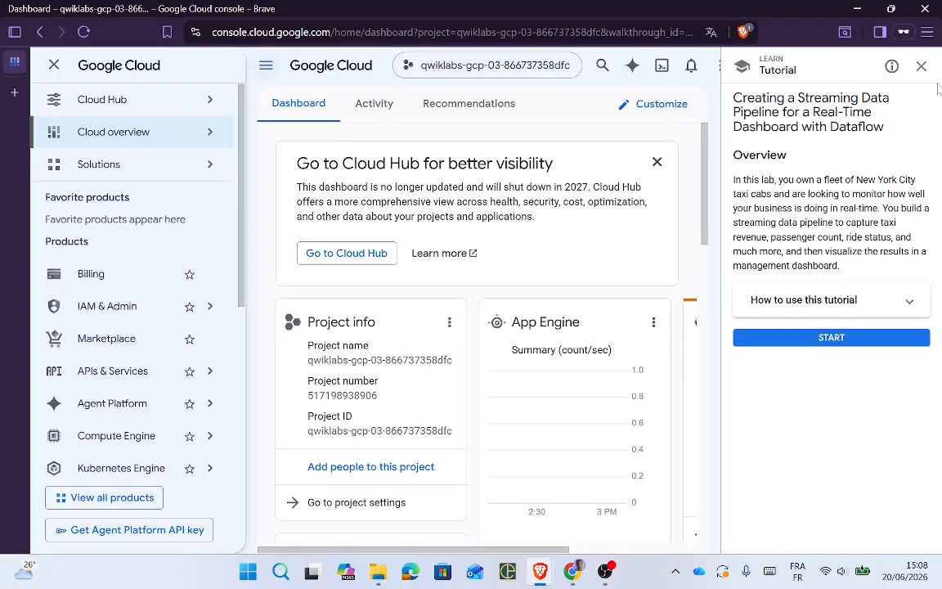
{"action": "left_click", "coordinate": [922, 67]}
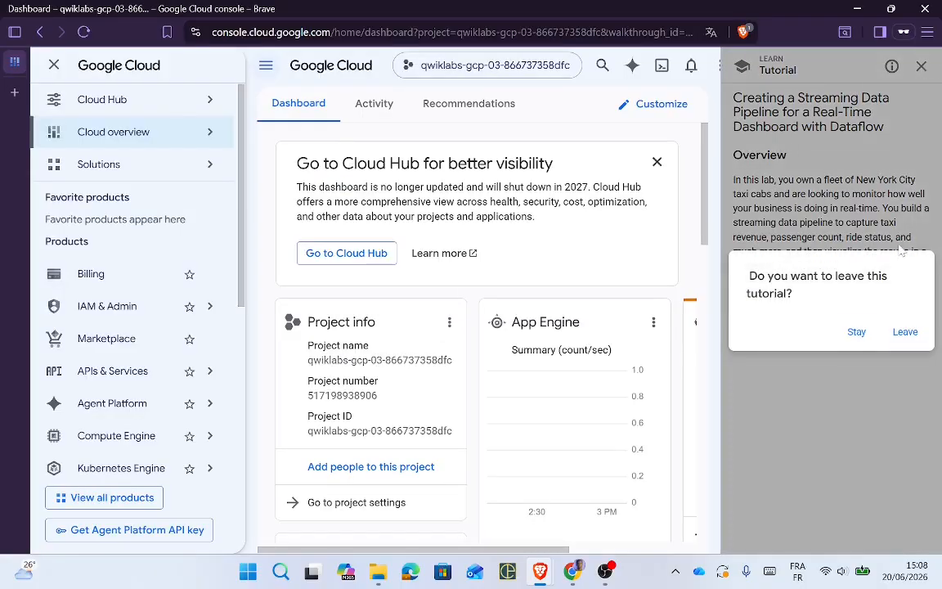
{"action": "left_click", "coordinate": [904, 334]}
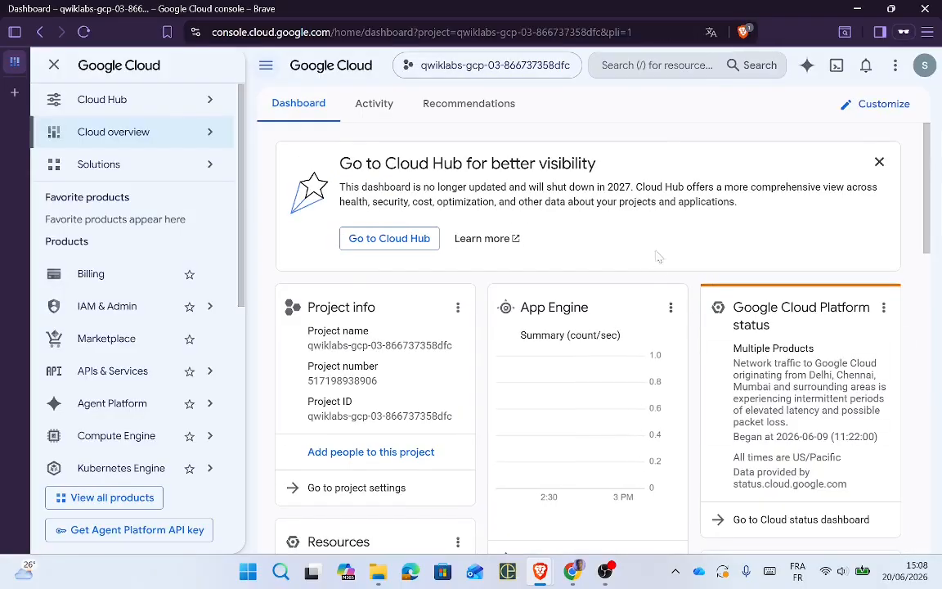
Step: Launch Cloud Shell from the console, closing the navigation menu and continuing past the introduction
{"action": "left_click", "coordinate": [838, 70]}
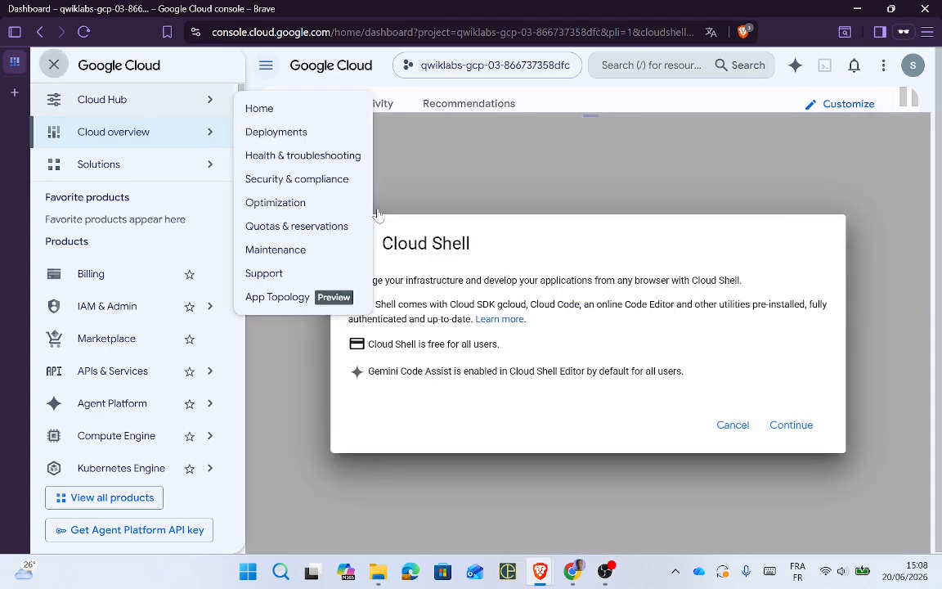
{"action": "left_click", "coordinate": [51, 65]}
{"action": "left_click", "coordinate": [684, 425]}
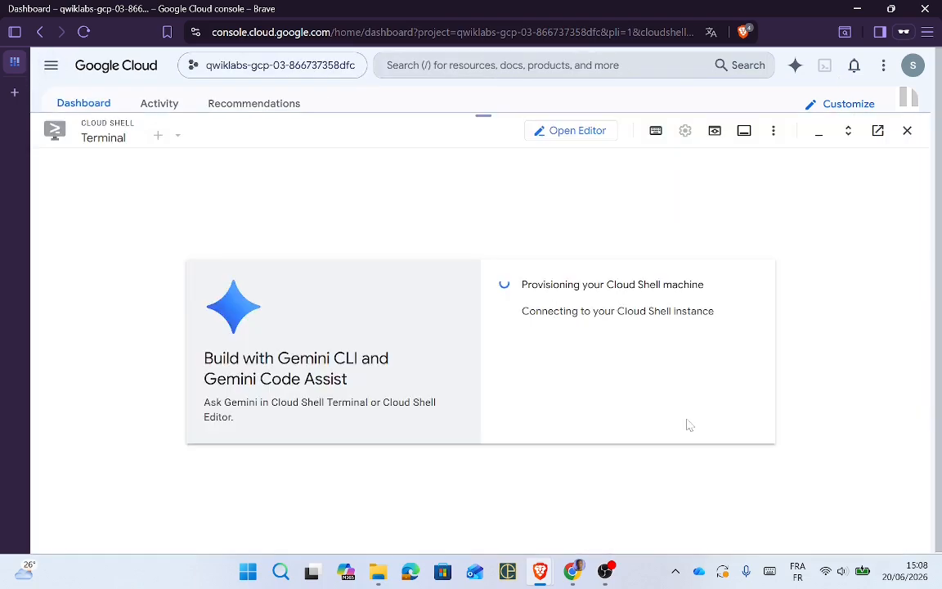
Step: Copy the Task 1 command that creates the taxirides dataset and authorize Cloud Shell to make Google Cloud API calls
{"action": "key", "text": "alt+Tab"}
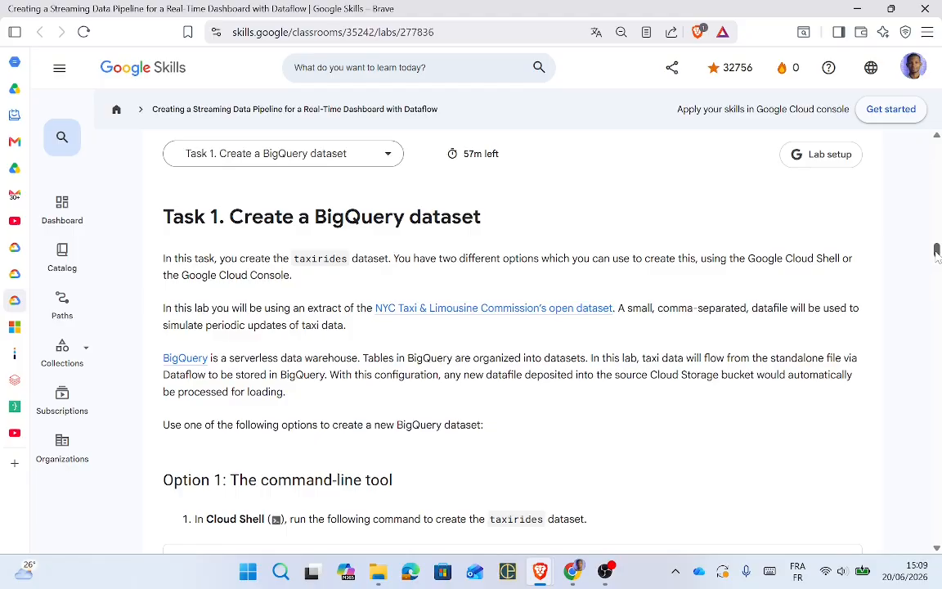
{"action": "left_click_drag", "start_coordinate": [937, 251], "coordinate": [937, 260]}
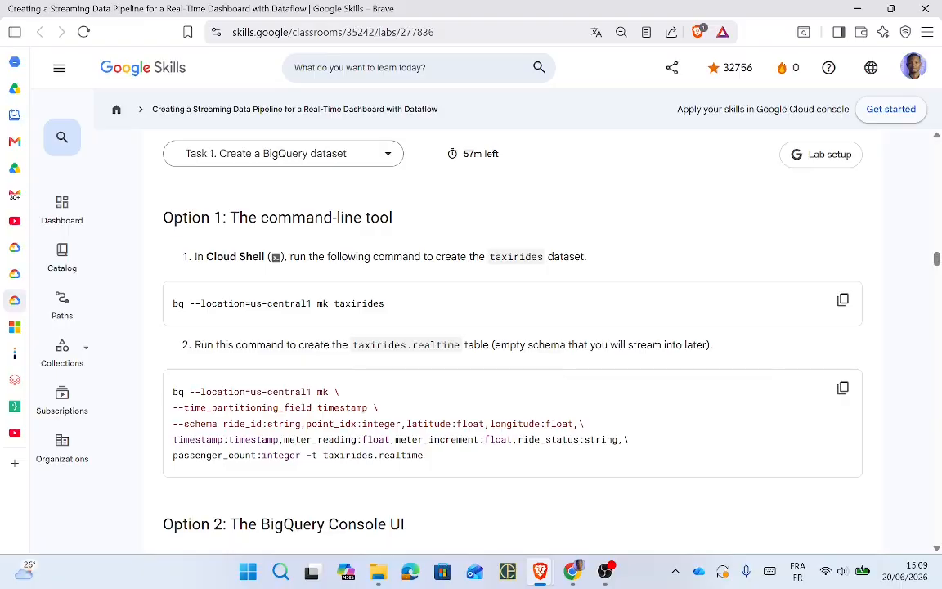
{"action": "left_click", "coordinate": [844, 303]}
{"action": "key", "text": "alt+Tab"}
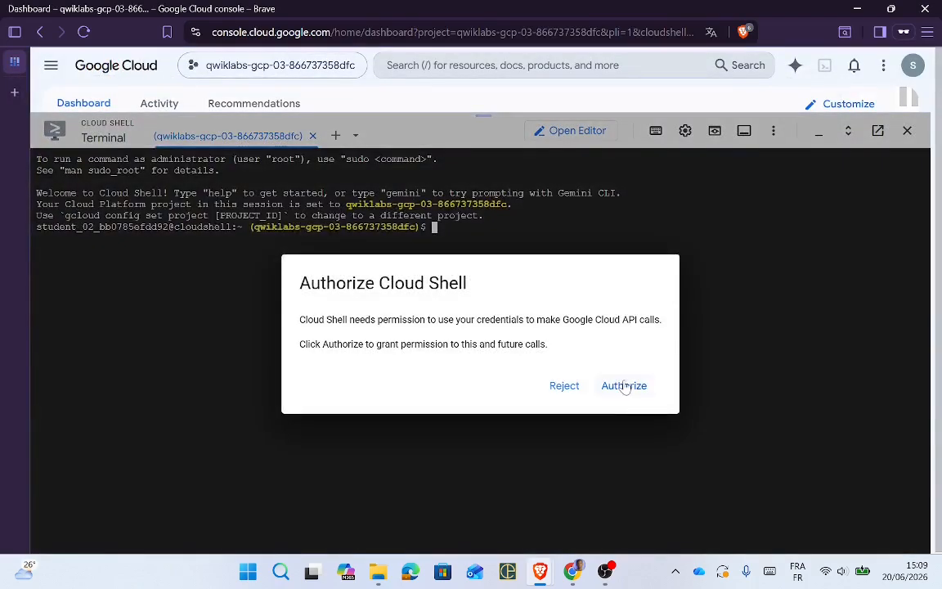
{"action": "left_click", "coordinate": [625, 386]}
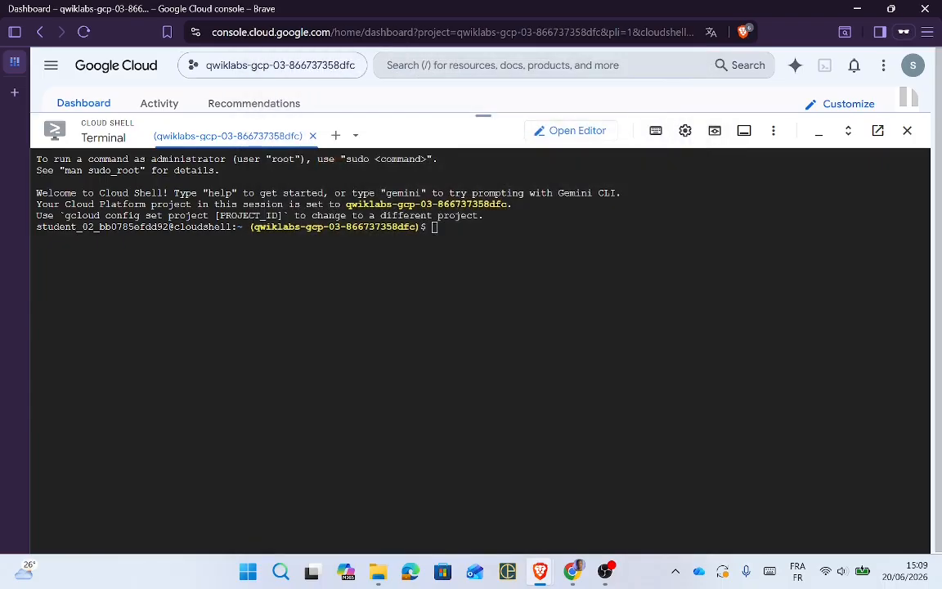
Step: Create the BigQuery dataset by running "bq --location=us-central1 mk taxirides" in Cloud Shell
{"action": "key", "text": "Return"}
{"action": "key", "text": "Return"}
{"action": "key", "text": "Return"}
{"action": "key", "text": "Return"}
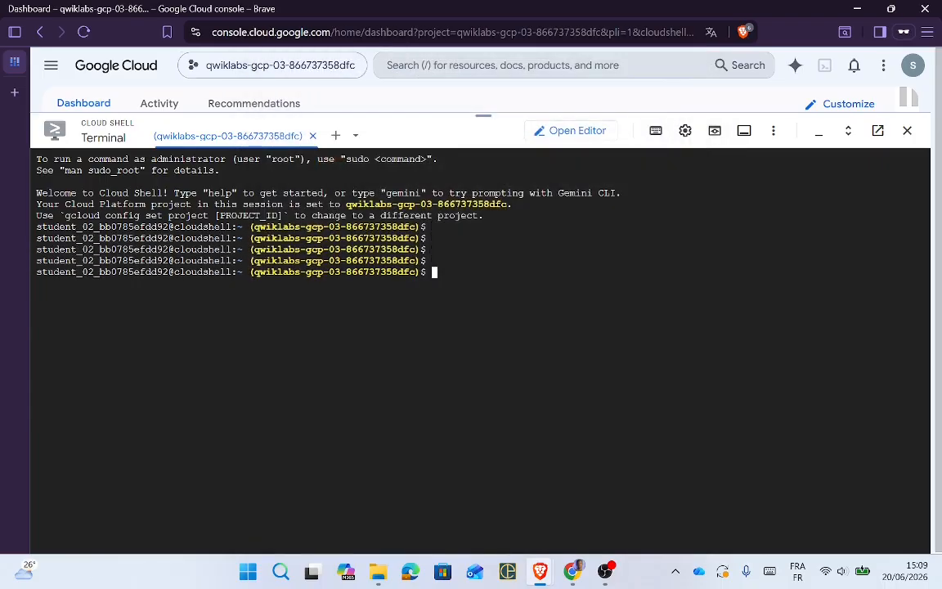
{"action": "right_click", "coordinate": [469, 318]}
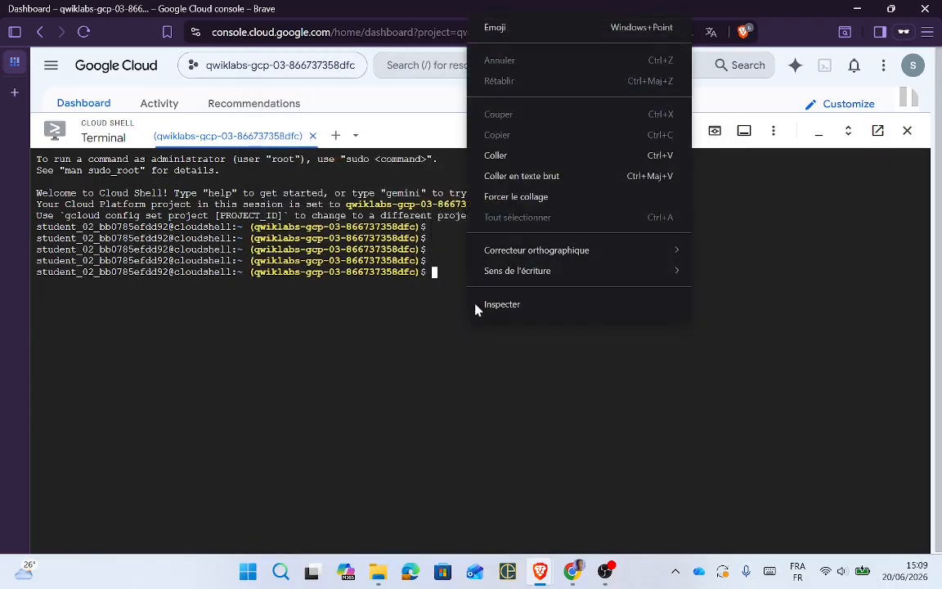
{"action": "left_click", "coordinate": [516, 156]}
{"action": "key", "text": "Return"}
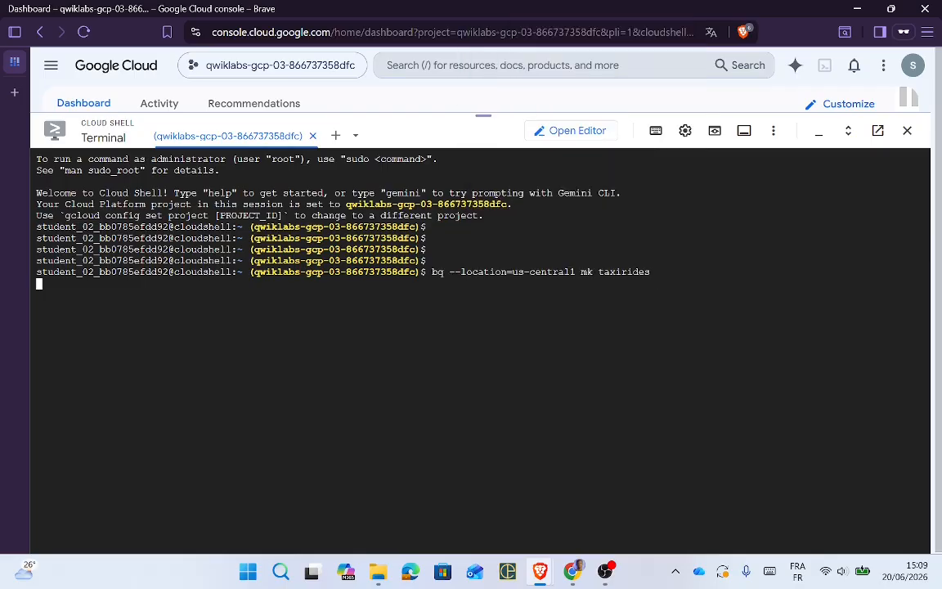
Step: Create the timestamp-partitioned table taxirides.realtime by running the lab's second bq mk command, with its schema, in Cloud Shell
{"action": "key", "text": "alt+Tab"}
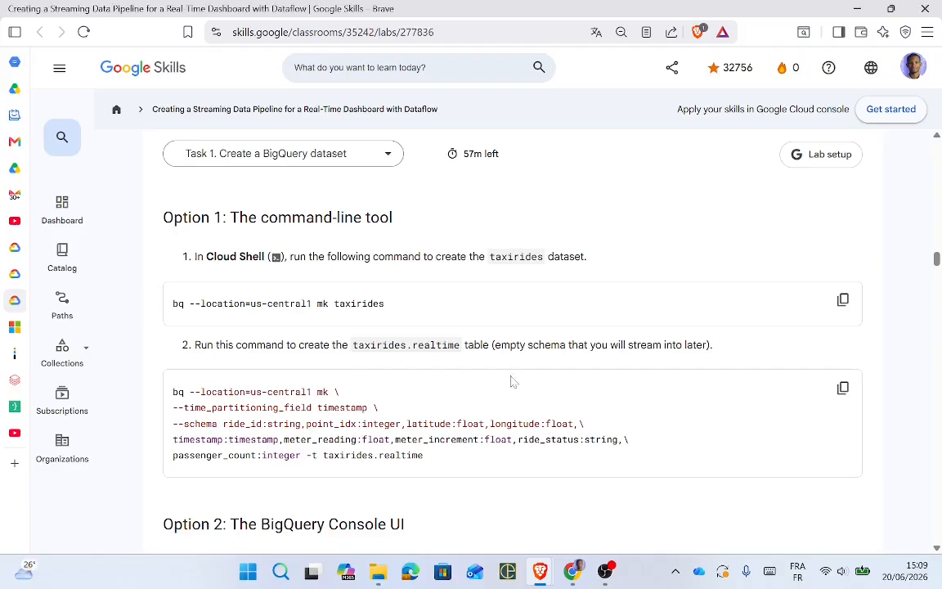
{"action": "left_click", "coordinate": [843, 390]}
{"action": "key", "text": "alt+Tab"}
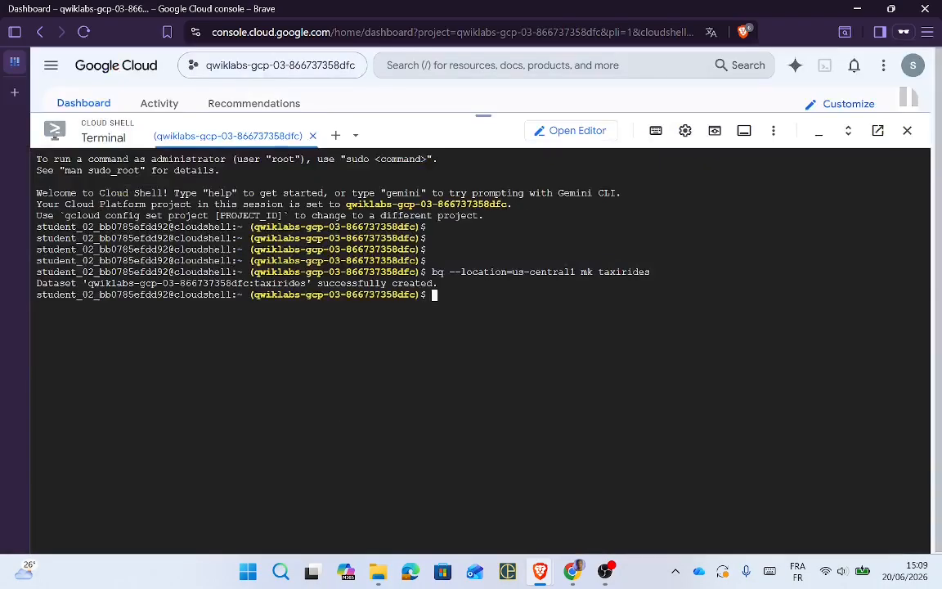
{"action": "key", "text": "alt+Tab"}
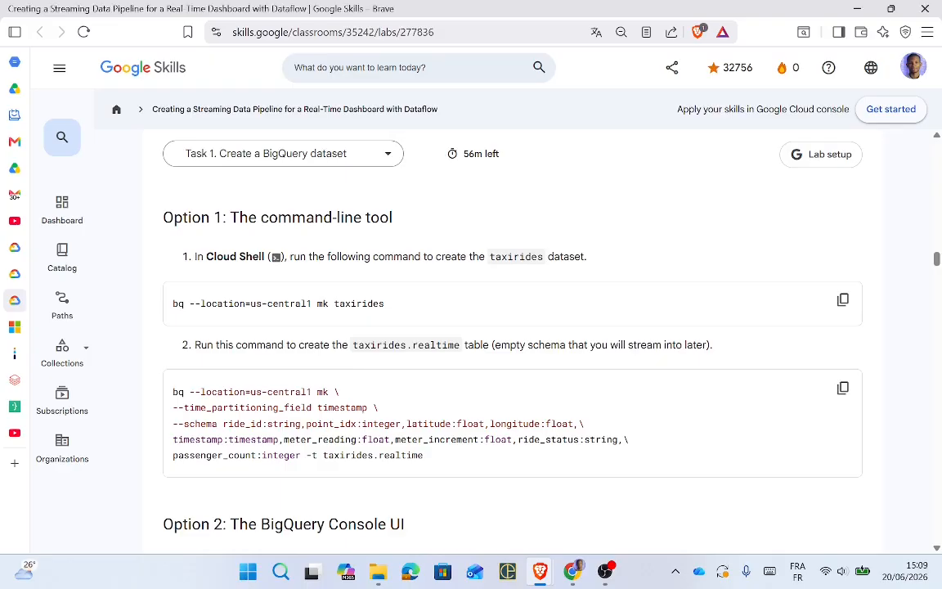
{"action": "key", "text": "alt+Tab"}
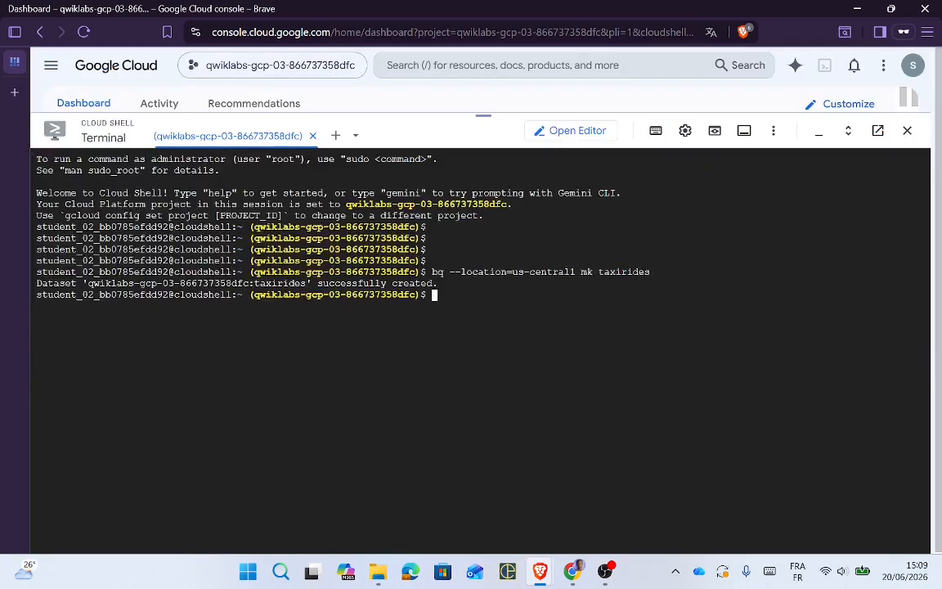
{"action": "right_click", "coordinate": [511, 110]}
{"action": "left_click", "coordinate": [551, 255]}
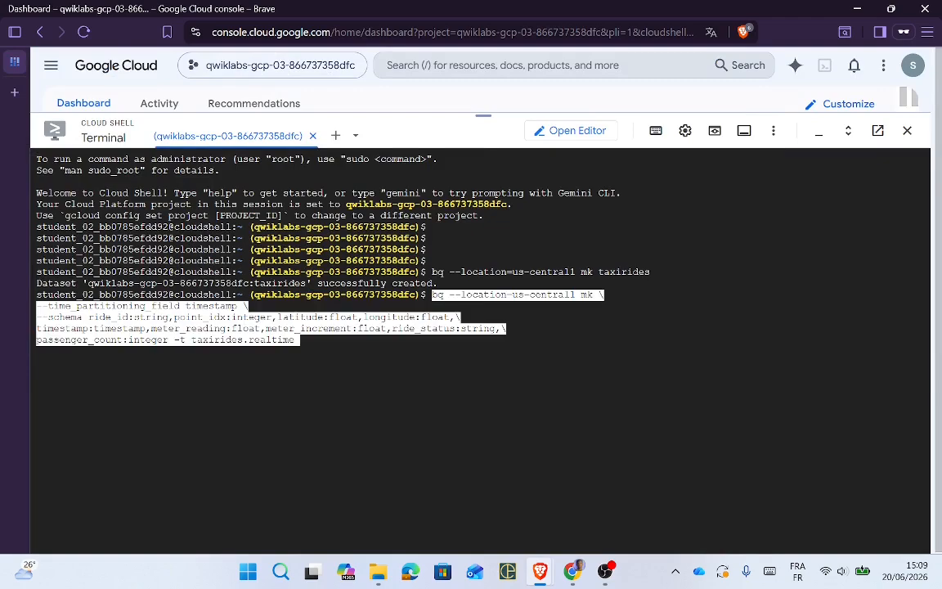
{"action": "key", "text": "Return"}
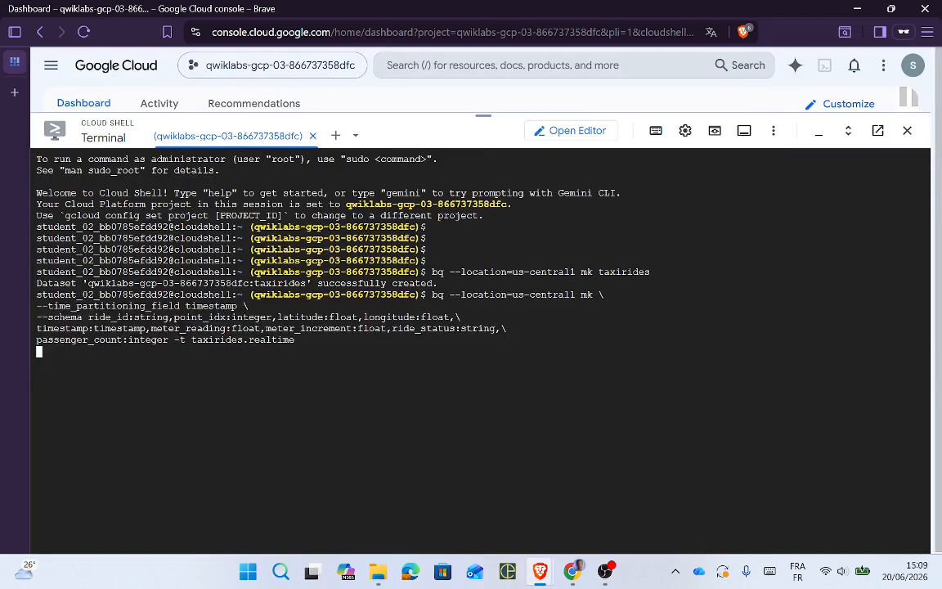
{"action": "triple_click", "coordinate": [344, 272]}
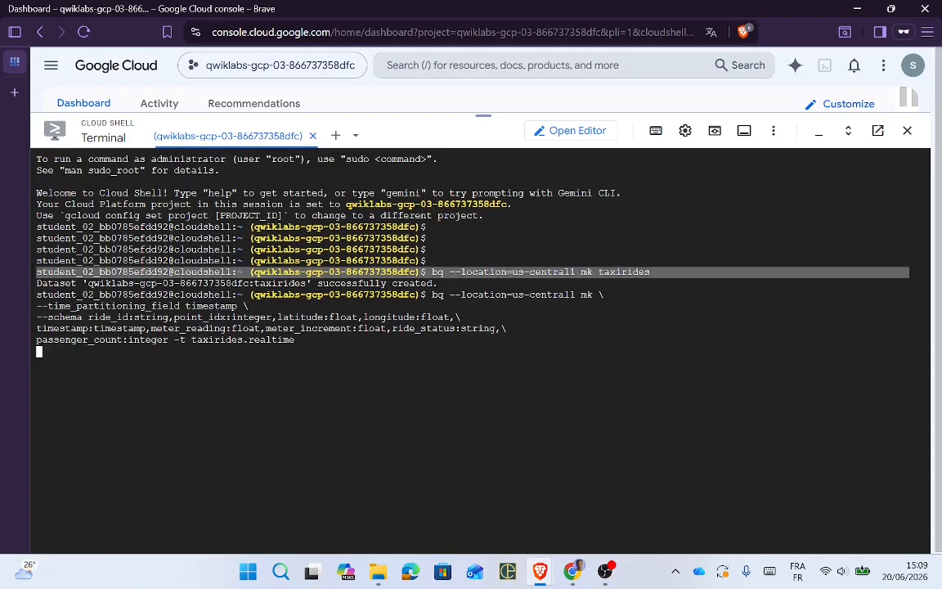
{"action": "key", "text": "ctrl+c"}
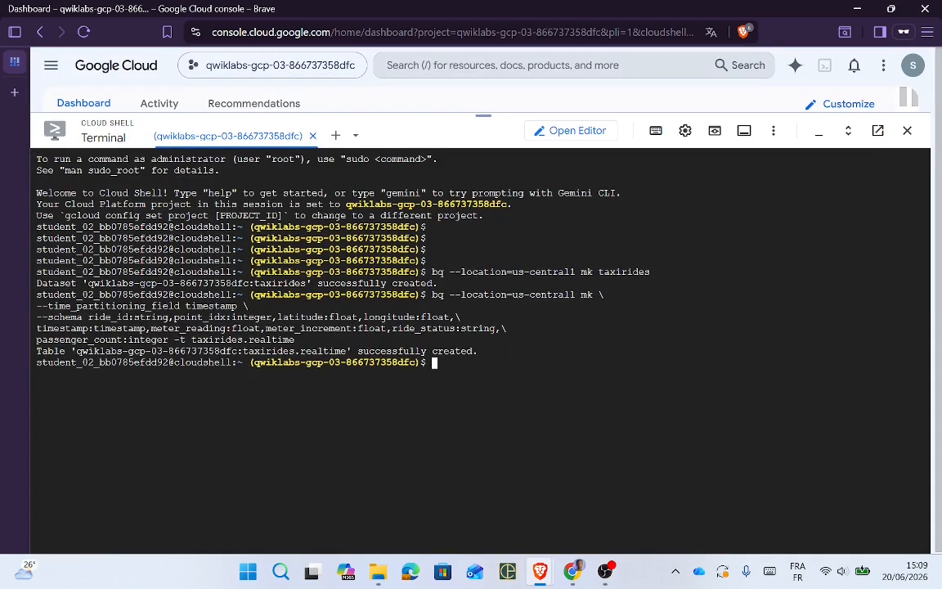
Step: Go past the console UI option in the lab instructions to Task 2's artifact copy commands
{"action": "key", "text": "alt+Tab"}
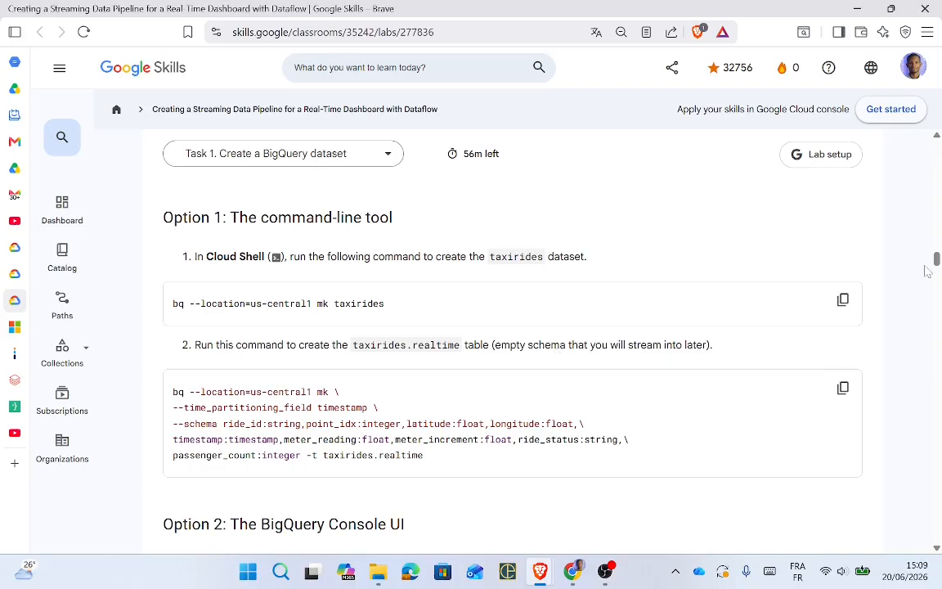
{"action": "left_click_drag", "start_coordinate": [938, 264], "coordinate": [938, 270]}
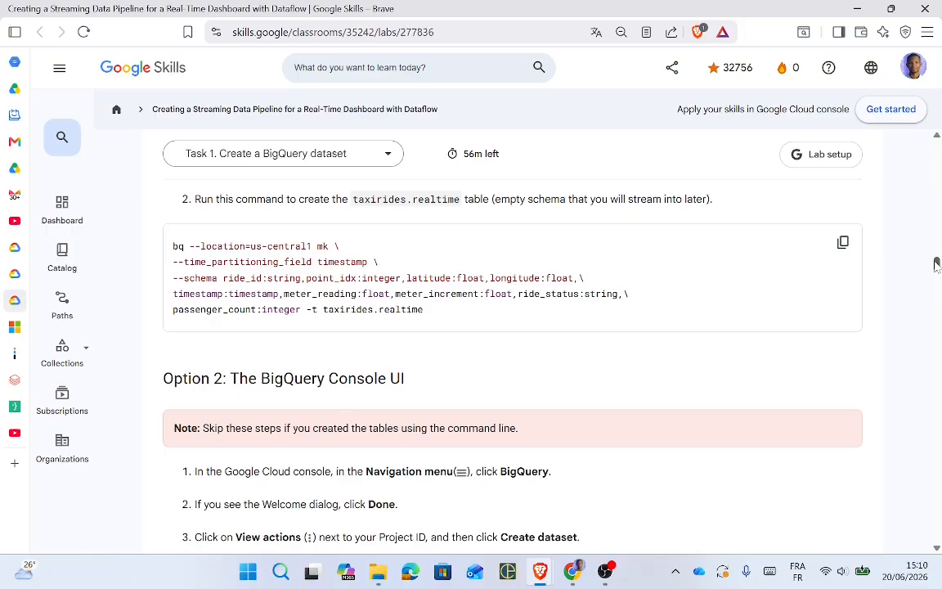
{"action": "left_click_drag", "start_coordinate": [937, 263], "coordinate": [937, 296]}
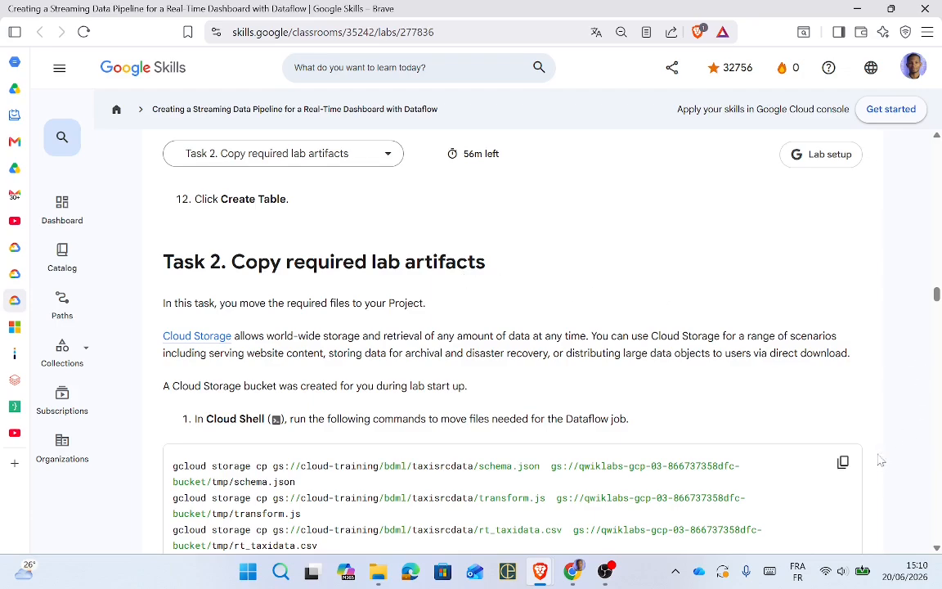
{"action": "scroll", "coordinate": [937, 303], "scroll_direction": "down", "scroll_amount": 1}
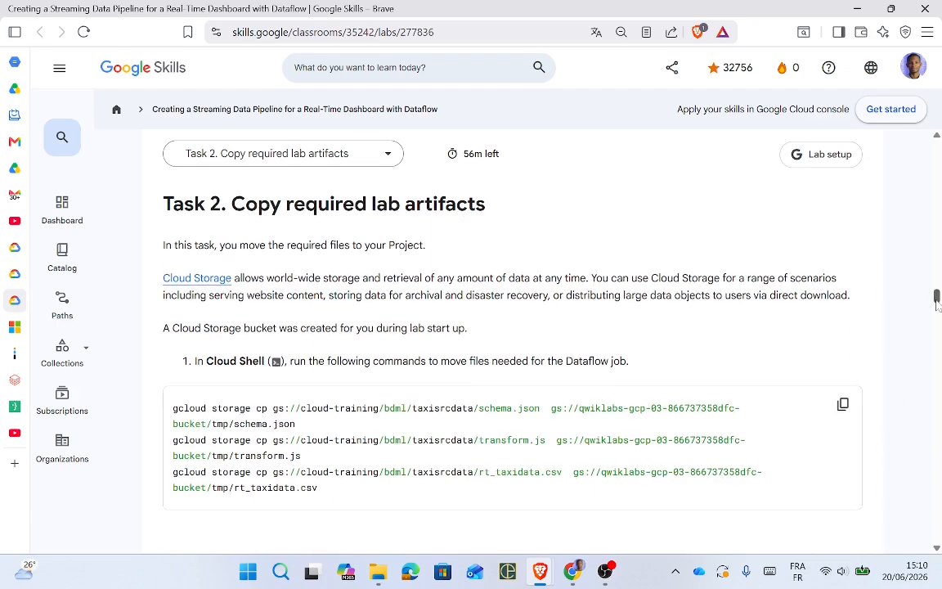
{"action": "left_click", "coordinate": [844, 406]}
{"action": "key", "text": "alt+Tab"}
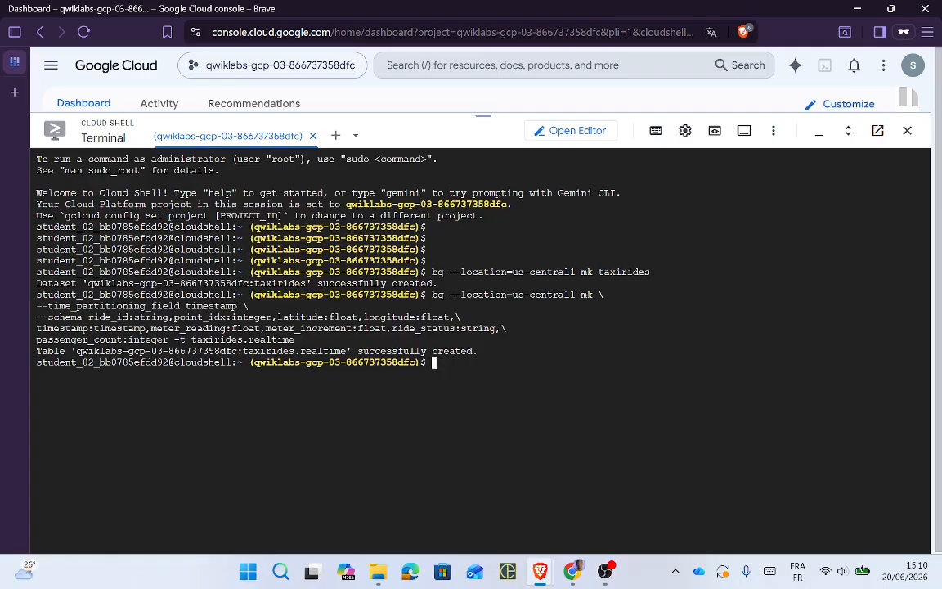
{"action": "right_click", "coordinate": [449, 399]}
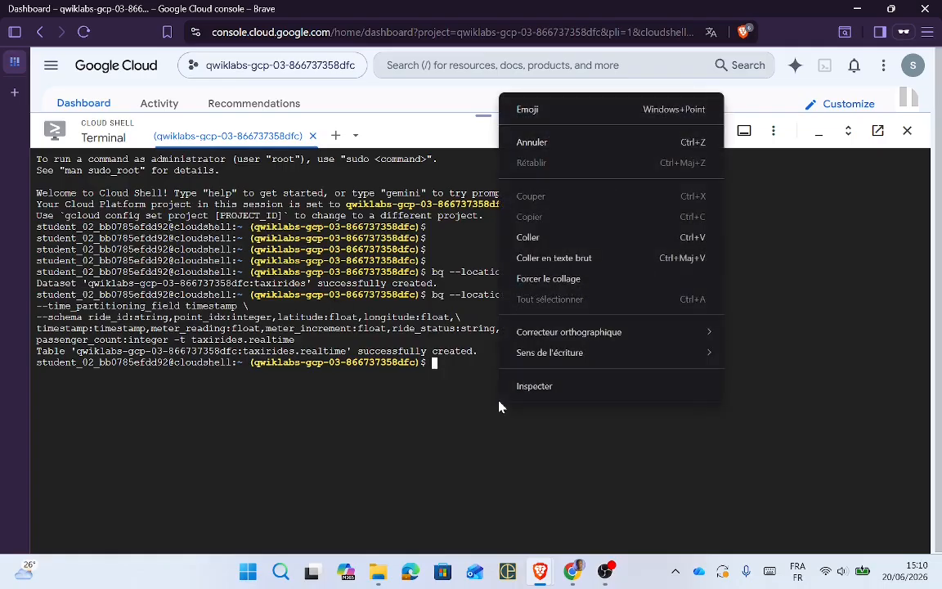
{"action": "left_click", "coordinate": [557, 242]}
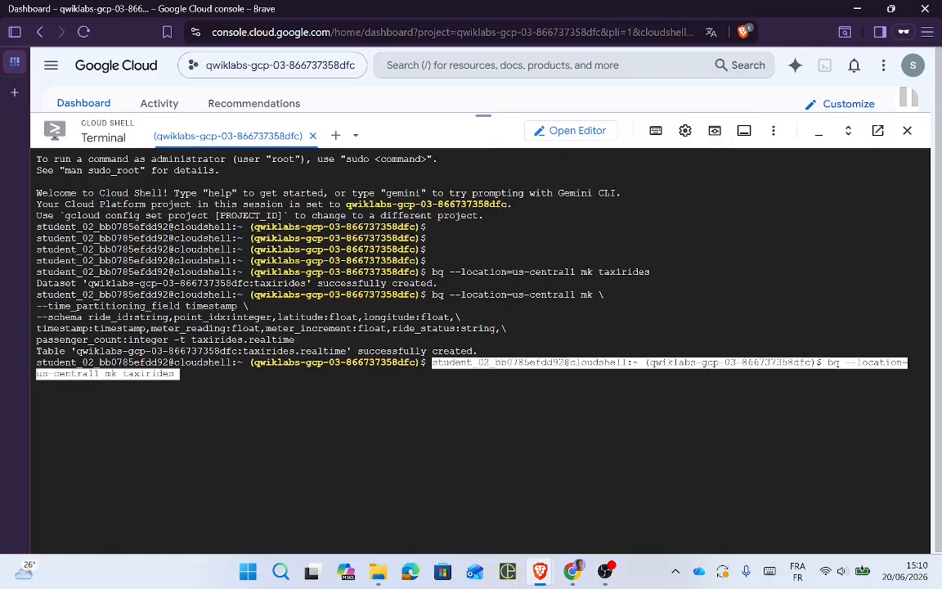
Step: Copy schema.json, transform.js and rt_taxidata.csv into the project bucket's tmp folder by running Task 2's gcloud storage cp commands in Cloud Shell
{"action": "key", "text": "alt+Tab"}
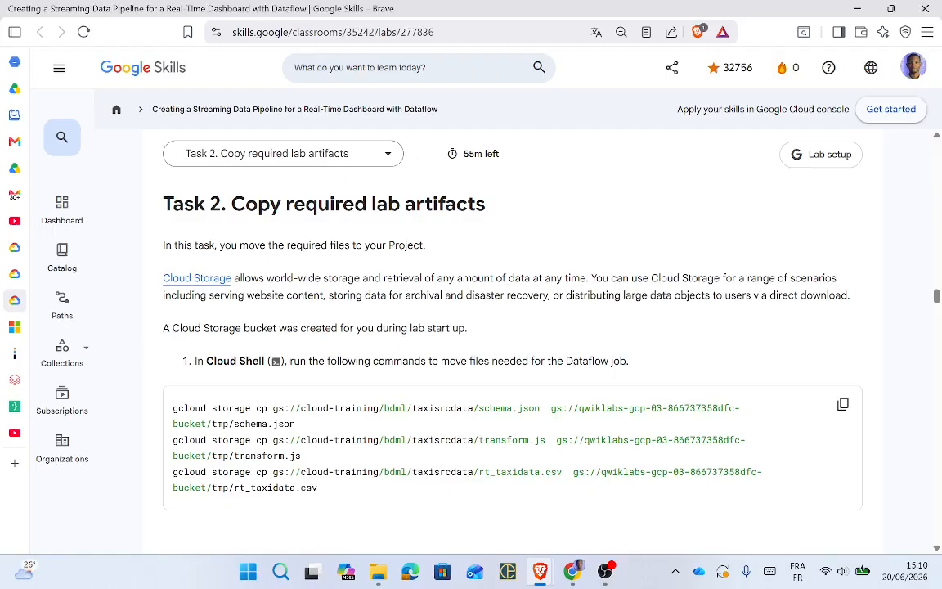
{"action": "left_click", "coordinate": [842, 404]}
{"action": "key", "text": "alt+Tab"}
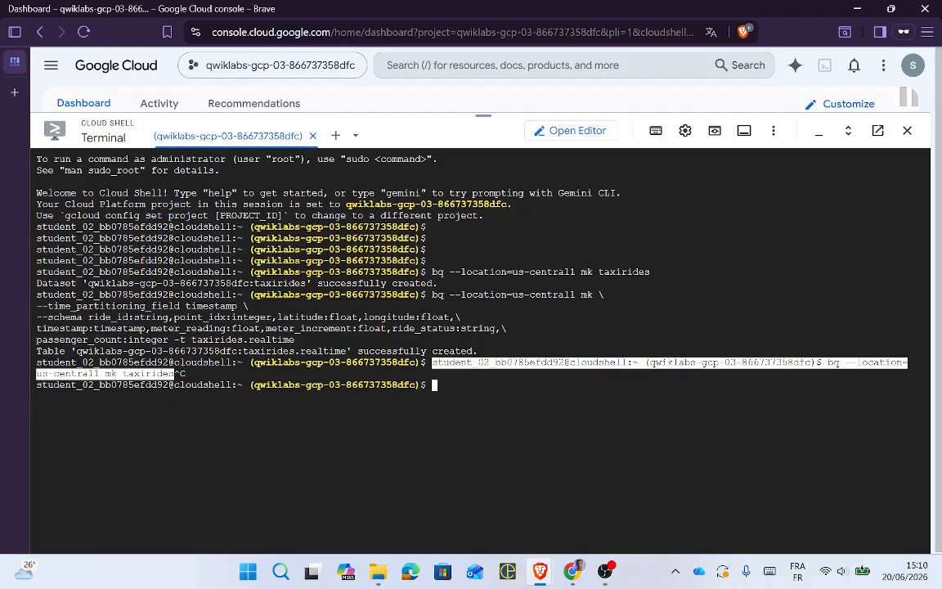
{"action": "right_click", "coordinate": [633, 400]}
{"action": "left_click", "coordinate": [672, 237]}
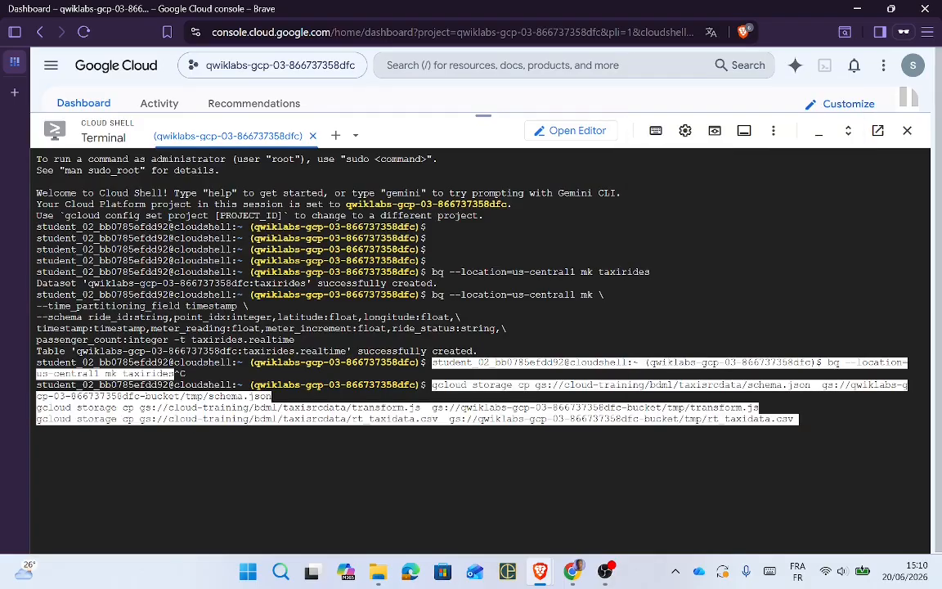
{"action": "key", "text": "Return"}
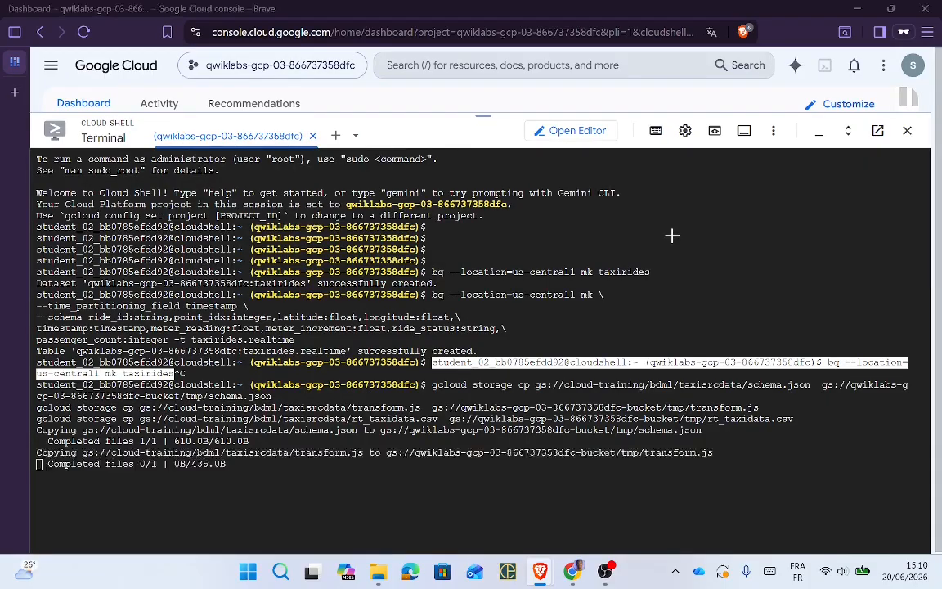
Step: Restart the Dataflow API by running Task 3's gcloud services disable and enable commands for dataflow.googleapis.com in Cloud Shell
{"action": "key", "text": "alt+Tab"}
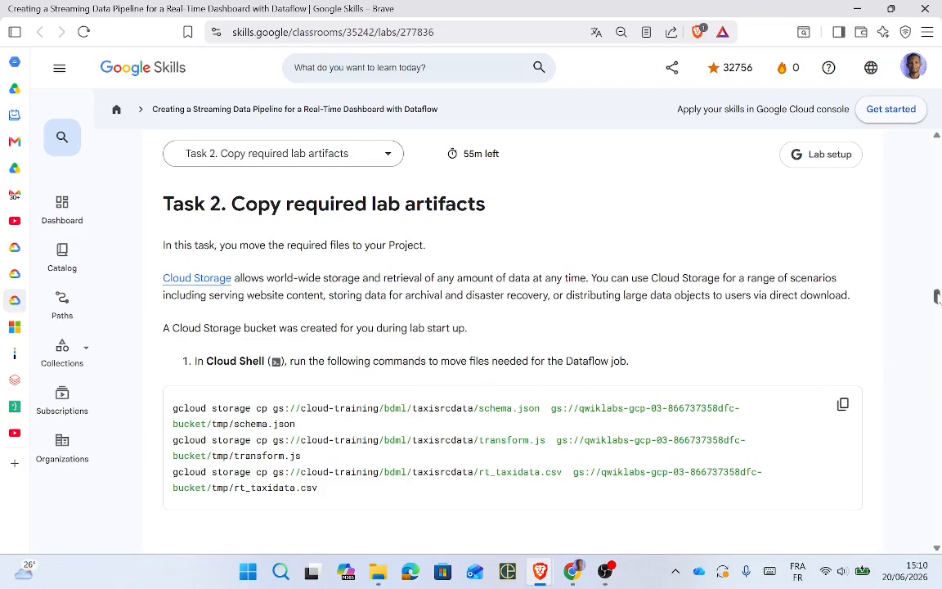
{"action": "left_click_drag", "start_coordinate": [937, 297], "coordinate": [938, 309]}
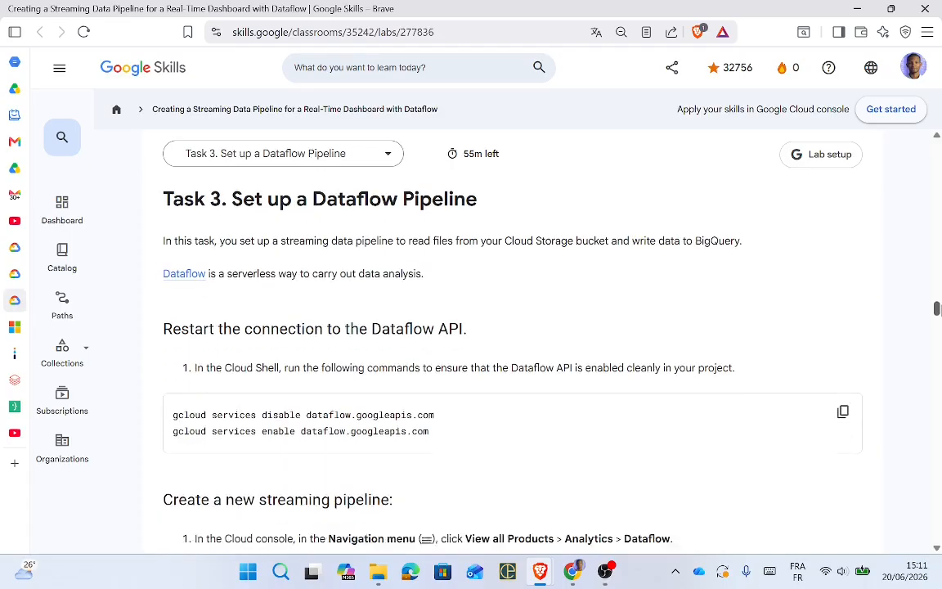
{"action": "left_click", "coordinate": [843, 411]}
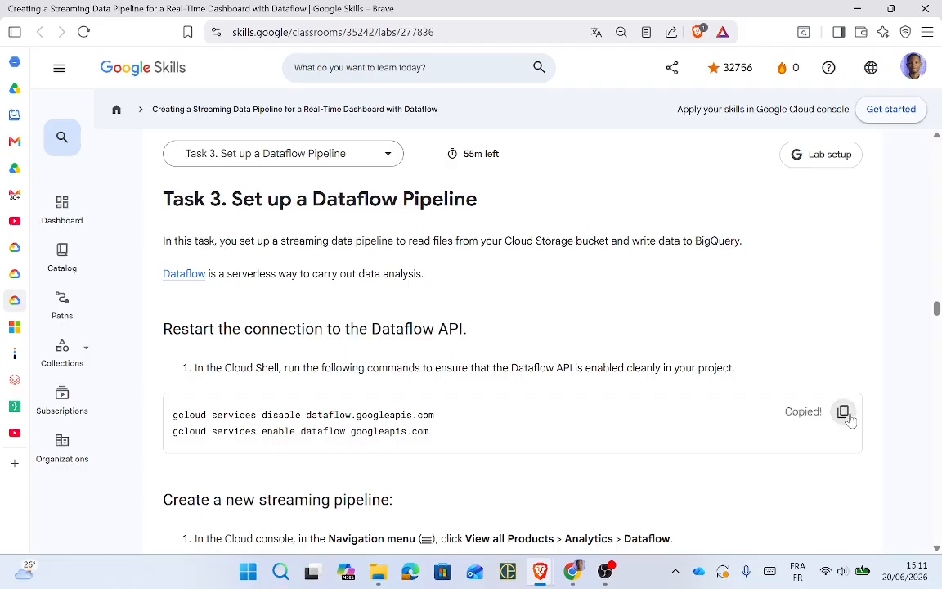
{"action": "key", "text": "alt+Tab"}
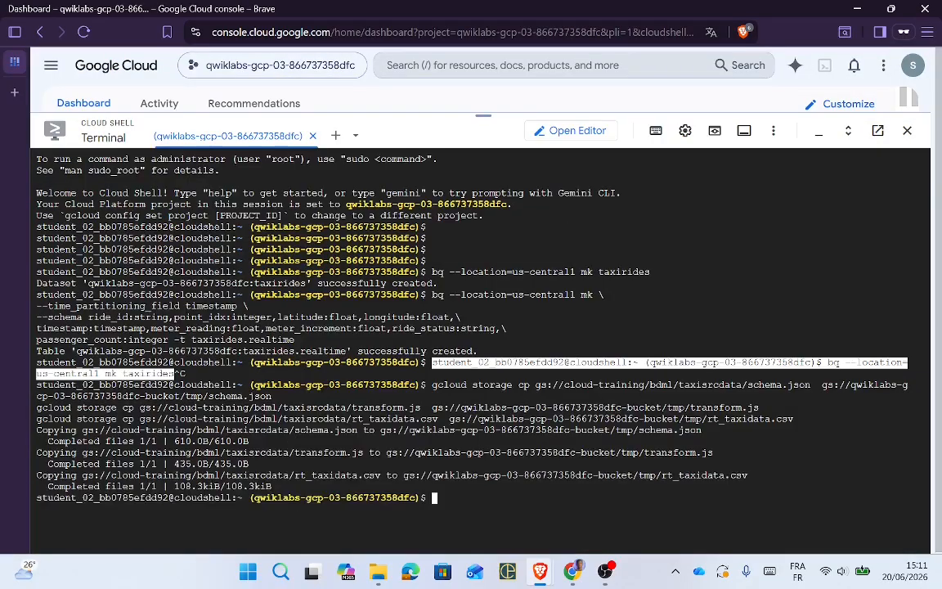
{"action": "key", "text": "ctrl+v"}
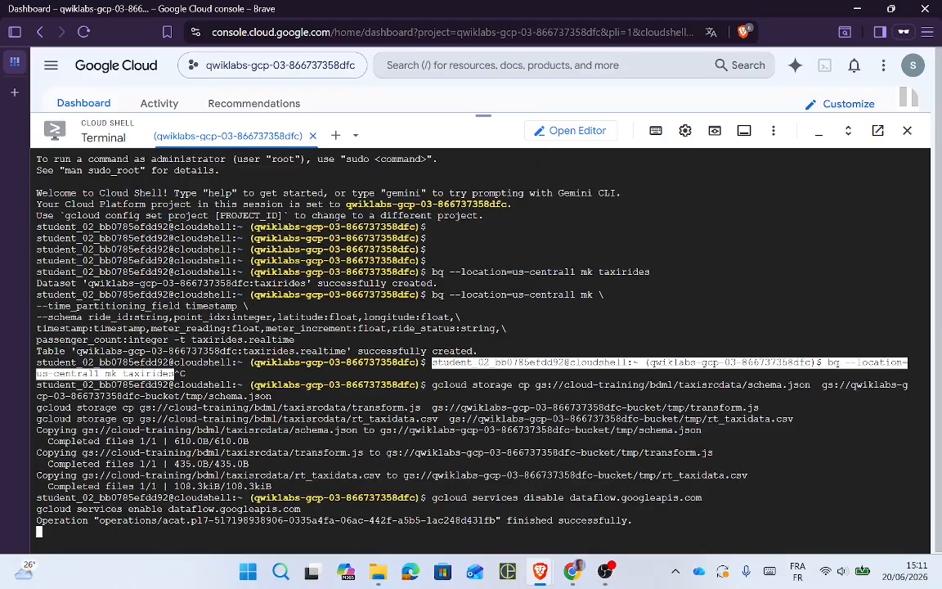
Step: Find Dataflow through the Cloud console search, open its Jobs page and dismiss the tutorial pane
{"action": "key", "text": "alt+Tab"}
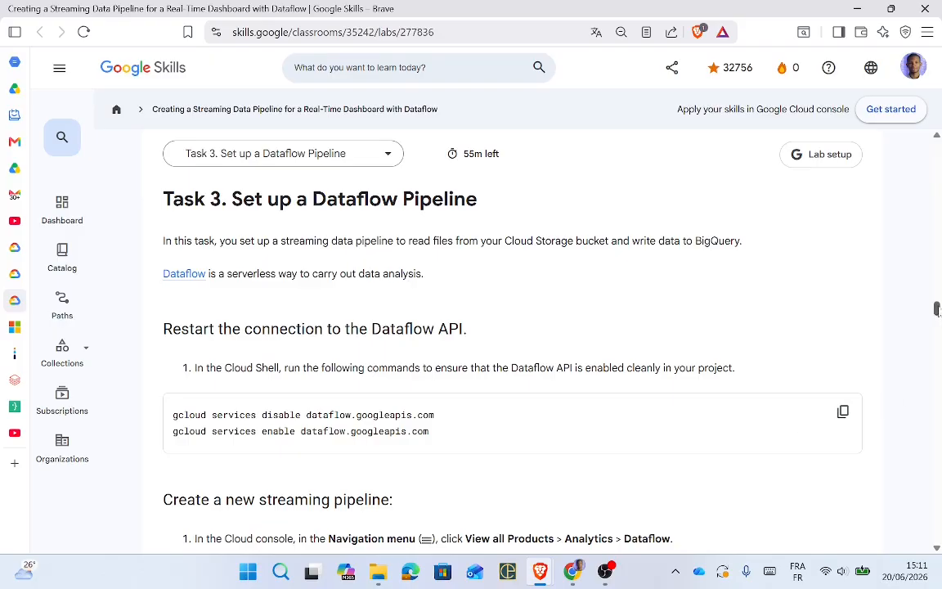
{"action": "left_click_drag", "start_coordinate": [937, 308], "coordinate": [937, 314]}
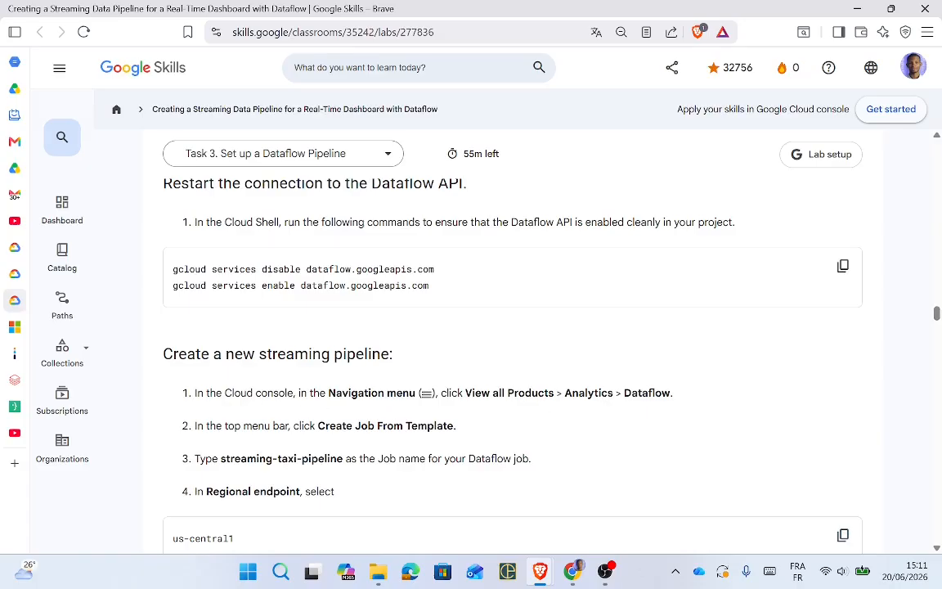
{"action": "double_click", "coordinate": [647, 393]}
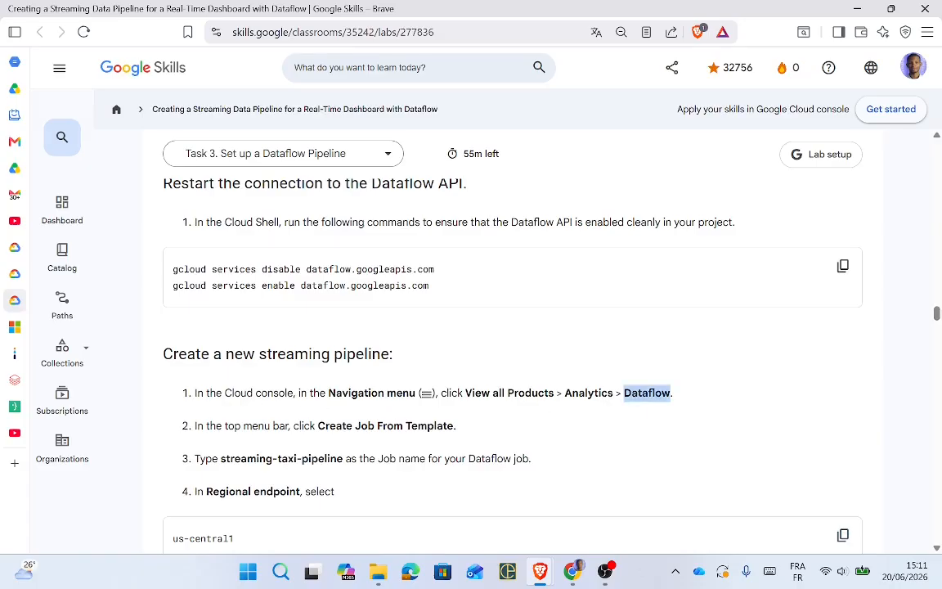
{"action": "key", "text": "alt+Tab"}
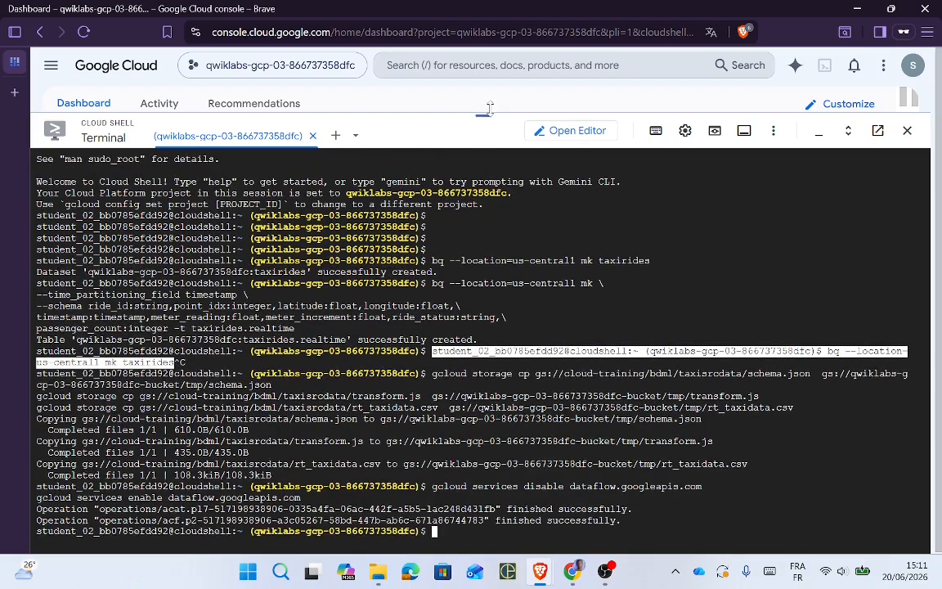
{"action": "left_click_drag", "start_coordinate": [488, 109], "coordinate": [483, 390]}
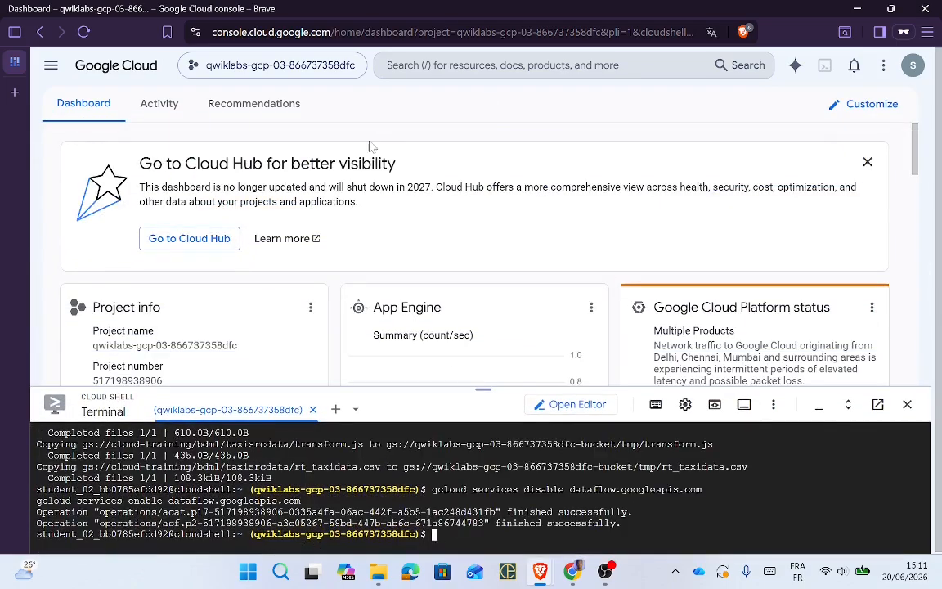
{"action": "key", "text": "/"}
{"action": "key", "text": "ctrl+v"}
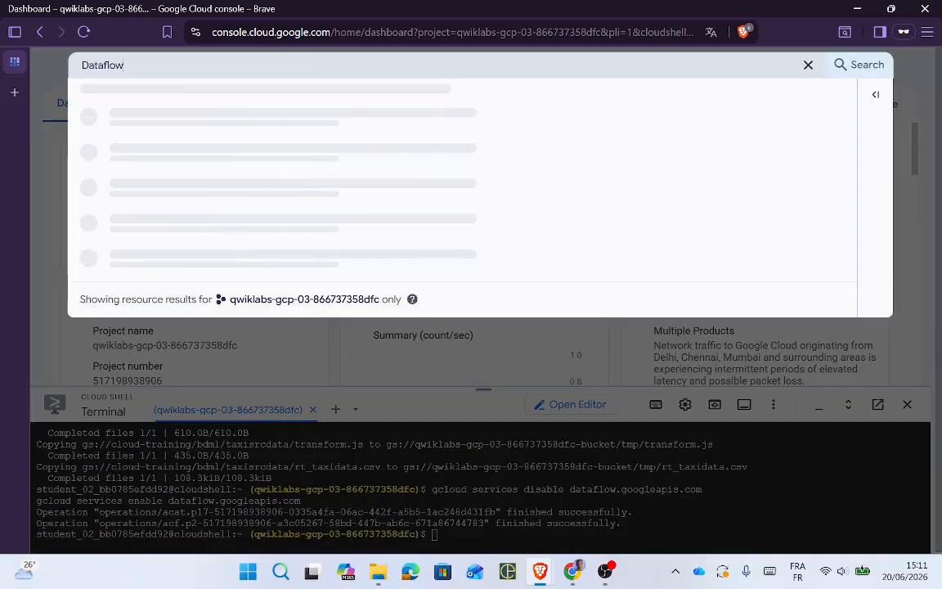
{"action": "key", "text": "Return"}
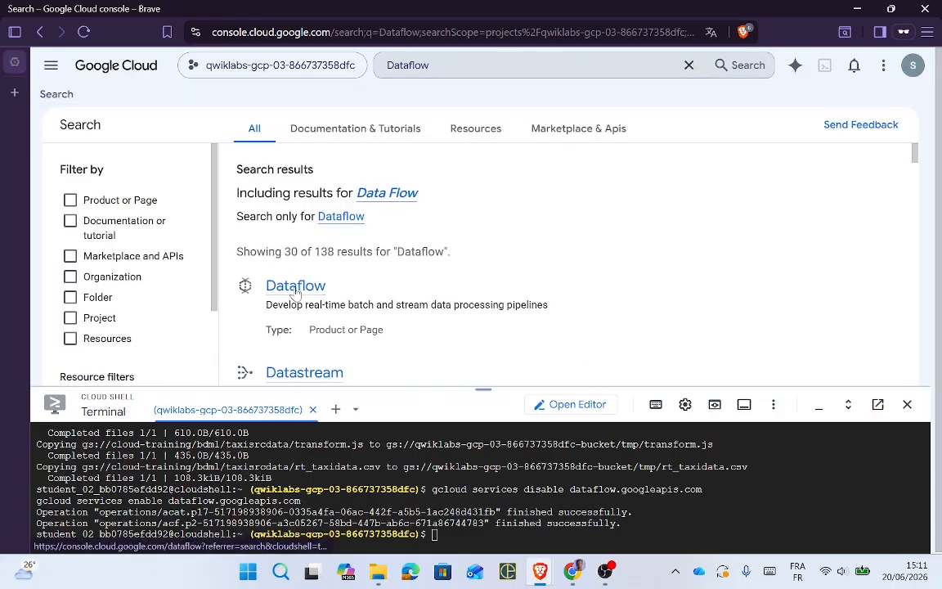
{"action": "left_click", "coordinate": [296, 288]}
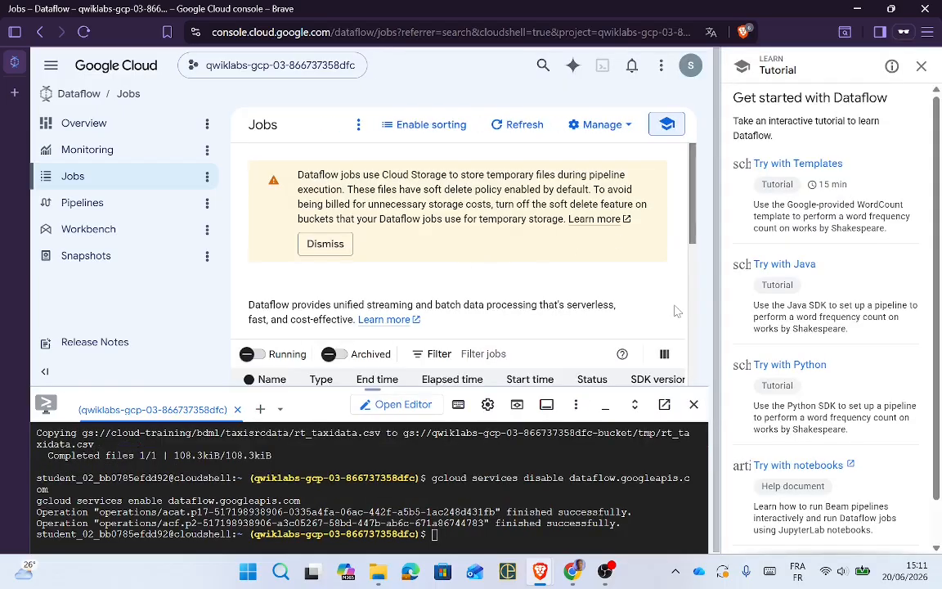
{"action": "scroll", "coordinate": [676, 311], "scroll_direction": "down", "scroll_amount": 3}
{"action": "left_click", "coordinate": [921, 66]}
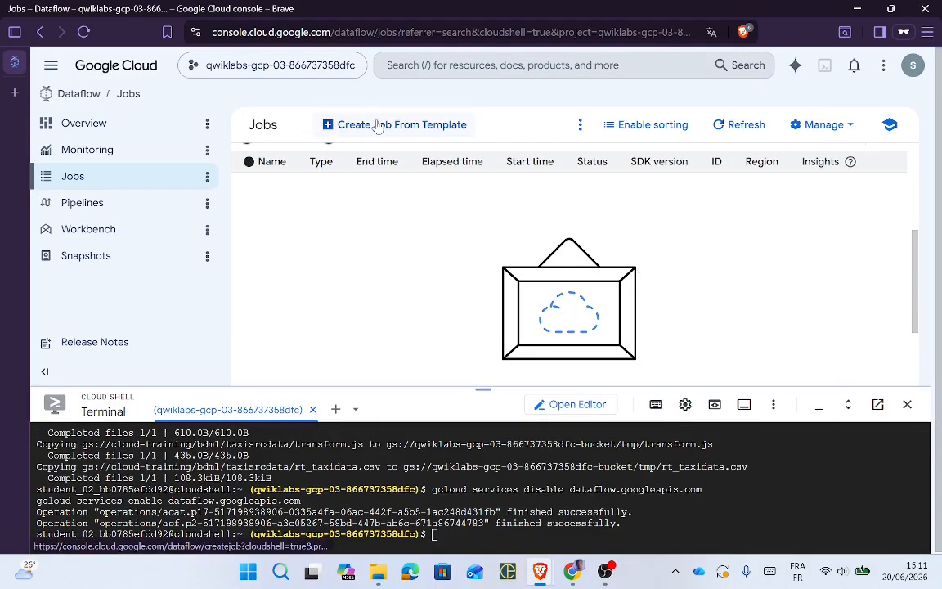
Step: Start creating a Dataflow job from a template and shrink the Cloud Shell terminal to make room for the form
{"action": "key", "text": "alt+Tab"}
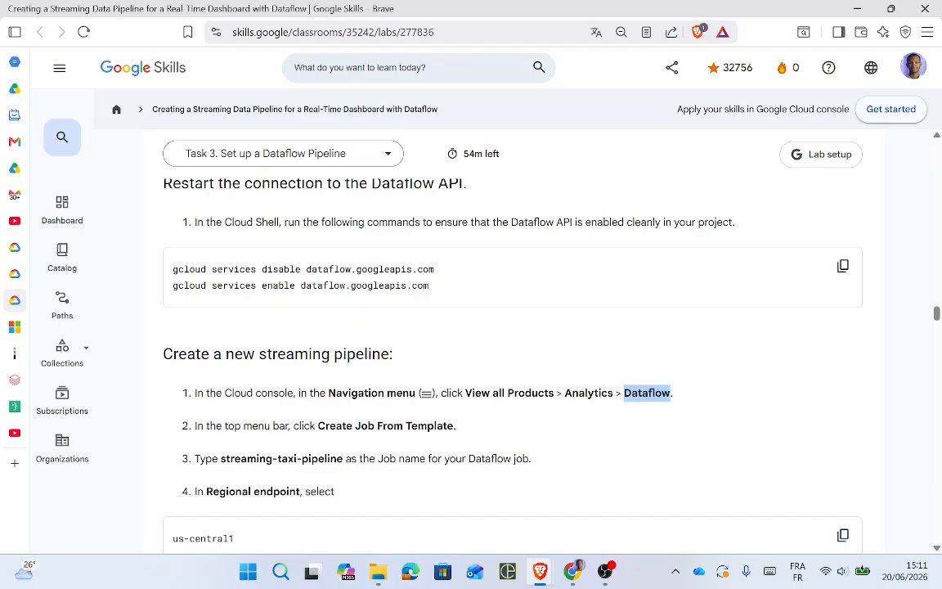
{"action": "key", "text": "alt+Tab"}
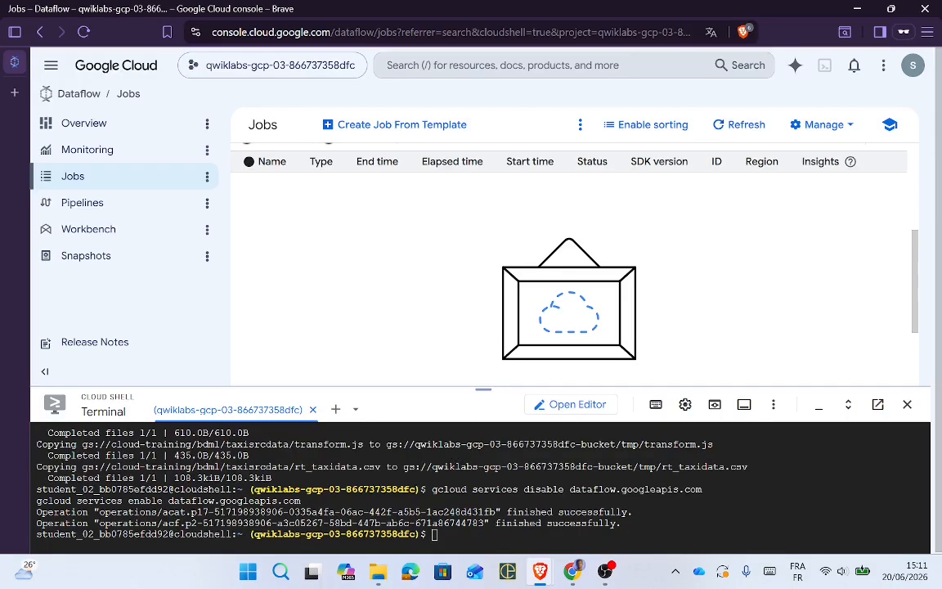
{"action": "left_click", "coordinate": [404, 128]}
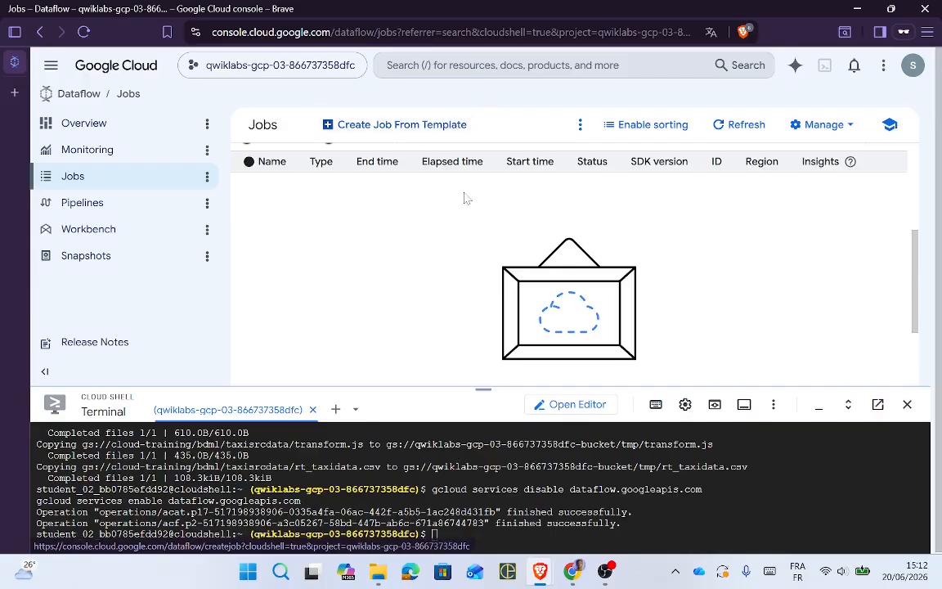
{"action": "left_click_drag", "start_coordinate": [484, 390], "coordinate": [468, 582]}
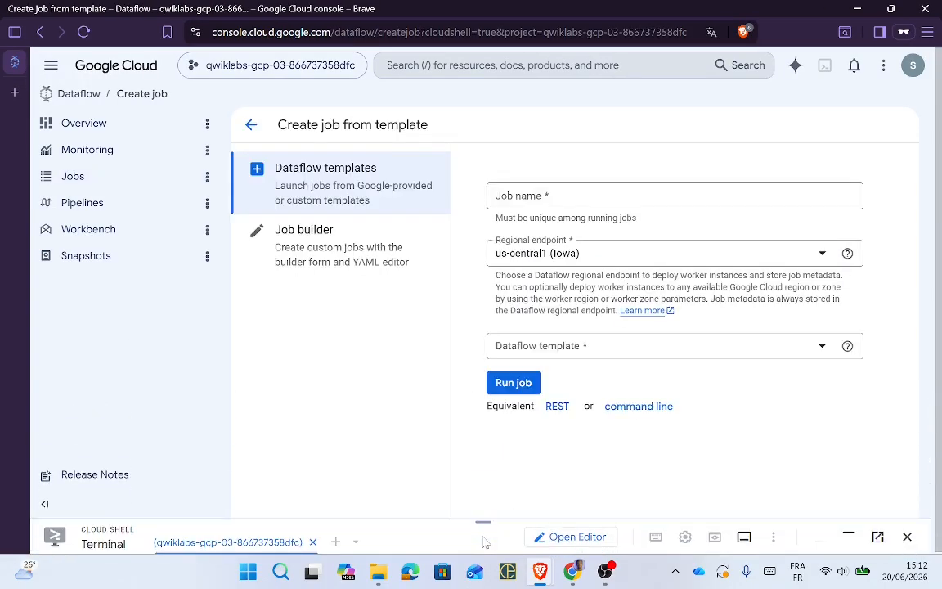
Step: Name the Dataflow job streaming-taxi-pipeline, copying the name from the lab instructions
{"action": "key", "text": "alt+Tab"}
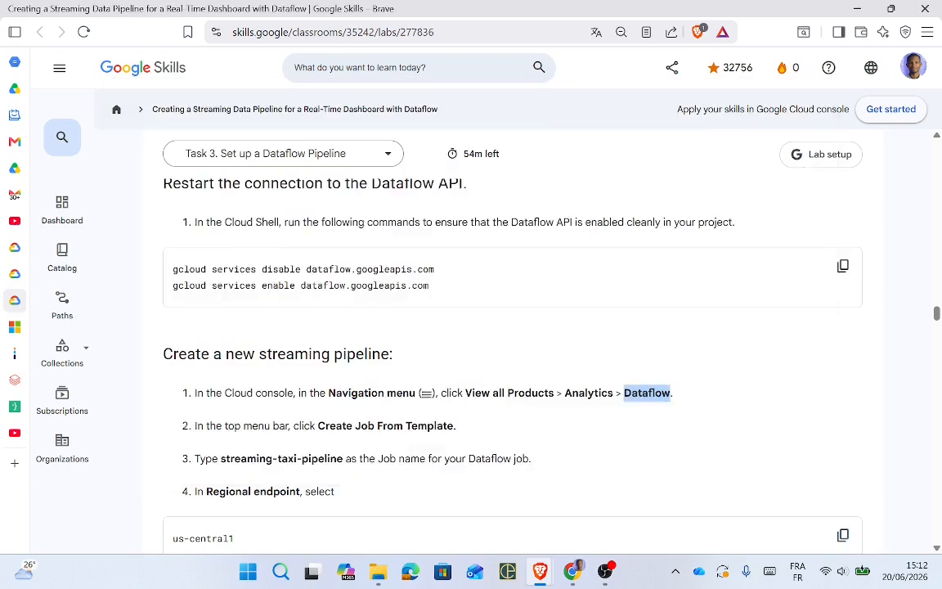
{"action": "left_click_drag", "start_coordinate": [344, 458], "coordinate": [221, 459]}
{"action": "key", "text": "ctrl+c"}
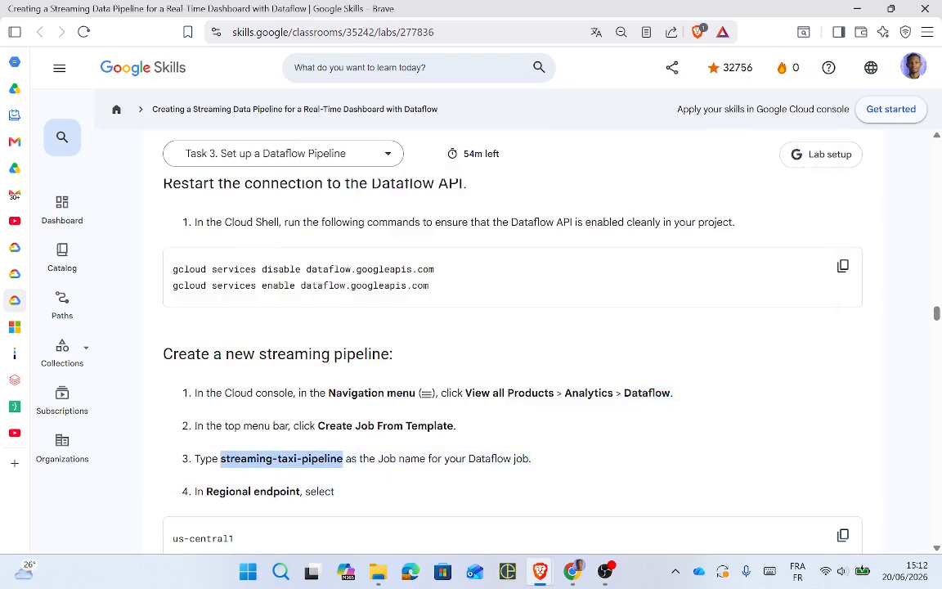
{"action": "key", "text": "alt+Tab"}
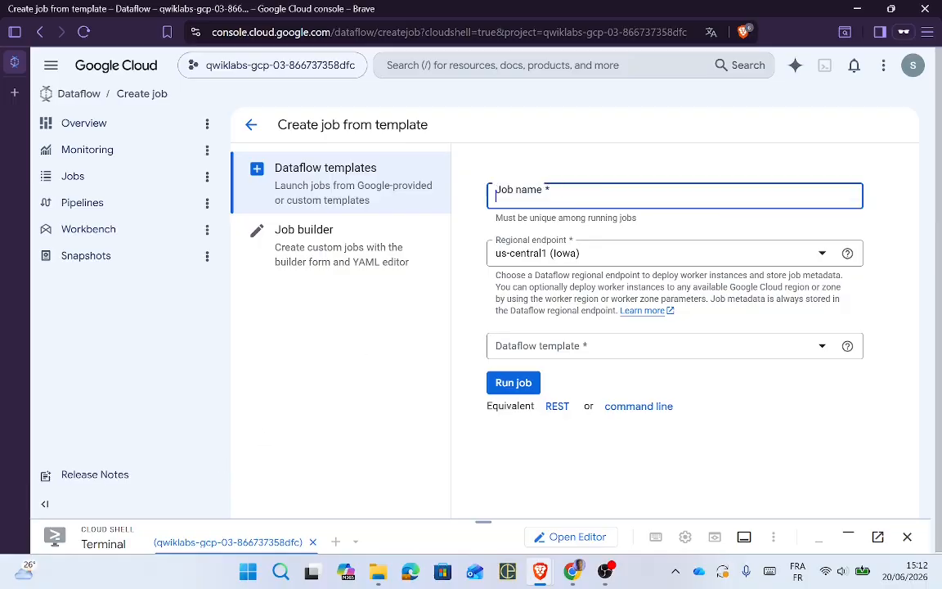
{"action": "key", "text": "ctrl+v"}
Step: Following the lab instructions, choose the streaming template Cloud Storage Text to BigQuery (Stream) for the Dataflow job
{"action": "key", "text": "alt+Tab"}
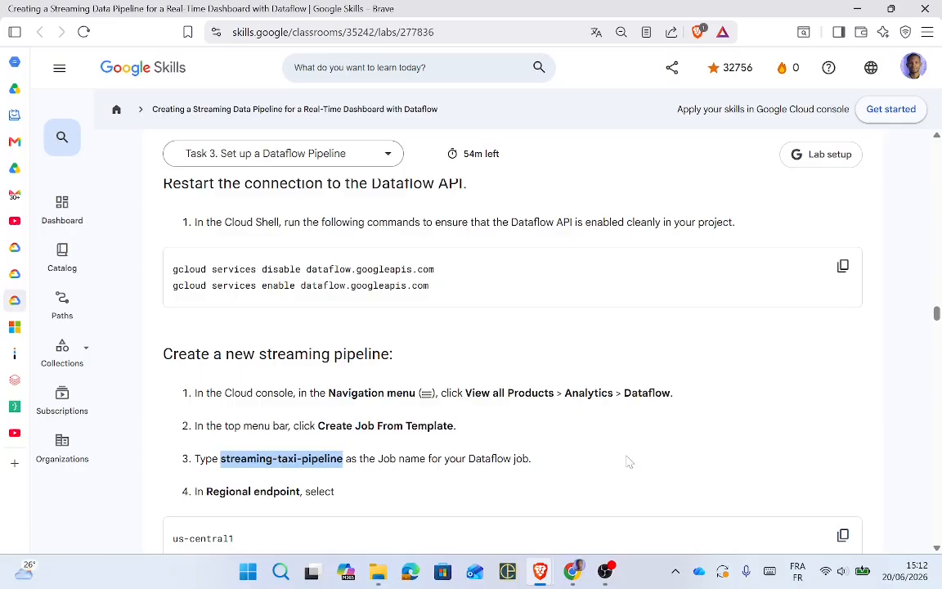
{"action": "scroll", "coordinate": [937, 323], "scroll_direction": "down", "scroll_amount": 2}
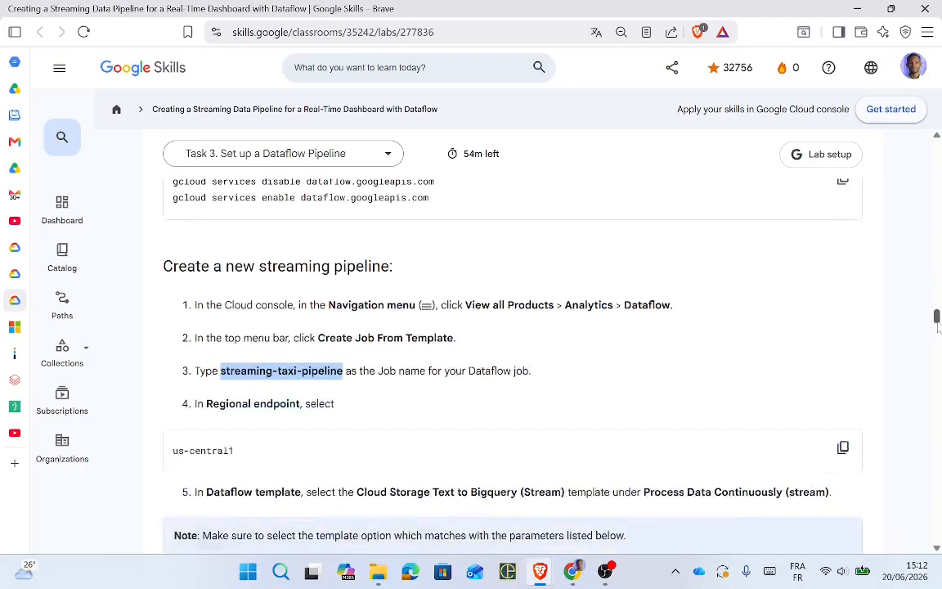
{"action": "key", "text": "alt+Tab"}
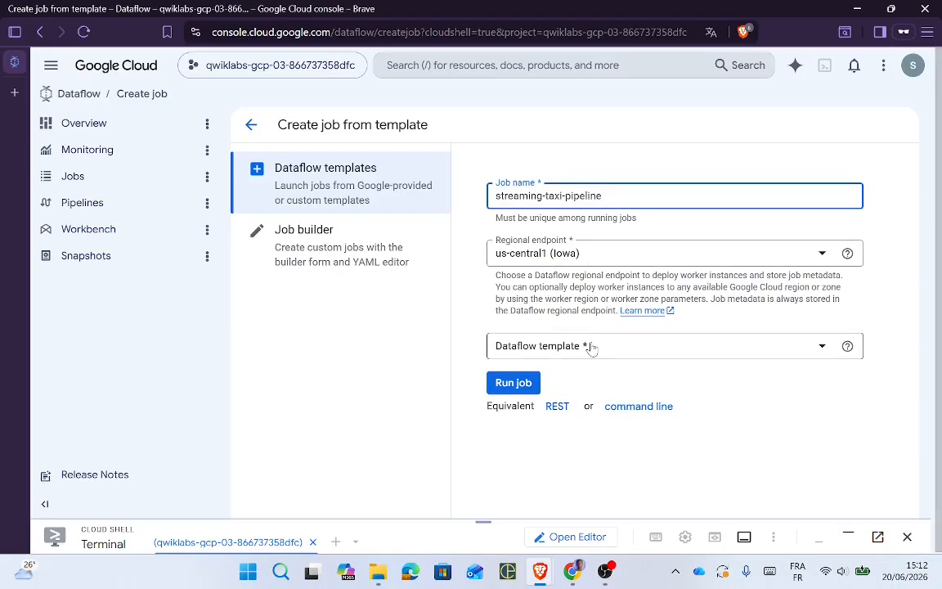
{"action": "key", "text": "alt+Tab"}
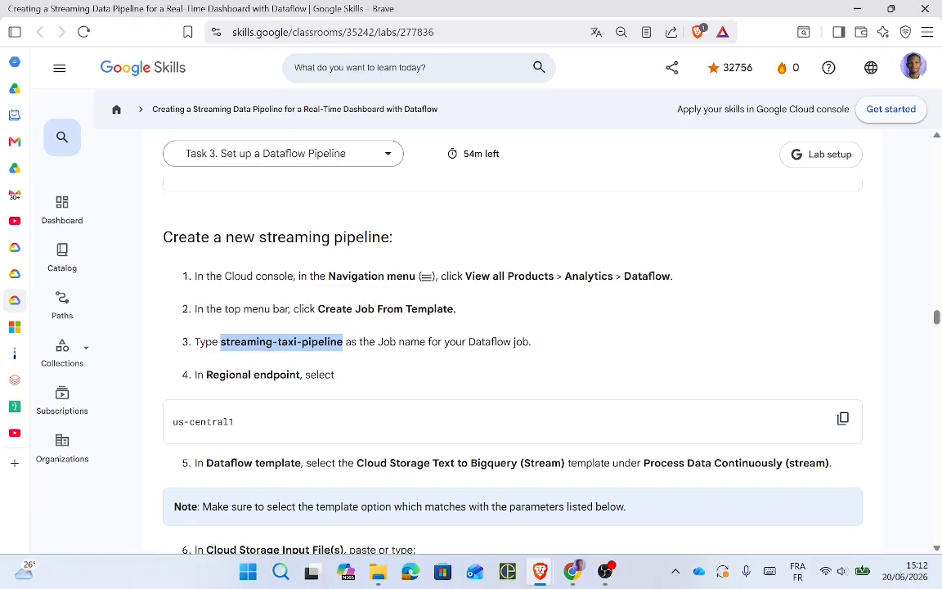
{"action": "key", "text": "alt+Tab"}
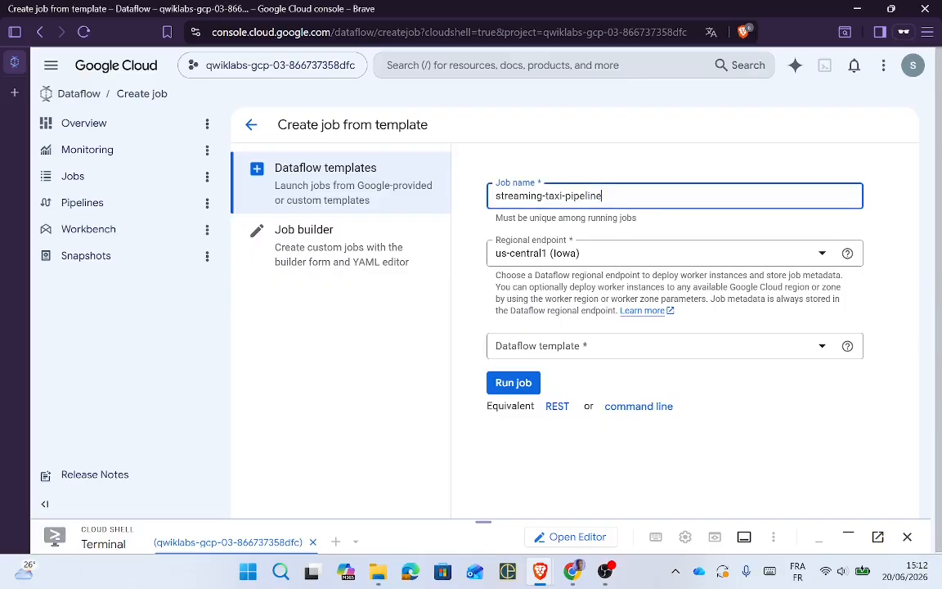
{"action": "left_click", "coordinate": [821, 346]}
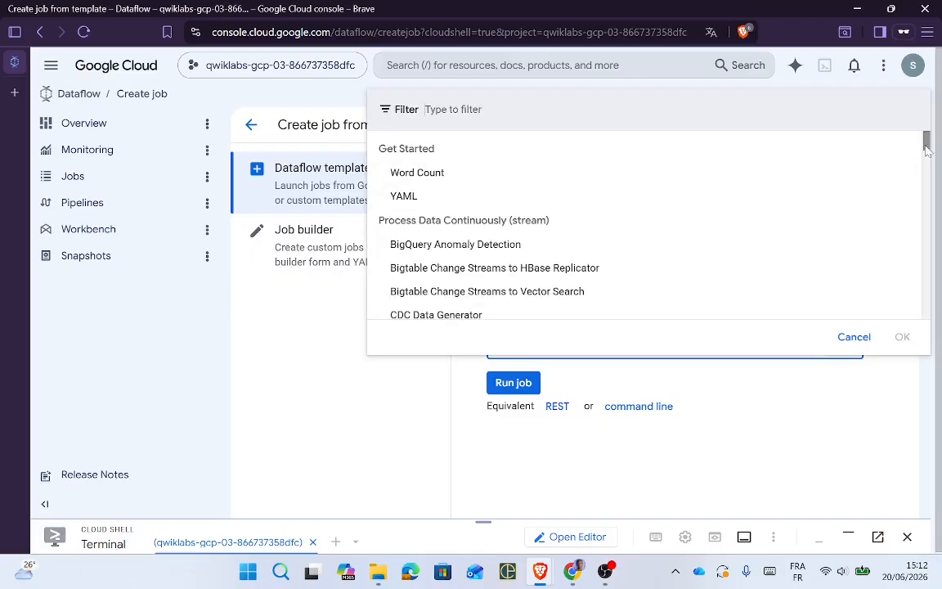
{"action": "left_click_drag", "start_coordinate": [928, 150], "coordinate": [939, 168]}
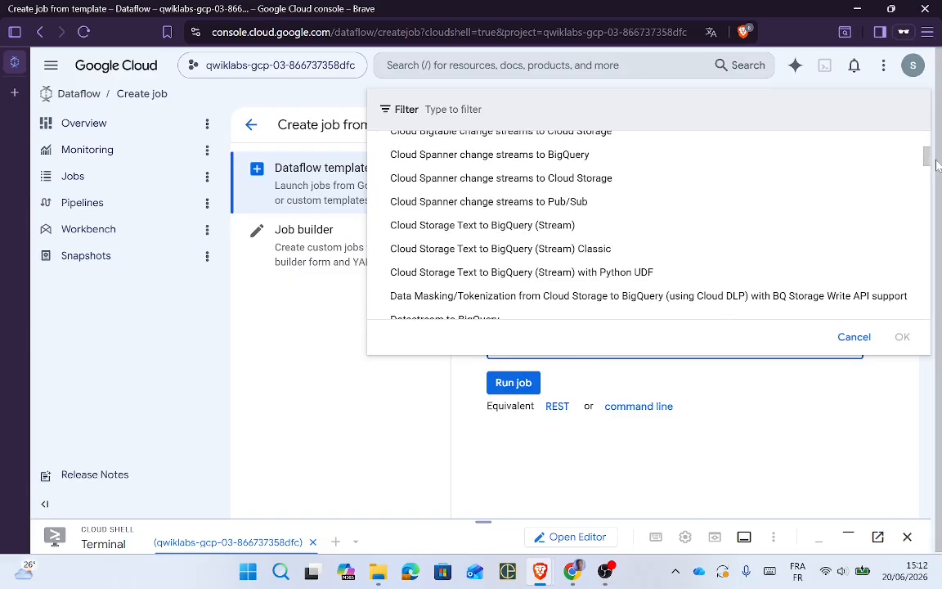
{"action": "left_click", "coordinate": [522, 228]}
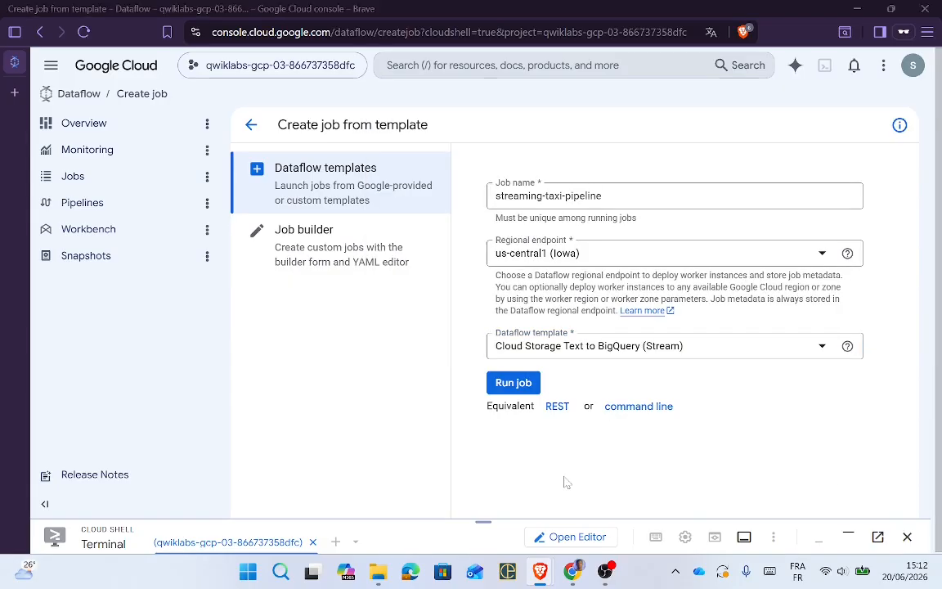
{"action": "key", "text": "alt+Tab"}
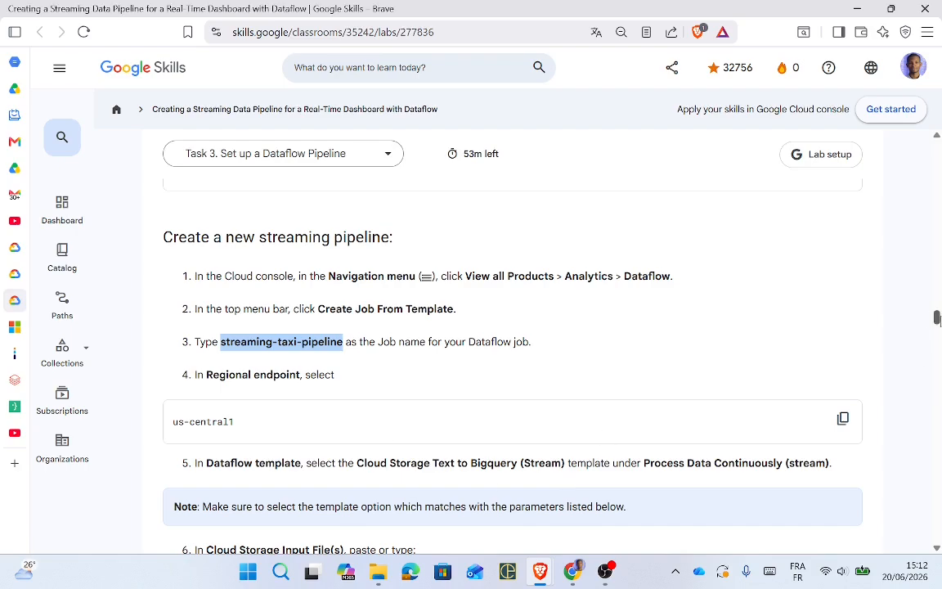
{"action": "left_click_drag", "start_coordinate": [937, 318], "coordinate": [937, 322]}
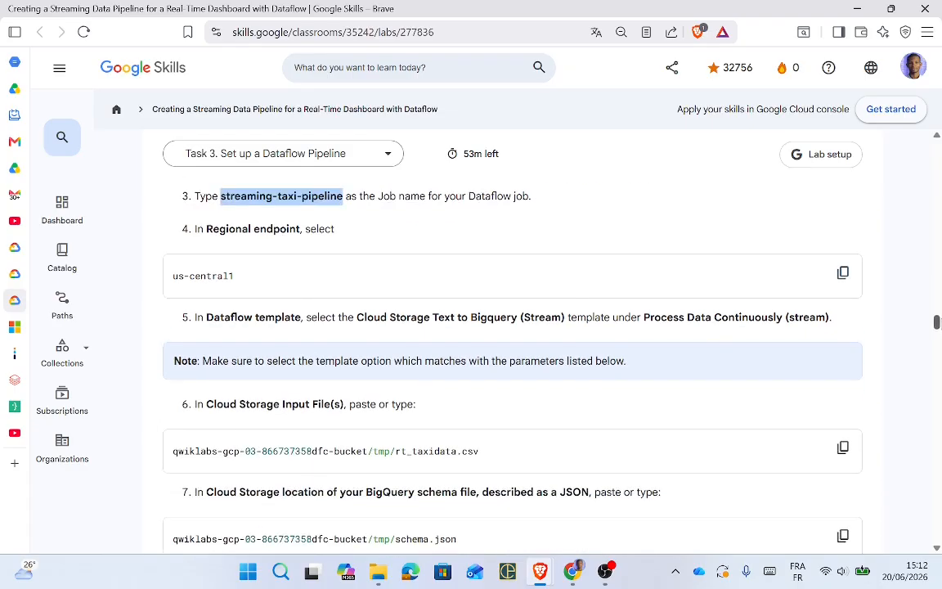
{"action": "left_click", "coordinate": [843, 448]}
{"action": "key", "text": "alt+Tab"}
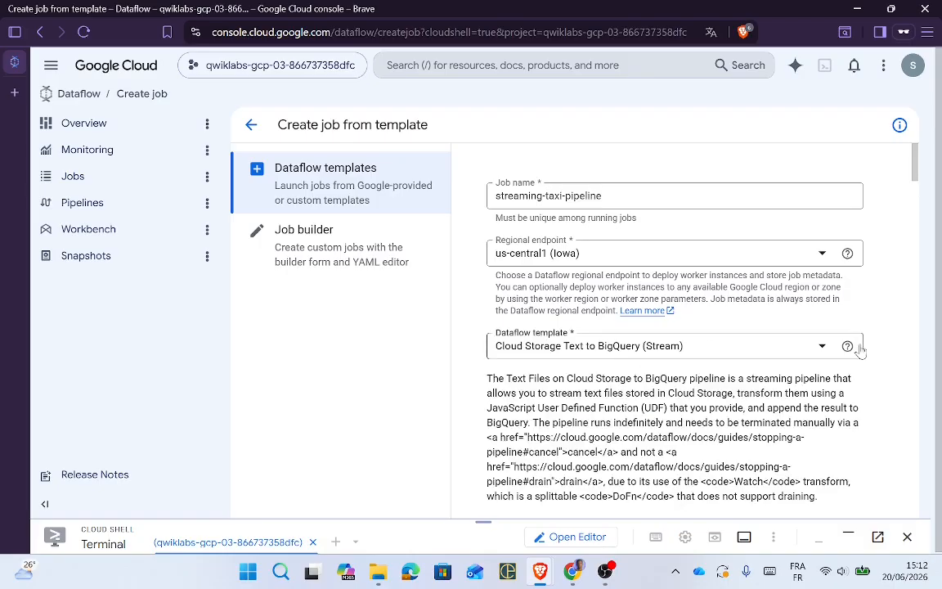
{"action": "left_click_drag", "start_coordinate": [915, 176], "coordinate": [921, 183]}
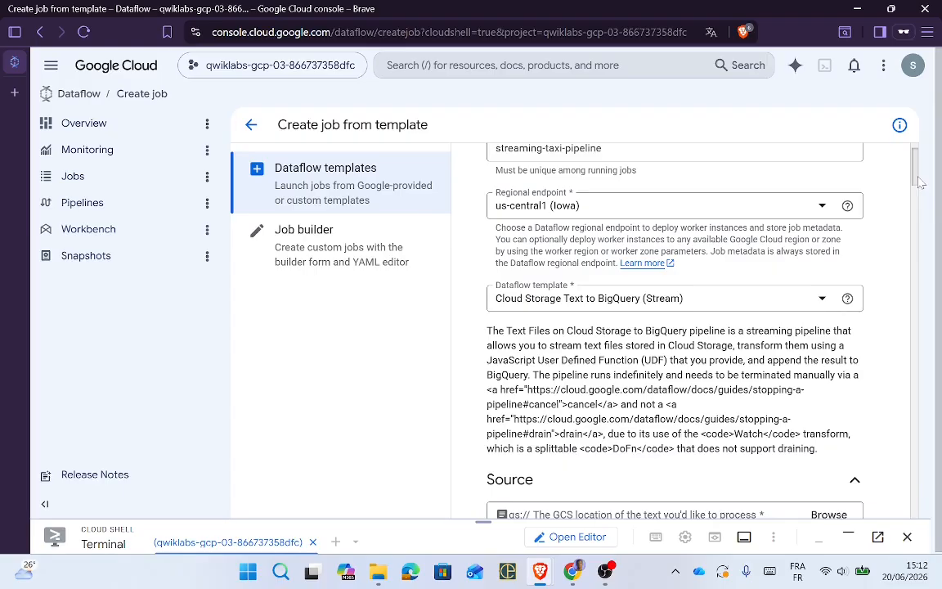
{"action": "scroll", "coordinate": [920, 184], "scroll_direction": "down", "scroll_amount": 3}
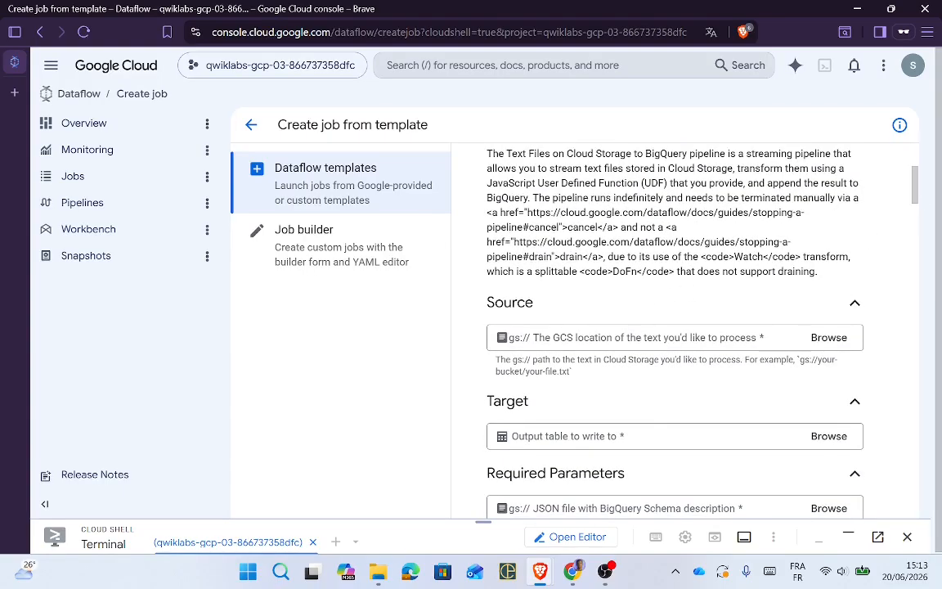
{"action": "left_click", "coordinate": [661, 344]}
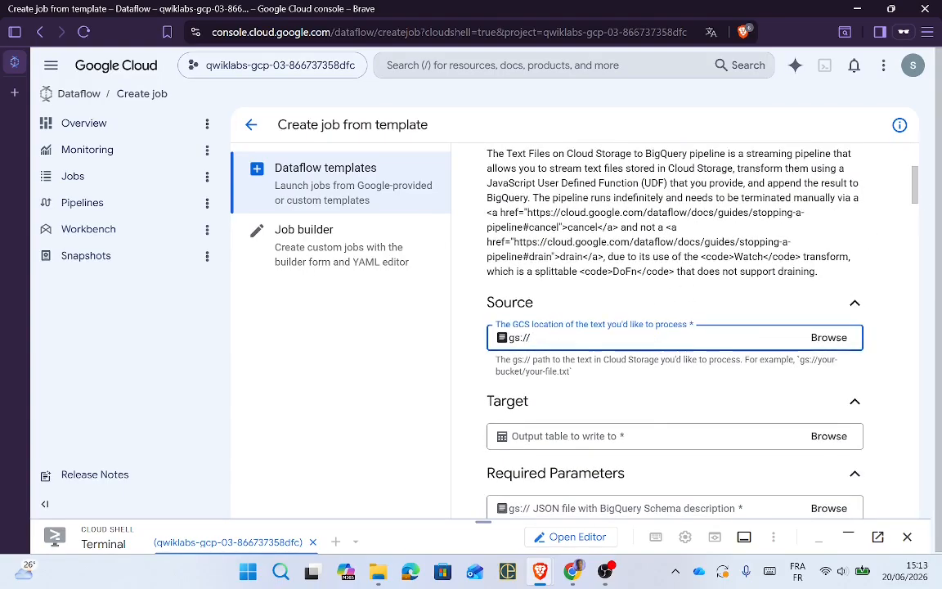
{"action": "key", "text": "ctrl+v"}
{"action": "left_click", "coordinate": [860, 382]}
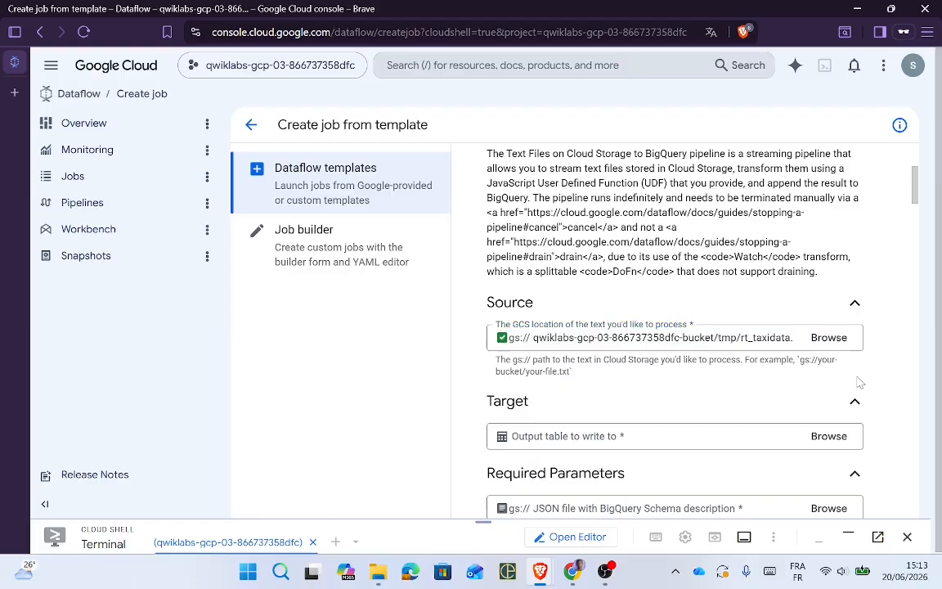
{"action": "key", "text": "alt+Tab"}
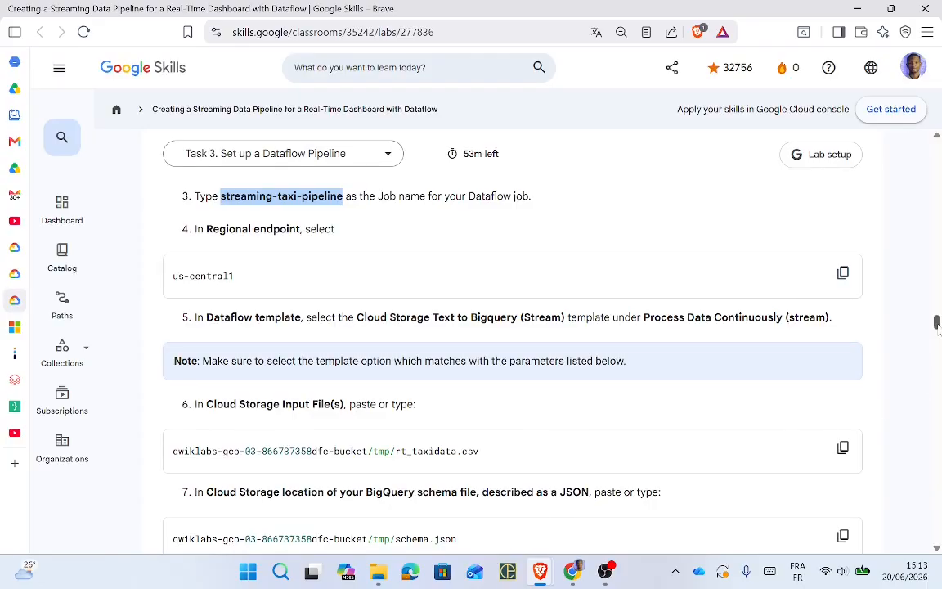
{"action": "left_click_drag", "start_coordinate": [937, 324], "coordinate": [937, 327]}
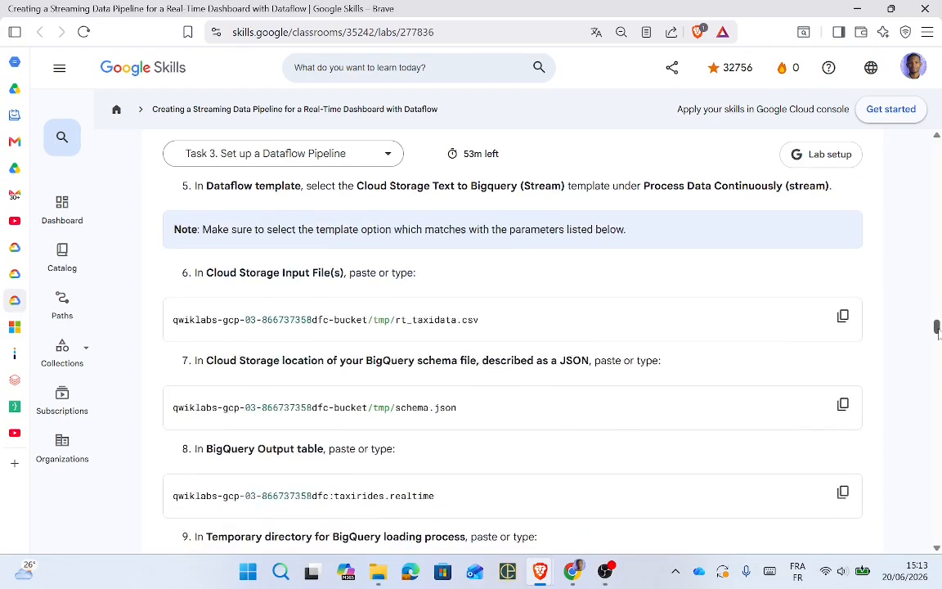
{"action": "left_click", "coordinate": [844, 405]}
{"action": "key", "text": "alt+Tab"}
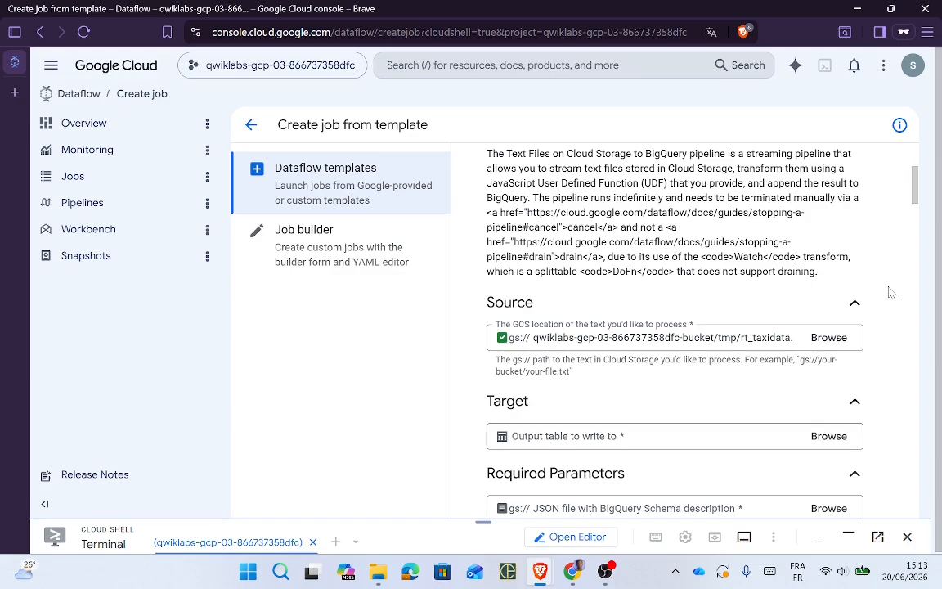
{"action": "left_click_drag", "start_coordinate": [922, 196], "coordinate": [924, 207]}
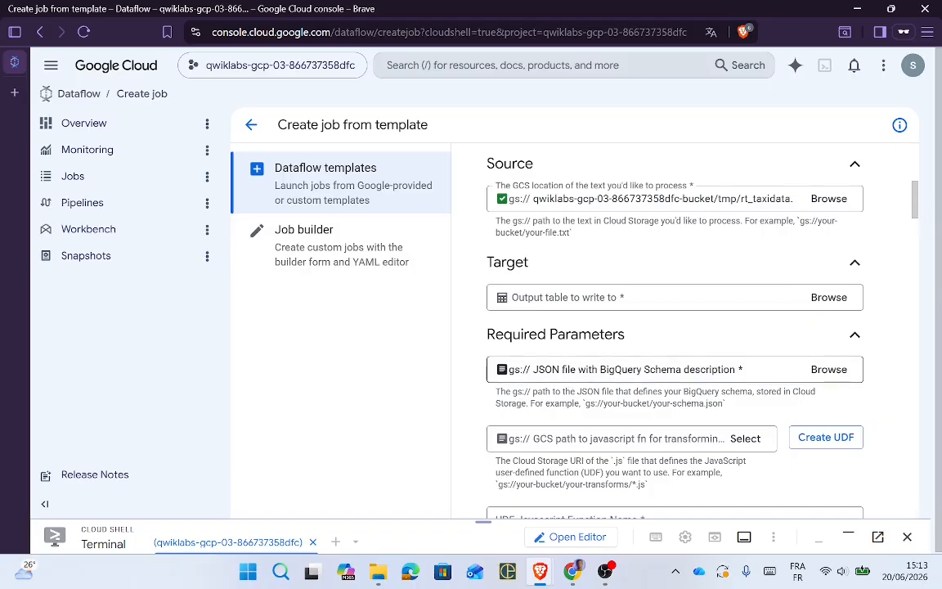
{"action": "left_click", "coordinate": [706, 372]}
{"action": "key", "text": "ctrl+v"}
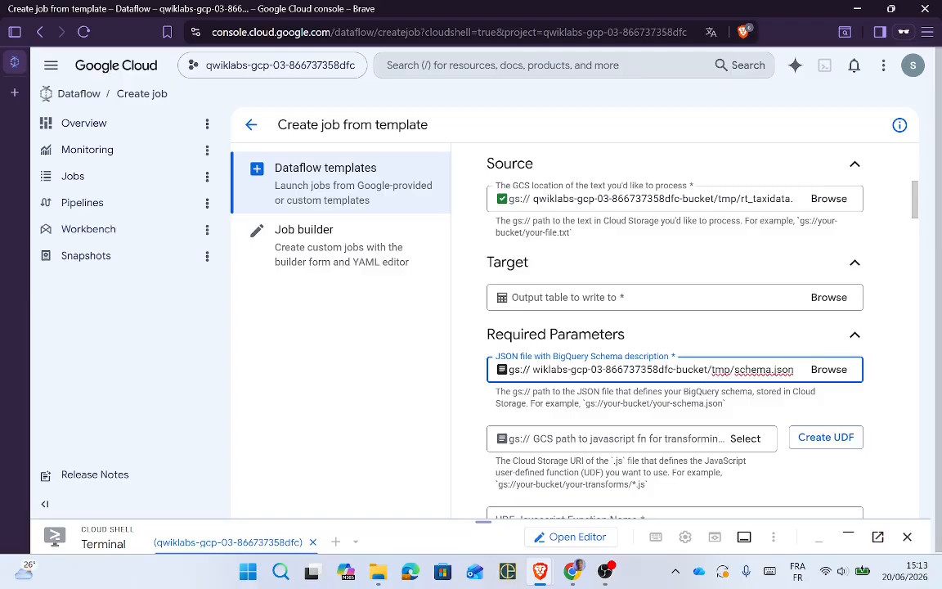
{"action": "left_click", "coordinate": [880, 399]}
{"action": "key", "text": "alt+Tab"}
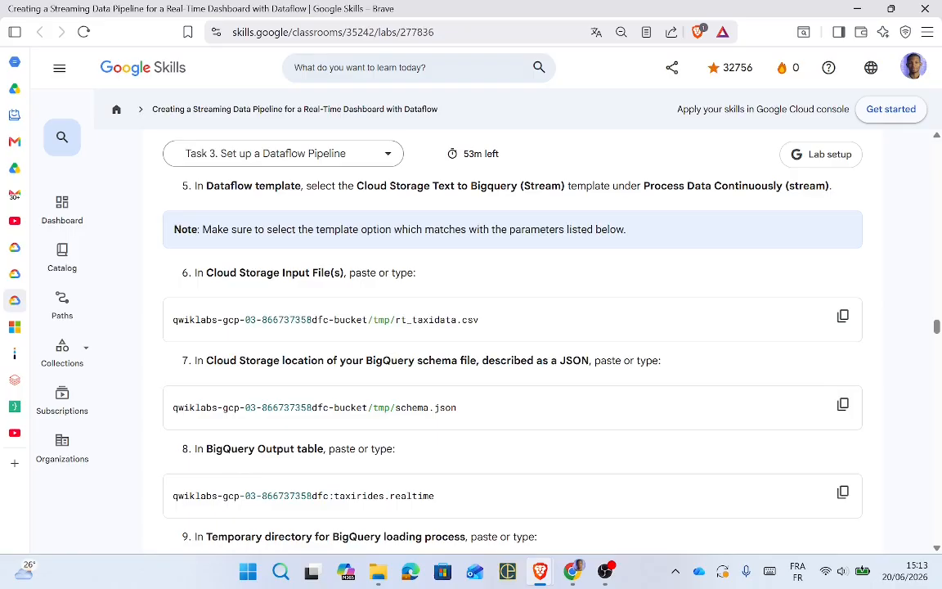
{"action": "left_click", "coordinate": [843, 492]}
{"action": "key", "text": "alt+Tab"}
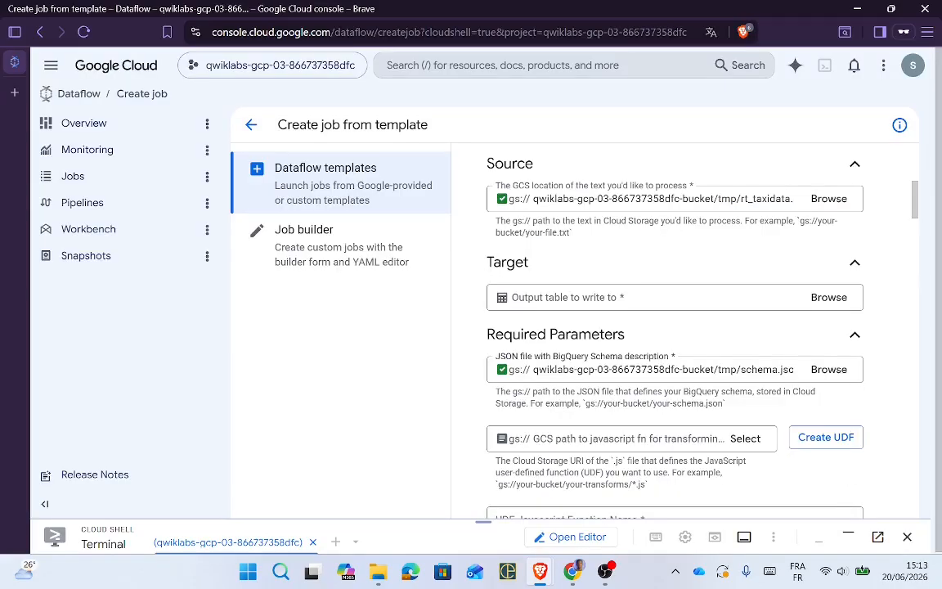
{"action": "left_click", "coordinate": [589, 302]}
{"action": "key", "text": "ctrl+v"}
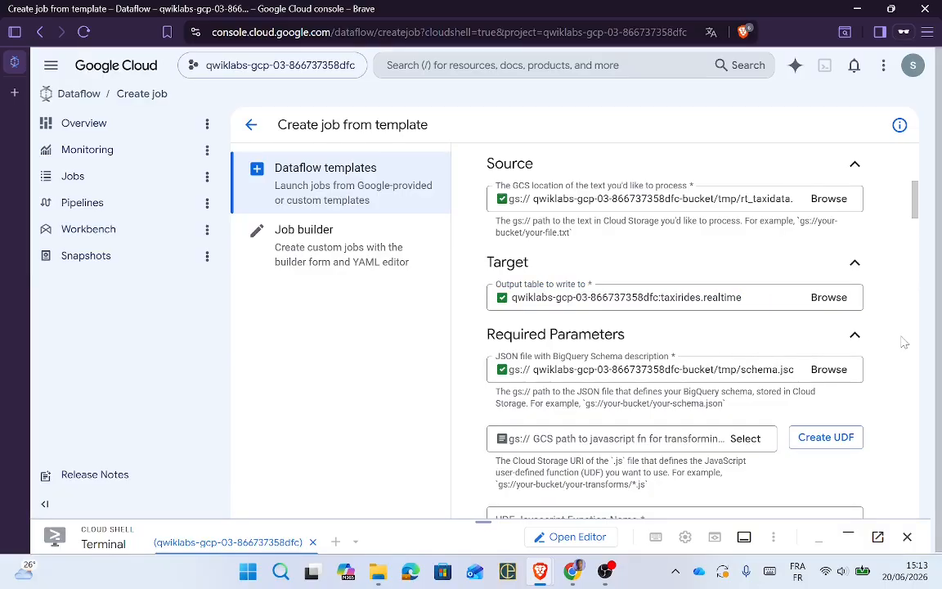
{"action": "key", "text": "alt+Tab"}
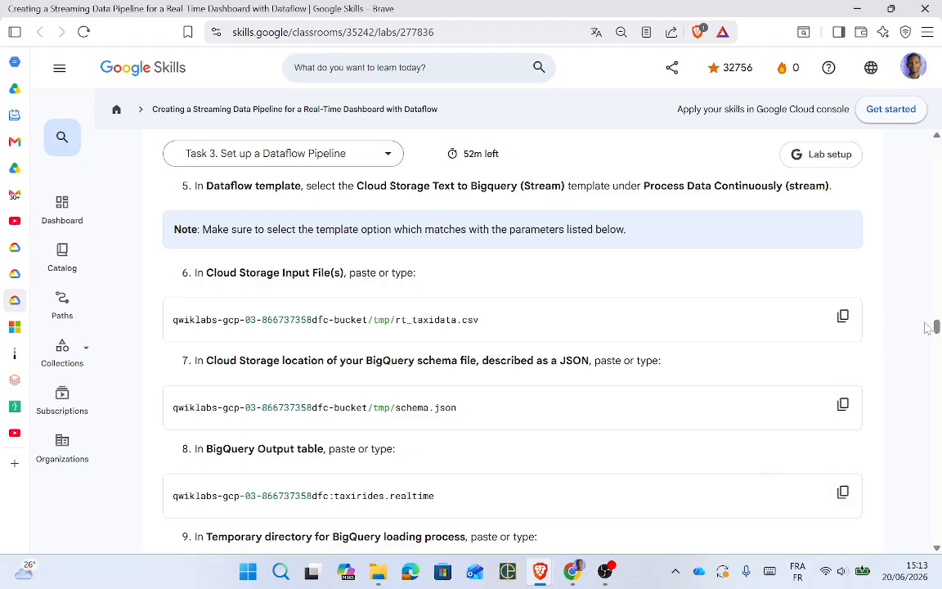
{"action": "left_click_drag", "start_coordinate": [937, 327], "coordinate": [937, 331]}
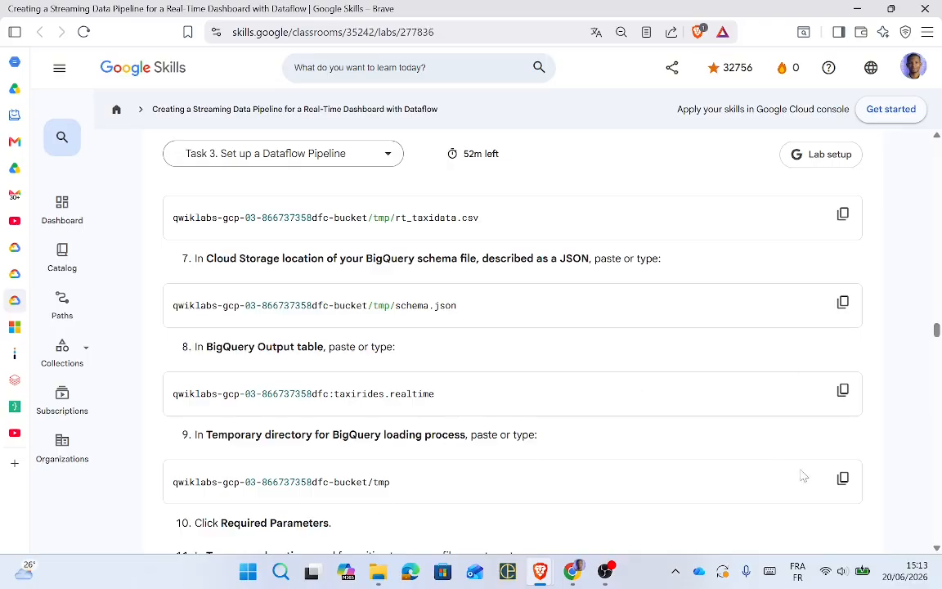
{"action": "left_click", "coordinate": [843, 479]}
{"action": "key", "text": "alt+Tab"}
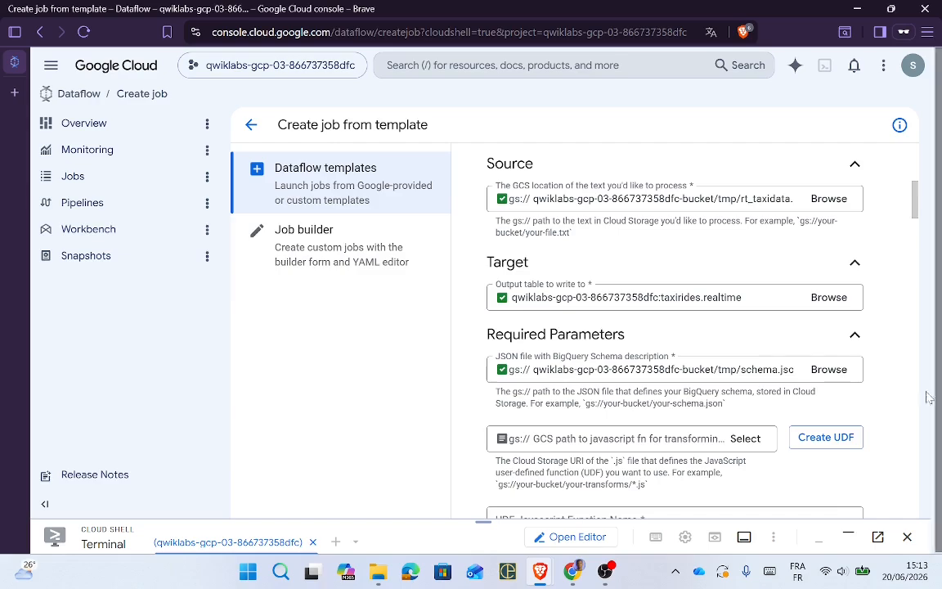
{"action": "scroll", "coordinate": [922, 229], "scroll_direction": "down", "scroll_amount": 5}
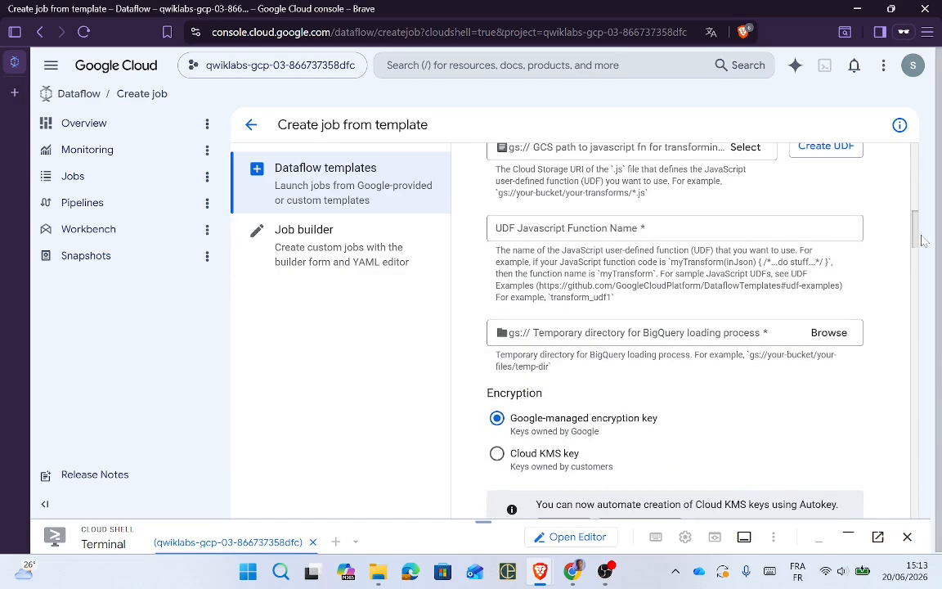
{"action": "left_click", "coordinate": [684, 335]}
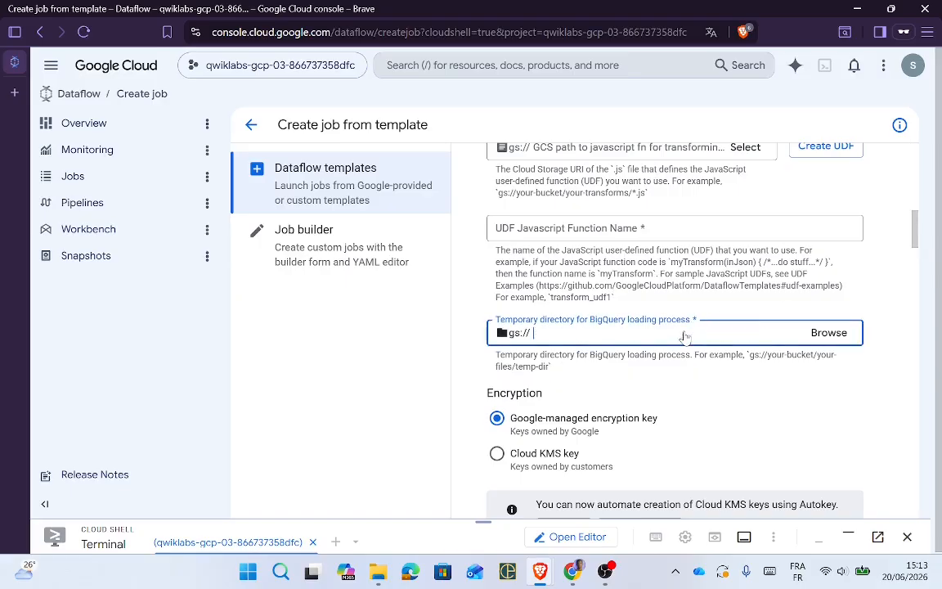
{"action": "key", "text": "ctrl+v"}
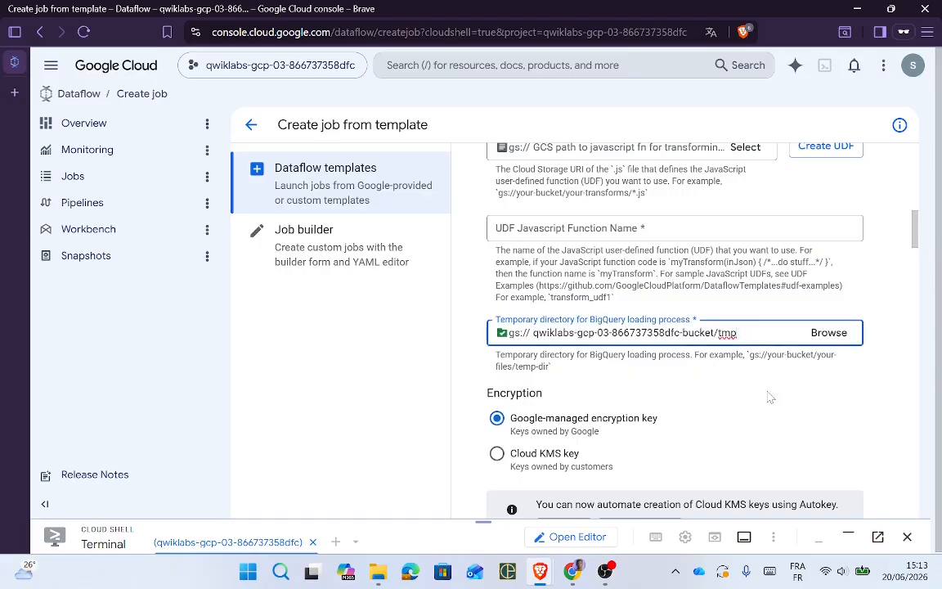
{"action": "left_click", "coordinate": [769, 397]}
Step: Read the lab instructions for the remaining pipeline parameters and look through the job form's encryption and optional parameters for matching fields
{"action": "key", "text": "alt+Tab"}
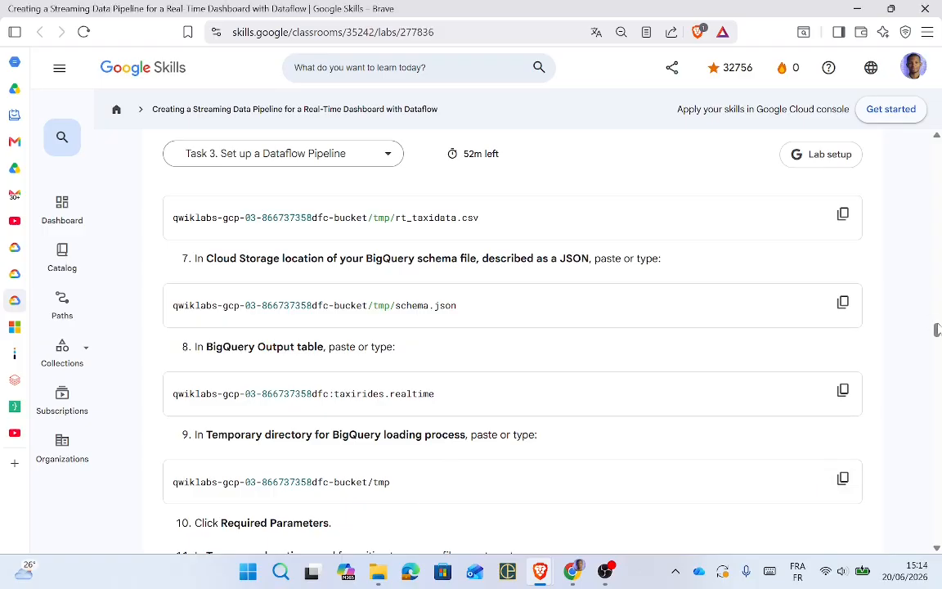
{"action": "scroll", "coordinate": [937, 328], "scroll_direction": "down", "scroll_amount": 1}
{"action": "key", "text": "alt+Tab"}
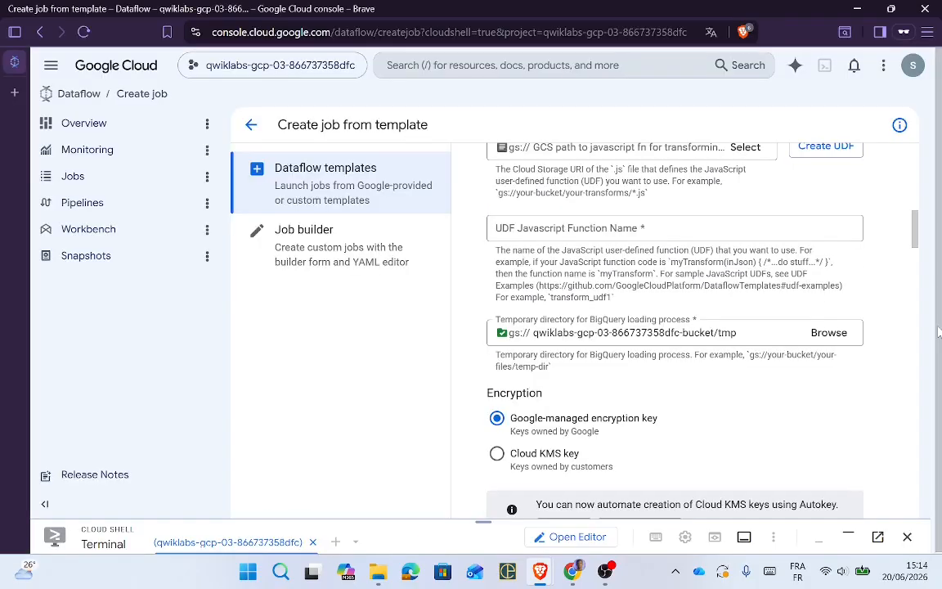
{"action": "key", "text": "alt+Tab"}
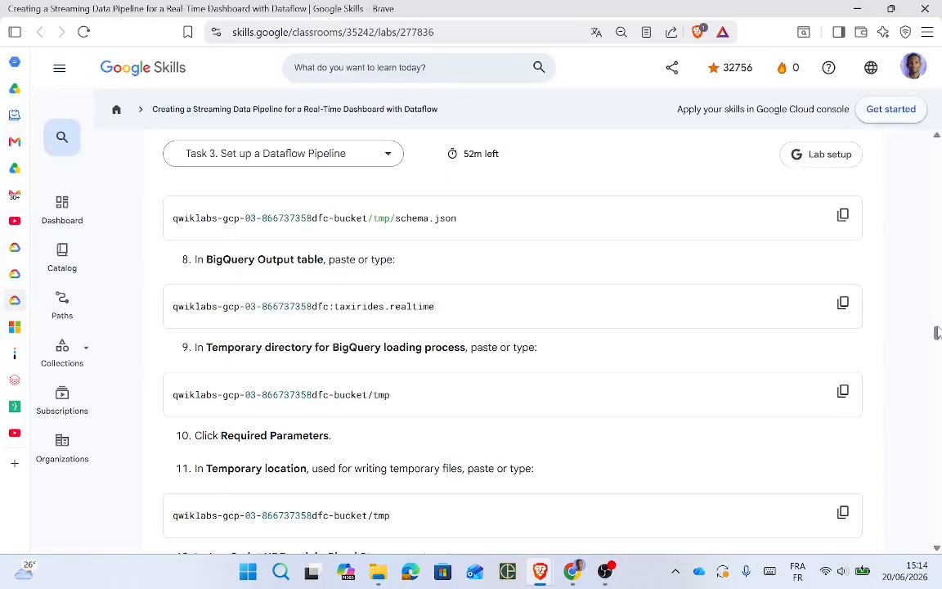
{"action": "scroll", "coordinate": [937, 333], "scroll_direction": "down", "scroll_amount": 1}
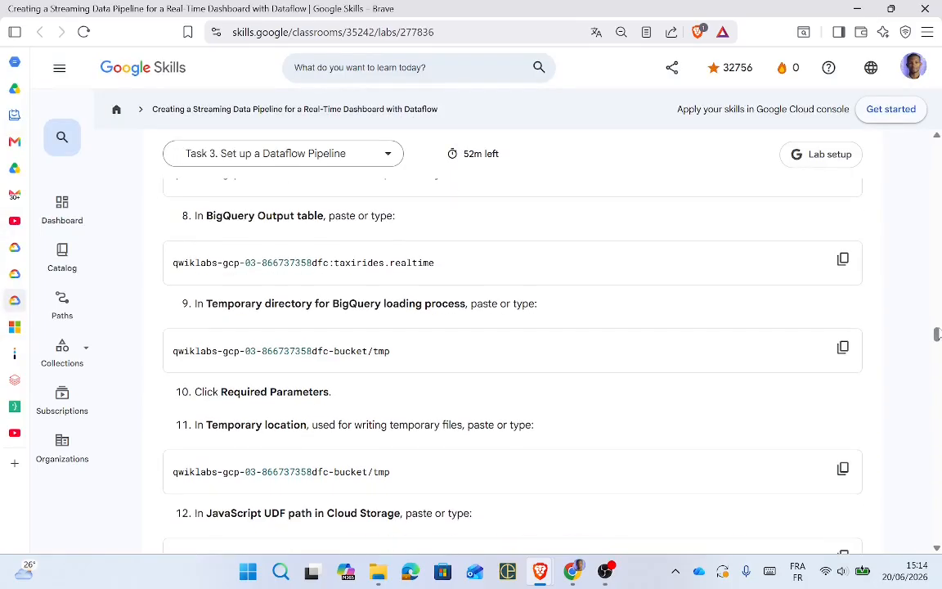
{"action": "scroll", "coordinate": [938, 335], "scroll_direction": "down", "scroll_amount": 3}
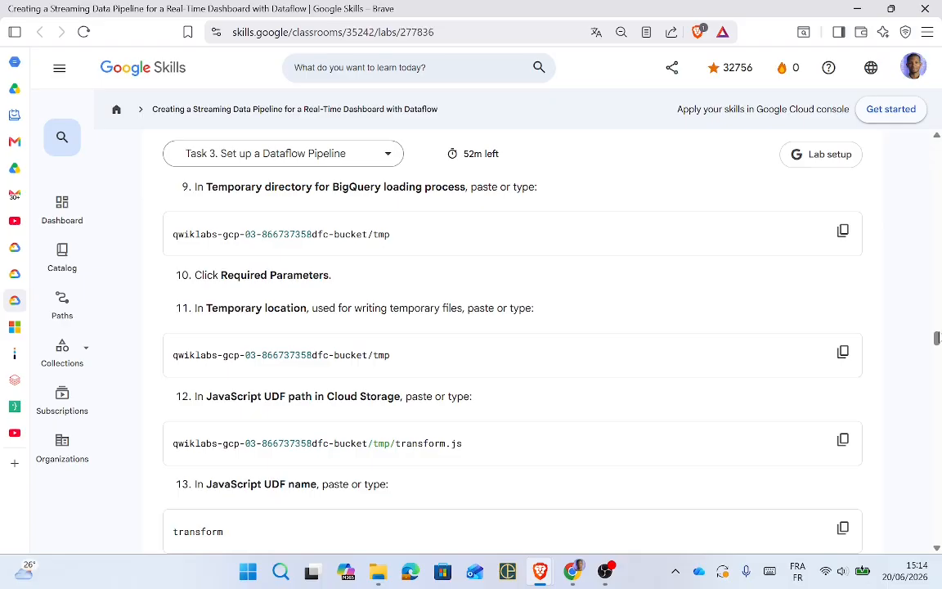
{"action": "key", "text": "alt+Tab"}
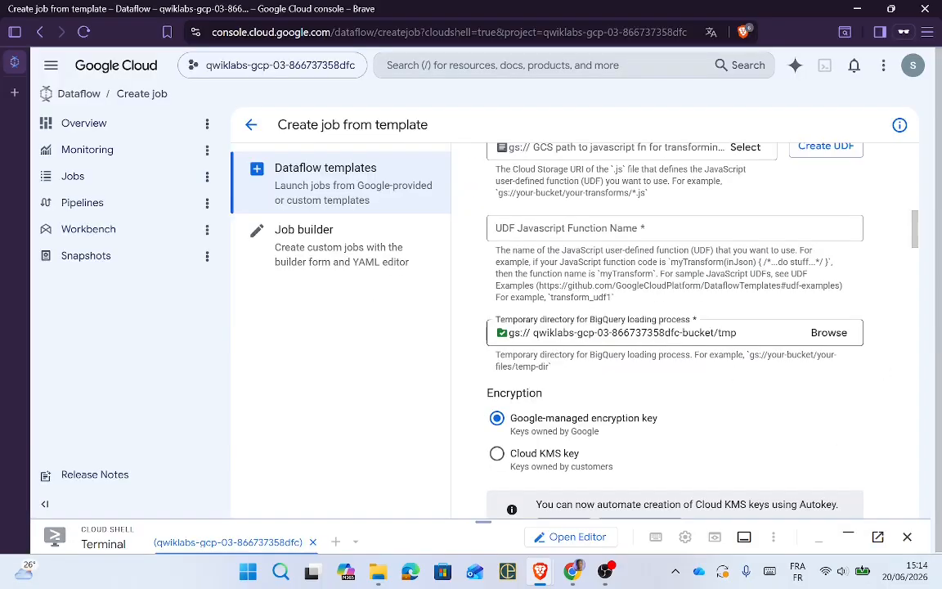
{"action": "left_click_drag", "start_coordinate": [918, 242], "coordinate": [918, 316]}
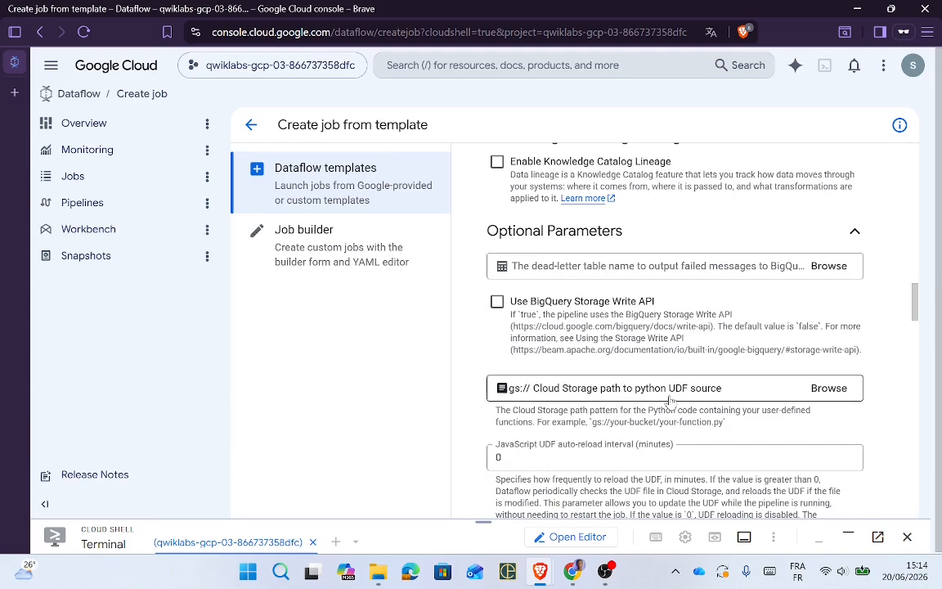
{"action": "key", "text": "alt+Tab"}
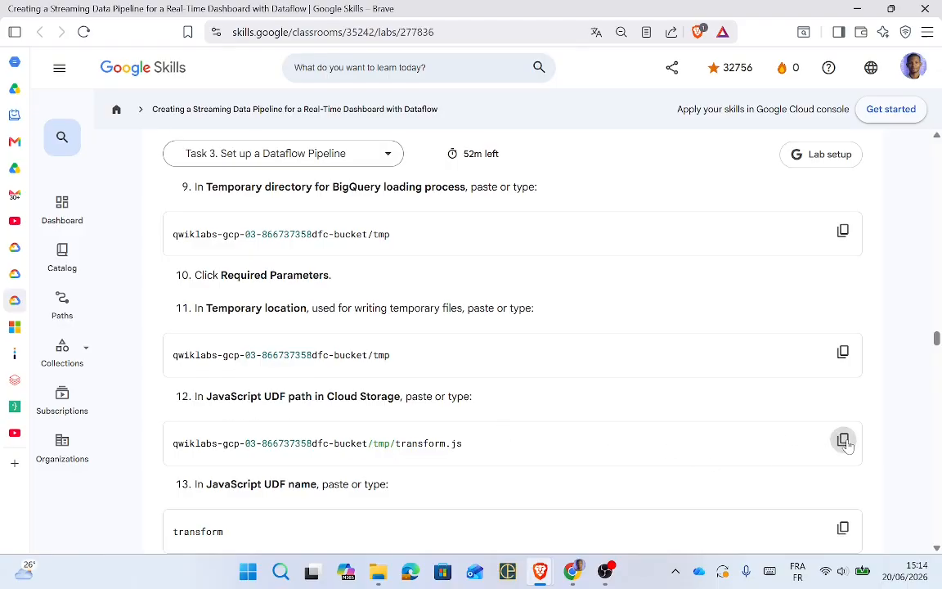
{"action": "key", "text": "alt+Tab"}
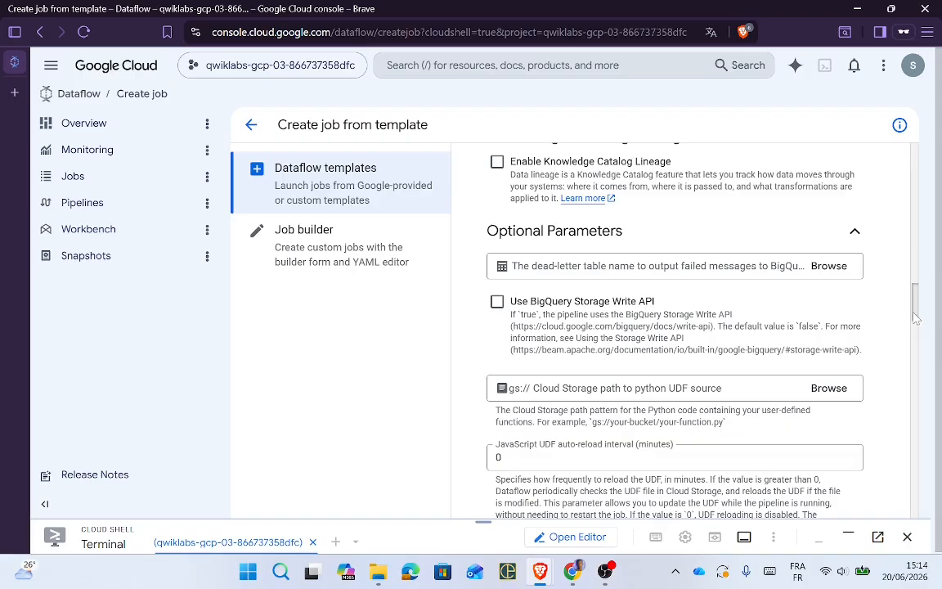
{"action": "mouse_move", "coordinate": [916, 318]}
{"action": "left_mouse_down"}
{"action": "mouse_move", "coordinate": [921, 431]}
{"action": "mouse_move", "coordinate": [918, 314]}
{"action": "left_mouse_up"}
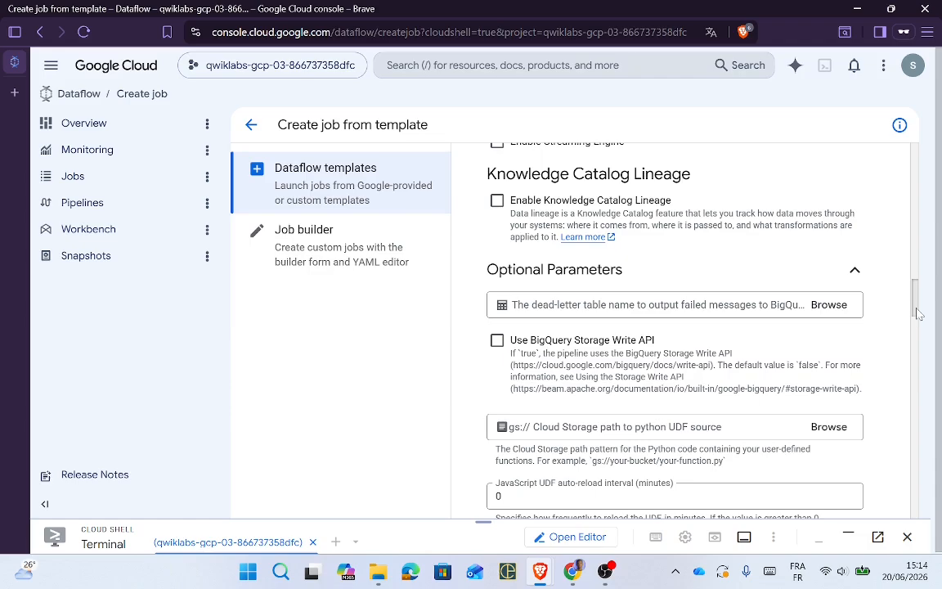
{"action": "left_click_drag", "start_coordinate": [919, 315], "coordinate": [907, 227]}
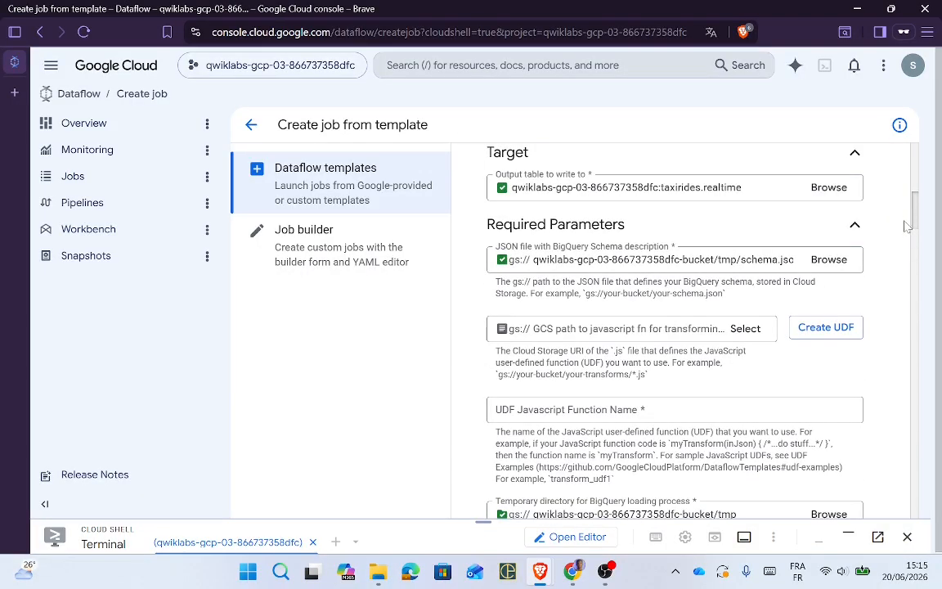
{"action": "left_click", "coordinate": [621, 332]}
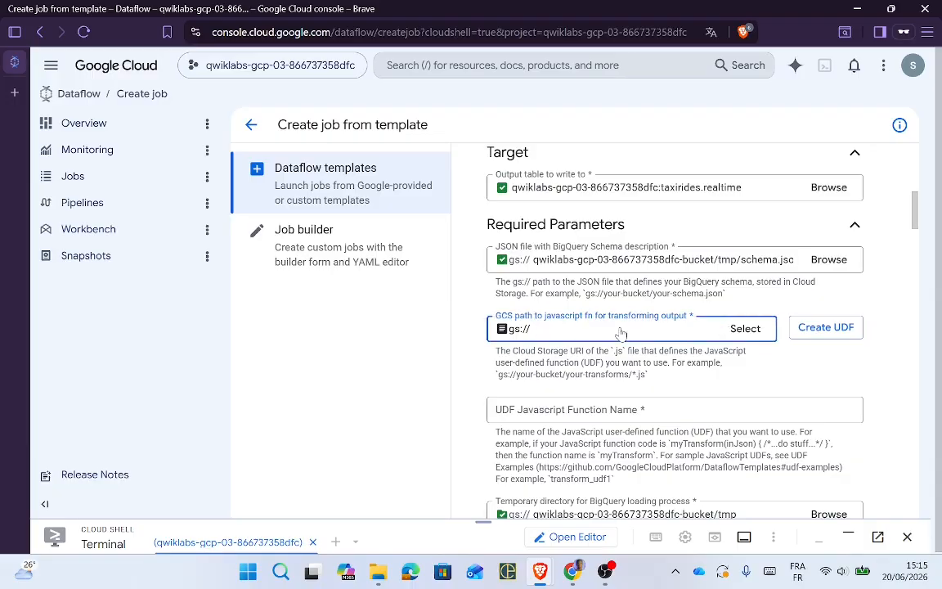
{"action": "key", "text": "alt+Tab"}
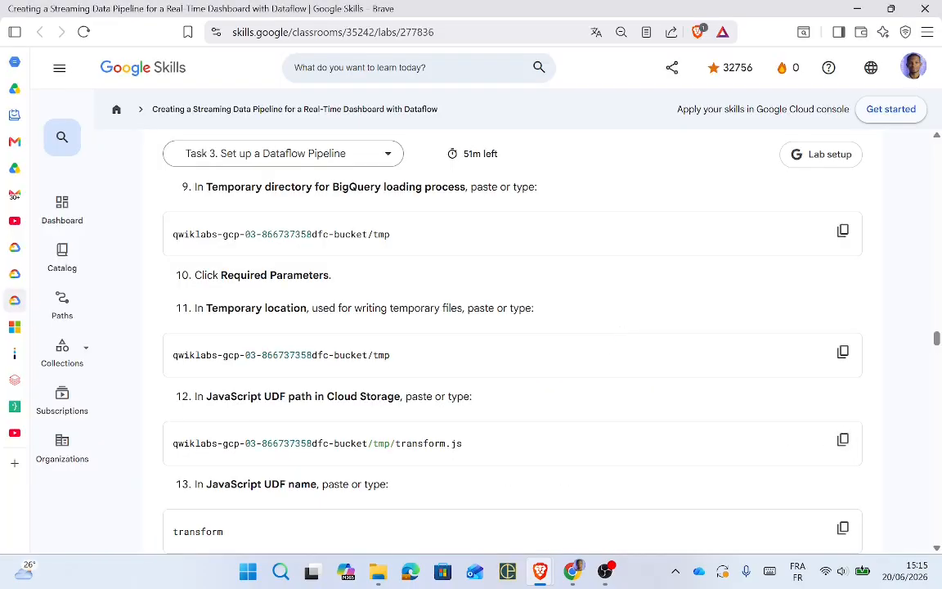
{"action": "key", "text": "alt+Tab"}
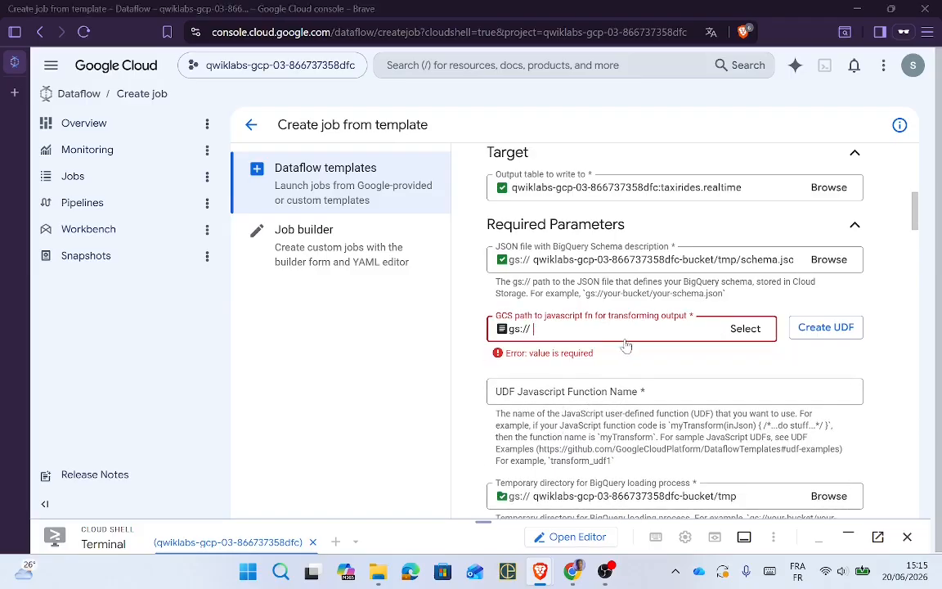
{"action": "key", "text": "alt+Tab"}
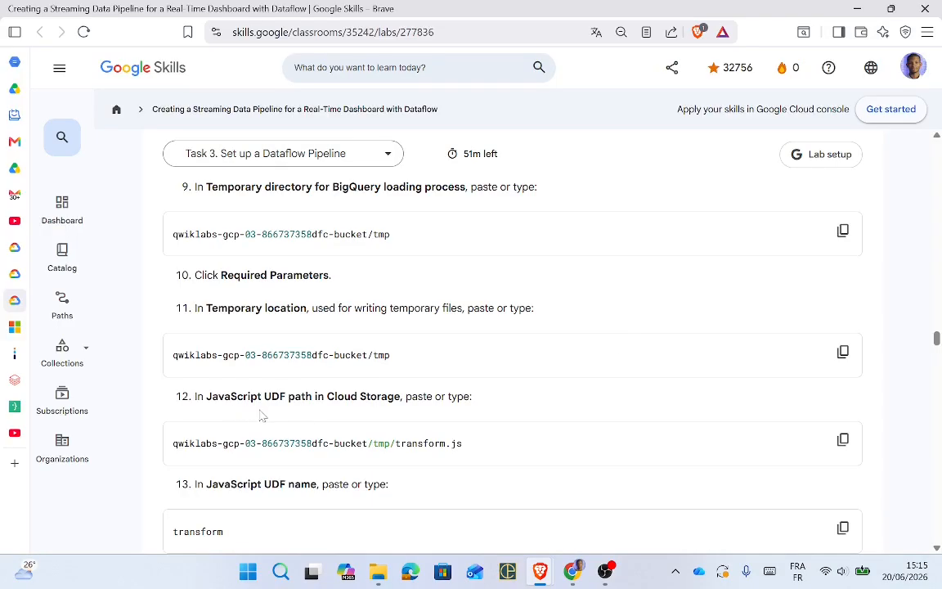
{"action": "key", "text": "alt+Tab"}
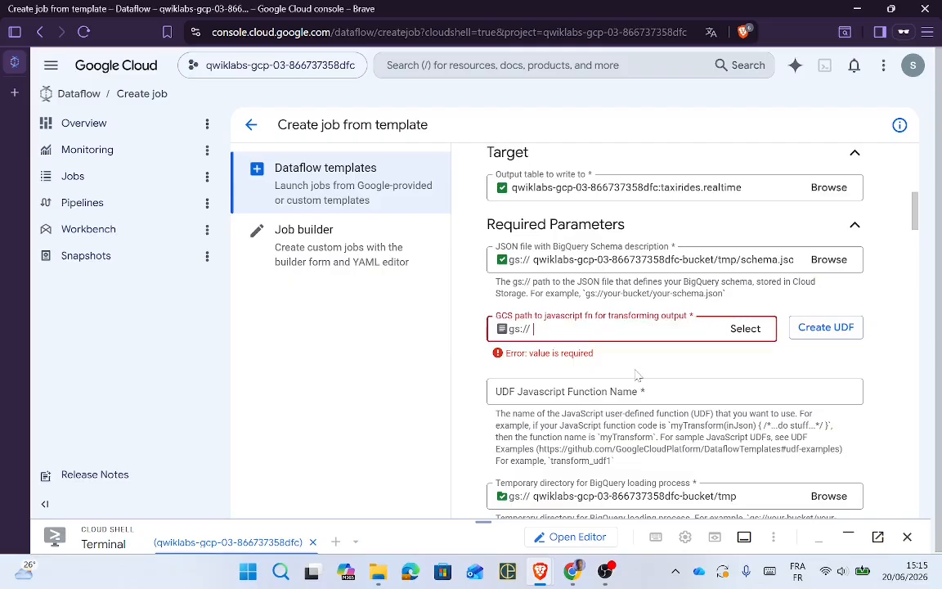
{"action": "left_click", "coordinate": [655, 356]}
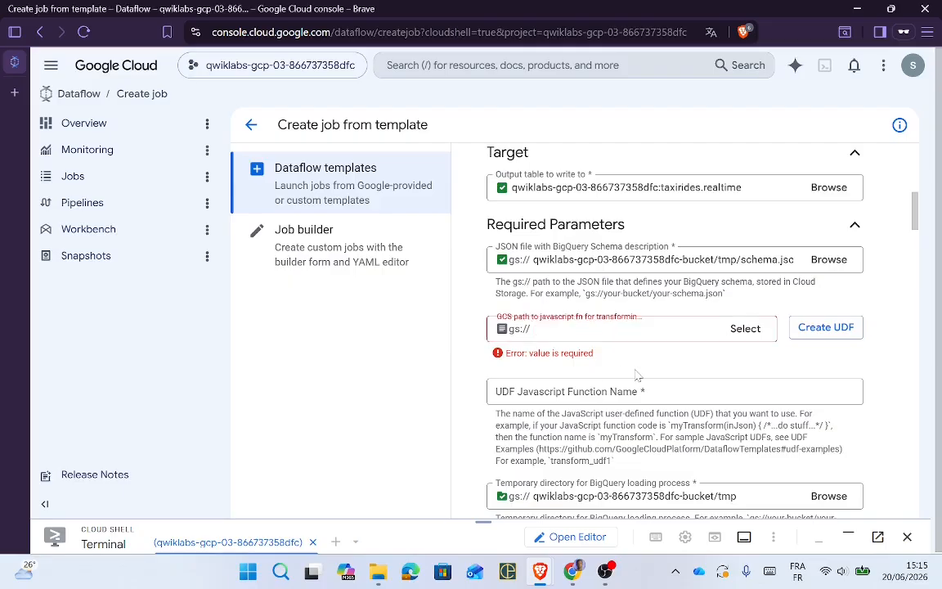
{"action": "left_click", "coordinate": [629, 332]}
{"action": "key", "text": "ctrl+v"}
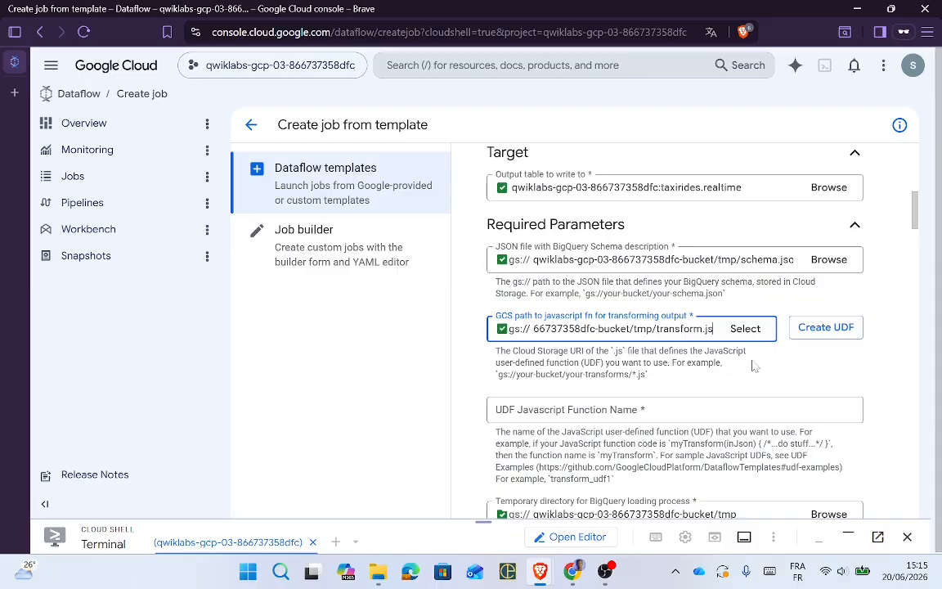
{"action": "left_click", "coordinate": [790, 371]}
Step: Set the UDF JavaScript function name to transform, copying it from the lab instructions
{"action": "key", "text": "alt+Tab"}
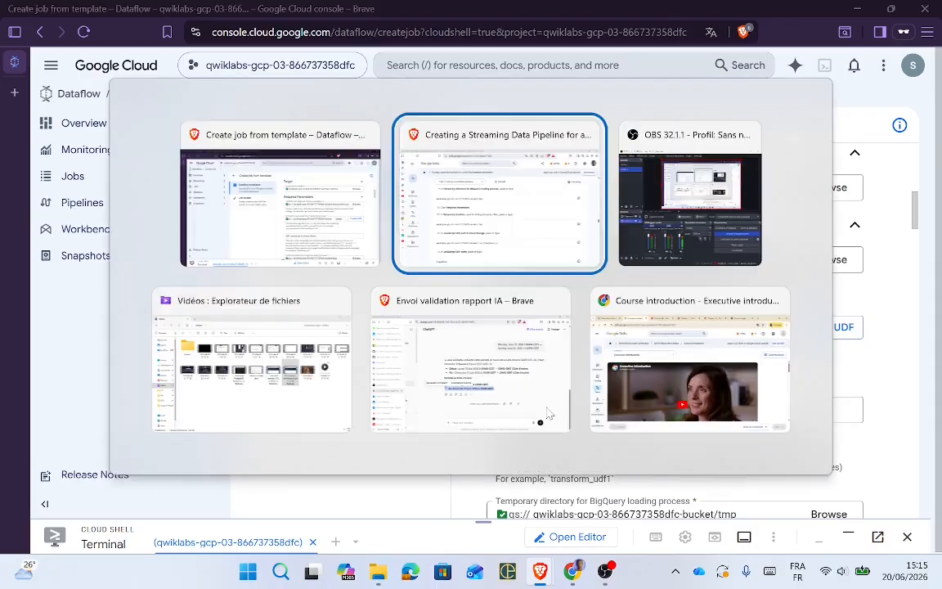
{"action": "key", "text": "alt+Tab"}
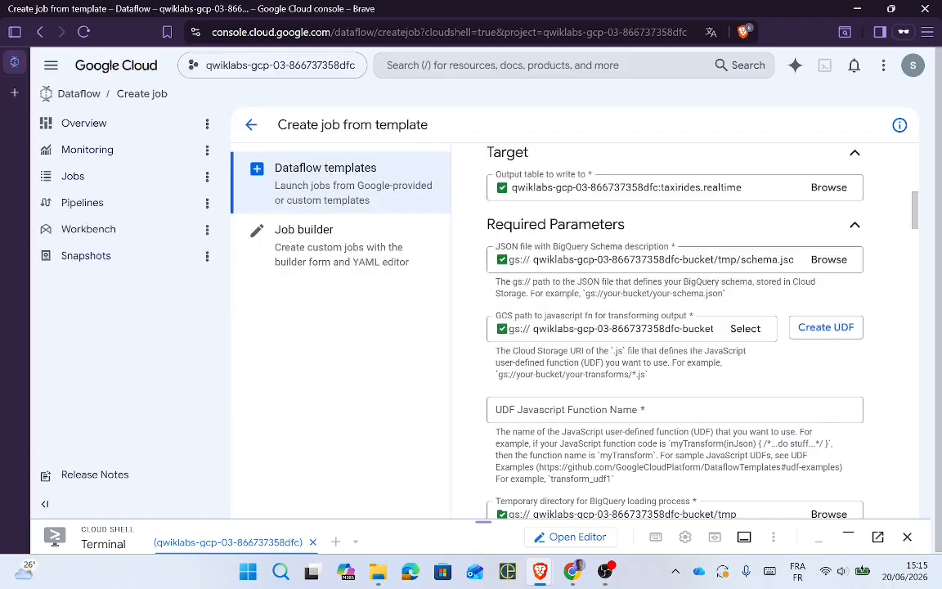
{"action": "key", "text": "alt+Tab"}
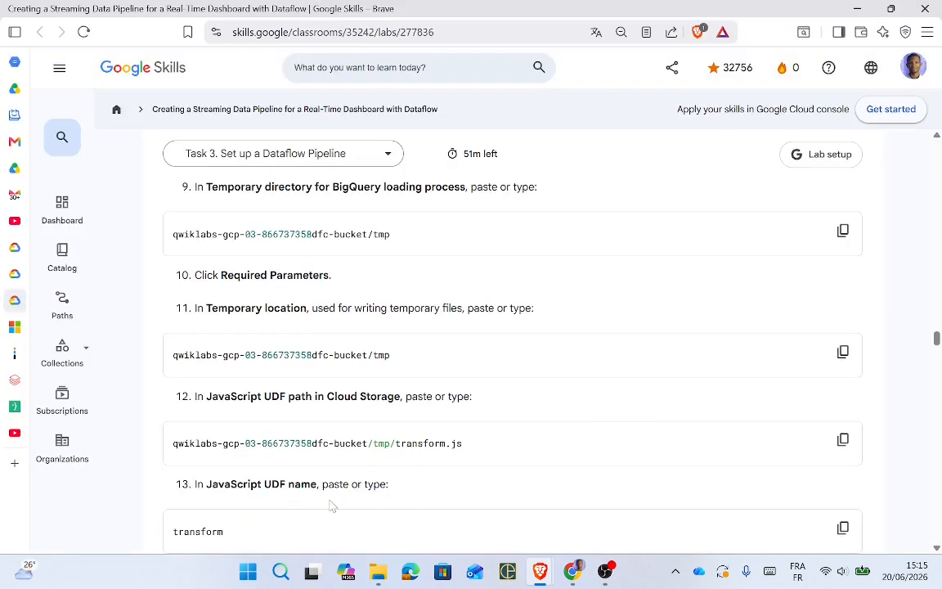
{"action": "left_click", "coordinate": [843, 528]}
{"action": "key", "text": "alt+Tab"}
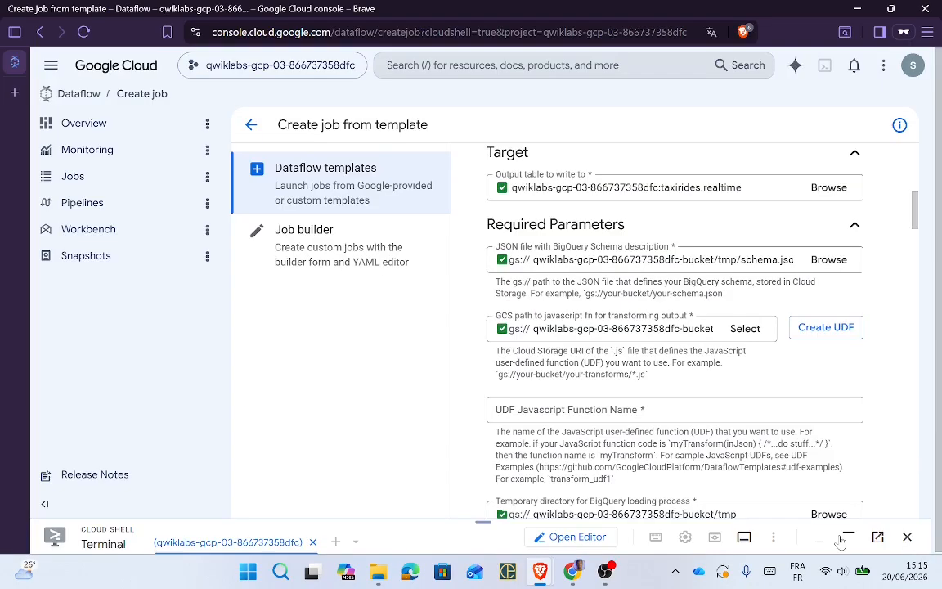
{"action": "key", "text": "alt+Tab"}
{"action": "key", "text": "alt+Tab"}
{"action": "left_click", "coordinate": [578, 411]}
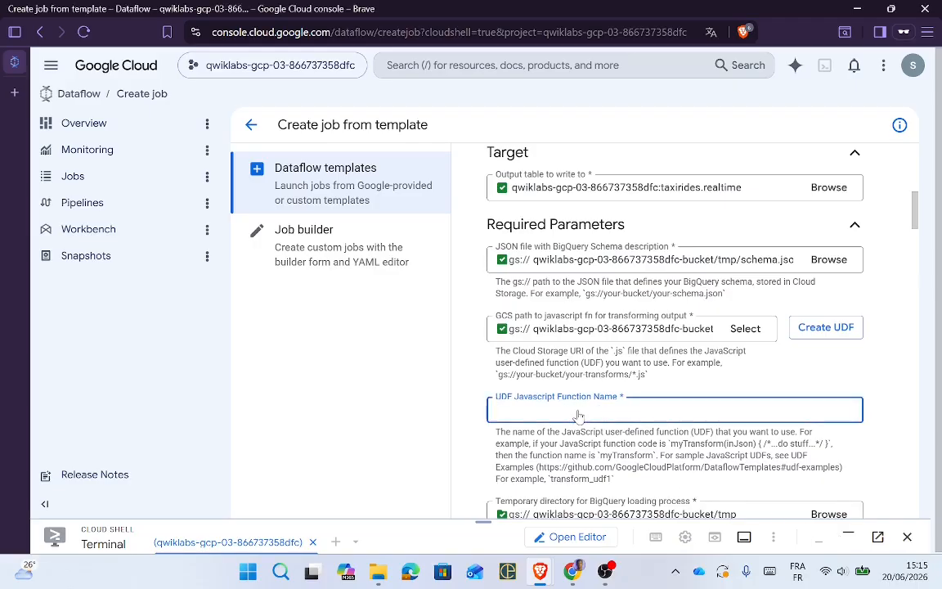
{"action": "key", "text": "ctrl+v"}
{"action": "left_click", "coordinate": [881, 445]}
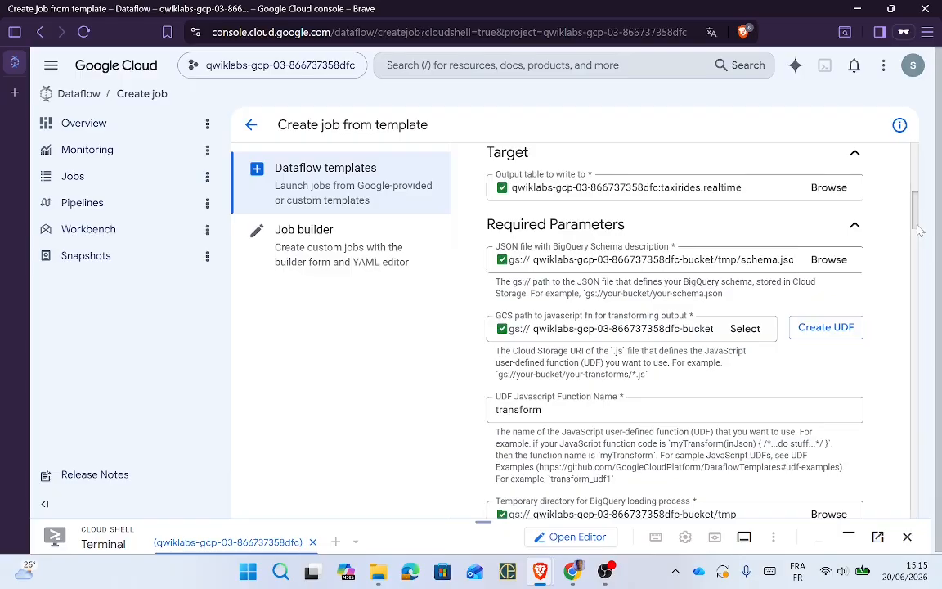
Step: Set the job's number of workers to 1 and max workers to 2, following the lab instructions
{"action": "left_click_drag", "start_coordinate": [918, 232], "coordinate": [924, 254]}
{"action": "key", "text": "alt+Tab"}
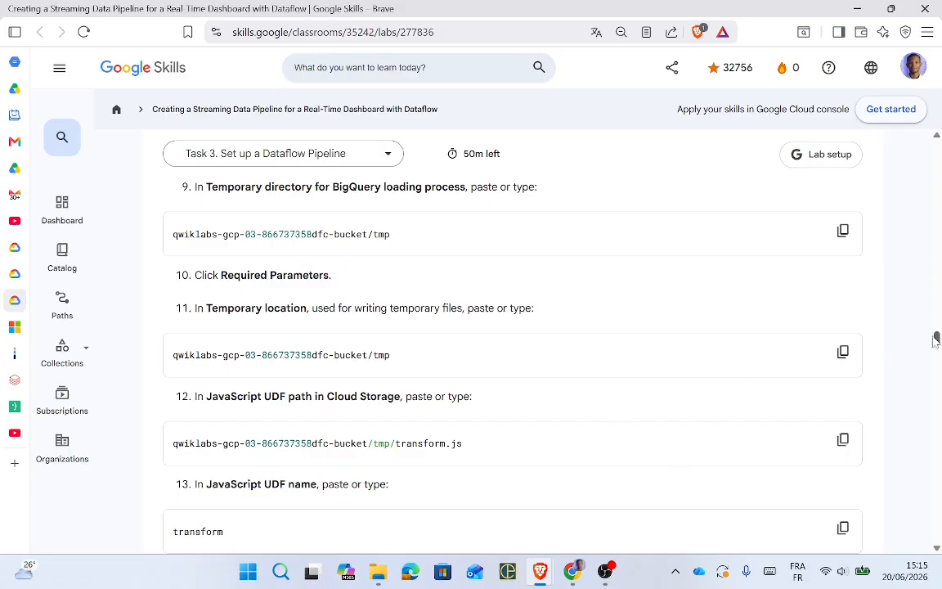
{"action": "left_click_drag", "start_coordinate": [938, 339], "coordinate": [937, 345]}
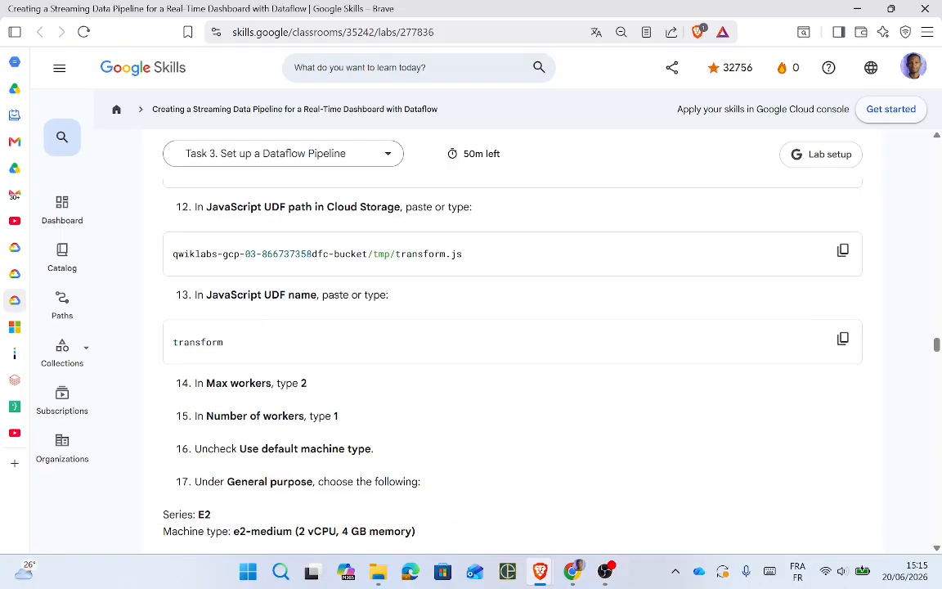
{"action": "key", "text": "alt+Tab"}
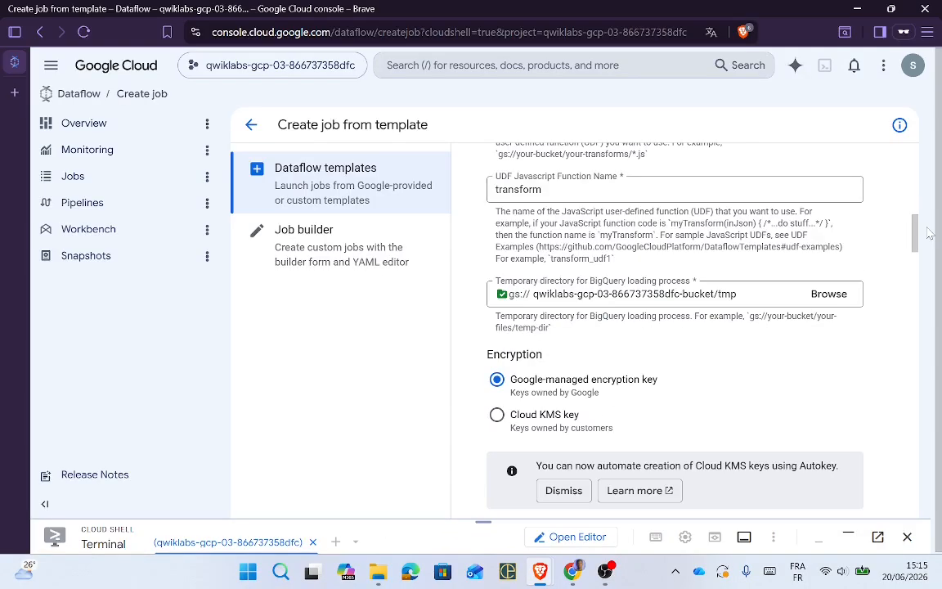
{"action": "left_click_drag", "start_coordinate": [916, 235], "coordinate": [917, 309]}
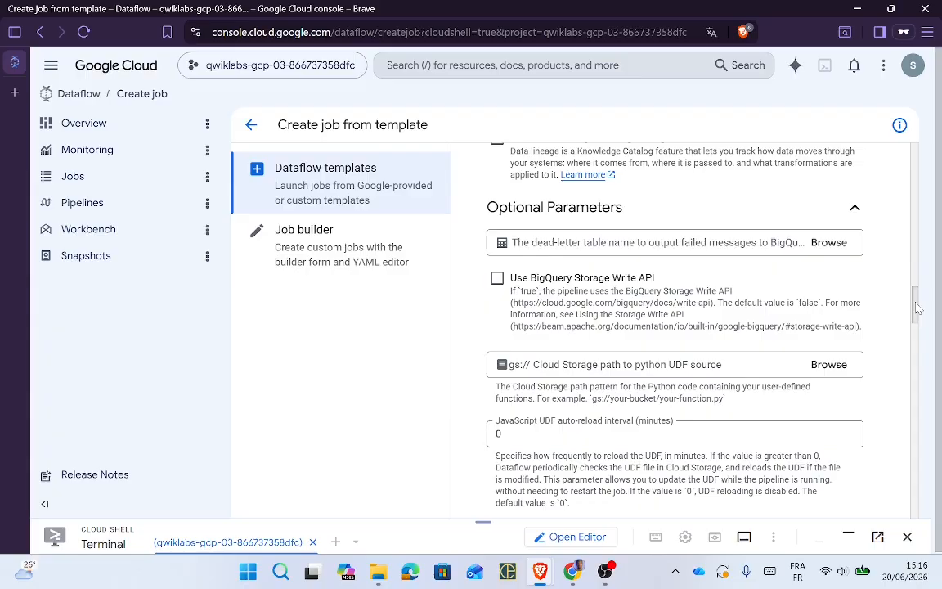
{"action": "left_click_drag", "start_coordinate": [917, 309], "coordinate": [920, 338]}
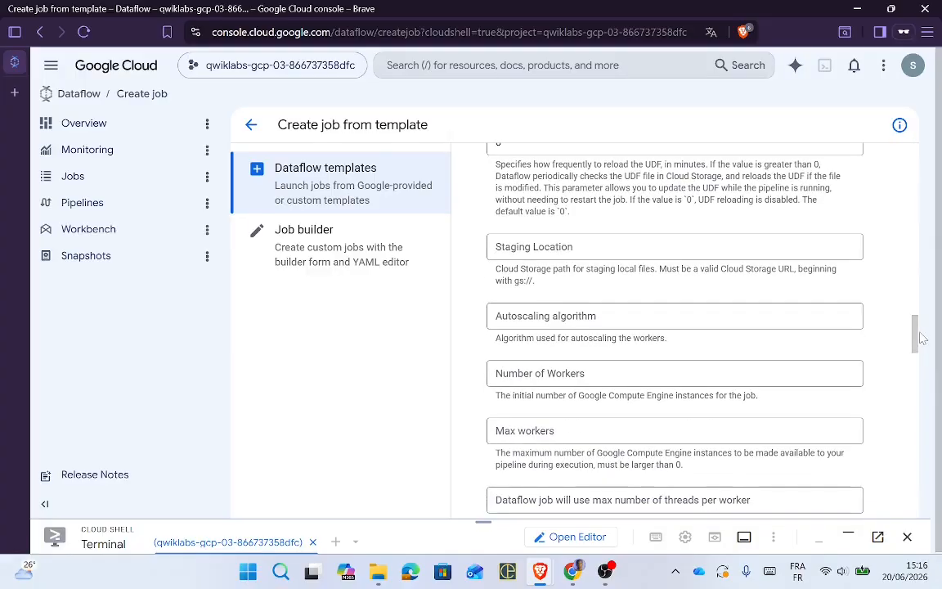
{"action": "left_click", "coordinate": [679, 373]}
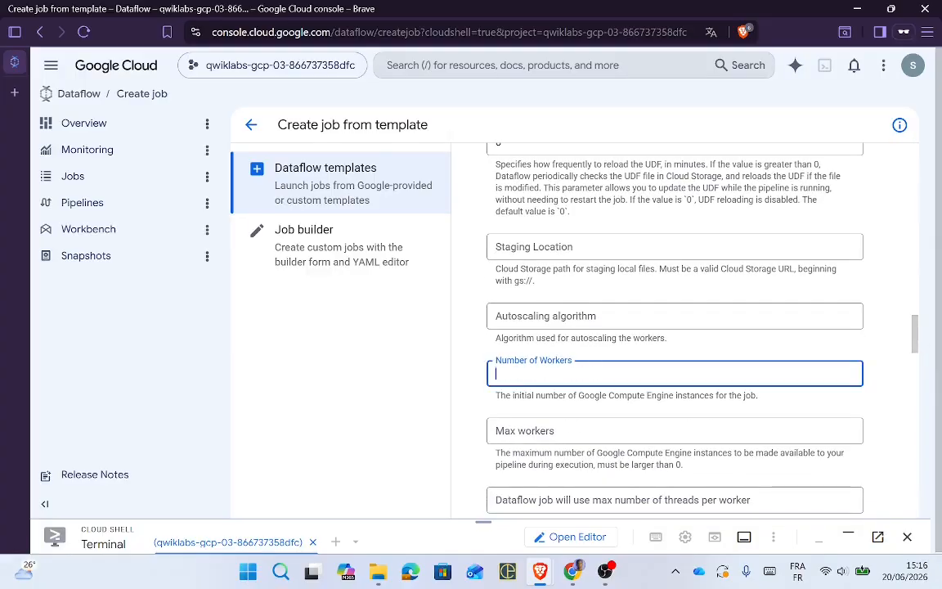
{"action": "type", "text": "1"}
{"action": "left_click", "coordinate": [675, 431]}
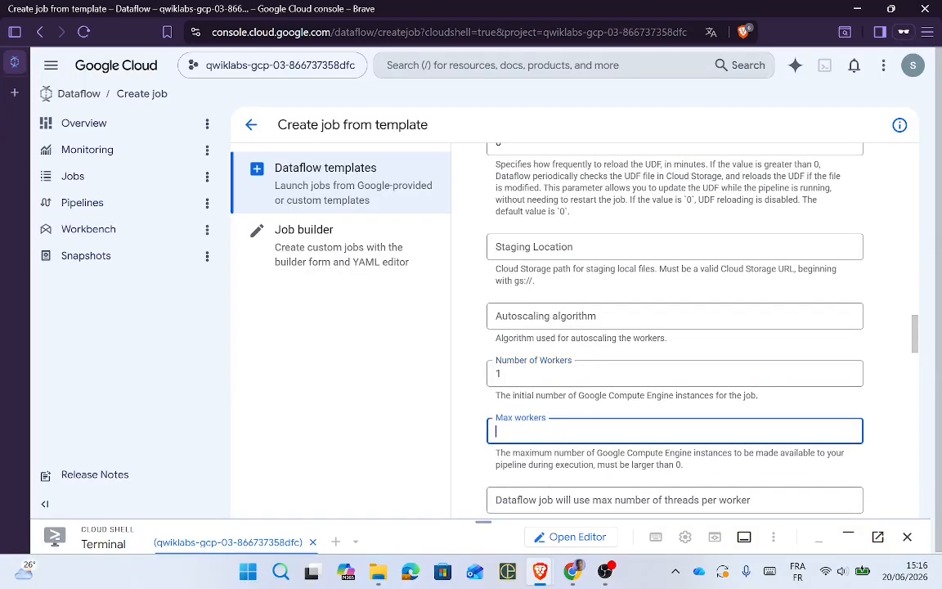
{"action": "key", "text": "alt+Tab"}
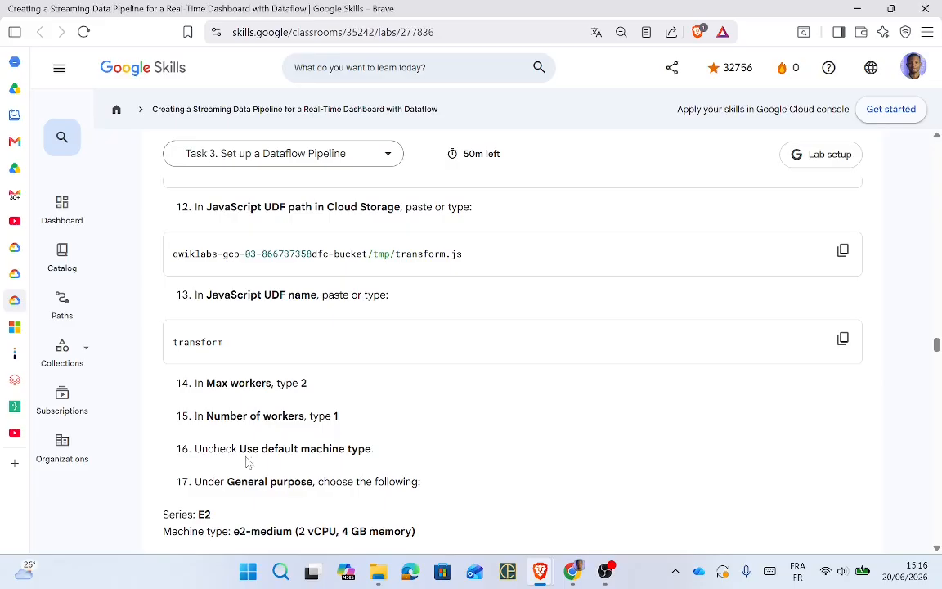
{"action": "key", "text": "alt+Tab"}
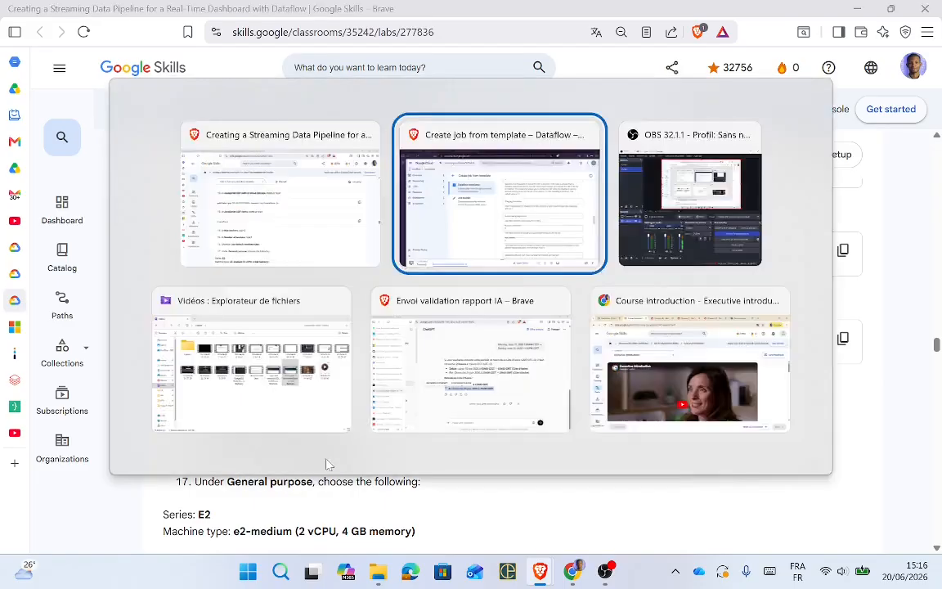
{"action": "type", "text": "2"}
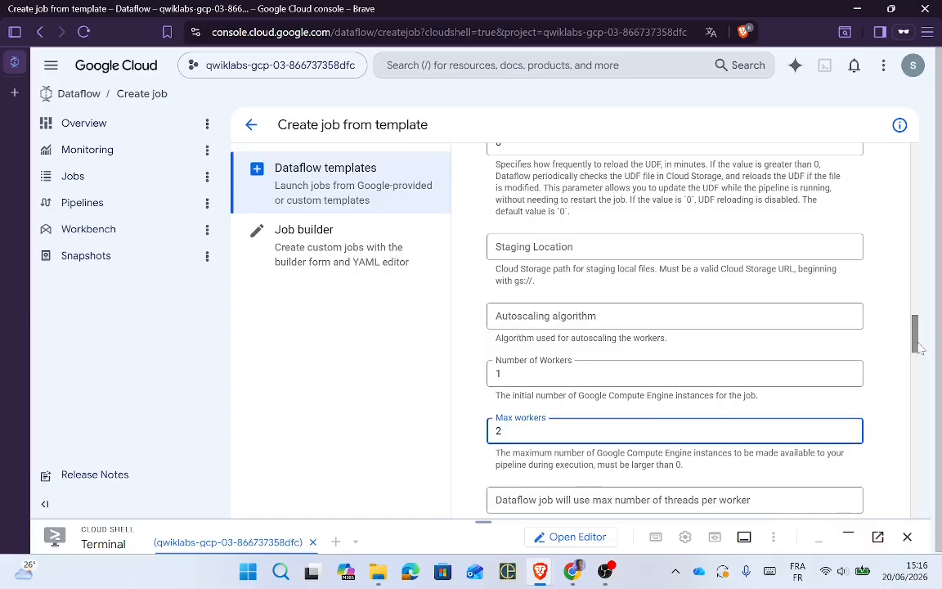
{"action": "left_click_drag", "start_coordinate": [919, 347], "coordinate": [935, 474]}
{"action": "scroll", "coordinate": [842, 415], "scroll_direction": "up", "scroll_amount": 3}
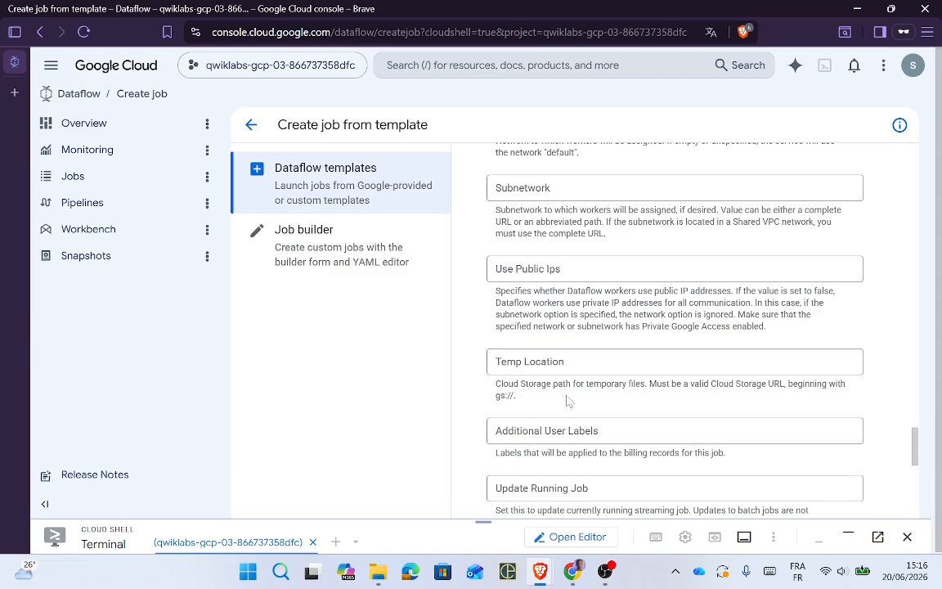
{"action": "key", "text": "alt+Tab"}
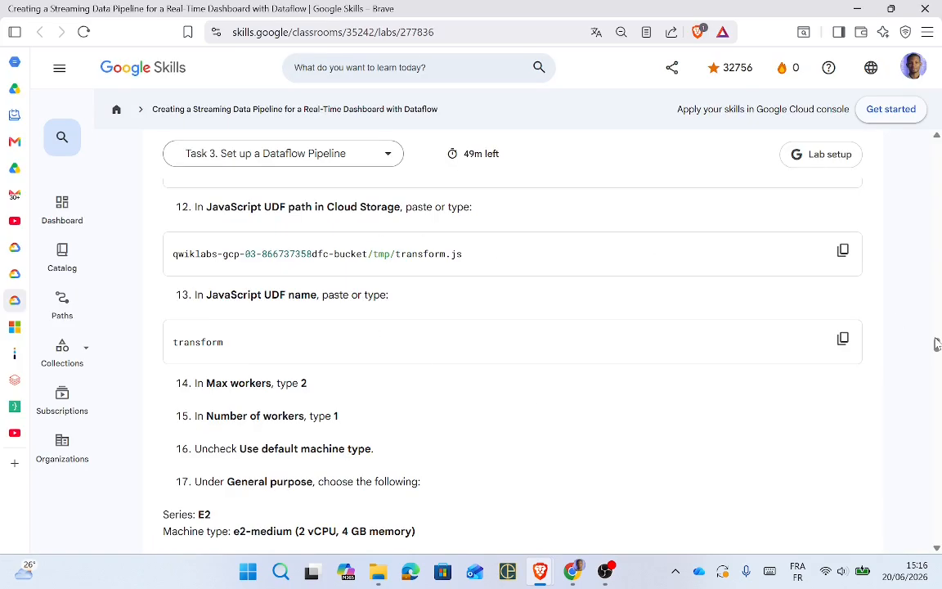
{"action": "left_click_drag", "start_coordinate": [937, 345], "coordinate": [937, 336]}
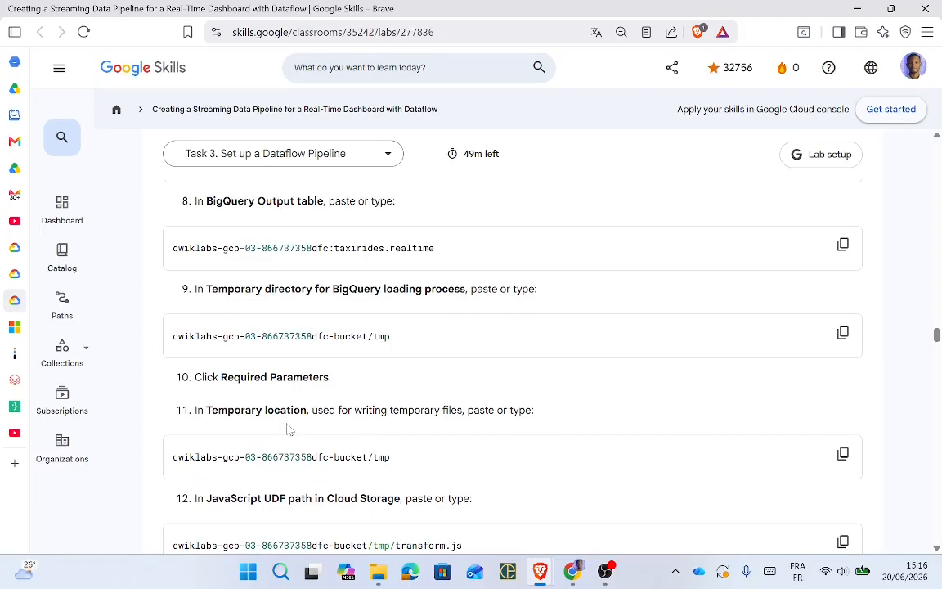
{"action": "left_click", "coordinate": [843, 455]}
{"action": "key", "text": "alt+Tab"}
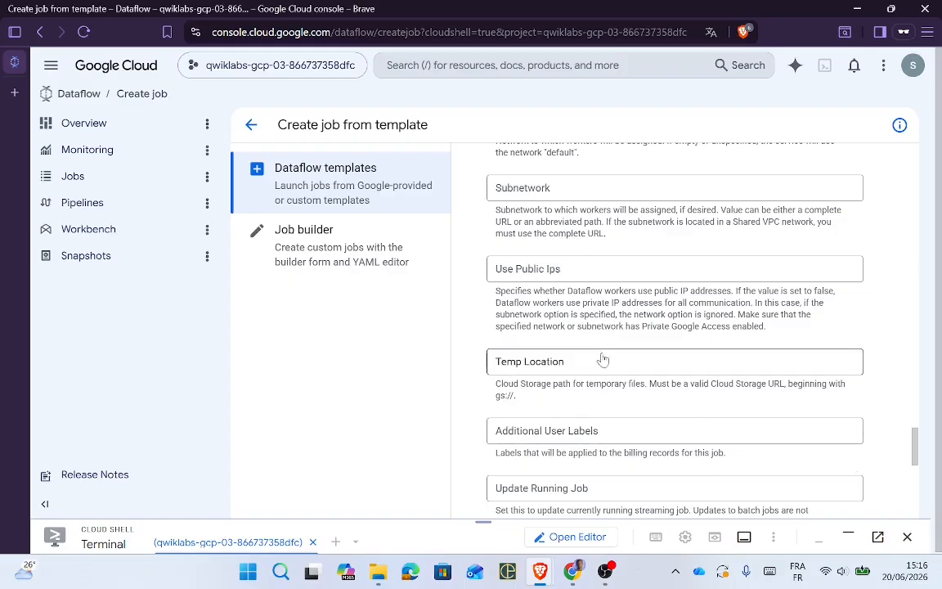
{"action": "left_click", "coordinate": [572, 361]}
{"action": "key", "text": "ctrl+v"}
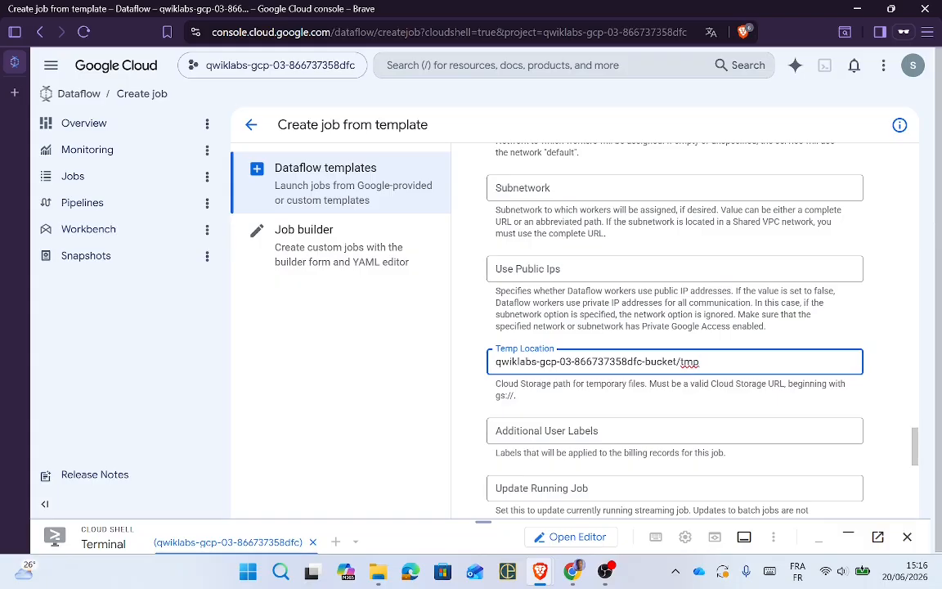
{"action": "left_click", "coordinate": [727, 405]}
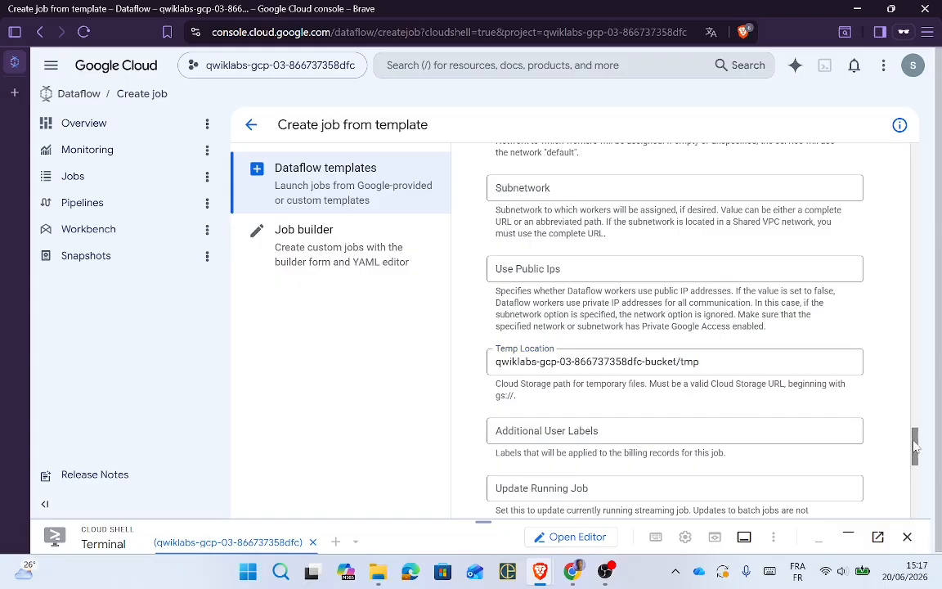
Step: Turn off the default machine type and choose the general-purpose E2 series with machine type e2-medium, following the lab instructions
{"action": "left_click_drag", "start_coordinate": [915, 446], "coordinate": [917, 409]}
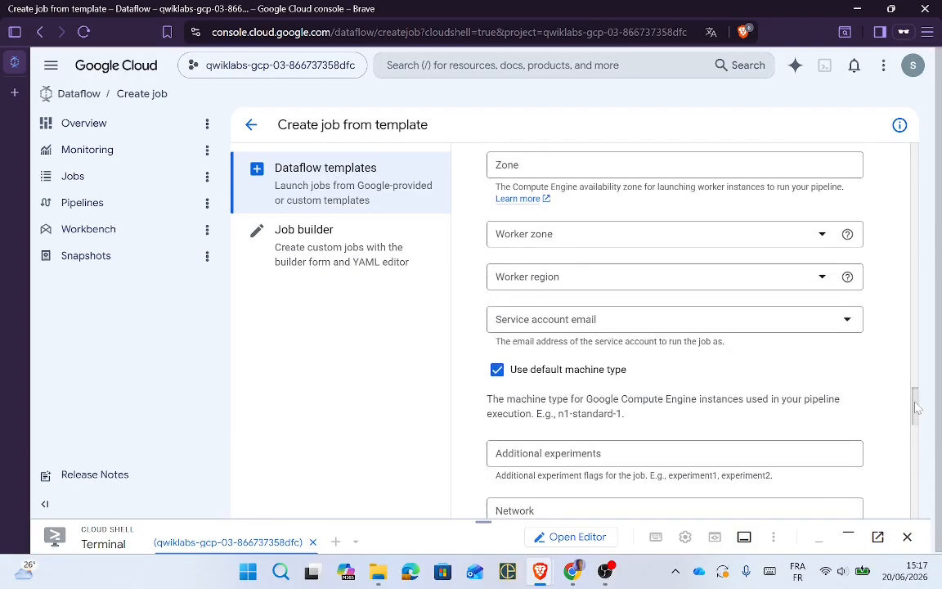
{"action": "left_click", "coordinate": [497, 371]}
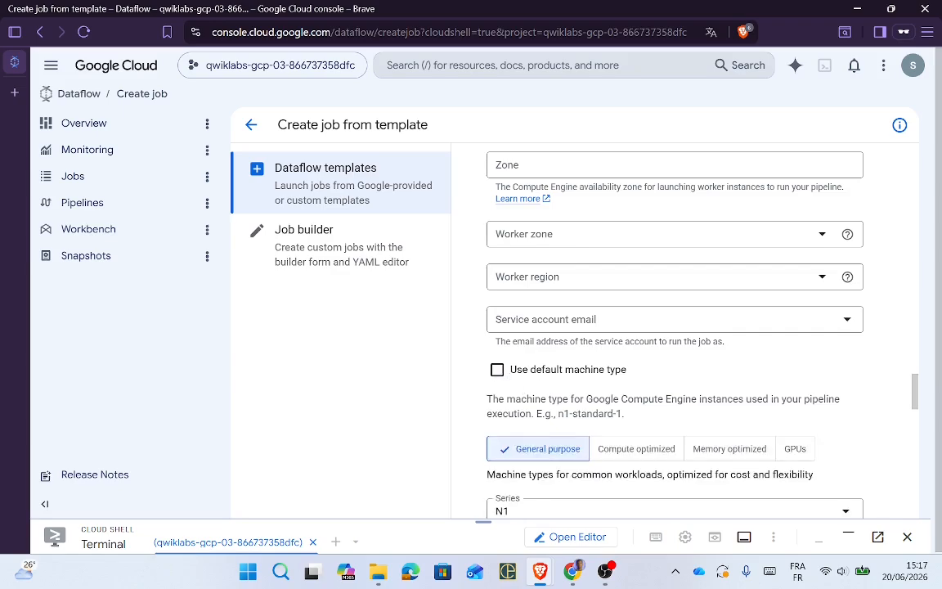
{"action": "left_click_drag", "start_coordinate": [913, 391], "coordinate": [917, 419]}
{"action": "key", "text": "alt+Tab"}
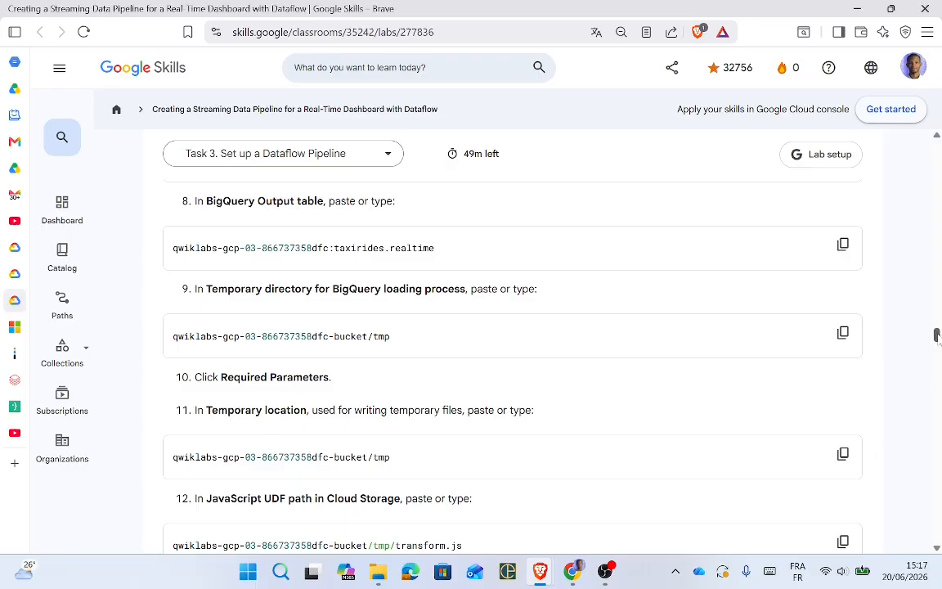
{"action": "left_click_drag", "start_coordinate": [937, 334], "coordinate": [938, 350]}
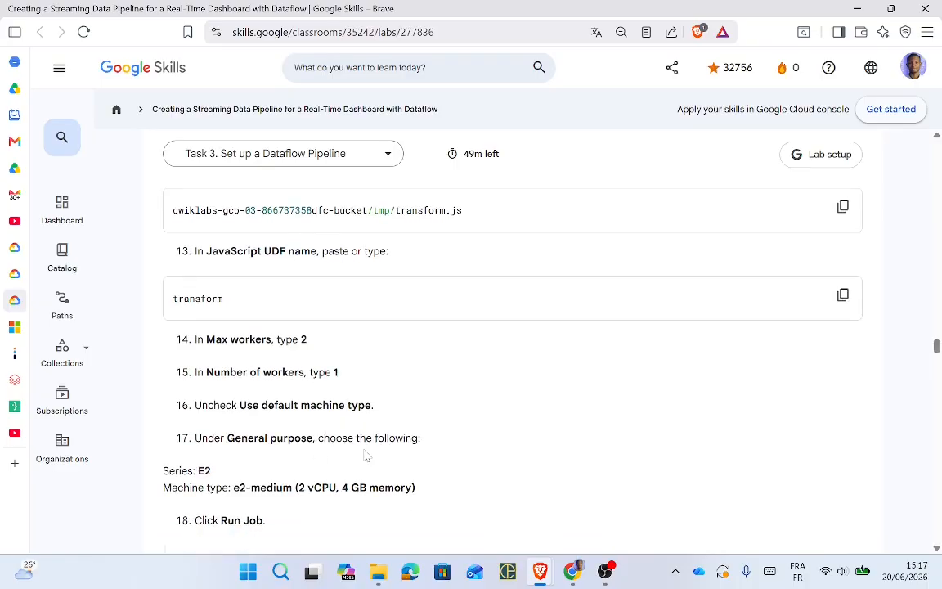
{"action": "key", "text": "alt+Tab"}
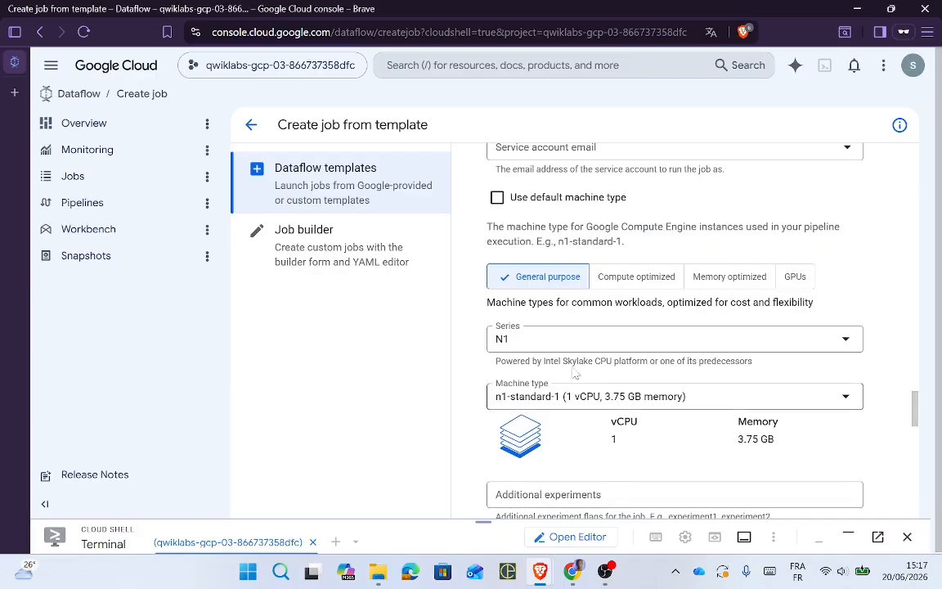
{"action": "left_click", "coordinate": [548, 340]}
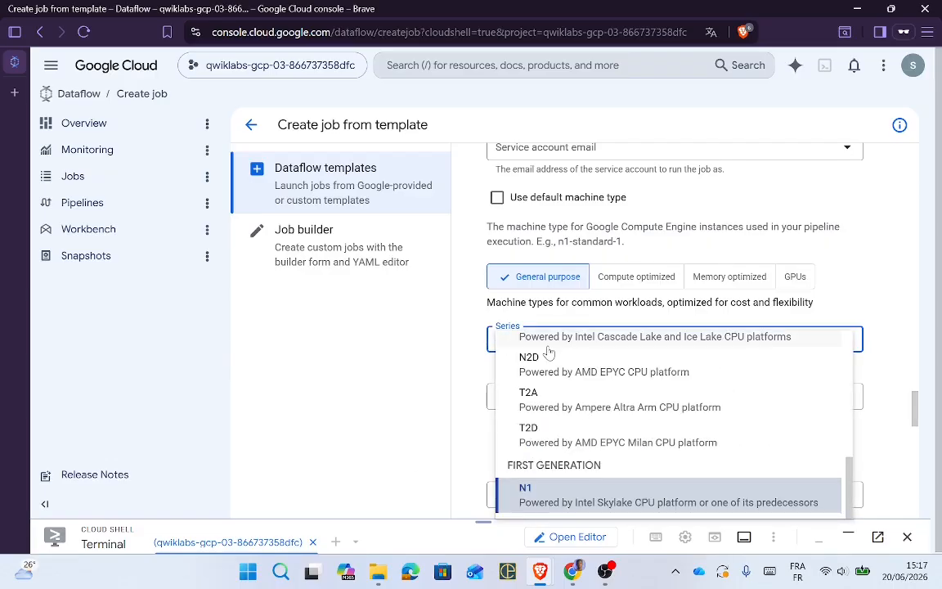
{"action": "scroll", "coordinate": [548, 352], "scroll_direction": "up", "scroll_amount": 3}
{"action": "left_click", "coordinate": [541, 423]}
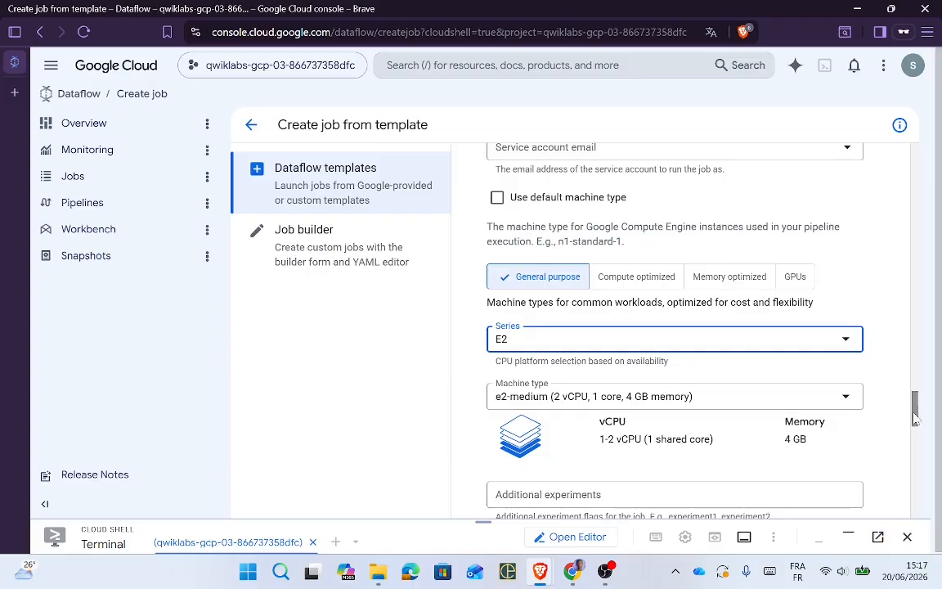
Step: Check the job settings against the rest of the lab's Task 3 instructions, and run the Dataflow job
{"action": "left_click_drag", "start_coordinate": [915, 418], "coordinate": [920, 439]}
{"action": "scroll", "coordinate": [928, 443], "scroll_direction": "up", "scroll_amount": 3}
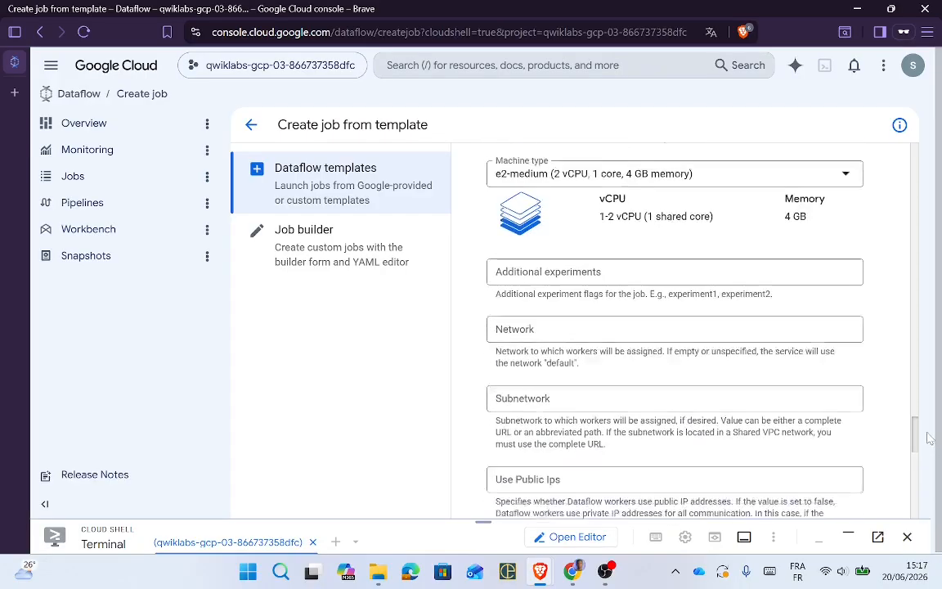
{"action": "key", "text": "alt+Tab"}
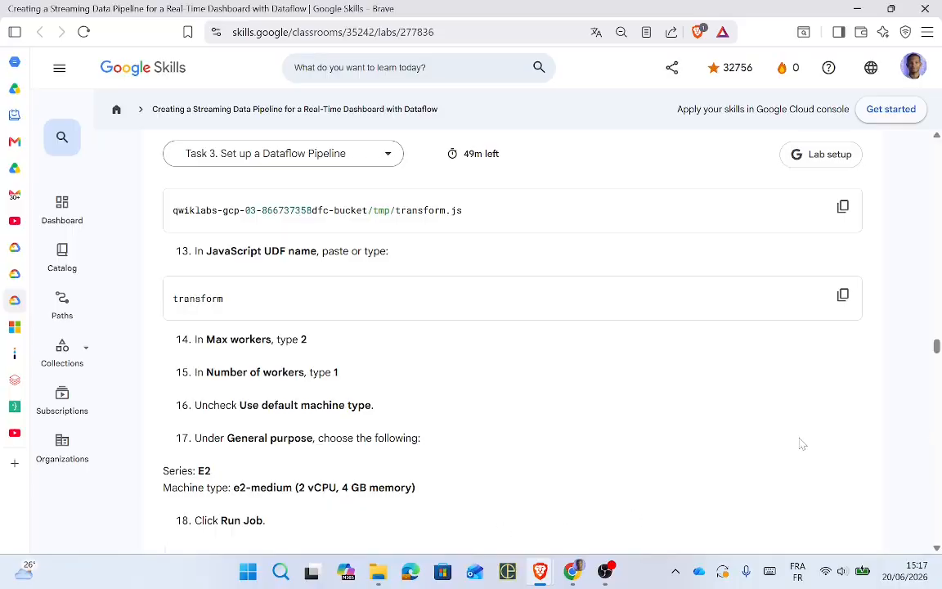
{"action": "left_click_drag", "start_coordinate": [937, 347], "coordinate": [937, 362]}
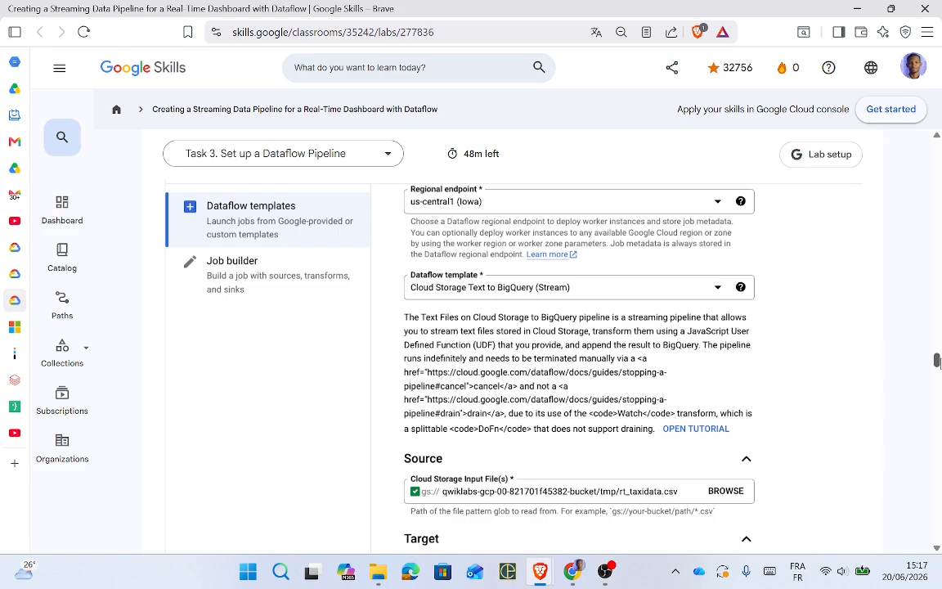
{"action": "left_click_drag", "start_coordinate": [937, 361], "coordinate": [937, 368]}
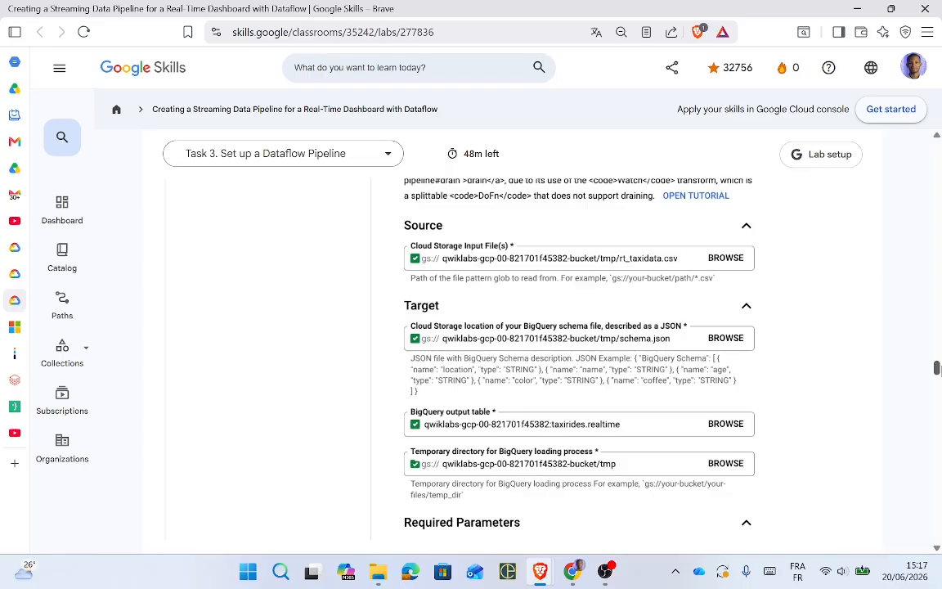
{"action": "left_click_drag", "start_coordinate": [937, 368], "coordinate": [938, 375]}
{"action": "key", "text": "alt+Tab"}
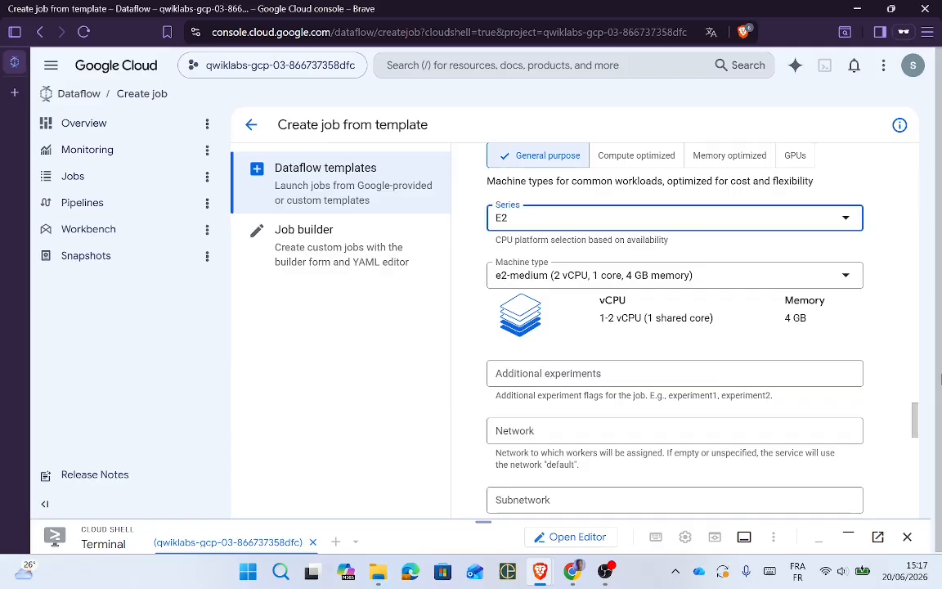
{"action": "left_click_drag", "start_coordinate": [915, 421], "coordinate": [918, 553]}
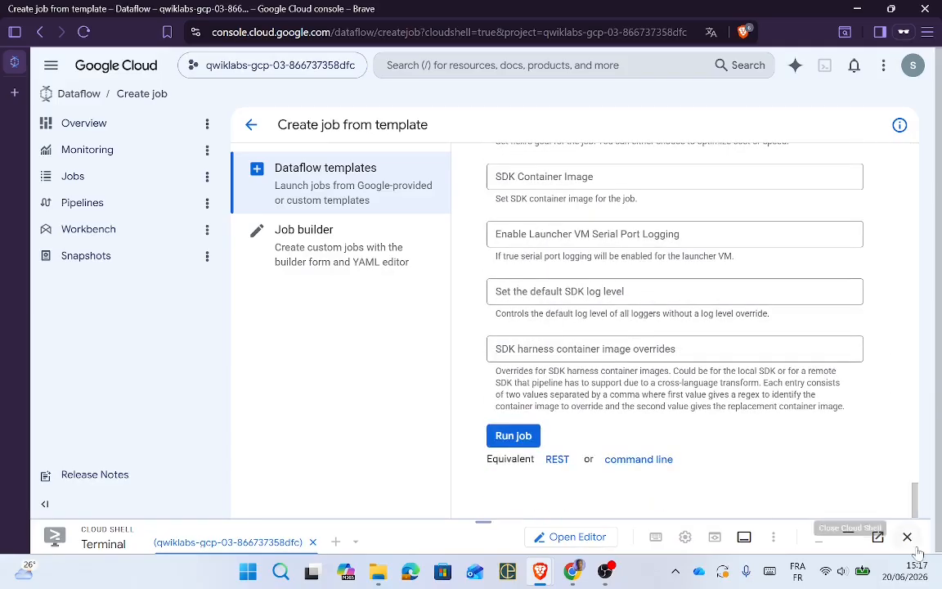
{"action": "left_click", "coordinate": [513, 436]}
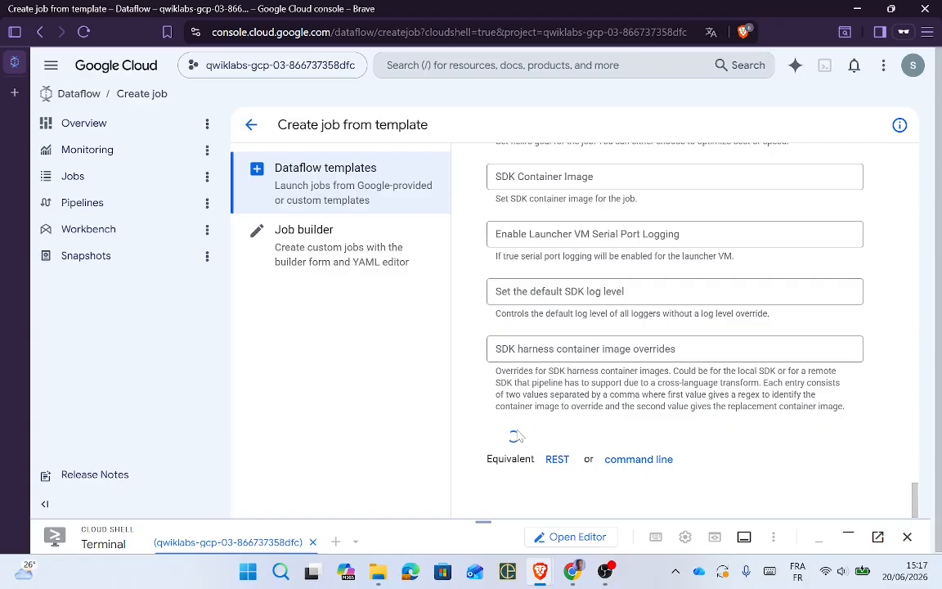
{"action": "mouse_move", "coordinate": [606, 579]}
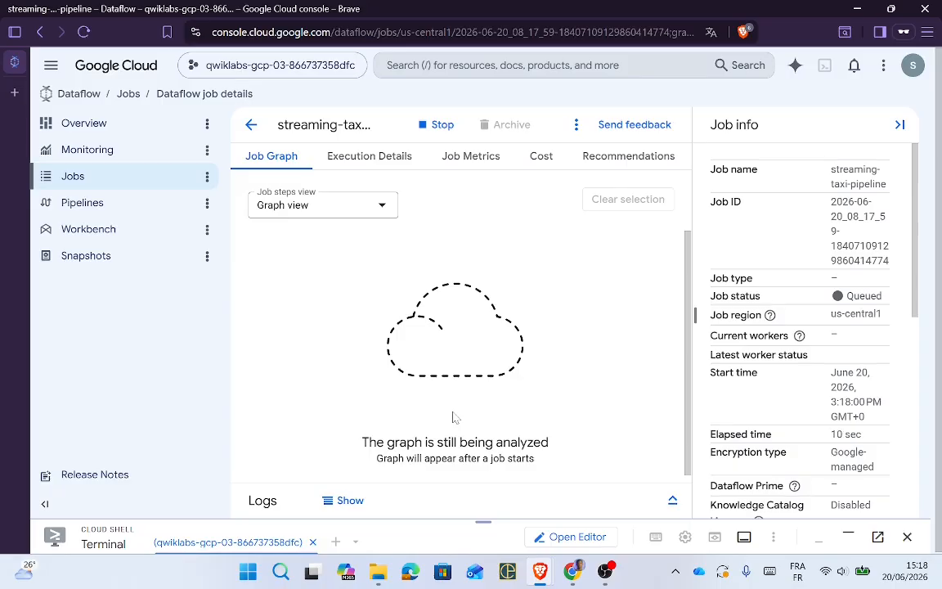
Step: Check the progress of streaming-taxi-pipeline in the jobs list and the lab's notes, and display its steps in Graph view
{"action": "key", "text": "alt+Tab"}
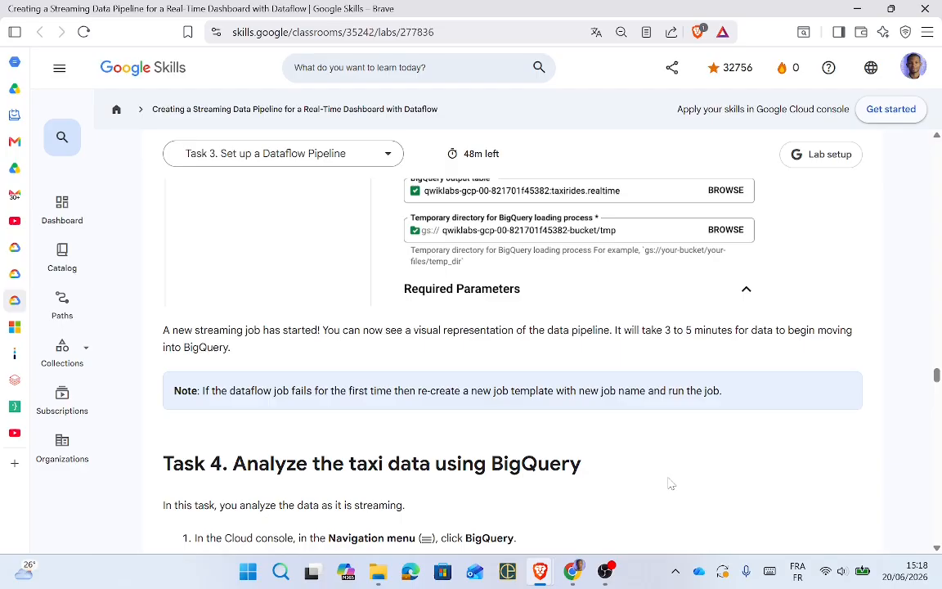
{"action": "key", "text": "alt+Tab"}
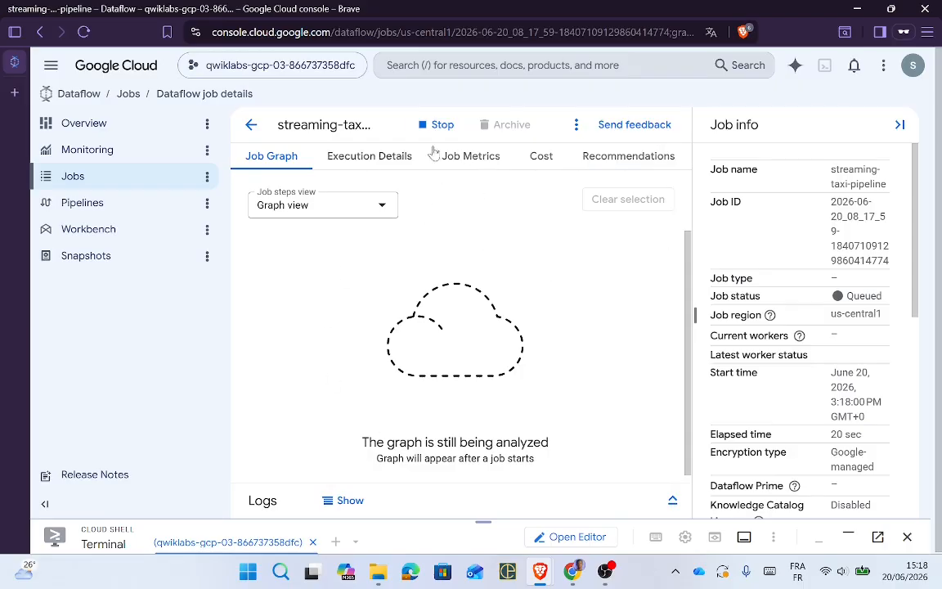
{"action": "left_click", "coordinate": [251, 125]}
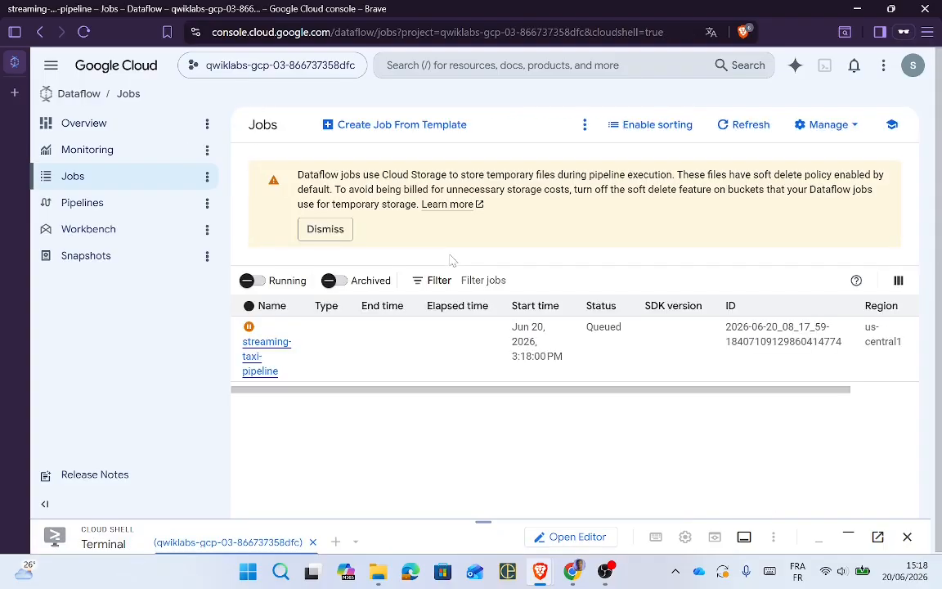
{"action": "left_click", "coordinate": [259, 359]}
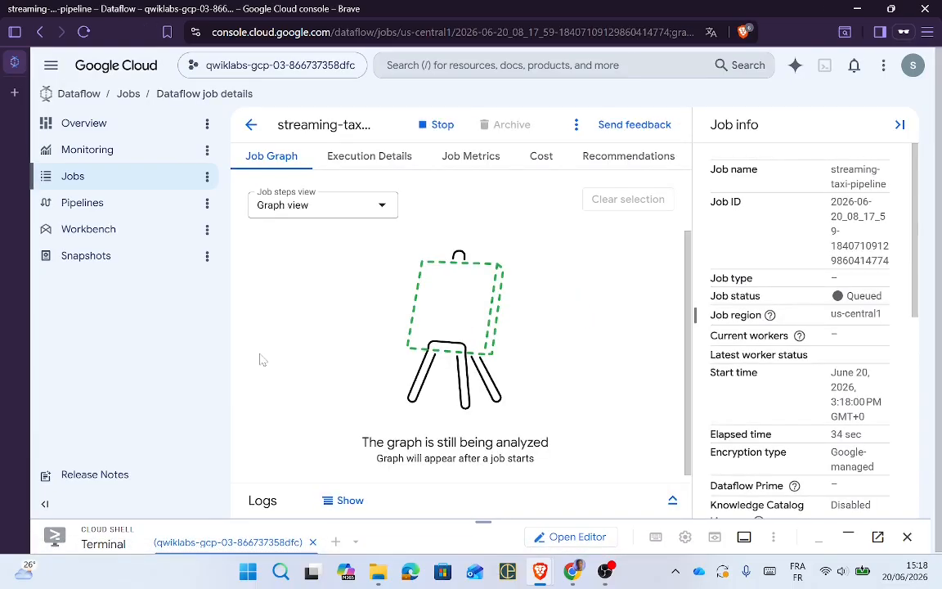
{"action": "key", "text": "alt+Tab"}
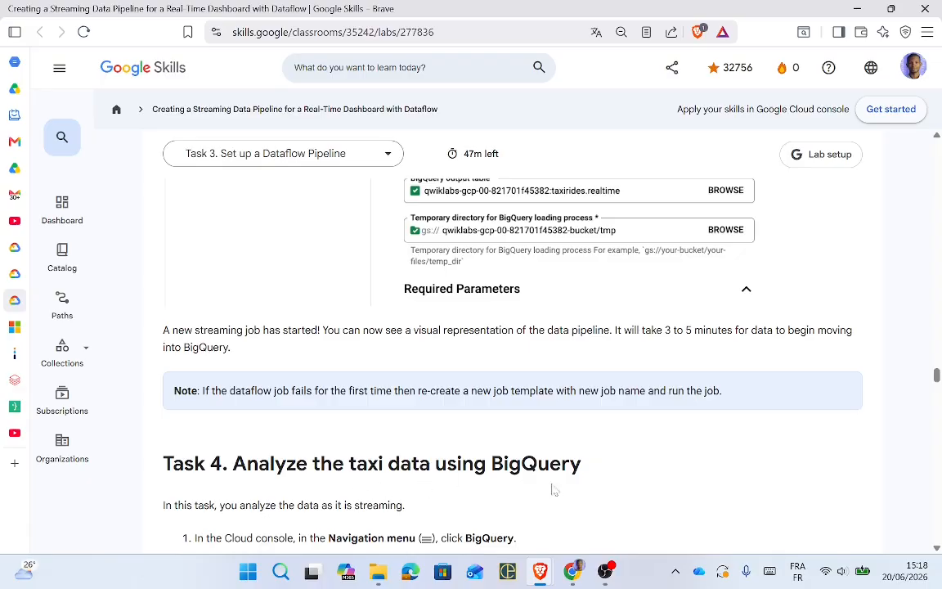
{"action": "mouse_move", "coordinate": [938, 375]}
{"action": "left_mouse_down"}
{"action": "mouse_move", "coordinate": [938, 399]}
{"action": "mouse_move", "coordinate": [937, 379]}
{"action": "left_mouse_up"}
{"action": "key", "text": "alt+Tab"}
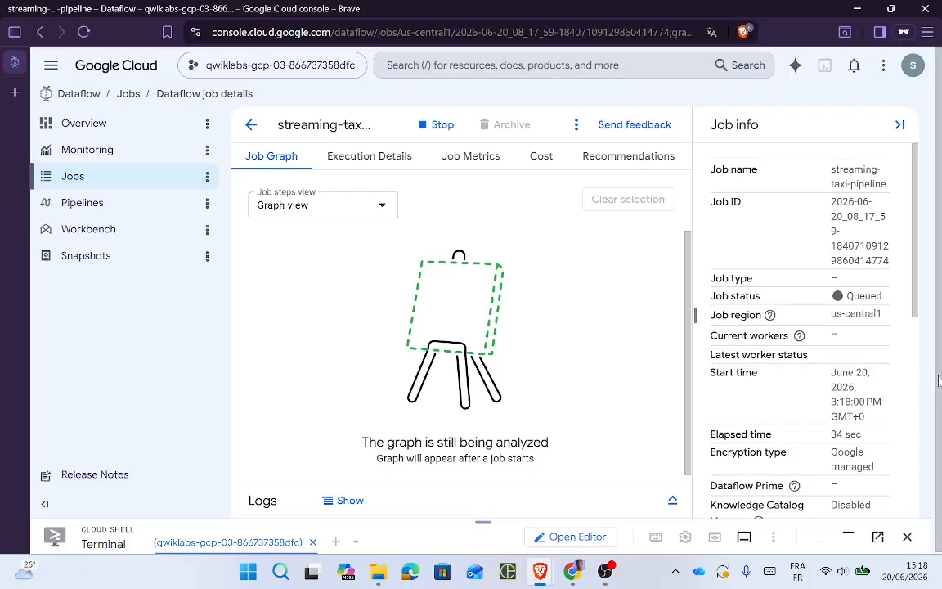
{"action": "left_click", "coordinate": [253, 126]}
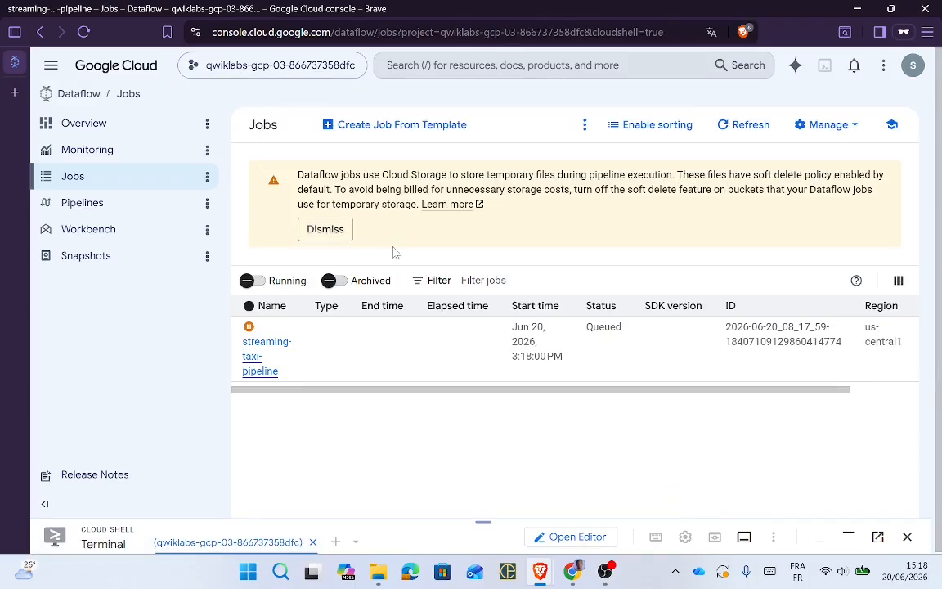
{"action": "left_click", "coordinate": [269, 354]}
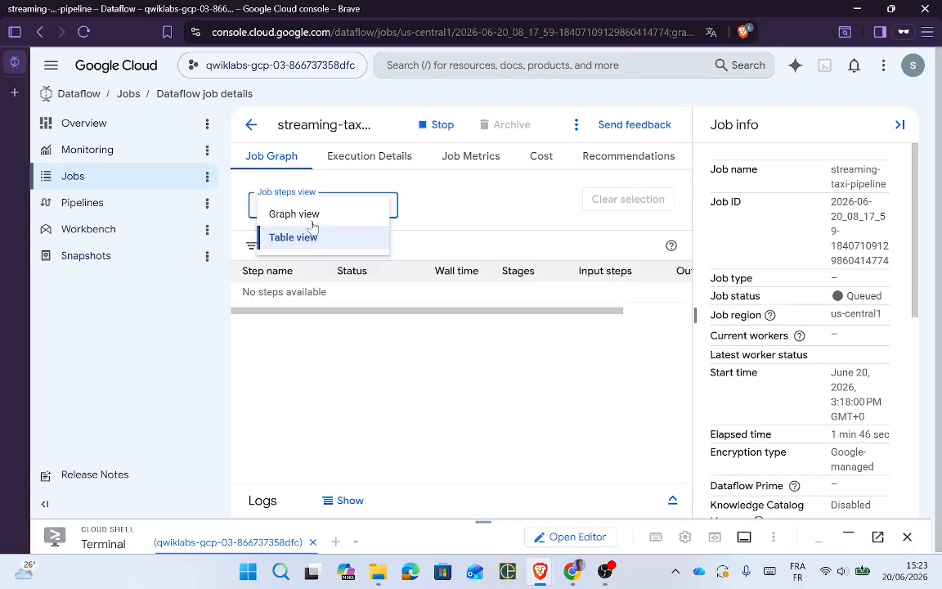
{"action": "left_click", "coordinate": [295, 213]}
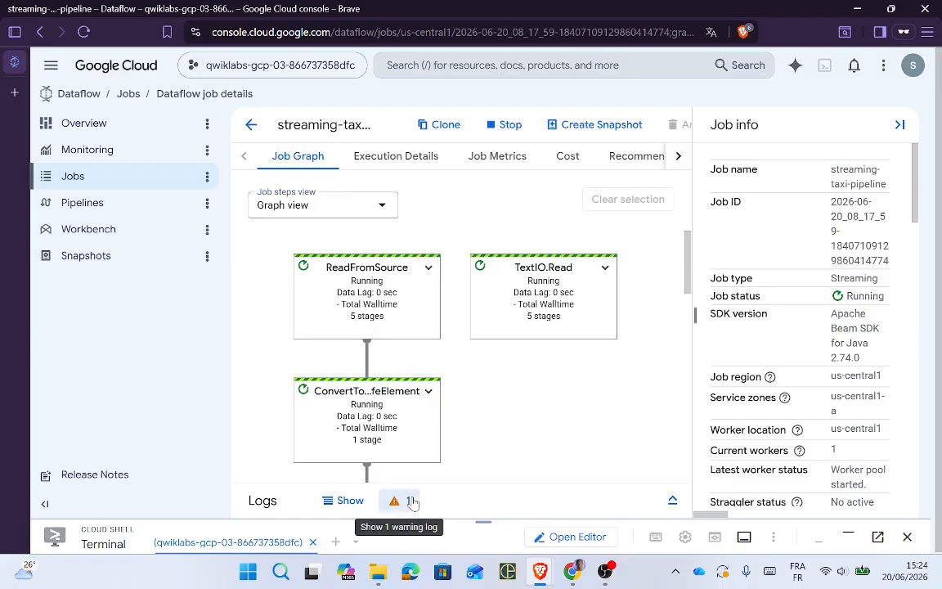
Step: Look at the job's warning logs, reopen streaming-taxi-pipeline from the jobs list, and shrink the logs area to examine the job graph
{"action": "left_click", "coordinate": [412, 502]}
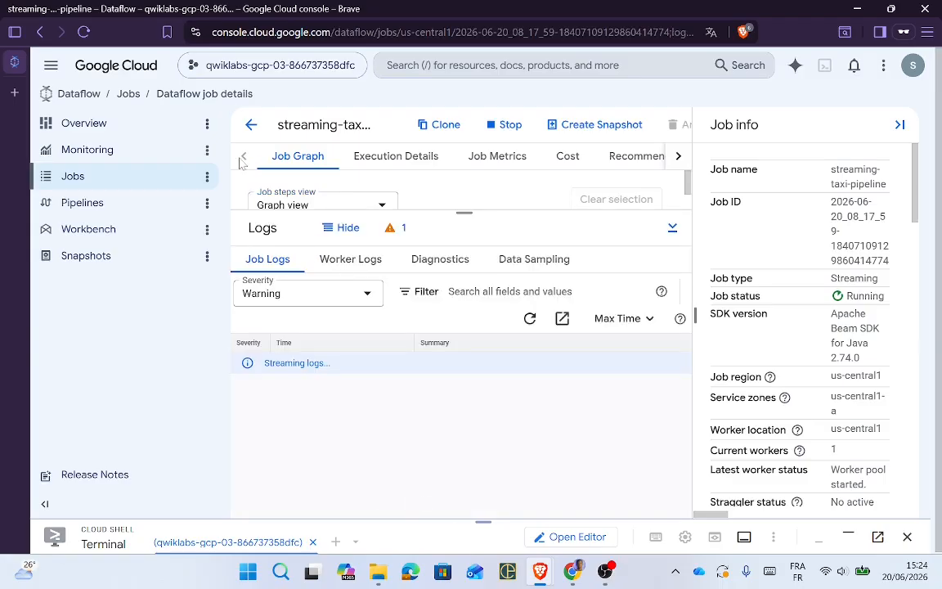
{"action": "left_click", "coordinate": [251, 125]}
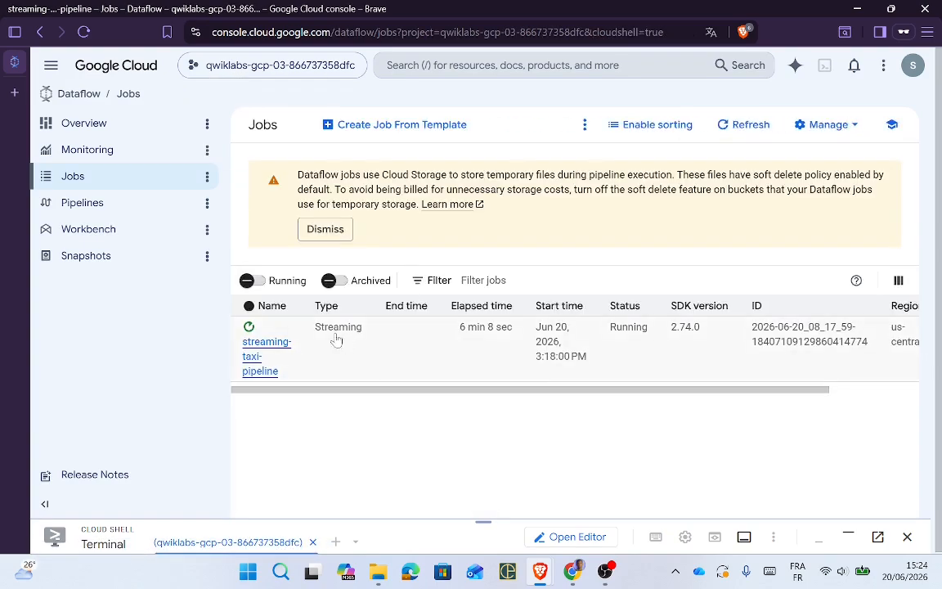
{"action": "left_click", "coordinate": [287, 353]}
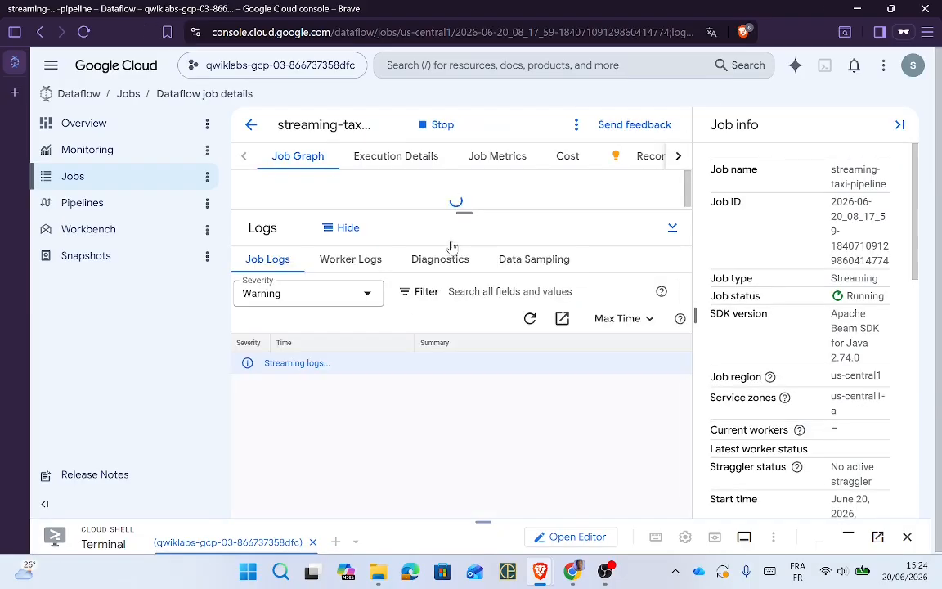
{"action": "left_click", "coordinate": [352, 308]}
{"action": "left_click", "coordinate": [410, 370]}
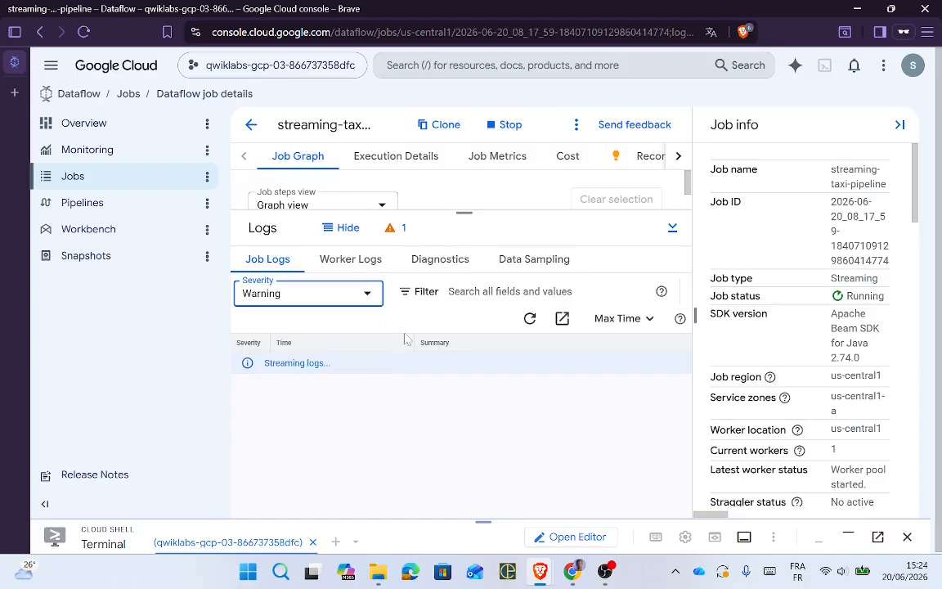
{"action": "left_click_drag", "start_coordinate": [464, 212], "coordinate": [464, 483]}
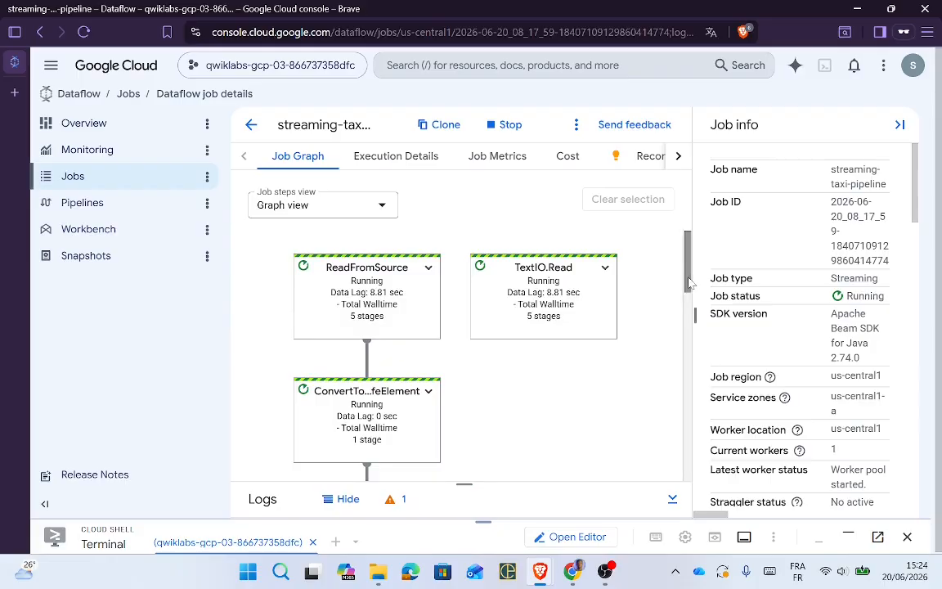
{"action": "left_click_drag", "start_coordinate": [691, 277], "coordinate": [694, 378]}
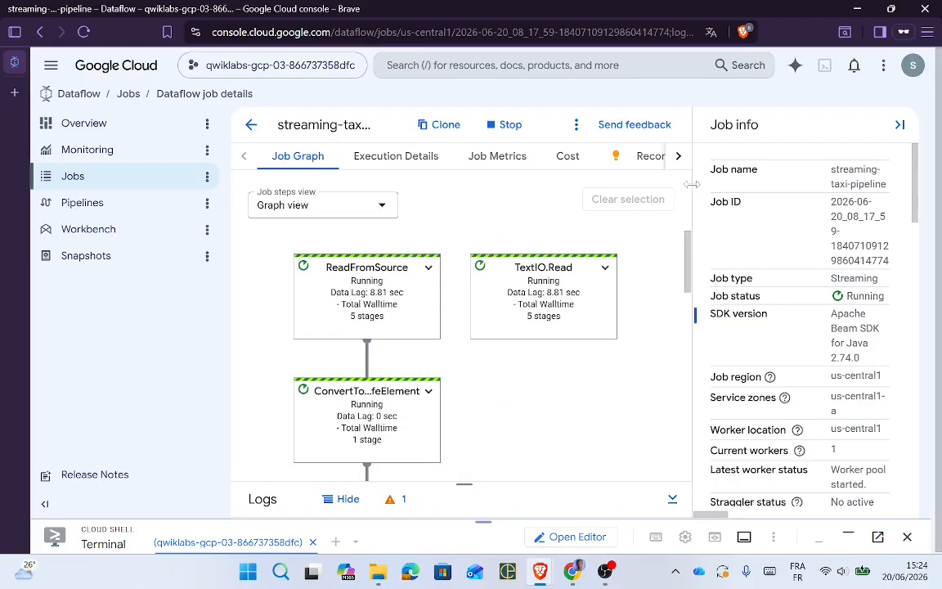
Step: Copy the Task 4 query SELECT * FROM taxirides.realtime LIMIT 10 from the lab instructions and return to the Google Cloud console
{"action": "key", "text": "alt+Tab"}
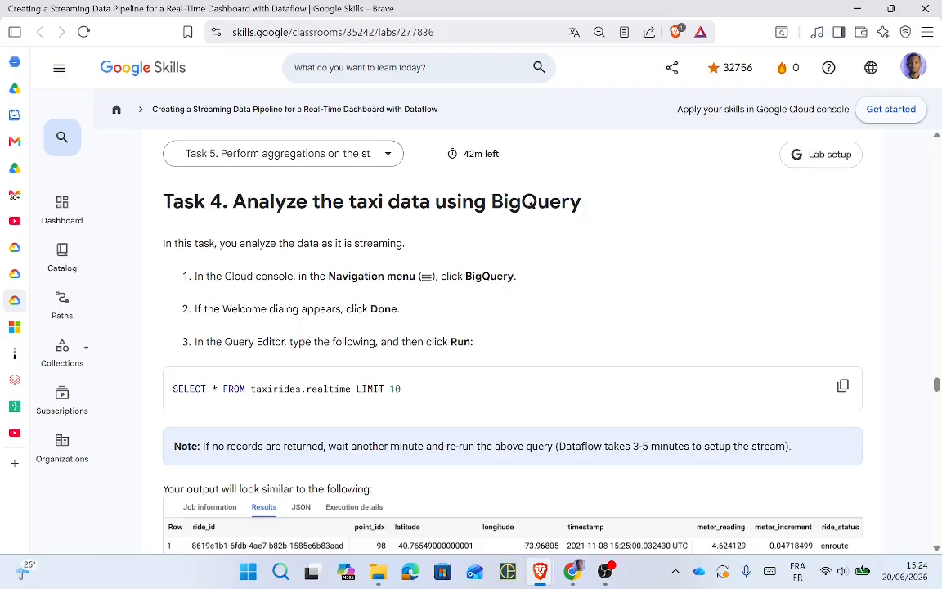
{"action": "left_click", "coordinate": [845, 387]}
{"action": "key", "text": "alt+Tab"}
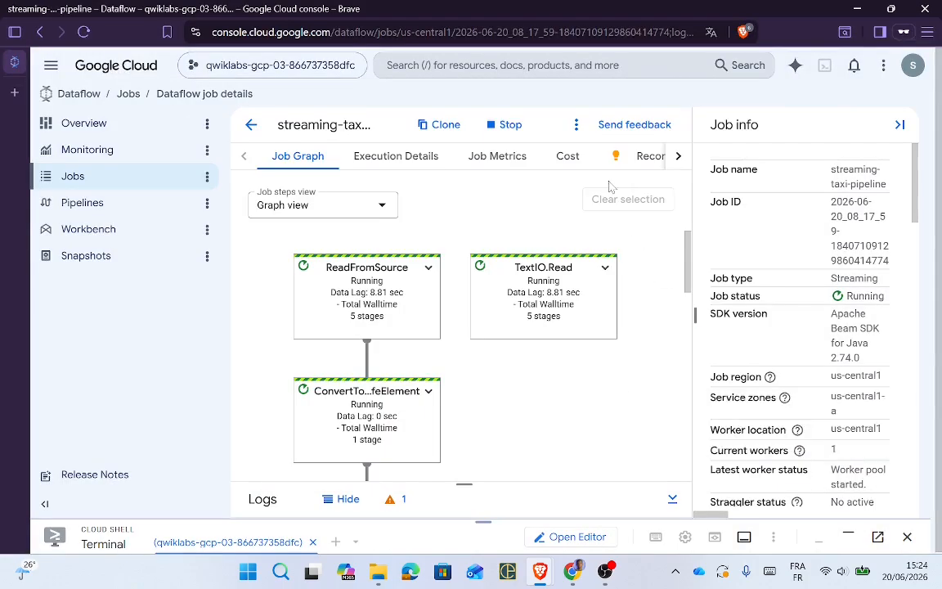
Step: Open BigQuery from the Google Cloud product list and dismiss the welcome message
{"action": "left_click", "coordinate": [50, 66]}
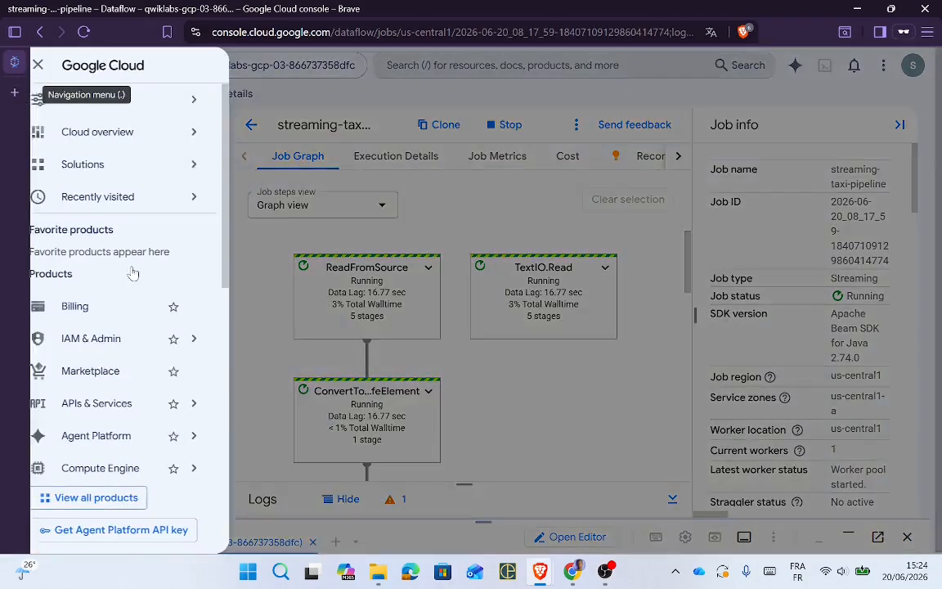
{"action": "mouse_move", "coordinate": [147, 338]}
{"action": "mouse_move", "coordinate": [242, 90]}
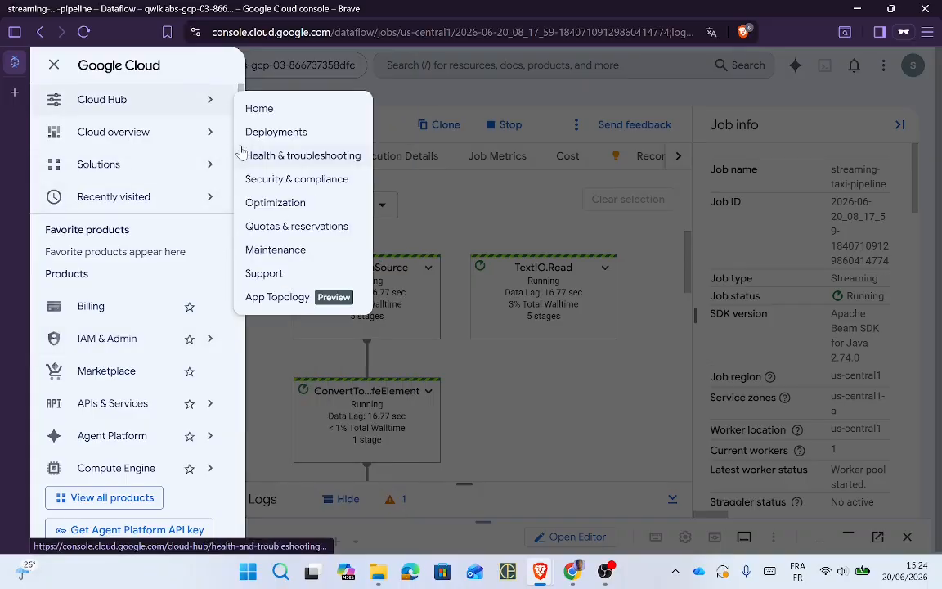
{"action": "scroll", "coordinate": [136, 366], "scroll_direction": "down", "scroll_amount": 3}
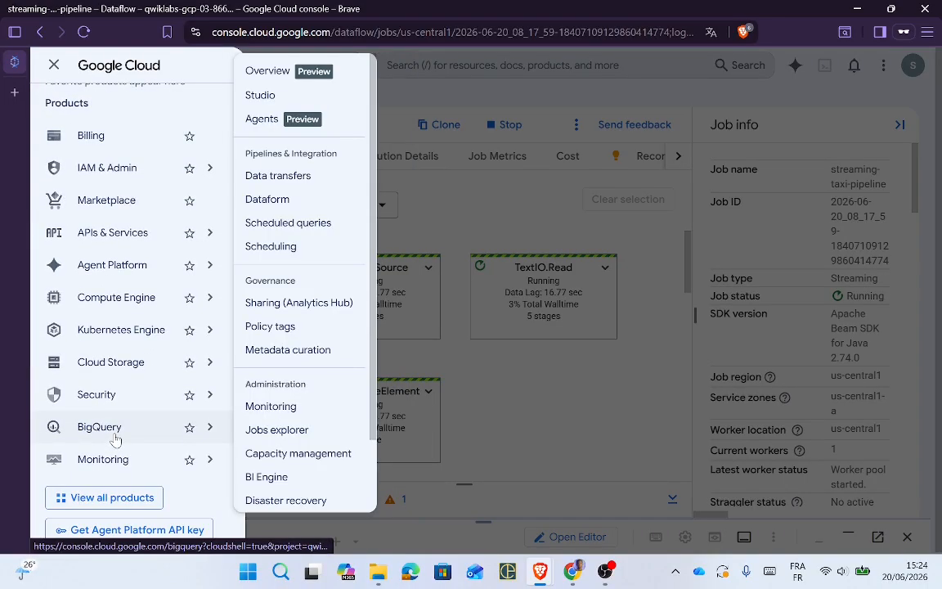
{"action": "left_click", "coordinate": [115, 440]}
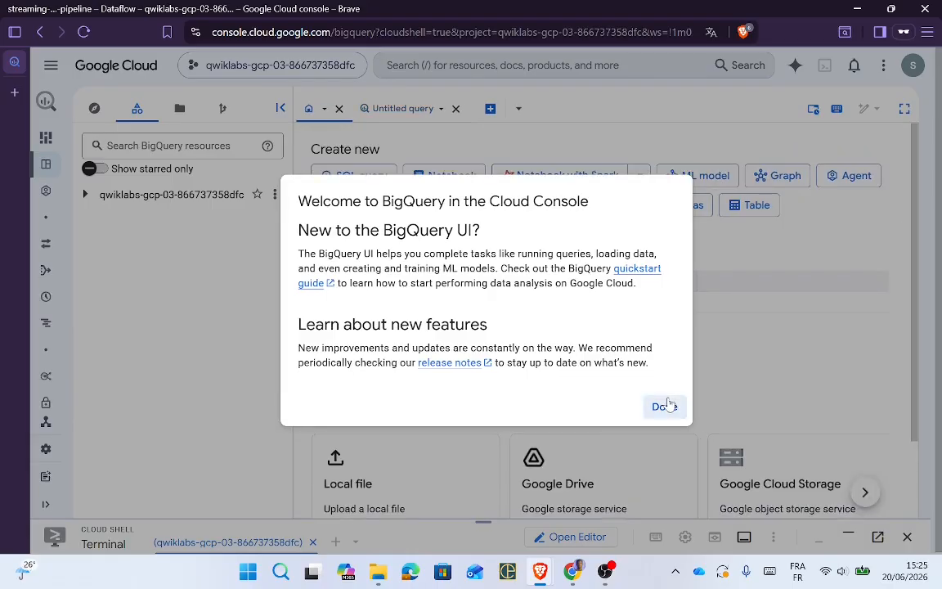
{"action": "left_click", "coordinate": [665, 406]}
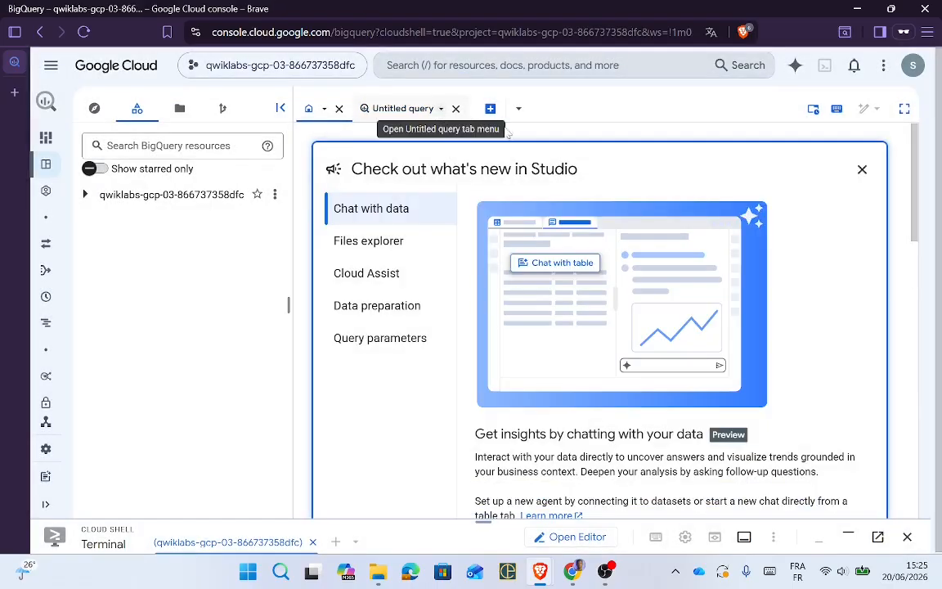
Step: Create a new SQL query containing SELECT * FROM taxirides.realtime LIMIT 10, run it and look over the results
{"action": "left_click", "coordinate": [491, 110]}
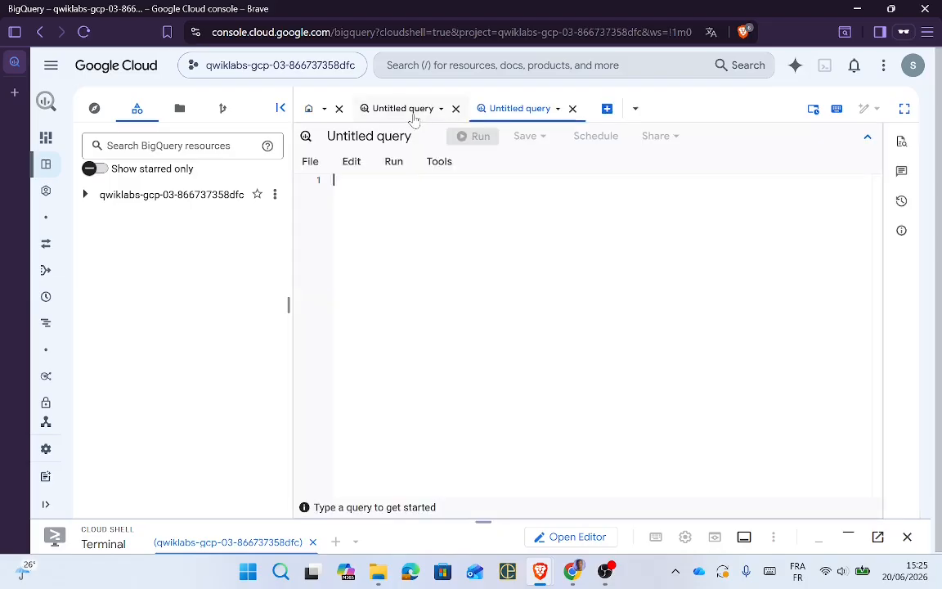
{"action": "left_click", "coordinate": [414, 117]}
{"action": "left_click", "coordinate": [509, 109]}
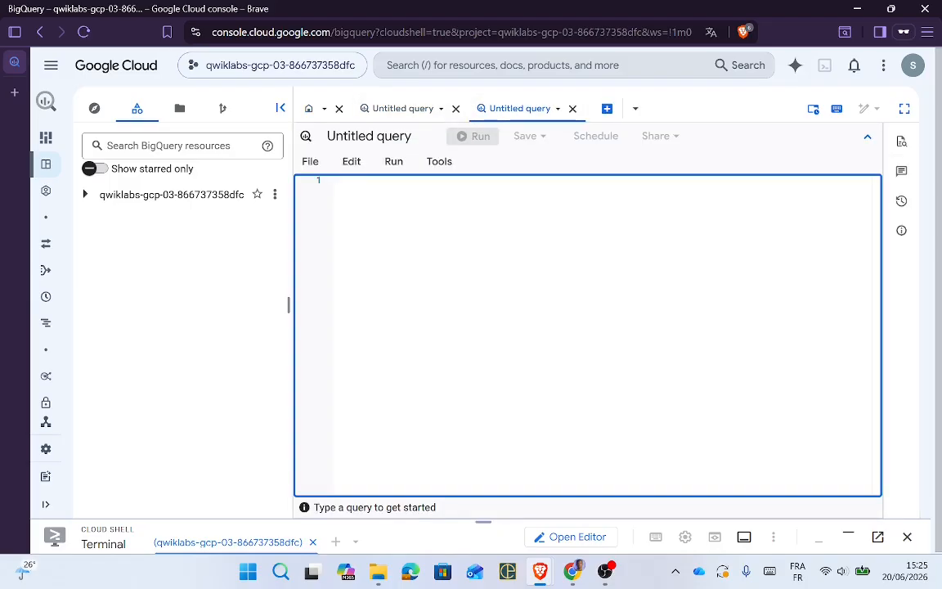
{"action": "key", "text": "ctrl+v"}
{"action": "left_click", "coordinate": [475, 136]}
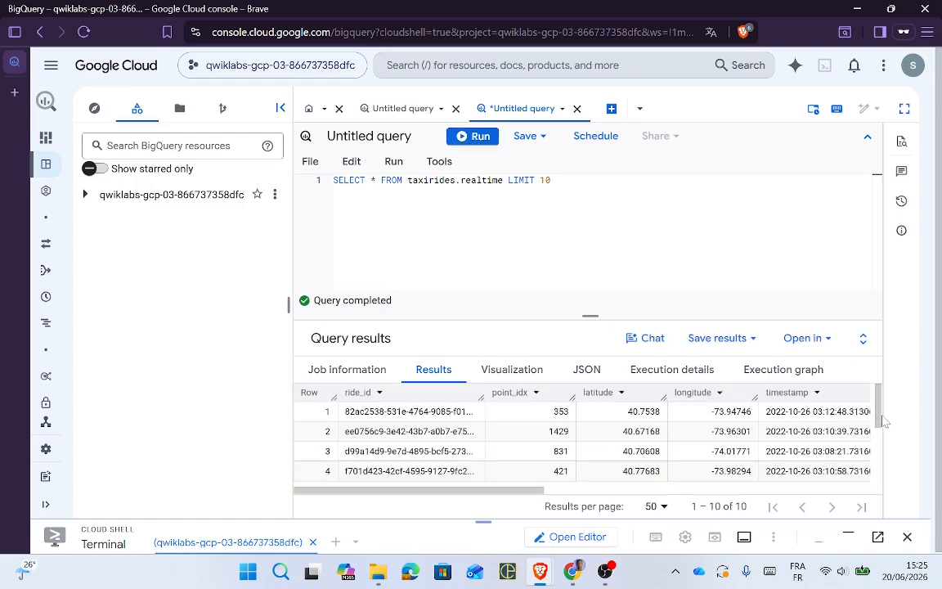
{"action": "scroll", "coordinate": [879, 420], "scroll_direction": "down", "scroll_amount": 2}
{"action": "scroll", "coordinate": [879, 433], "scroll_direction": "up", "scroll_amount": 2}
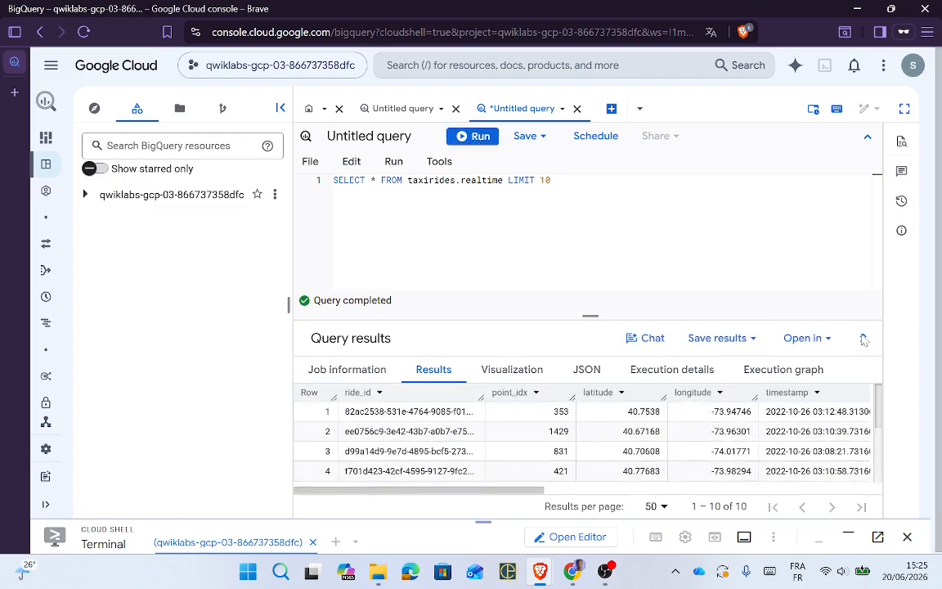
Step: Copy the Task 5 streaming_data aggregation query from the lab instructions, read how to save it, and return to BigQuery
{"action": "key", "text": "alt+Tab"}
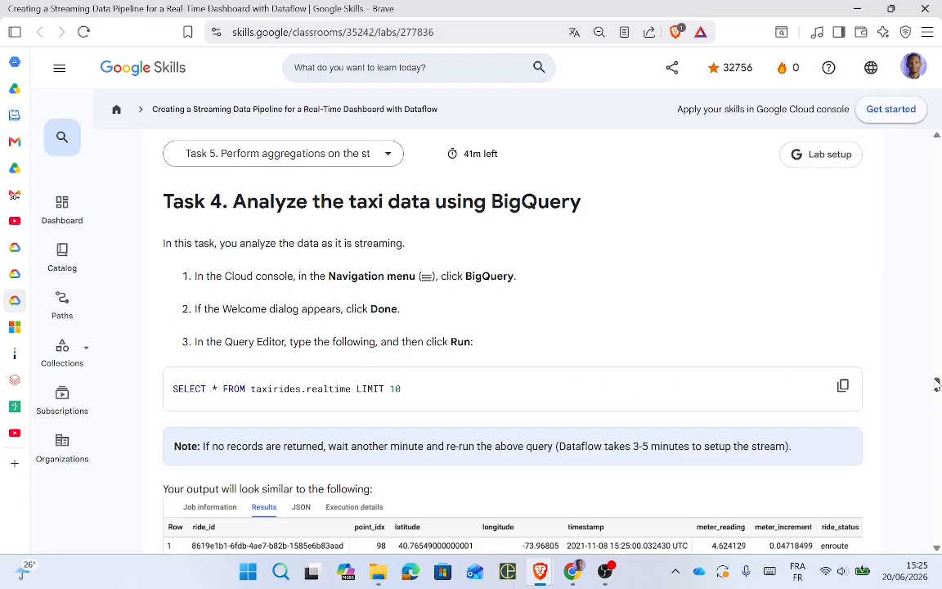
{"action": "left_click_drag", "start_coordinate": [937, 386], "coordinate": [938, 400]}
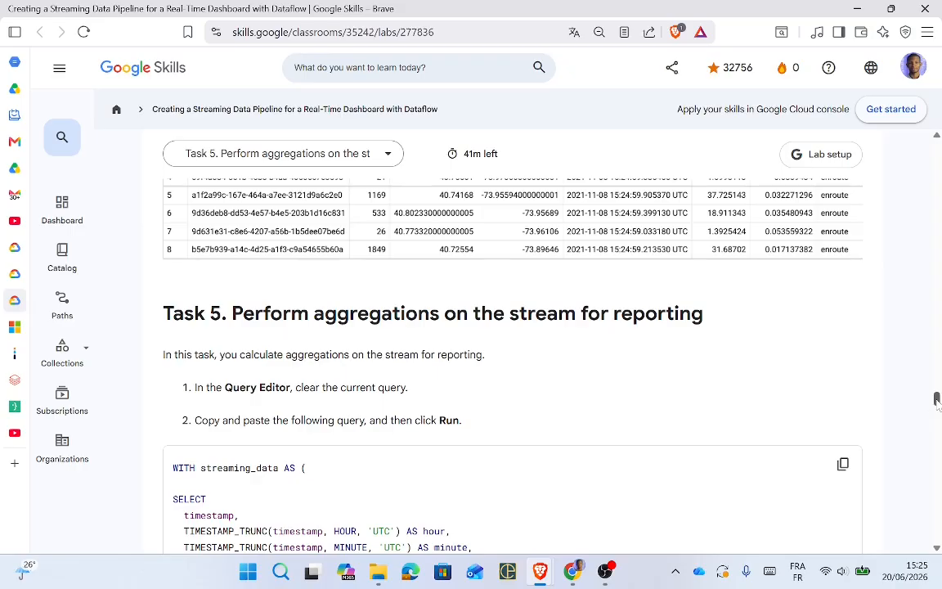
{"action": "scroll", "coordinate": [938, 403], "scroll_direction": "down", "scroll_amount": 1}
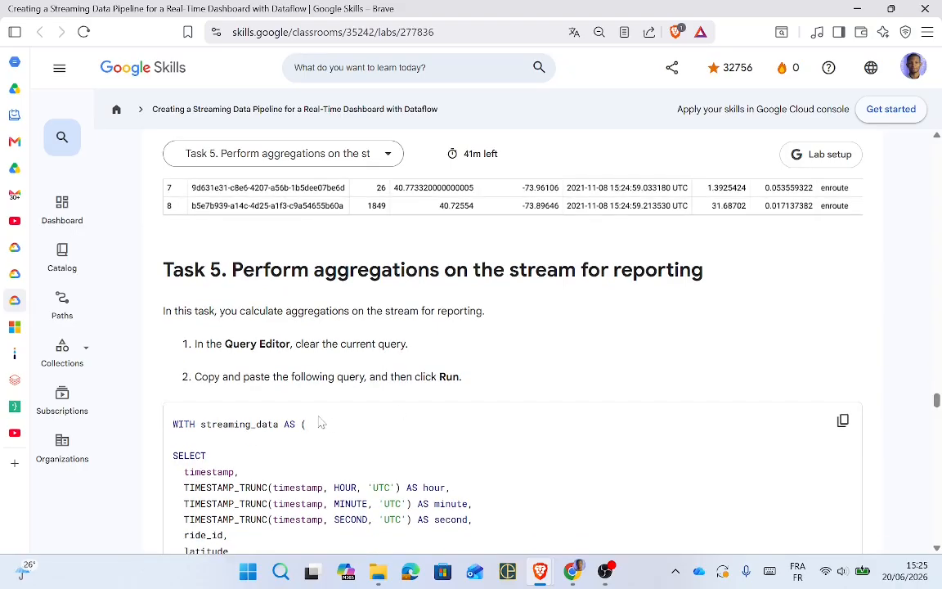
{"action": "left_click", "coordinate": [842, 421]}
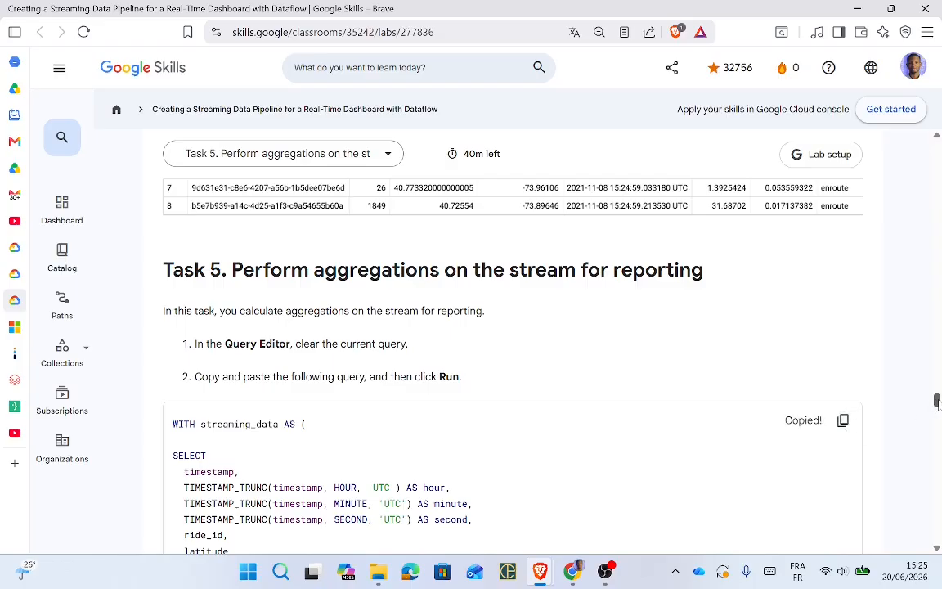
{"action": "left_click_drag", "start_coordinate": [936, 403], "coordinate": [938, 420]}
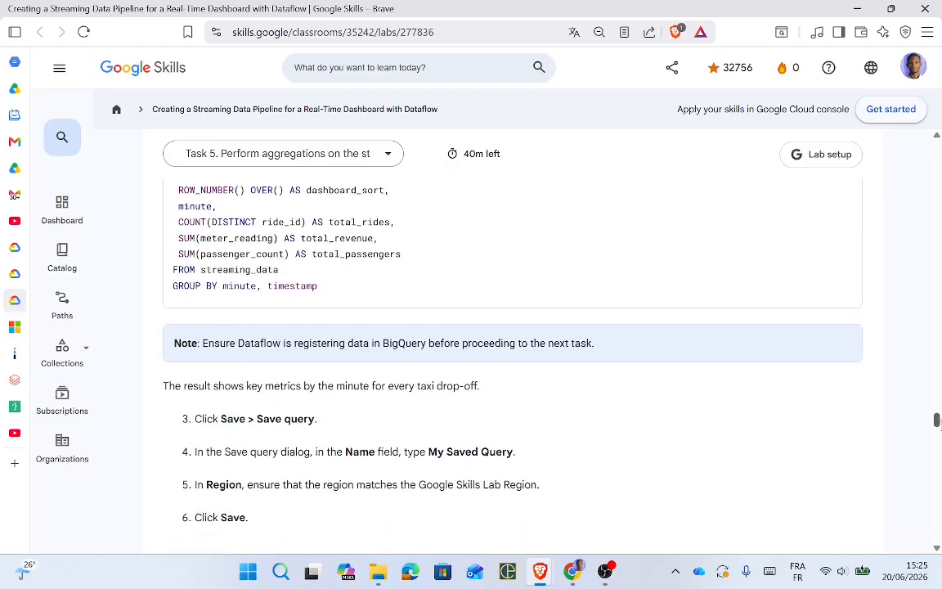
{"action": "key", "text": "alt+Tab"}
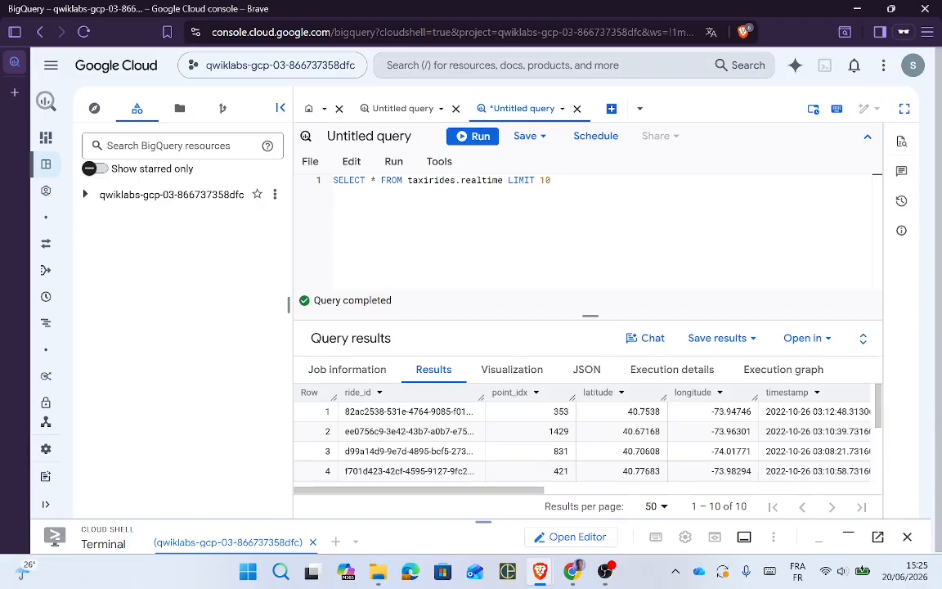
Step: Paste the copied streaming_data aggregation query into another new SQL query and run it
{"action": "left_click", "coordinate": [610, 109]}
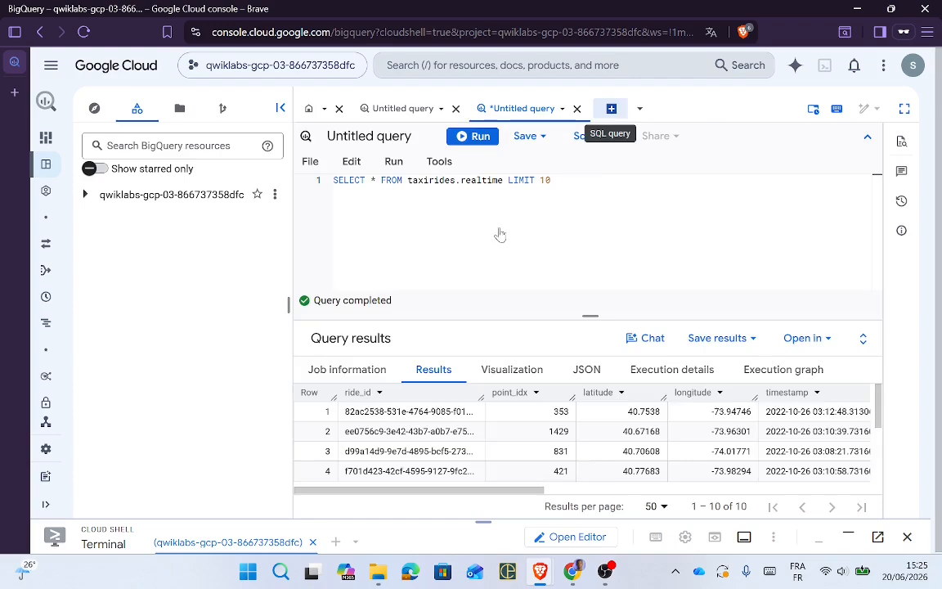
{"action": "key", "text": "ctrl+v"}
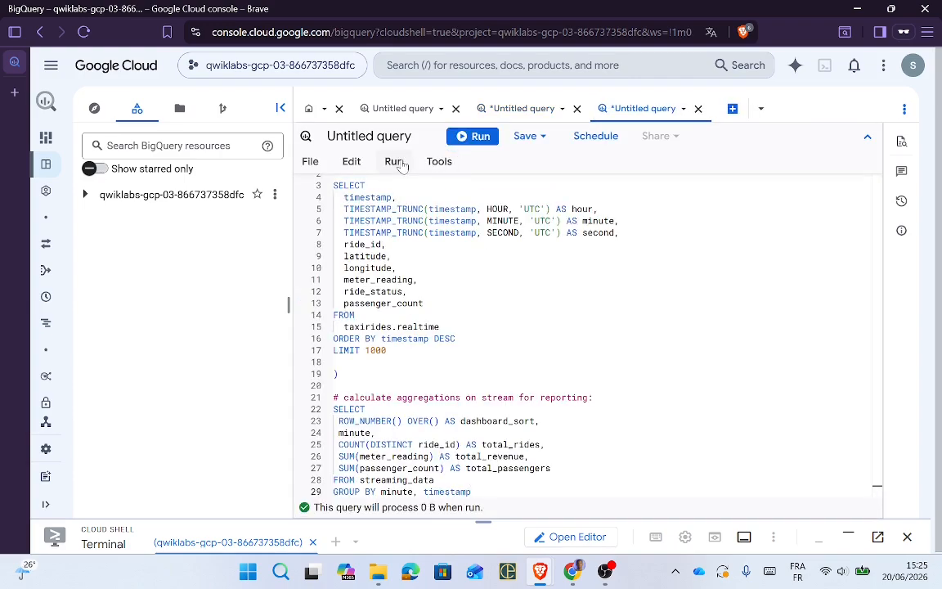
{"action": "left_click", "coordinate": [463, 143]}
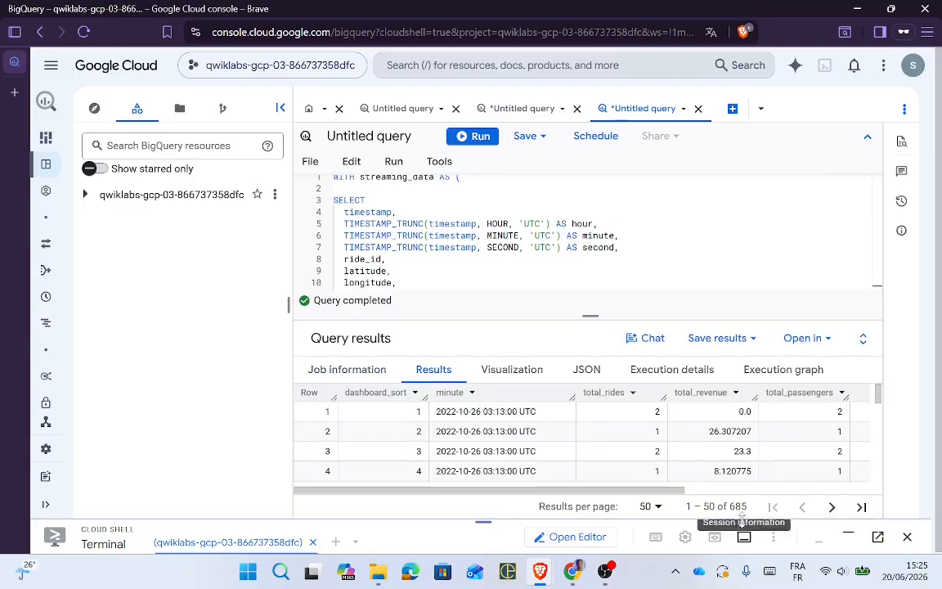
Step: Copy the query name from the lab's Task 5 instructions and save the aggregation query as My Saved Query
{"action": "key", "text": "alt+Tab"}
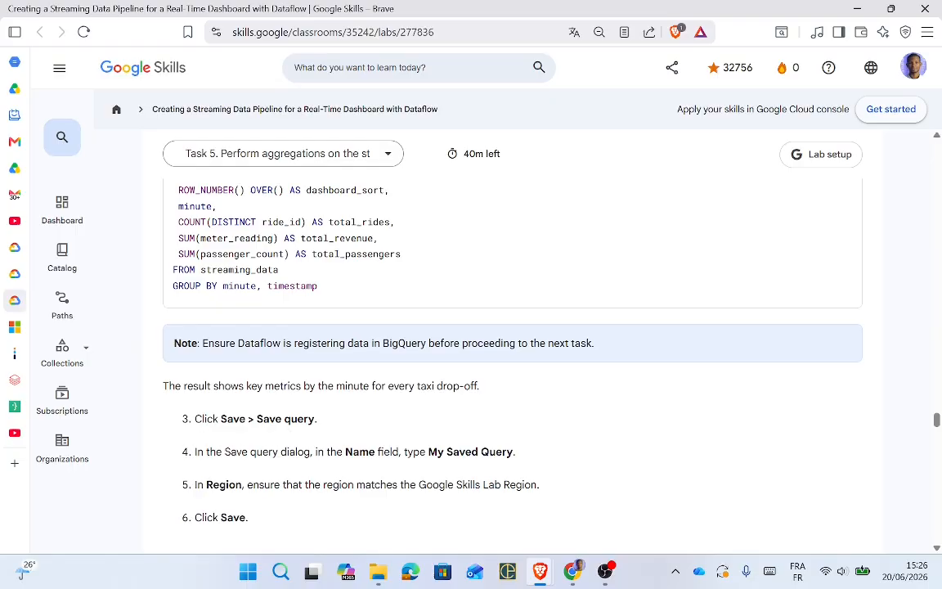
{"action": "left_click_drag", "start_coordinate": [428, 452], "coordinate": [513, 452]}
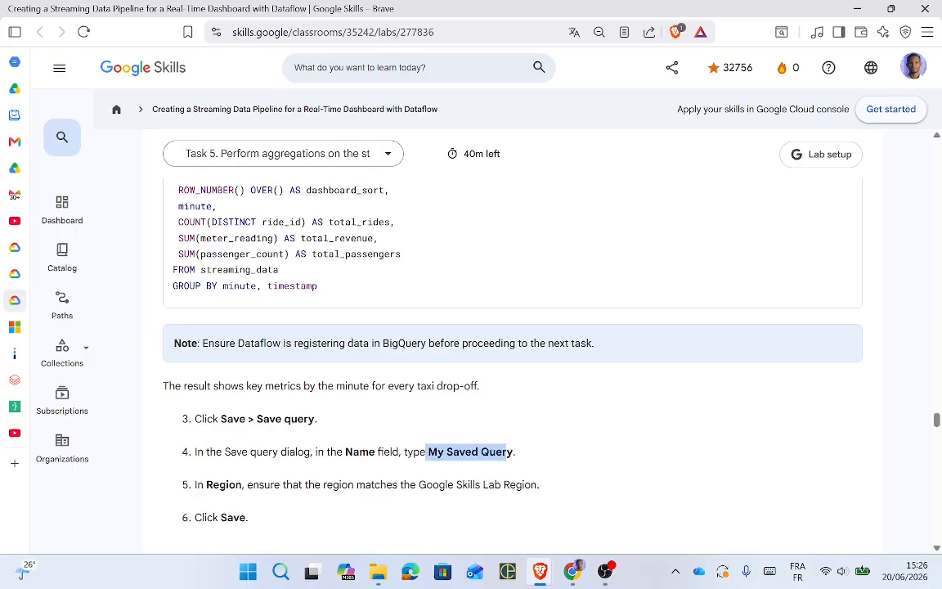
{"action": "key", "text": "alt+Tab"}
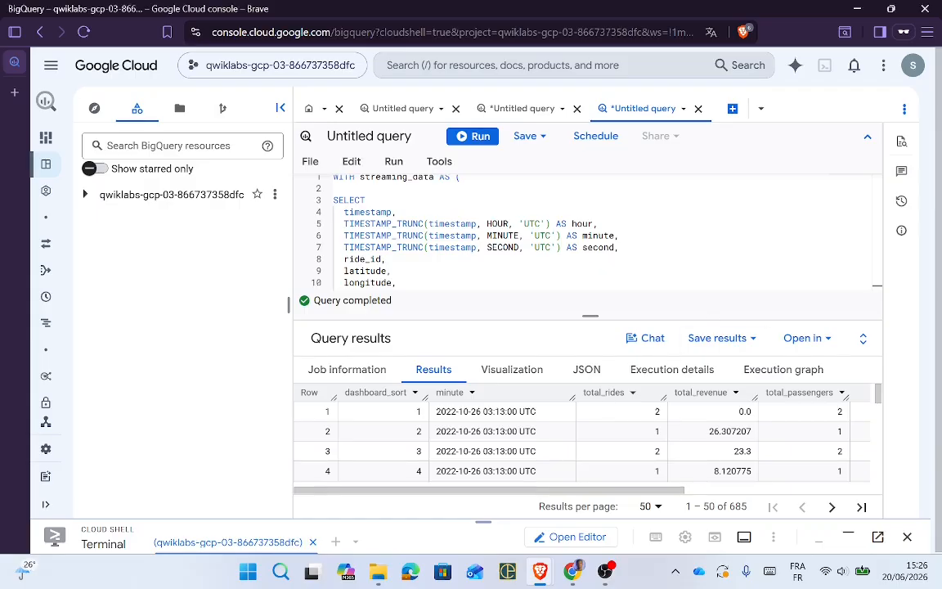
{"action": "left_click", "coordinate": [528, 137]}
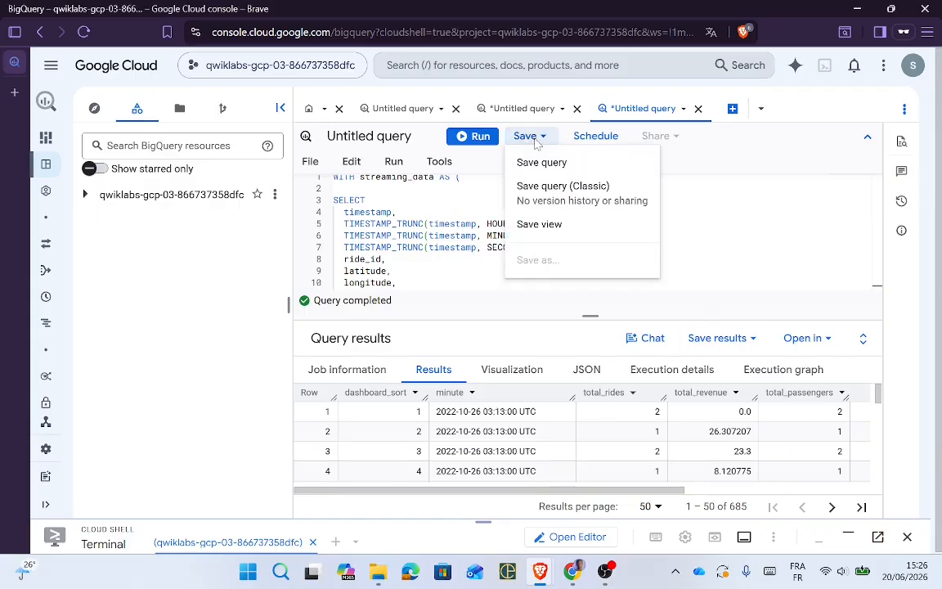
{"action": "left_click", "coordinate": [546, 164]}
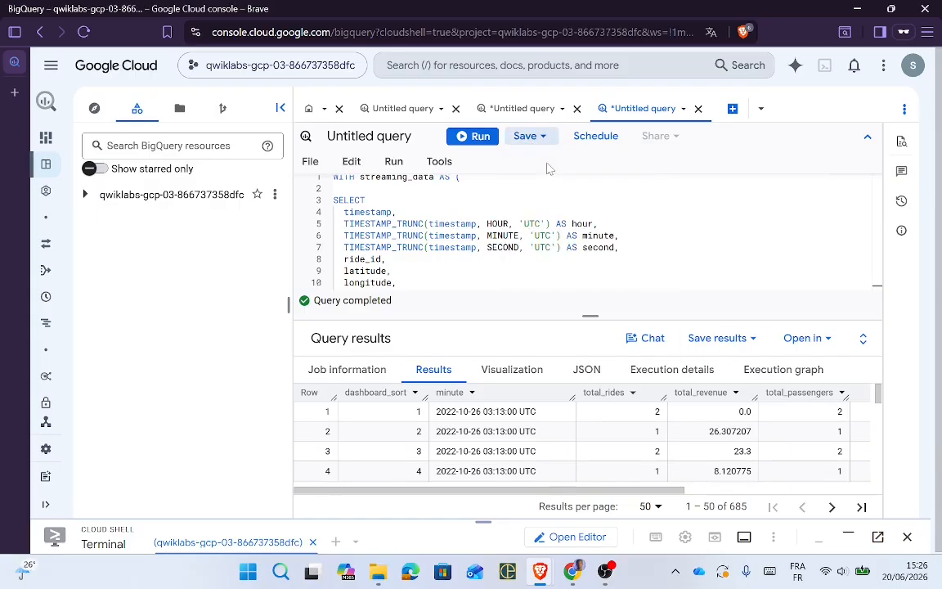
{"action": "triple_click", "coordinate": [652, 160]}
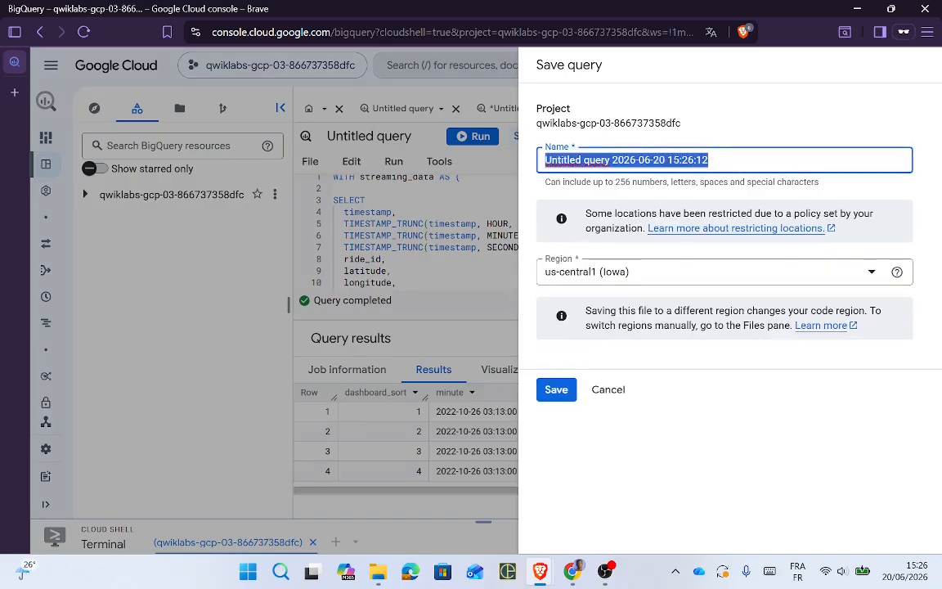
{"action": "type", "text": "My Saved Query"}
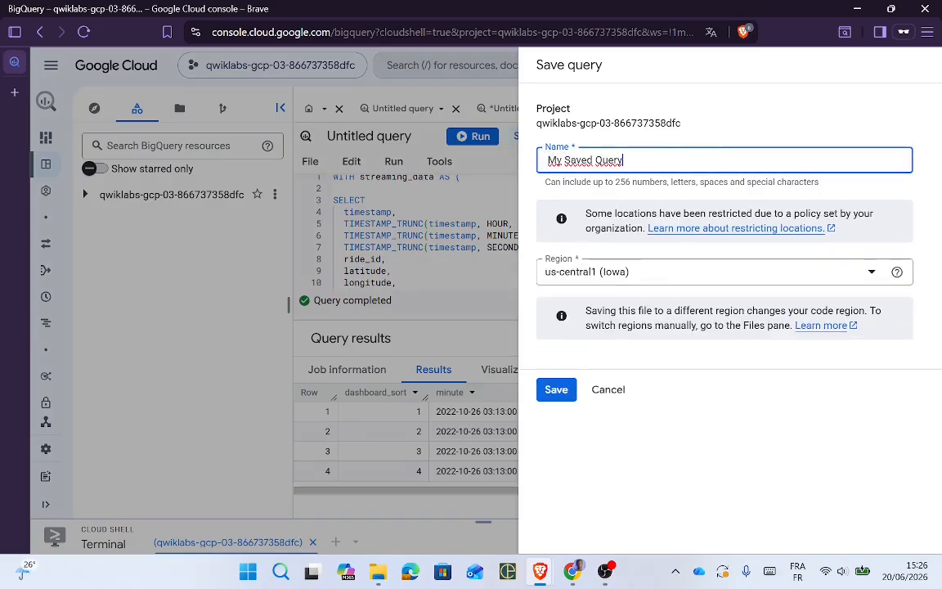
{"action": "left_click", "coordinate": [556, 389]}
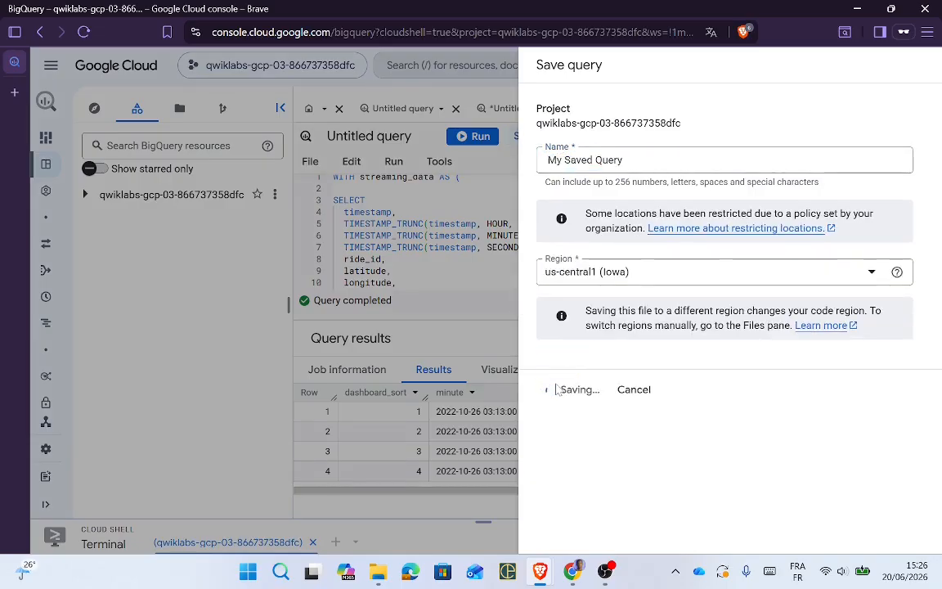
Step: Read the lab's Task 6 instructions on stopping the Dataflow job and return to the Google Cloud console
{"action": "key", "text": "alt+Tab"}
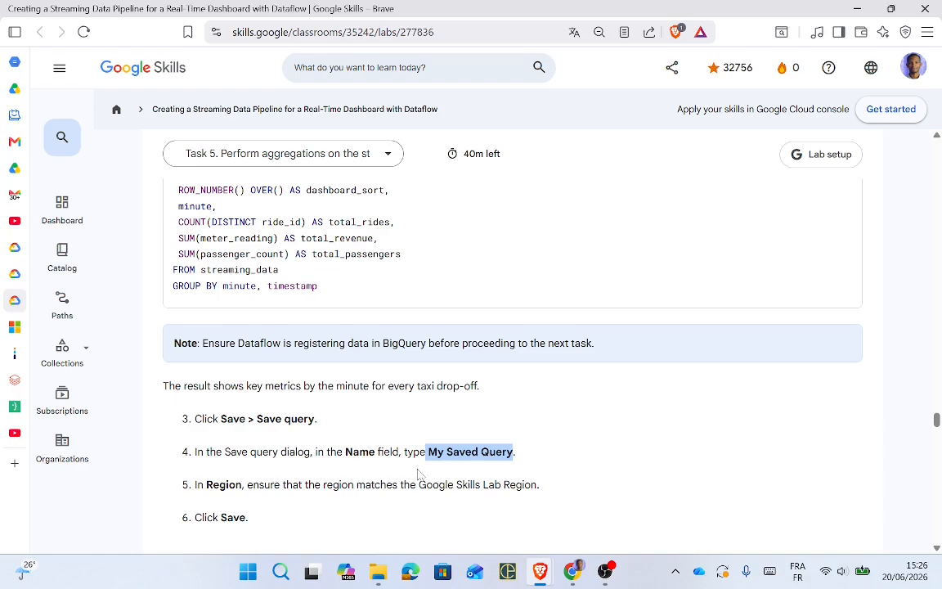
{"action": "left_click_drag", "start_coordinate": [937, 420], "coordinate": [938, 436]}
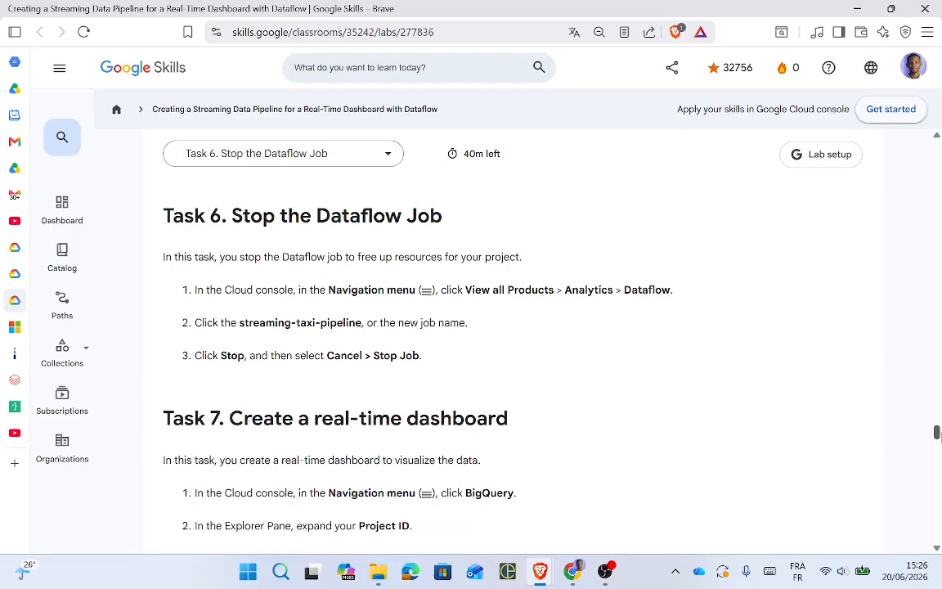
{"action": "key", "text": "alt+Tab"}
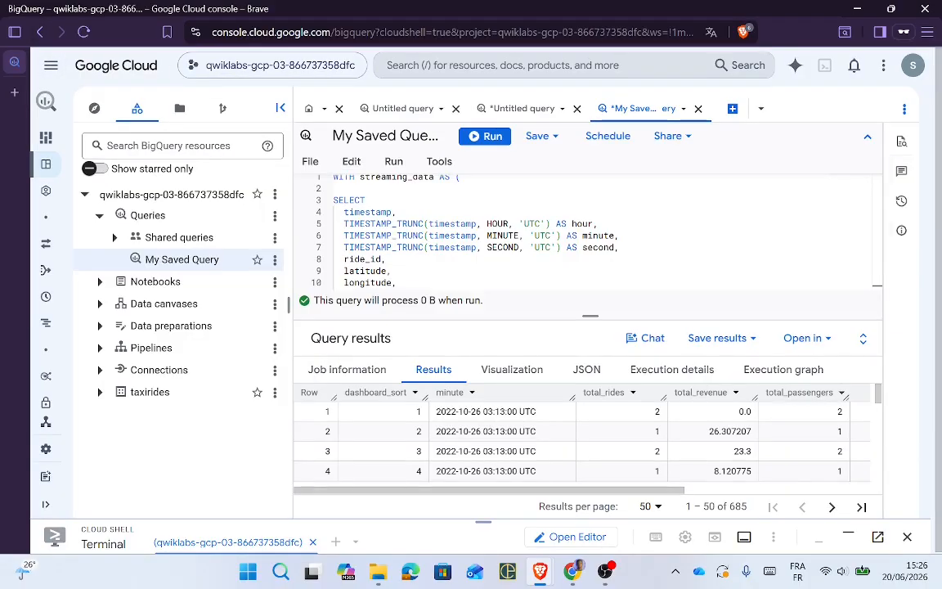
Step: Search the console for Dataflow and open its jobs page, leaving BigQuery despite the unsaved work
{"action": "key", "text": "/"}
{"action": "left_click", "coordinate": [127, 127]}
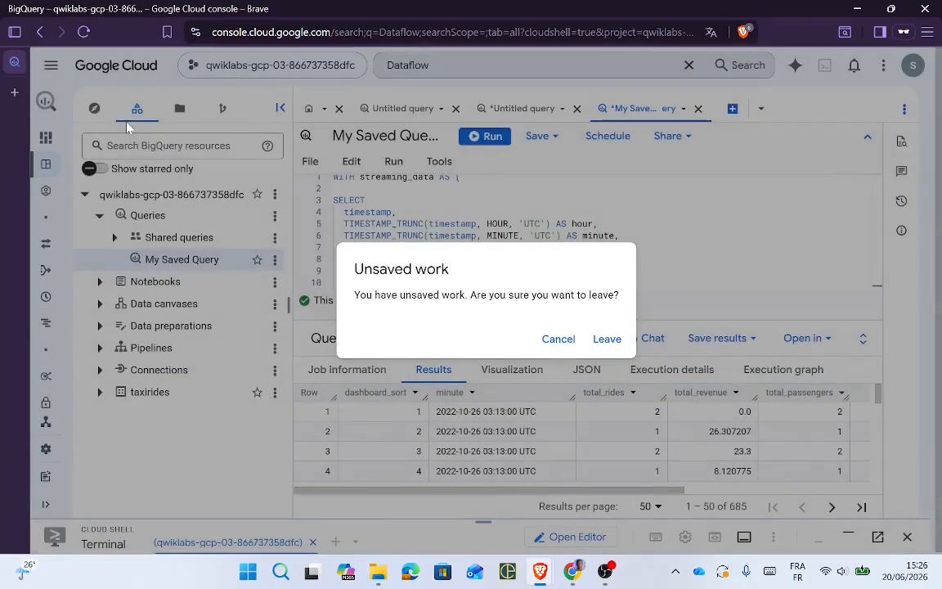
{"action": "left_click", "coordinate": [558, 338]}
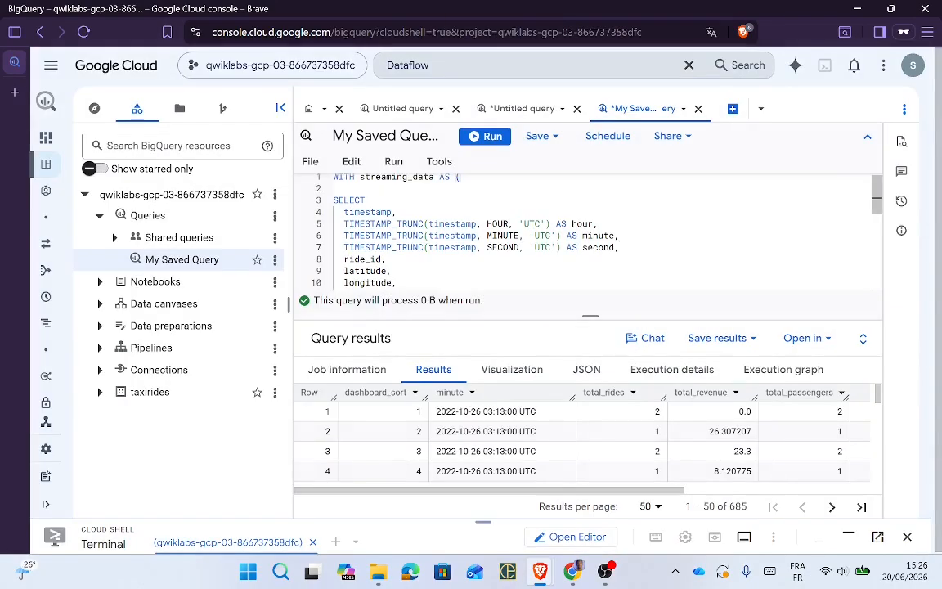
{"action": "left_click", "coordinate": [49, 72]}
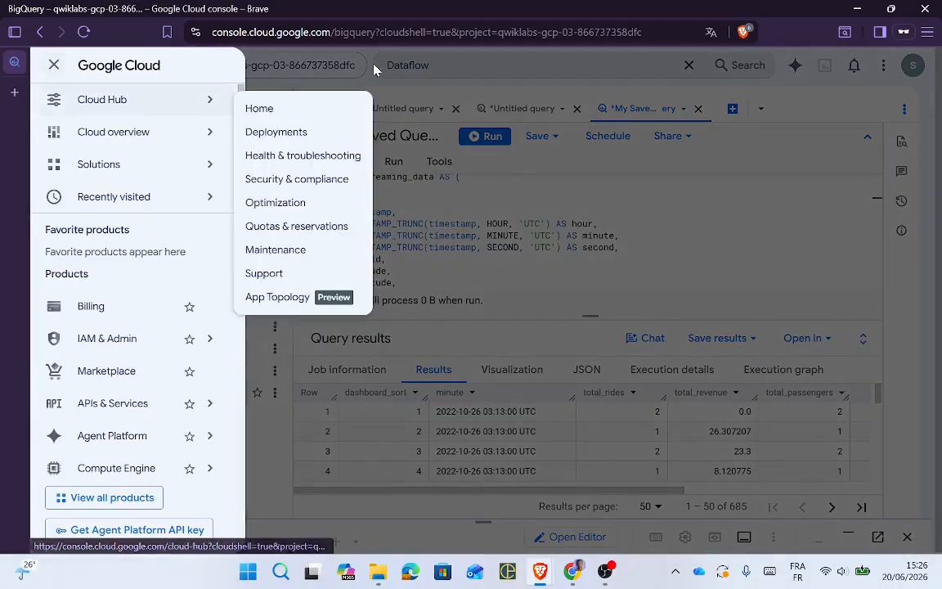
{"action": "left_click", "coordinate": [436, 58]}
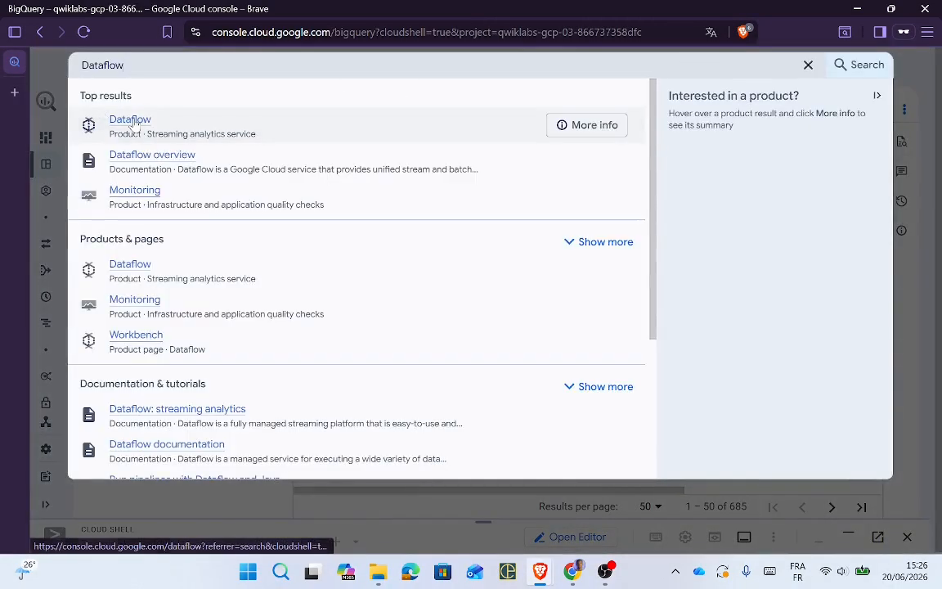
{"action": "left_click", "coordinate": [133, 122]}
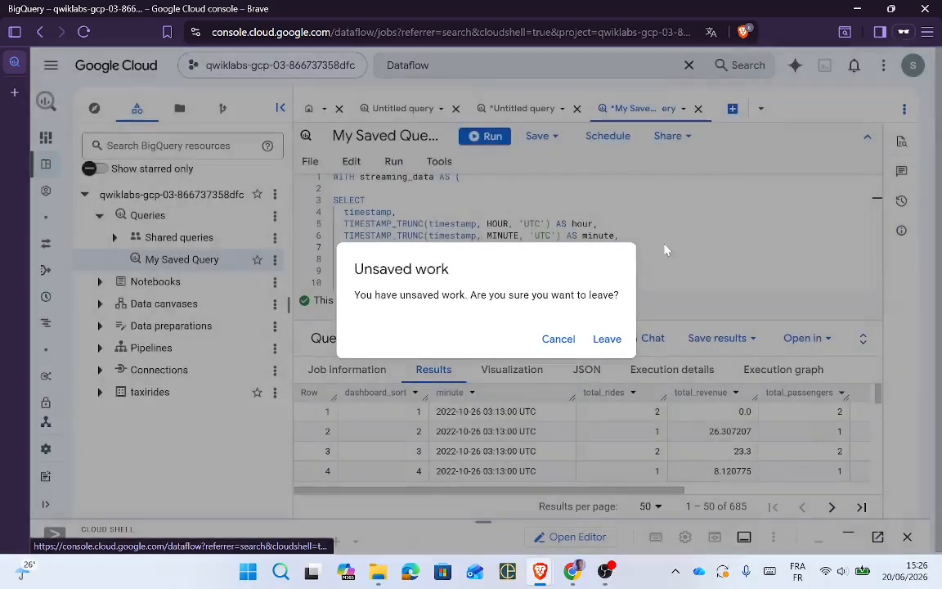
{"action": "left_click", "coordinate": [606, 339]}
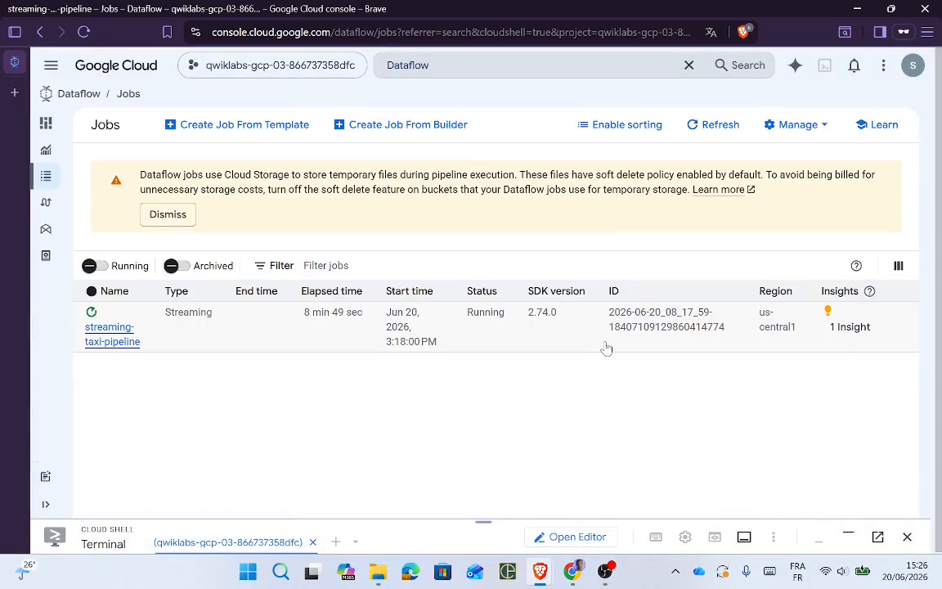
Step: Open the streaming-taxi-pipeline job, enlarge its job graph area and stop the job with the Cancel option
{"action": "left_click", "coordinate": [114, 338]}
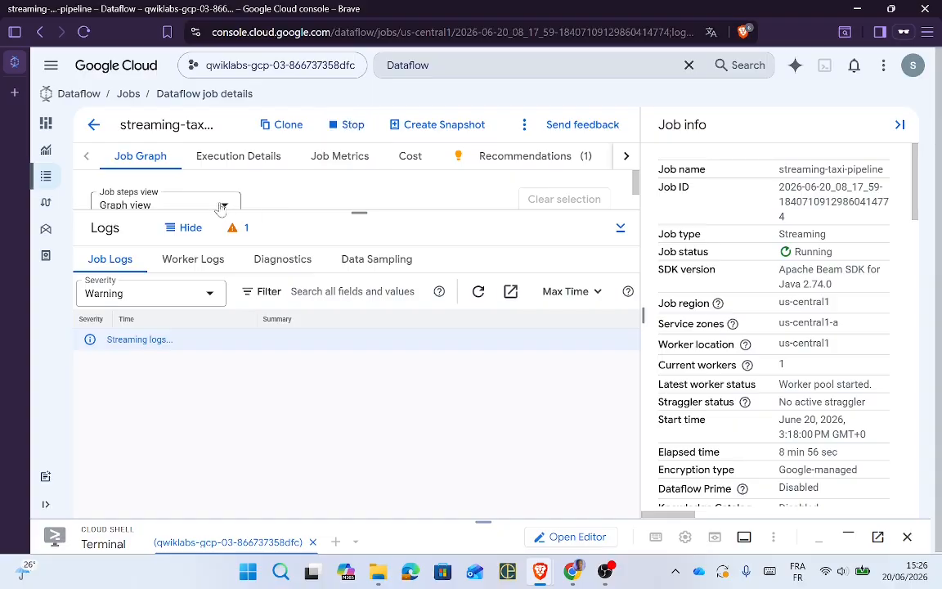
{"action": "left_click_drag", "start_coordinate": [359, 208], "coordinate": [359, 483]}
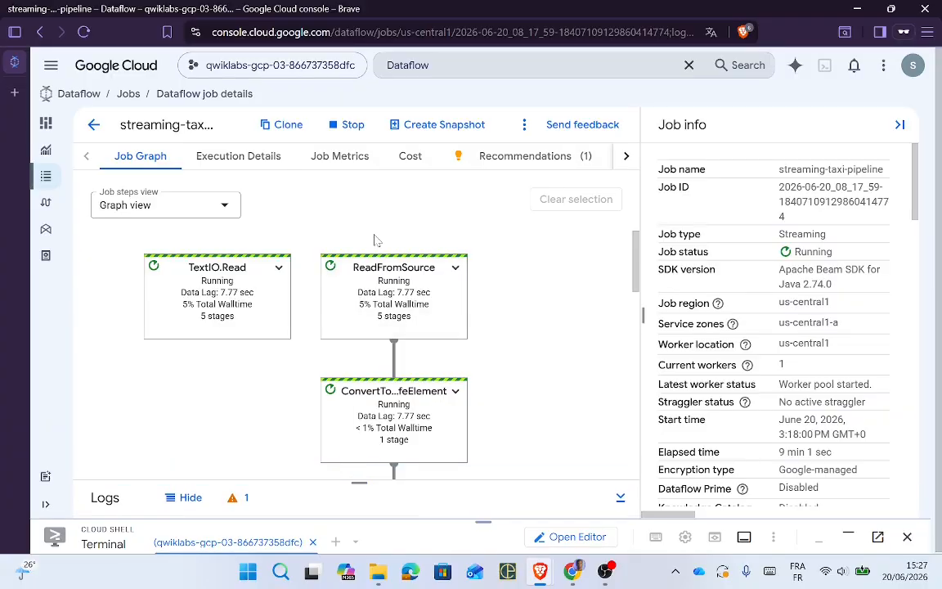
{"action": "left_click", "coordinate": [353, 130]}
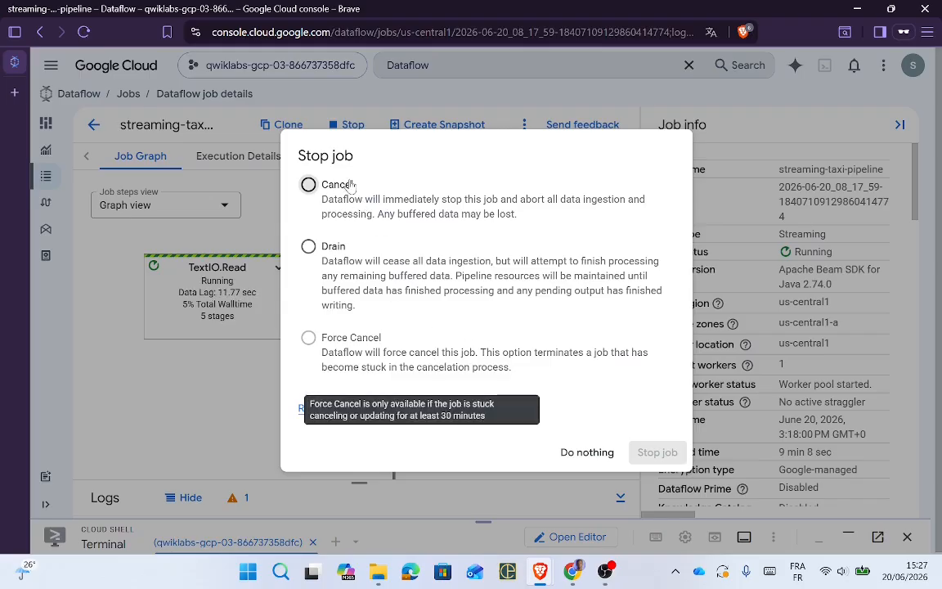
{"action": "left_click", "coordinate": [350, 185]}
{"action": "left_click", "coordinate": [658, 452]}
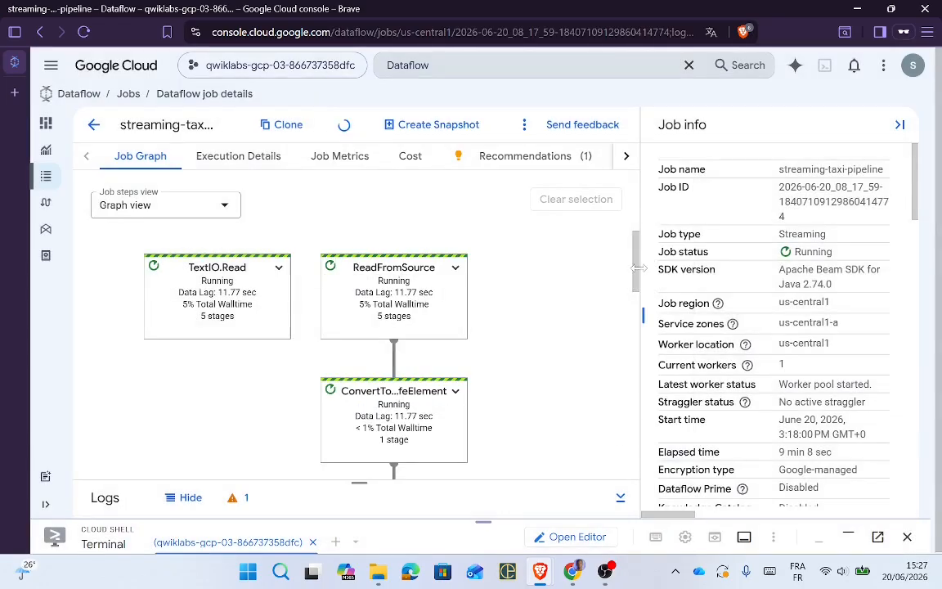
Step: Check the cancellation status of the streaming-taxi-pipeline job against the lab's Task 6, reopening its details from the jobs list
{"action": "key", "text": "alt+Tab"}
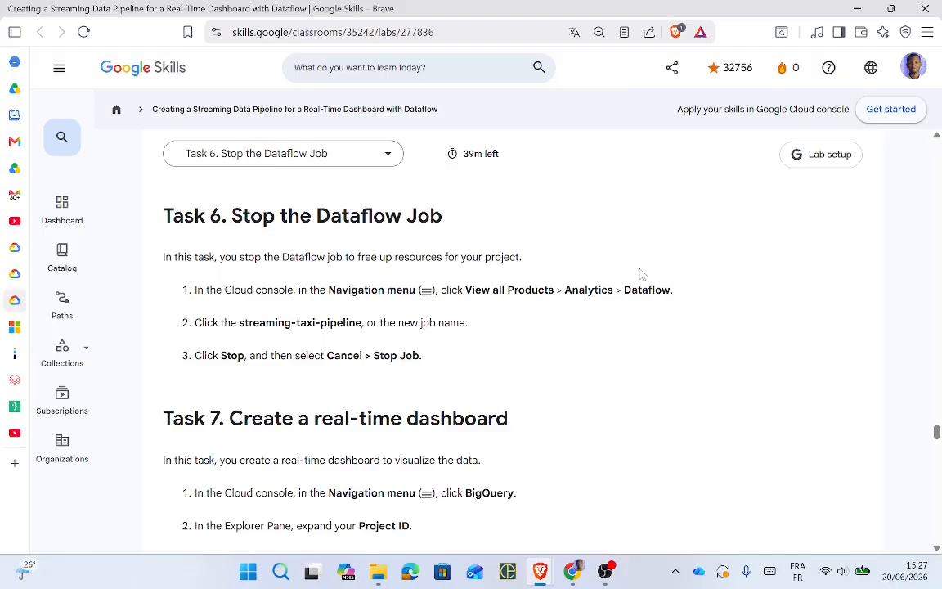
{"action": "key", "text": "alt+Tab"}
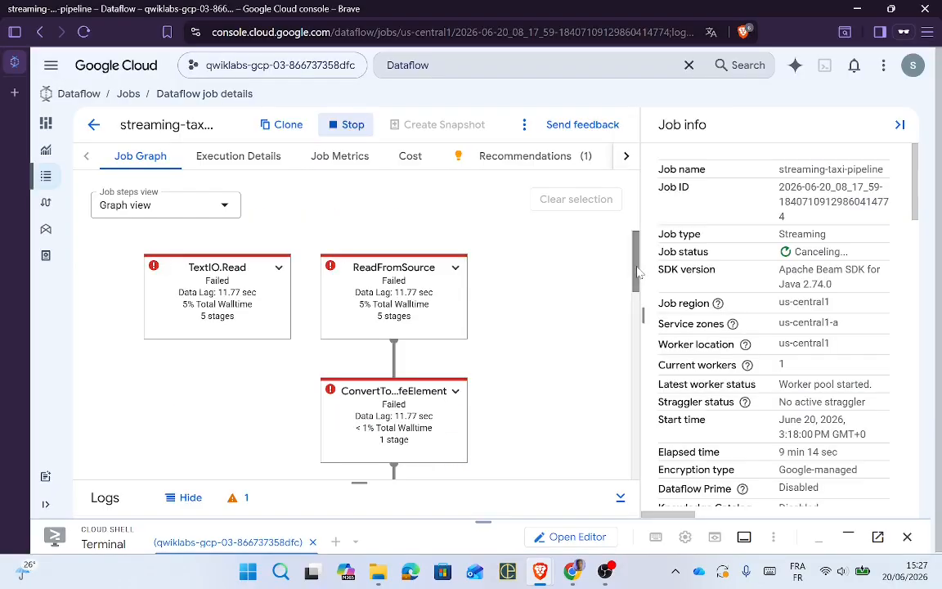
{"action": "left_click_drag", "start_coordinate": [636, 268], "coordinate": [528, 118]}
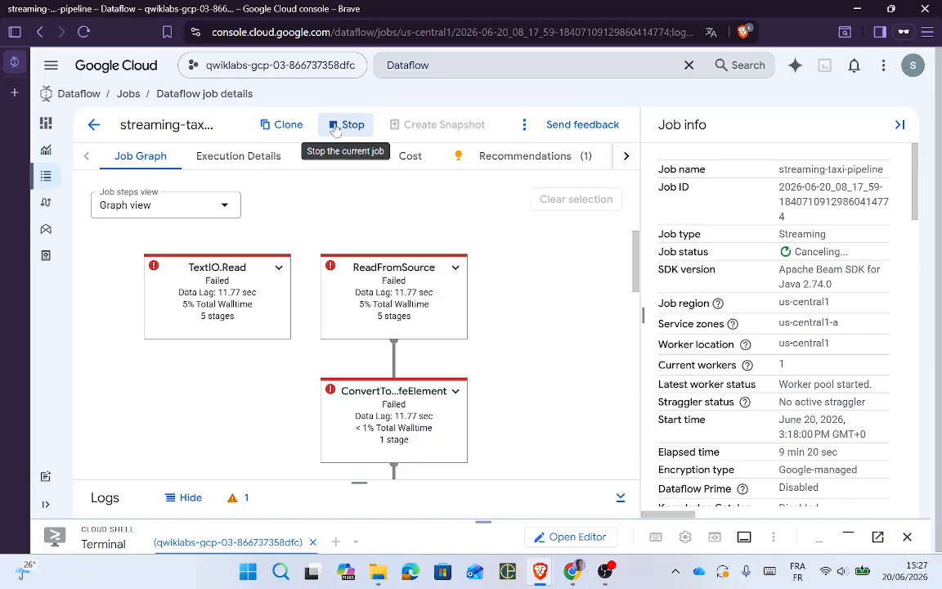
{"action": "left_click", "coordinate": [93, 125]}
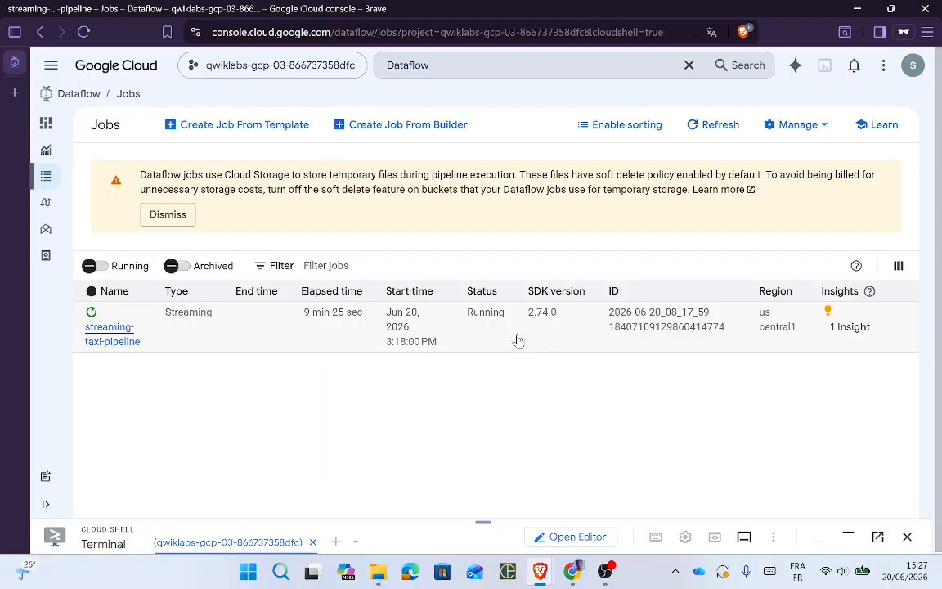
{"action": "left_click", "coordinate": [120, 331]}
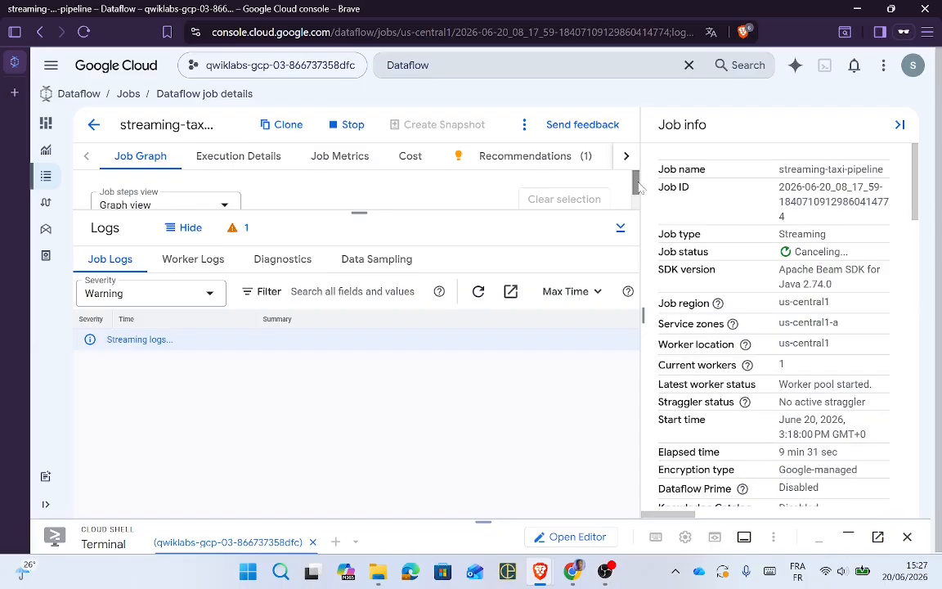
{"action": "left_click_drag", "start_coordinate": [357, 215], "coordinate": [359, 485]}
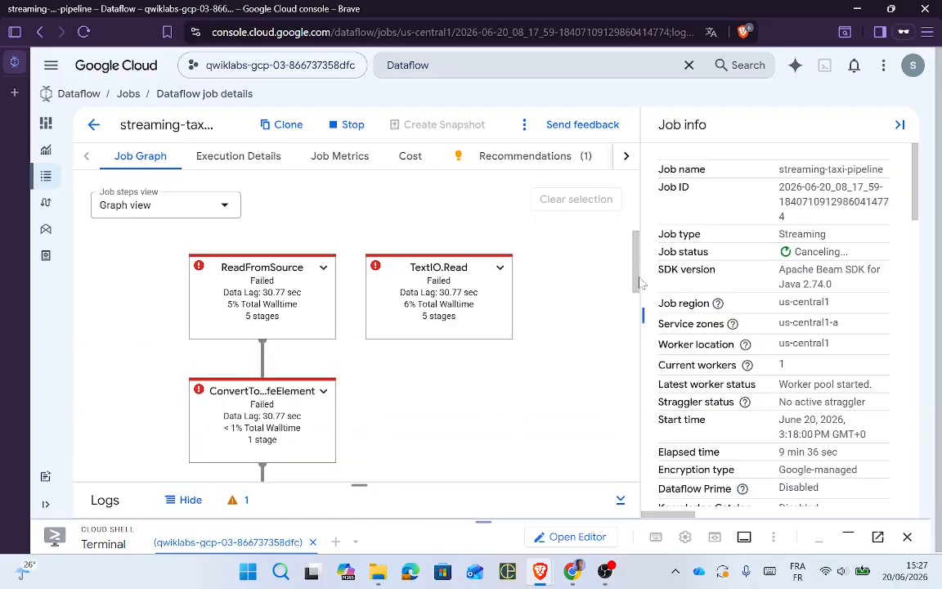
{"action": "left_click_drag", "start_coordinate": [642, 282], "coordinate": [627, 160]}
Step: Read the lab's Task 7 instructions on creating a real-time dashboard and return to the Google Cloud console
{"action": "key", "text": "alt+Tab"}
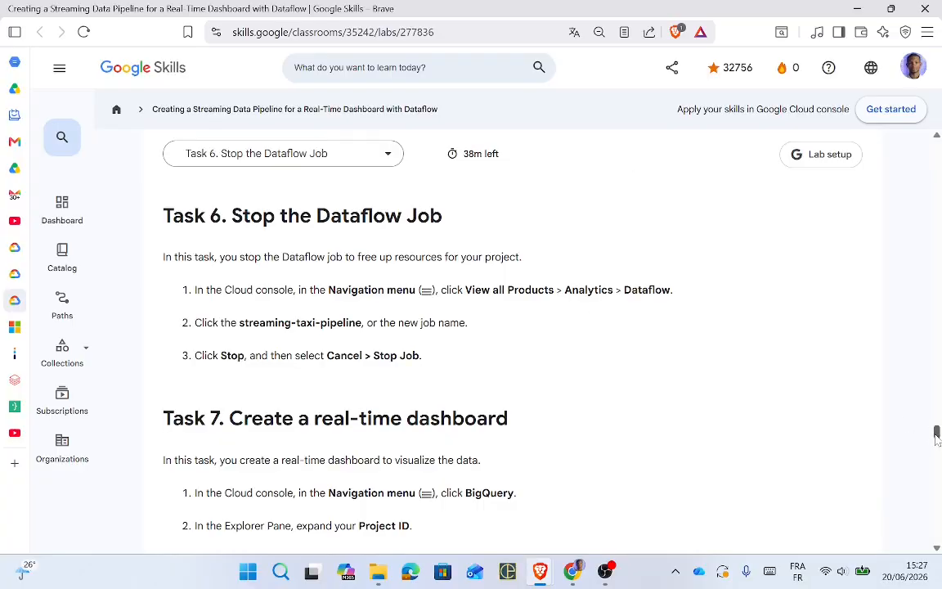
{"action": "left_click_drag", "start_coordinate": [937, 435], "coordinate": [938, 441]}
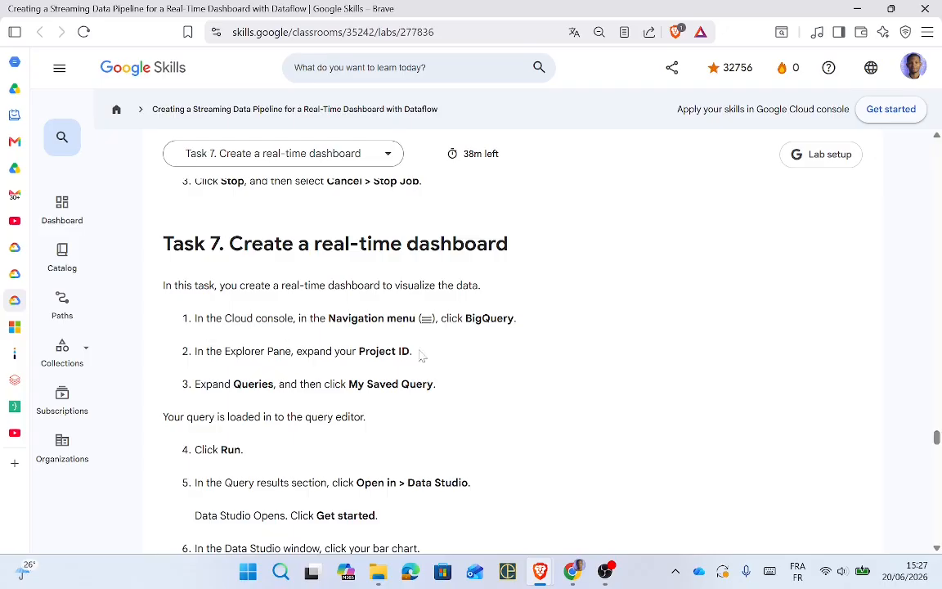
{"action": "key", "text": "alt+Tab"}
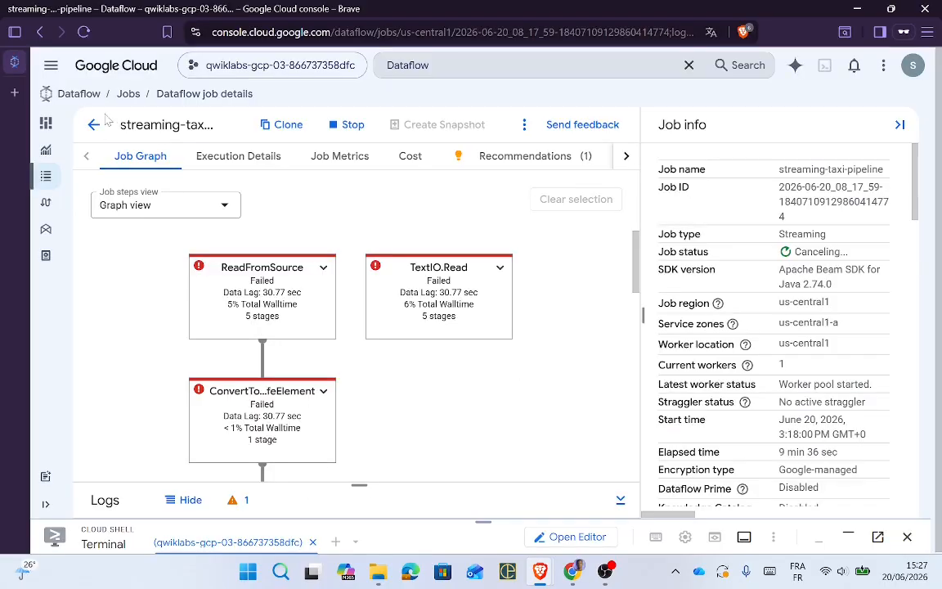
Step: Leave the Dataflow job details and open BigQuery from the console's product list
{"action": "left_click", "coordinate": [51, 65]}
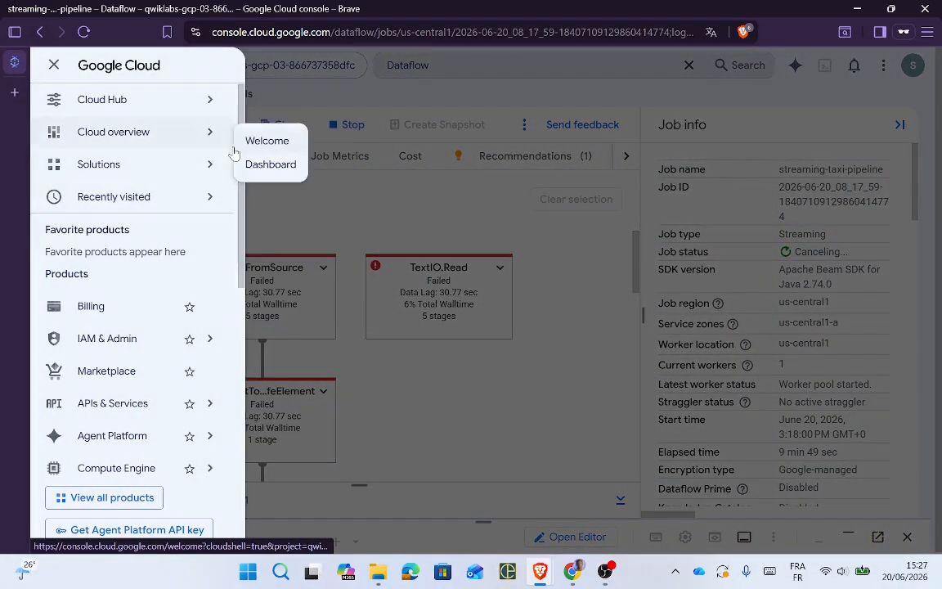
{"action": "mouse_move", "coordinate": [235, 108]}
{"action": "scroll", "coordinate": [243, 139], "scroll_direction": "down", "scroll_amount": 2}
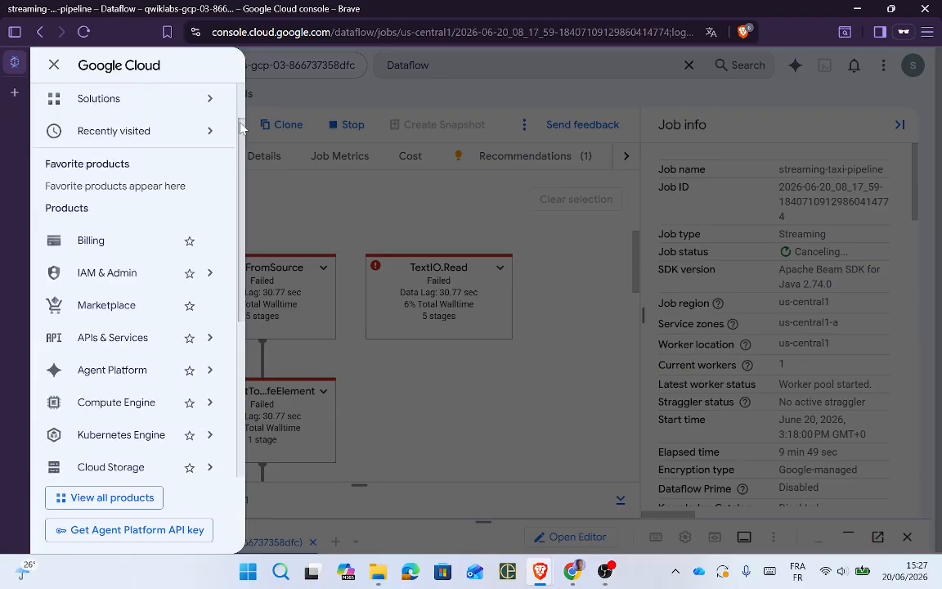
{"action": "scroll", "coordinate": [237, 149], "scroll_direction": "down", "scroll_amount": 2}
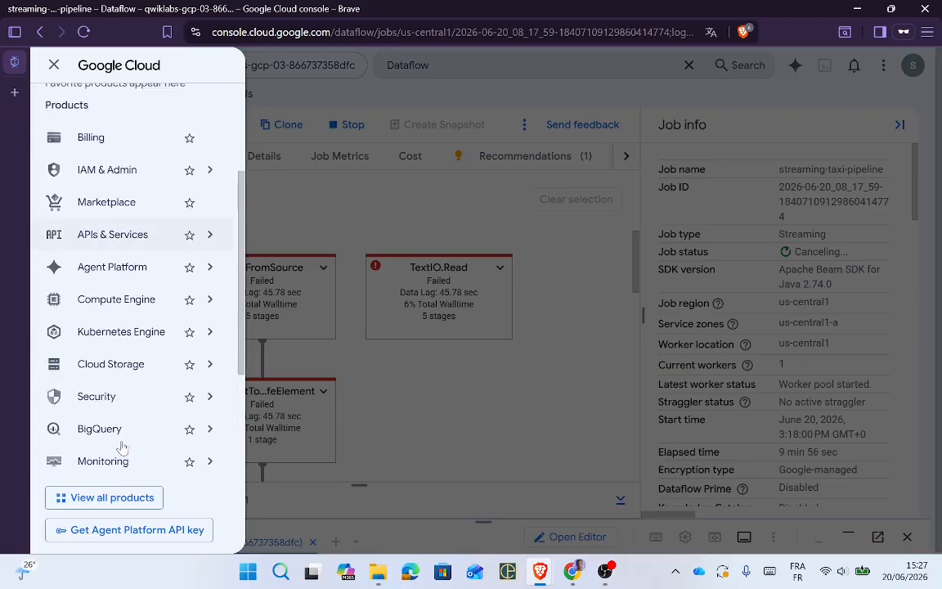
{"action": "left_click", "coordinate": [126, 431]}
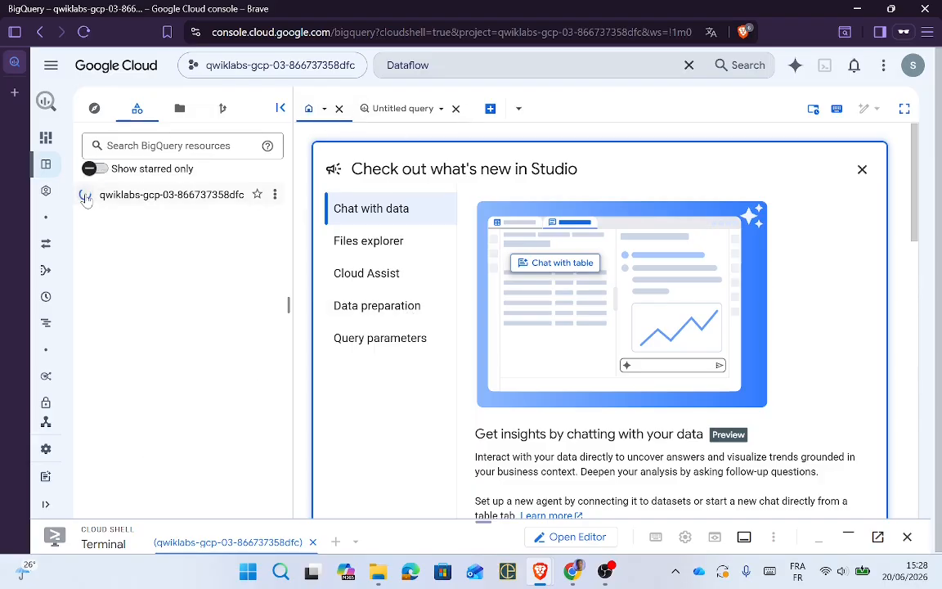
Step: Open My Saved Query from the project's Queries and run it as the lab instructs
{"action": "left_click", "coordinate": [85, 196]}
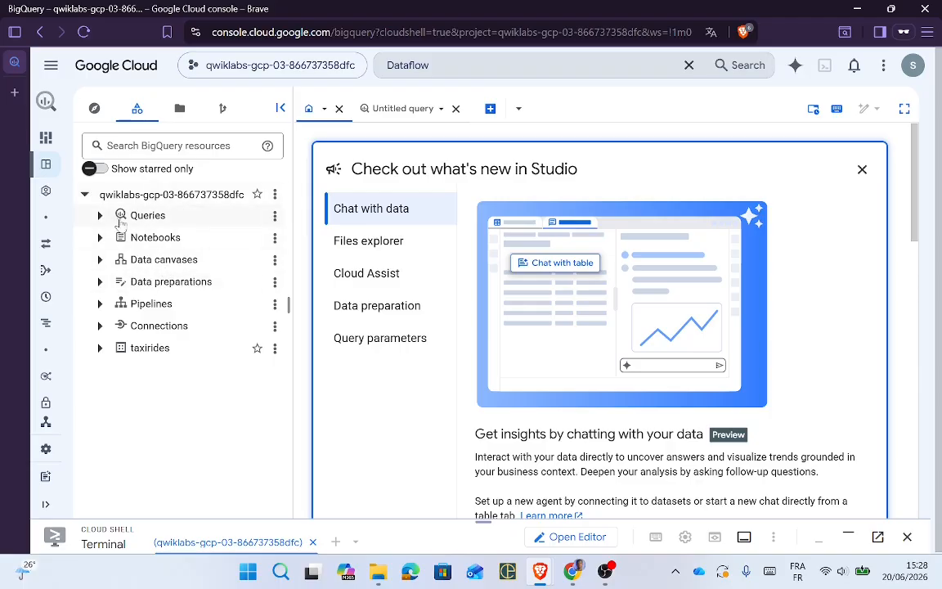
{"action": "left_click", "coordinate": [99, 216]}
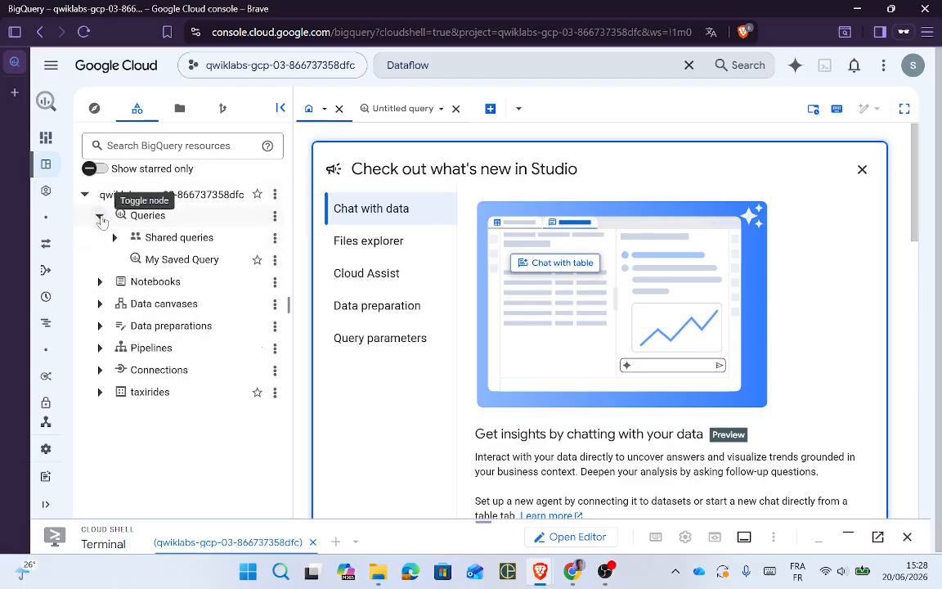
{"action": "left_click", "coordinate": [223, 262]}
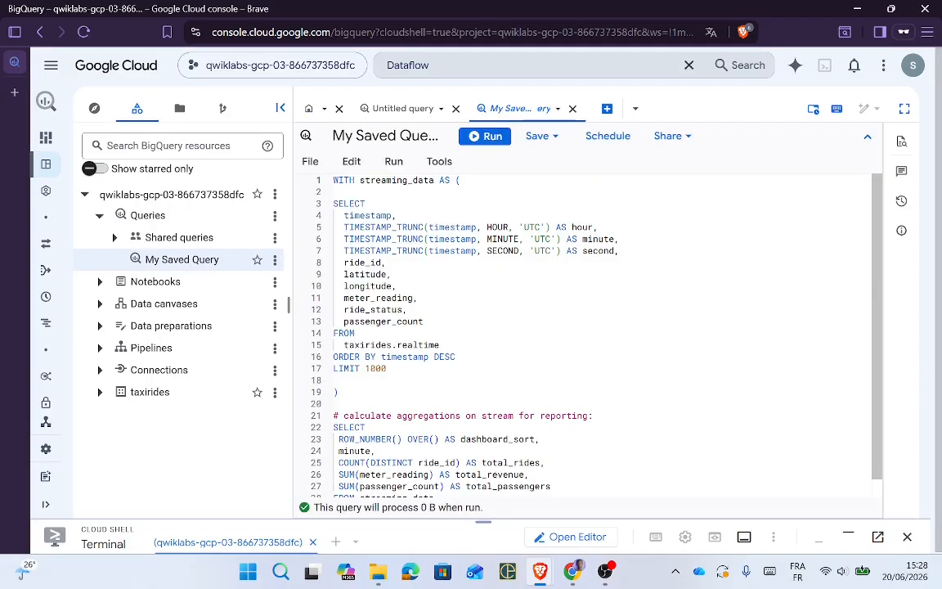
{"action": "key", "text": "alt+Tab"}
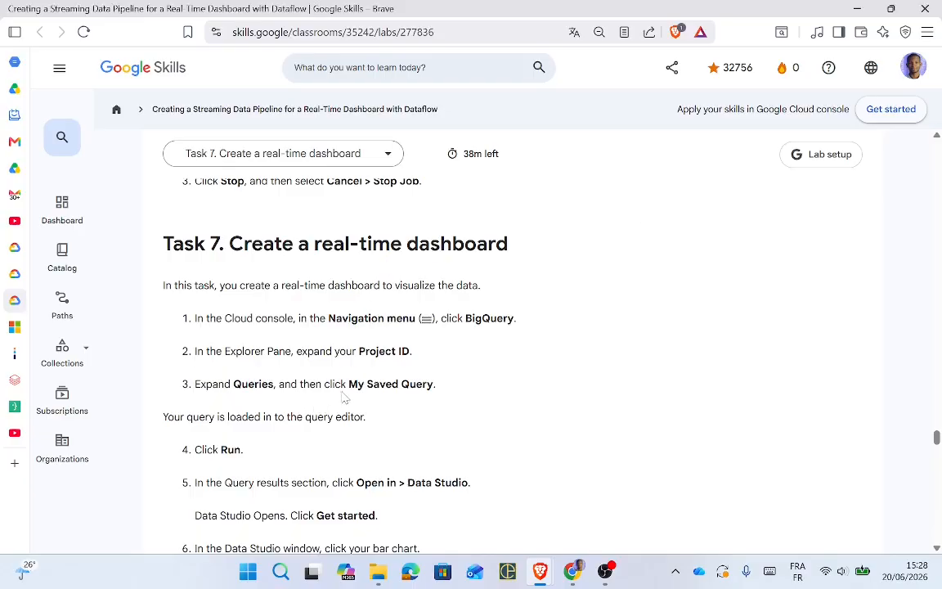
{"action": "key", "text": "alt+Tab"}
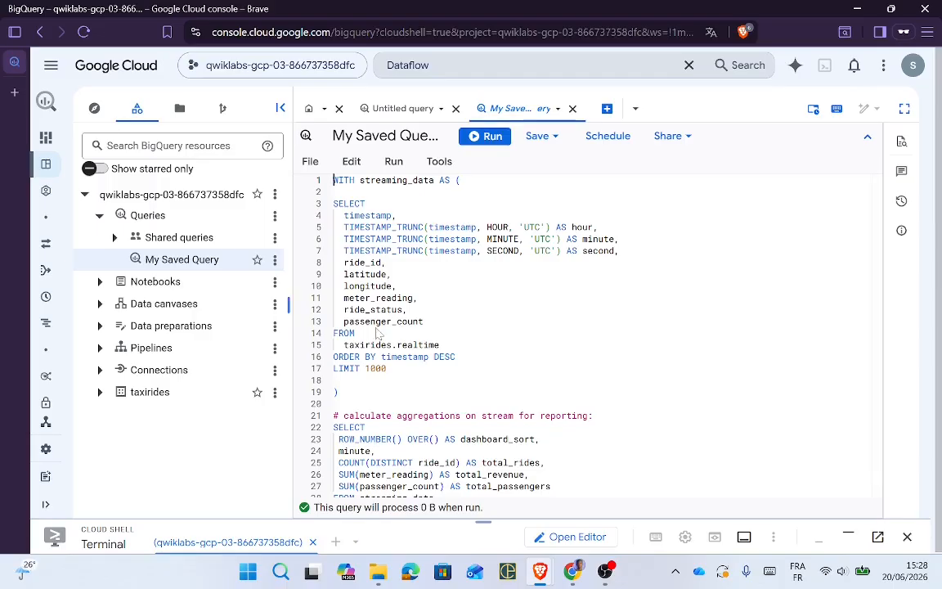
{"action": "left_click", "coordinate": [487, 136]}
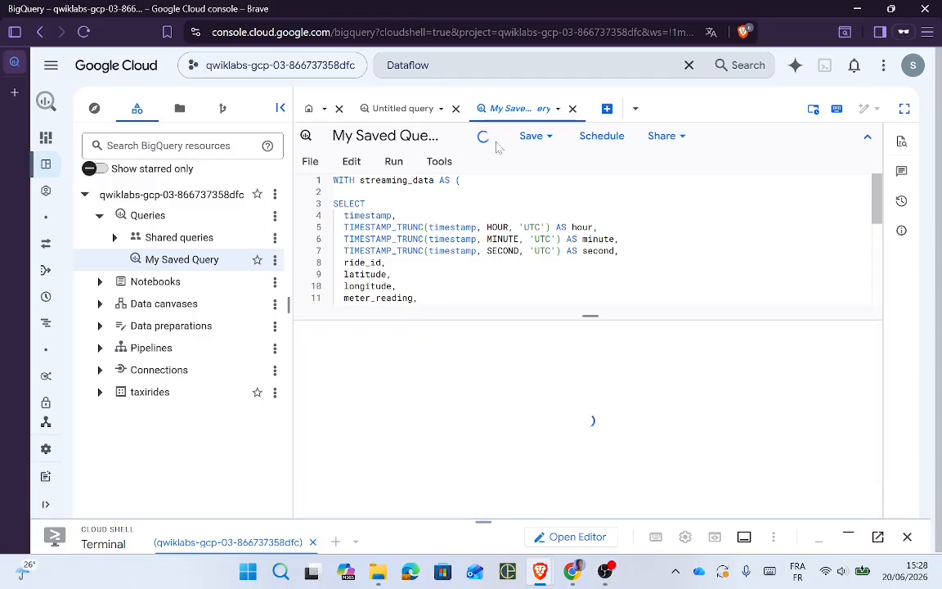
Step: Consult the next Task 7 instructions and open the query results in Data Studio, dismissing the browser's translation prompt
{"action": "key", "text": "alt+Tab"}
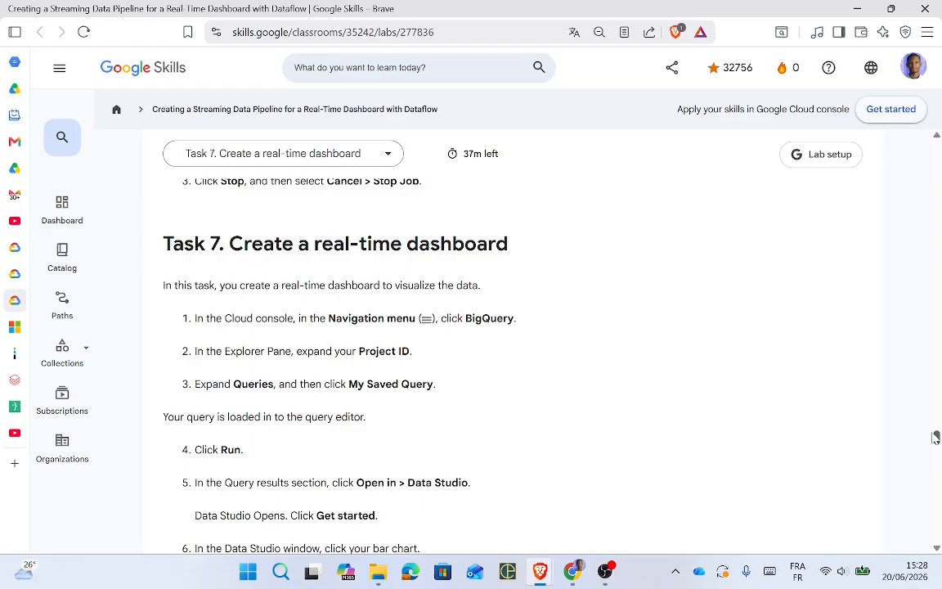
{"action": "left_click_drag", "start_coordinate": [936, 438], "coordinate": [937, 444]}
{"action": "key", "text": "alt+Tab"}
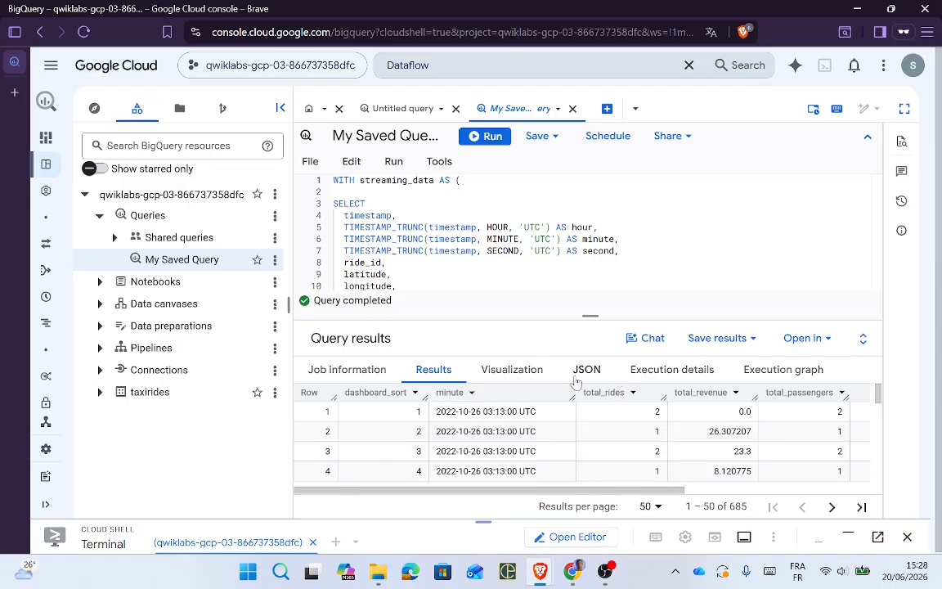
{"action": "left_click", "coordinate": [821, 339]}
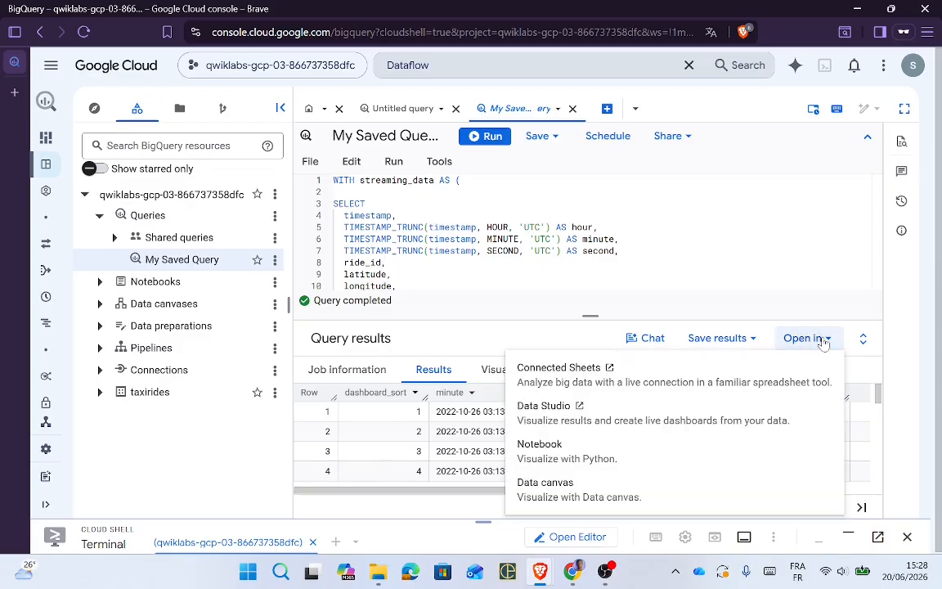
{"action": "left_click", "coordinate": [565, 416]}
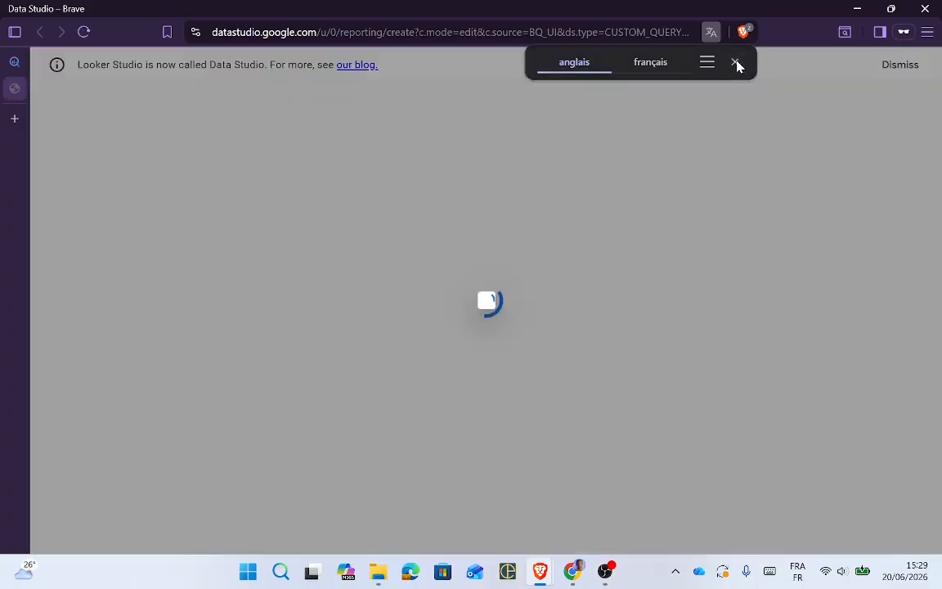
{"action": "left_click", "coordinate": [737, 63]}
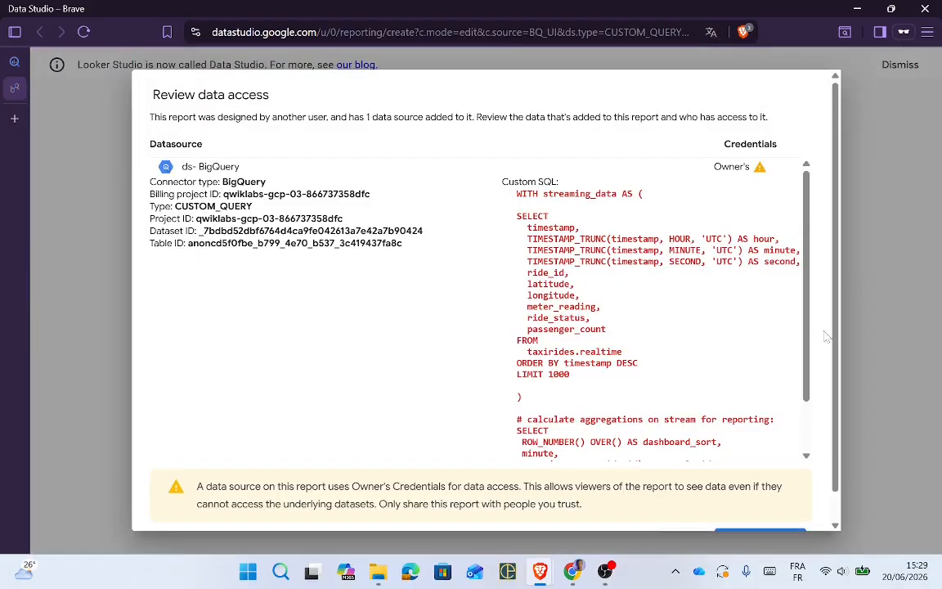
Step: Review the report's data access details, including its custom SQL, and acknowledge them
{"action": "scroll", "coordinate": [831, 368], "scroll_direction": "down", "scroll_amount": 2}
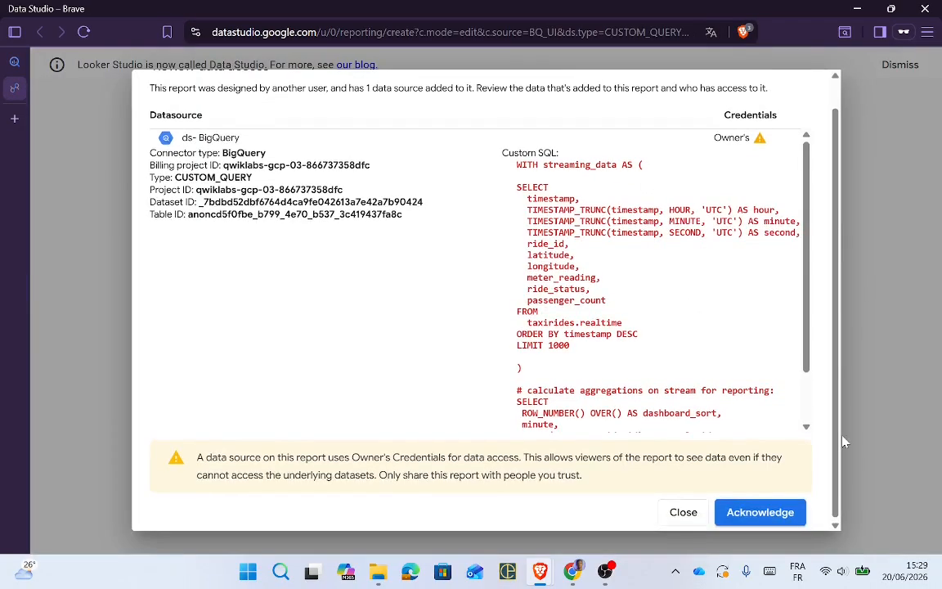
{"action": "key", "text": "alt+Tab"}
{"action": "key", "text": "alt+Tab"}
{"action": "left_click_drag", "start_coordinate": [813, 352], "coordinate": [796, 444]}
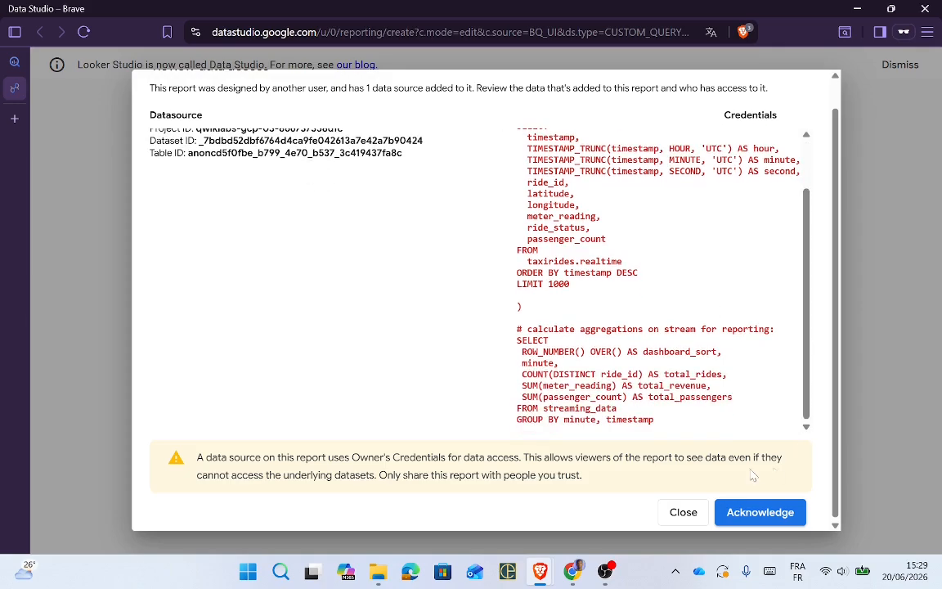
{"action": "left_click", "coordinate": [736, 513]}
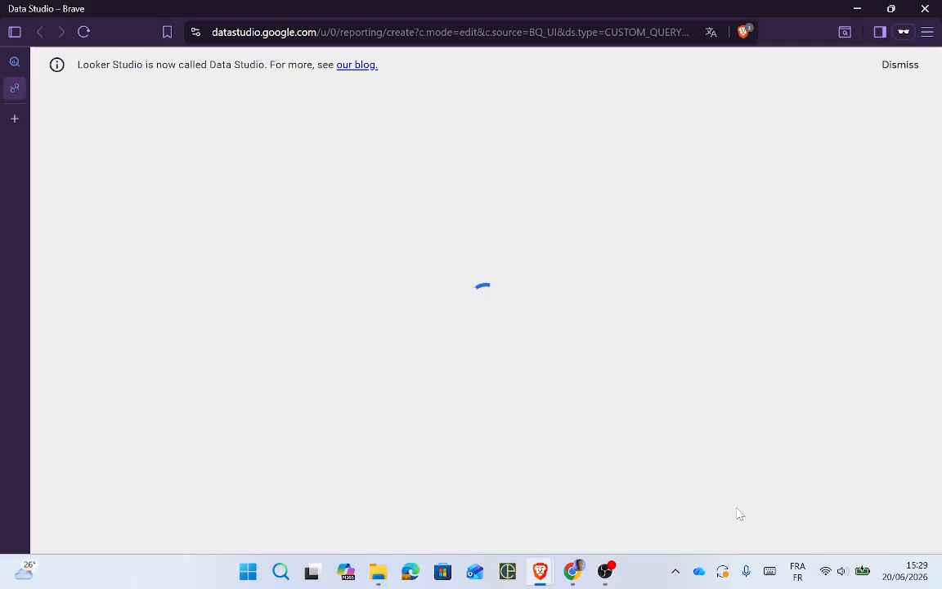
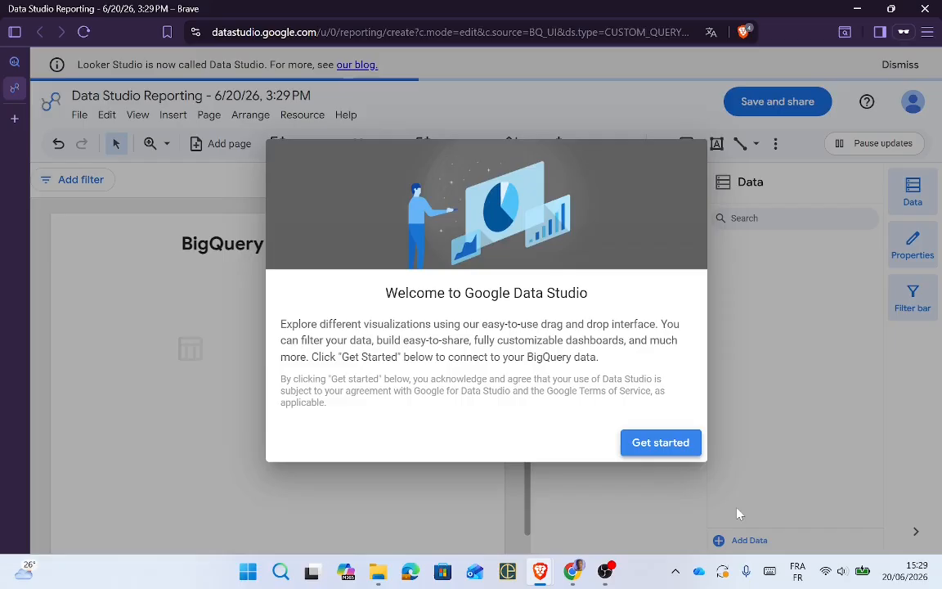
Step: Get started with the Data Studio report and allow the requested consent for its data sources
{"action": "left_click", "coordinate": [663, 444]}
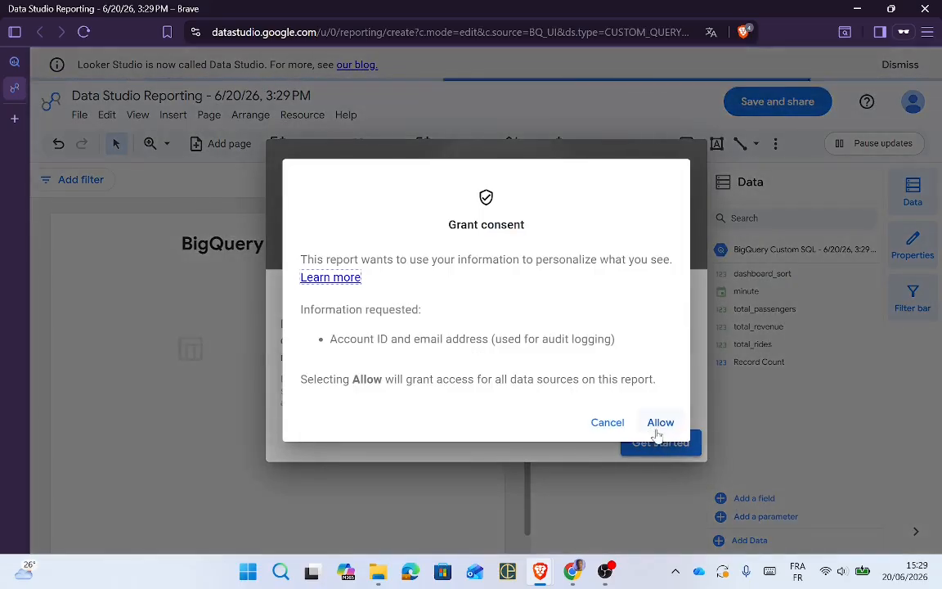
{"action": "left_click", "coordinate": [659, 434]}
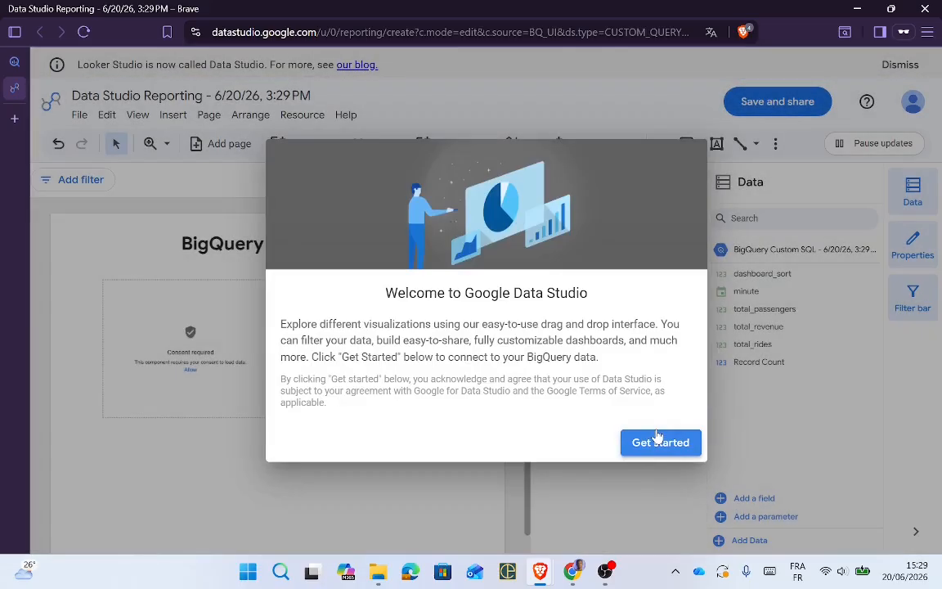
{"action": "left_click", "coordinate": [659, 443]}
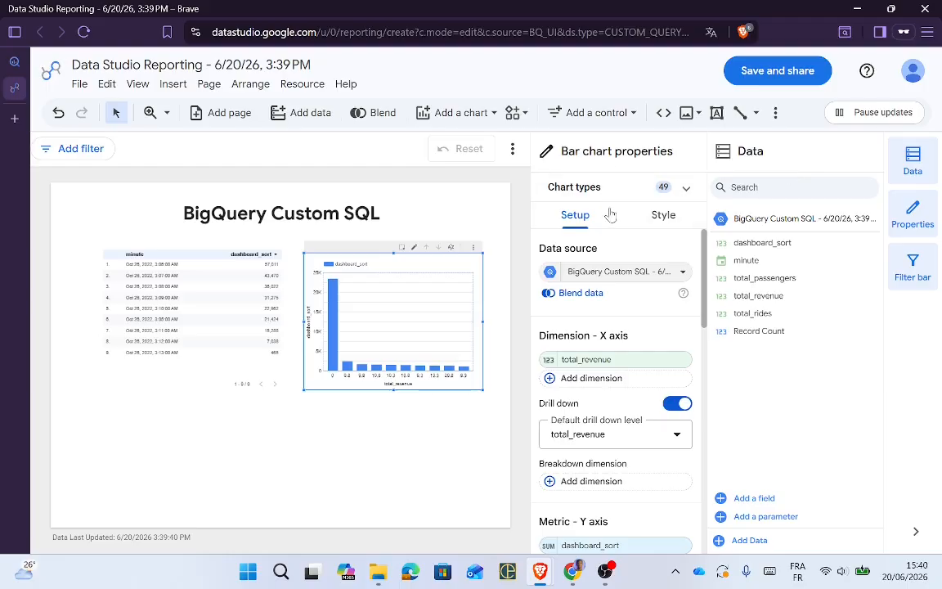
Step: Following the lab instructions, add a combo chart to the report page below the table
{"action": "key", "text": "alt+Tab"}
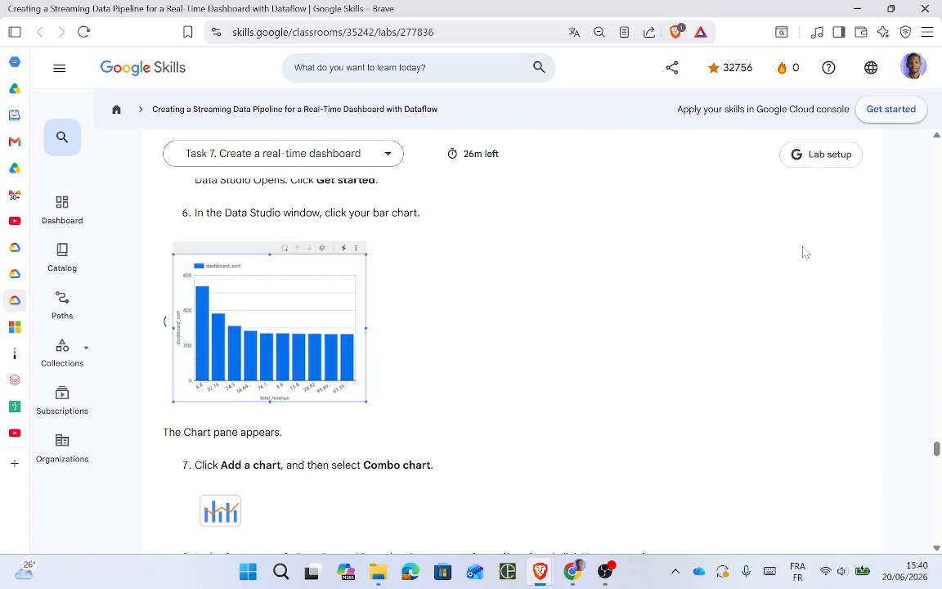
{"action": "key", "text": "alt+Tab"}
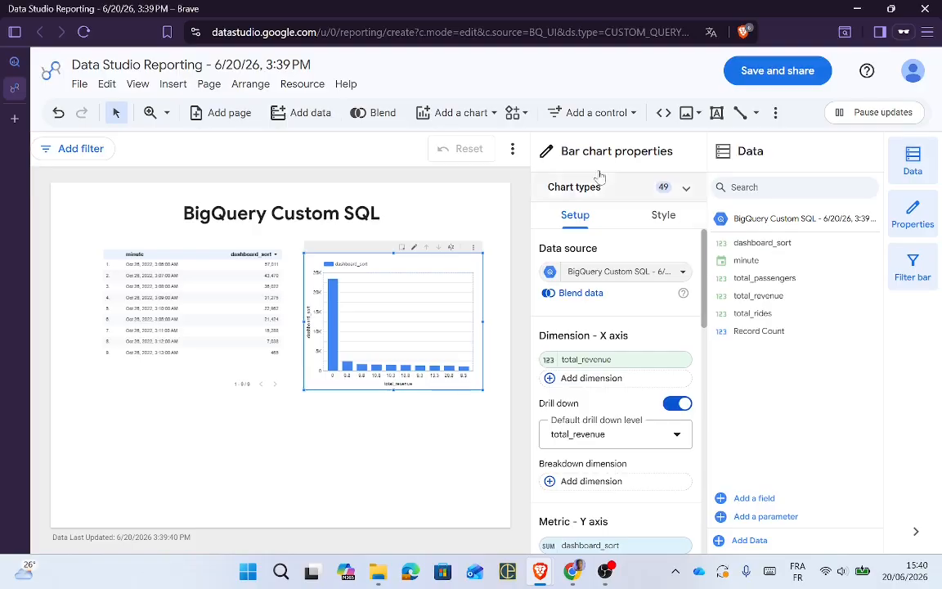
{"action": "left_click", "coordinate": [443, 115]}
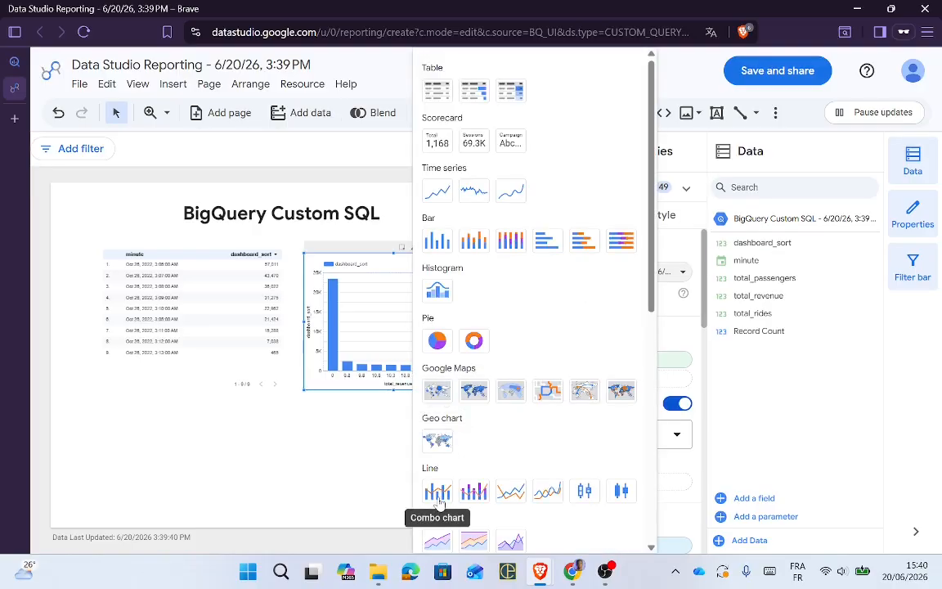
{"action": "left_click", "coordinate": [439, 494]}
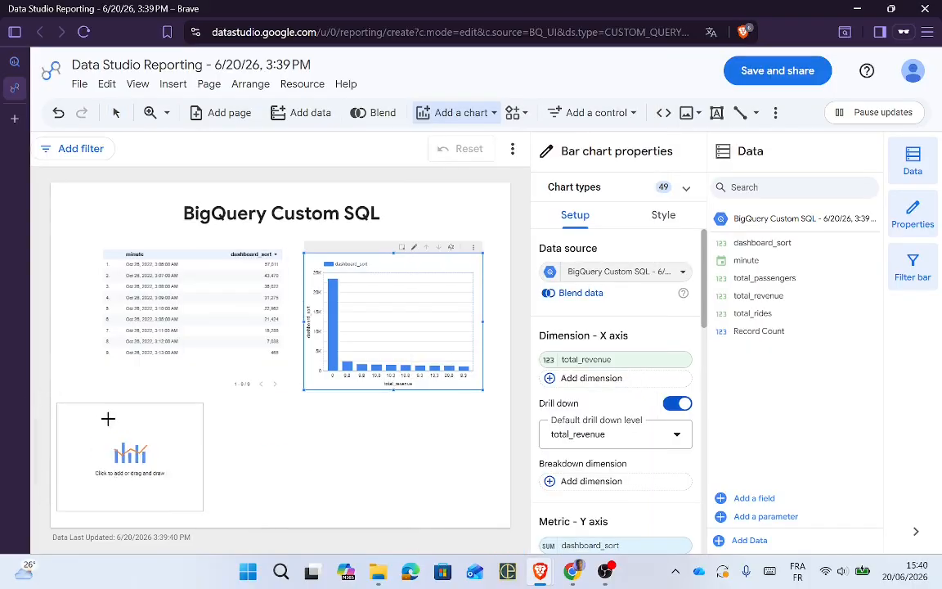
{"action": "left_click", "coordinate": [132, 417]}
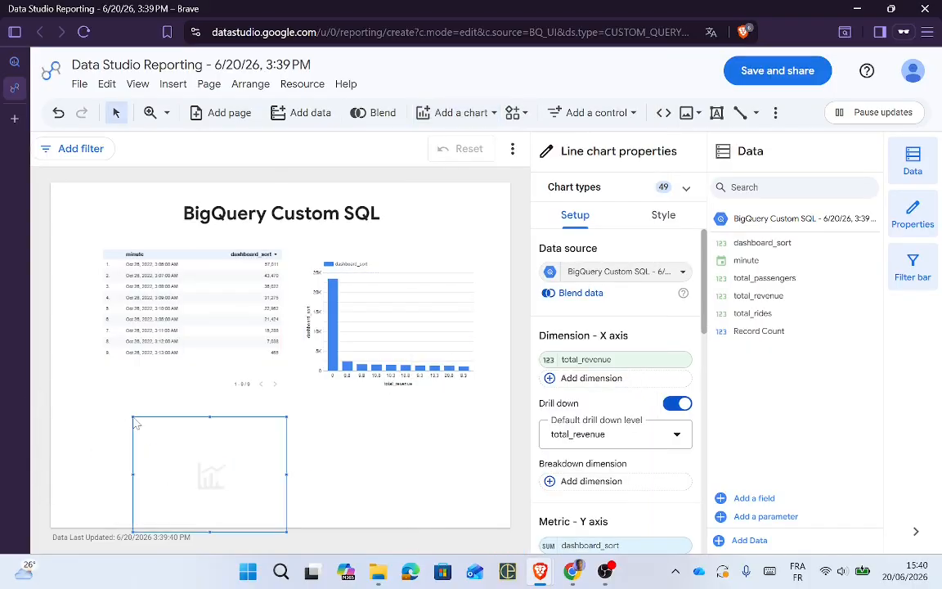
Step: Read lab instructions 8 to 14 and remove minute (Date) from the combo chart's date range dimension
{"action": "key", "text": "alt+Tab"}
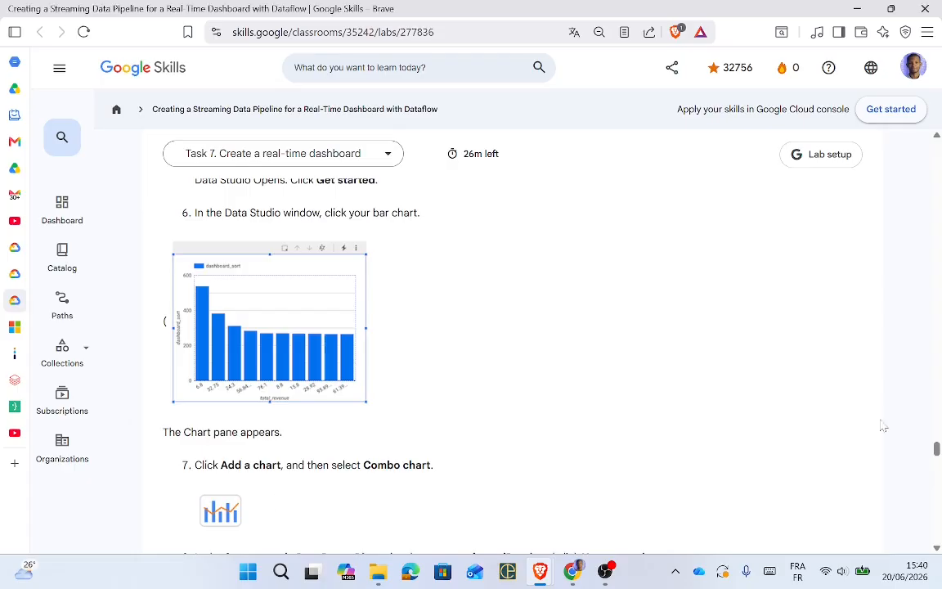
{"action": "left_click_drag", "start_coordinate": [937, 448], "coordinate": [937, 456]}
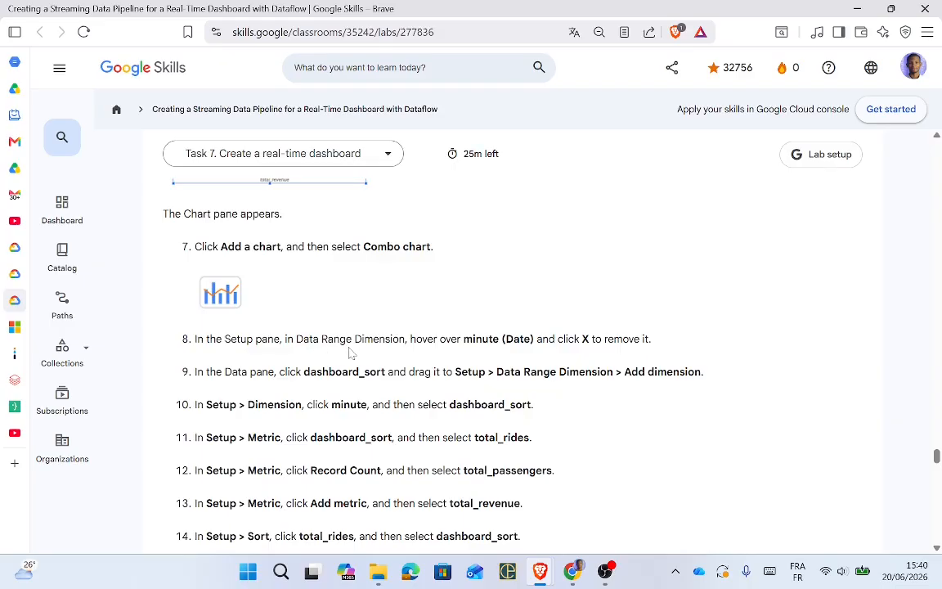
{"action": "key", "text": "alt+Tab"}
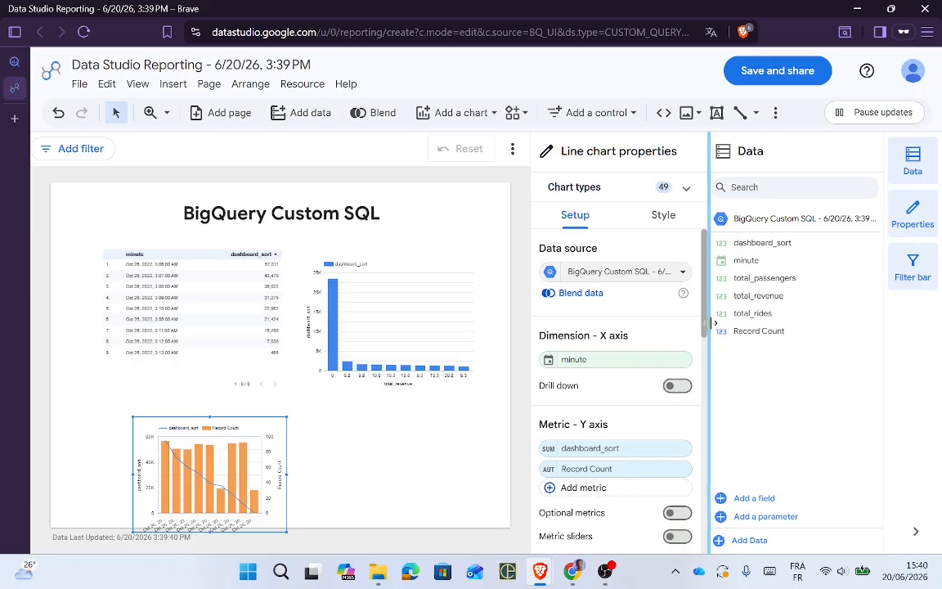
{"action": "scroll", "coordinate": [693, 463], "scroll_direction": "down", "scroll_amount": 5}
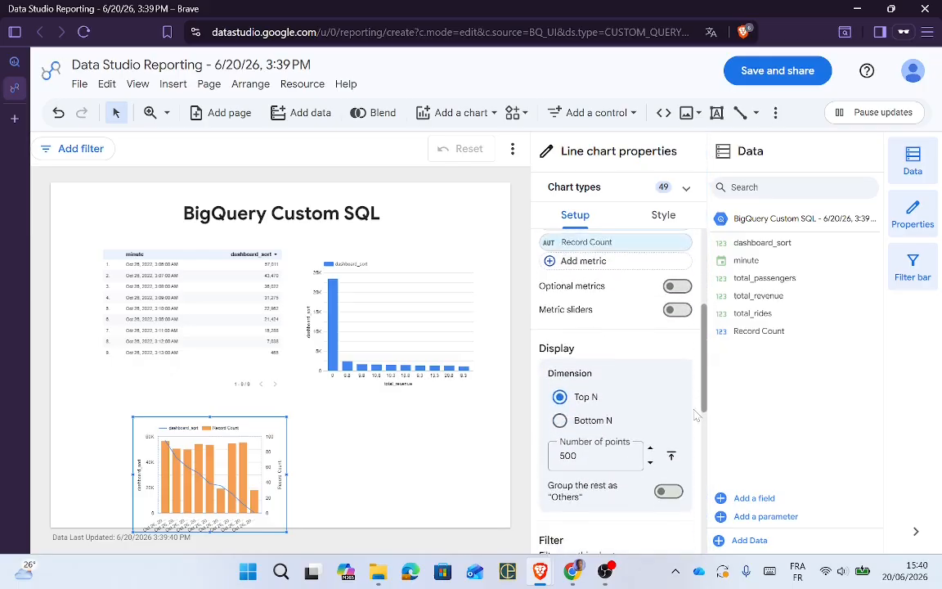
{"action": "scroll", "coordinate": [693, 466], "scroll_direction": "down", "scroll_amount": 1}
{"action": "scroll", "coordinate": [692, 473], "scroll_direction": "down", "scroll_amount": 3}
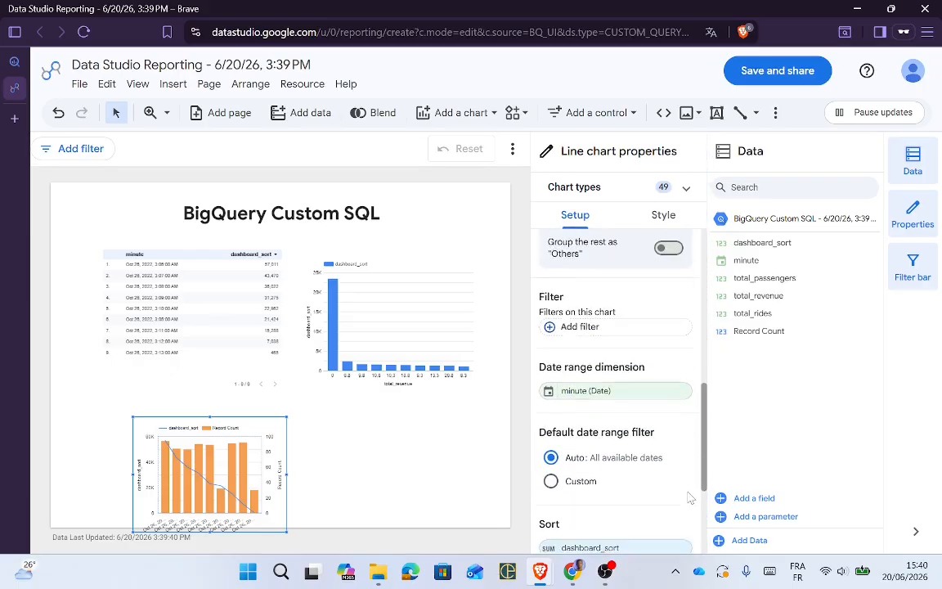
{"action": "key", "text": "alt+Tab"}
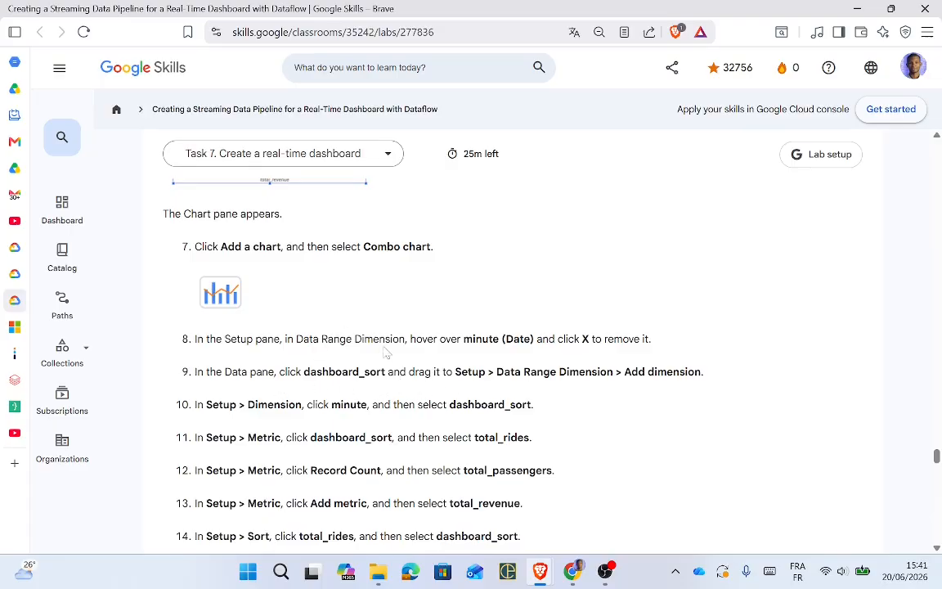
{"action": "key", "text": "alt+Tab"}
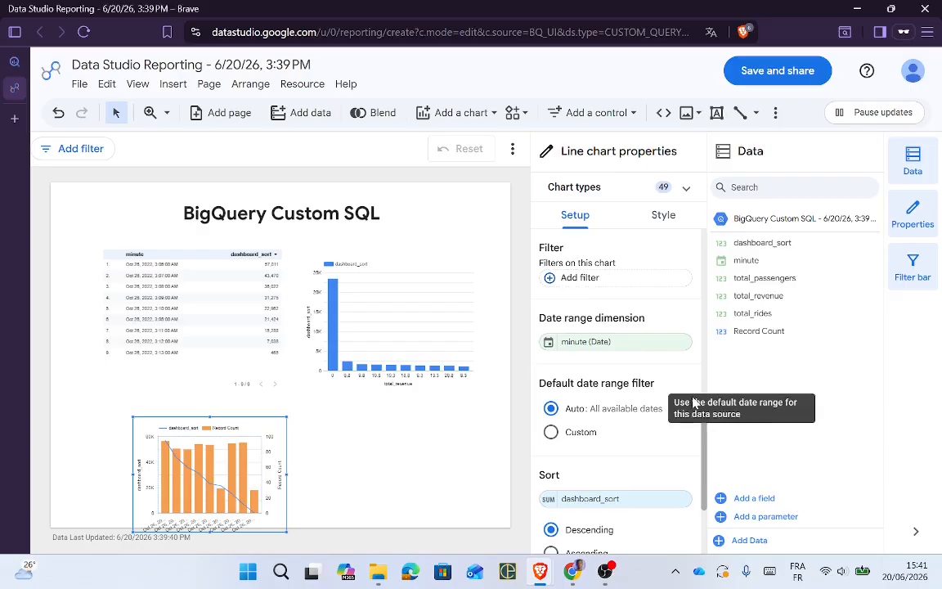
{"action": "key", "text": "alt+Tab"}
{"action": "key", "text": "alt+Tab"}
{"action": "mouse_move", "coordinate": [678, 343]}
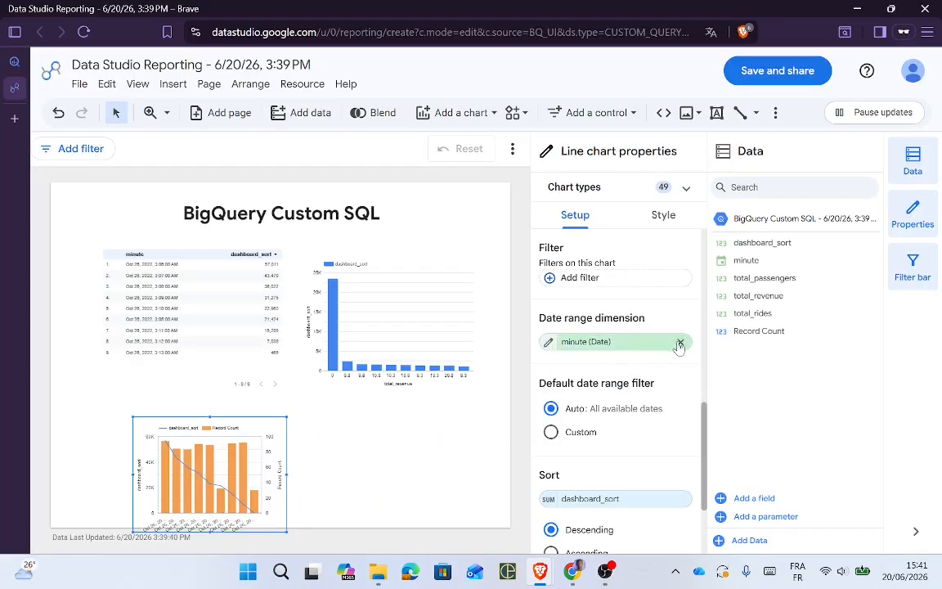
{"action": "left_click", "coordinate": [680, 343]}
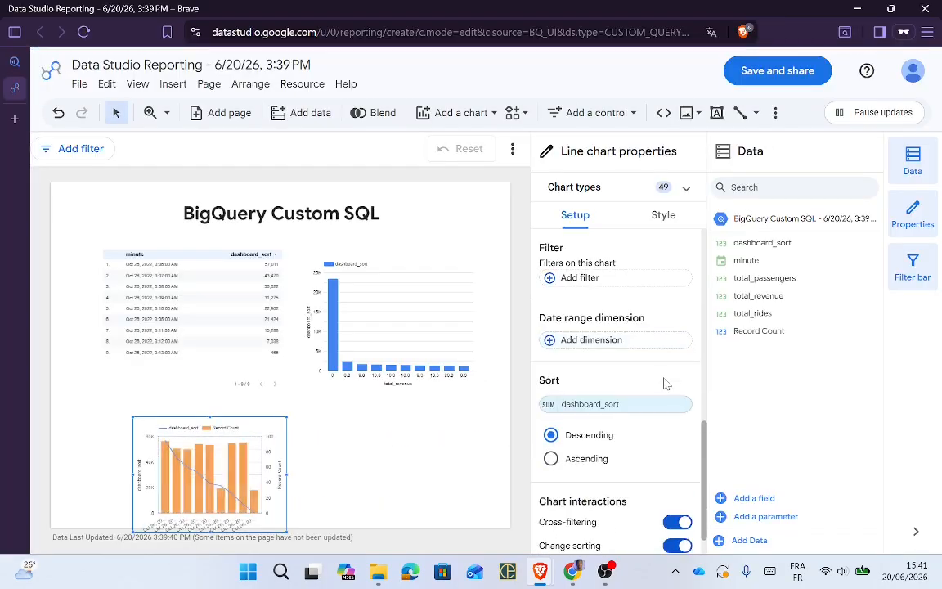
Step: Check the lab instructions and assign the dashboard_sort field as the combo chart's date range dimension
{"action": "key", "text": "alt+Tab"}
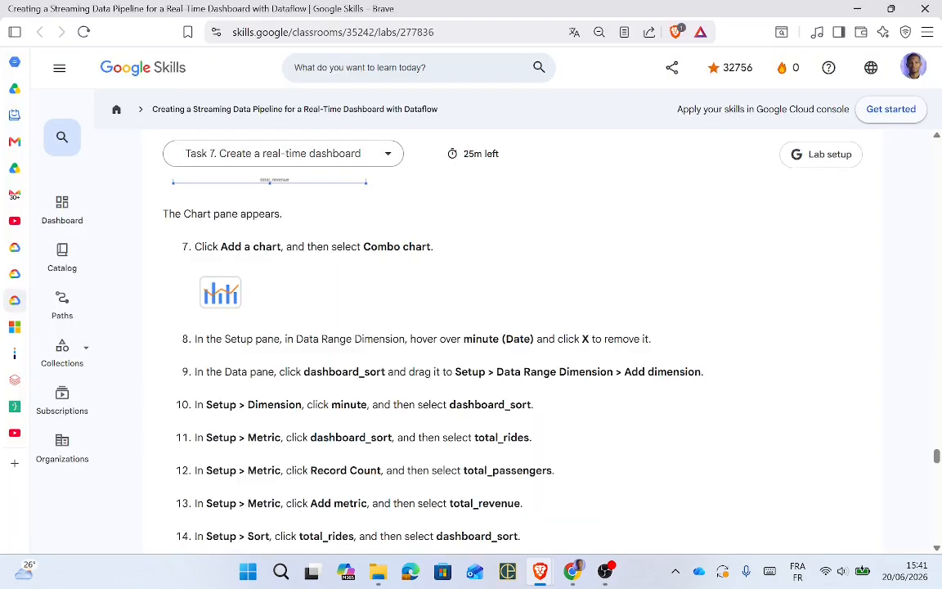
{"action": "key", "text": "alt+Tab"}
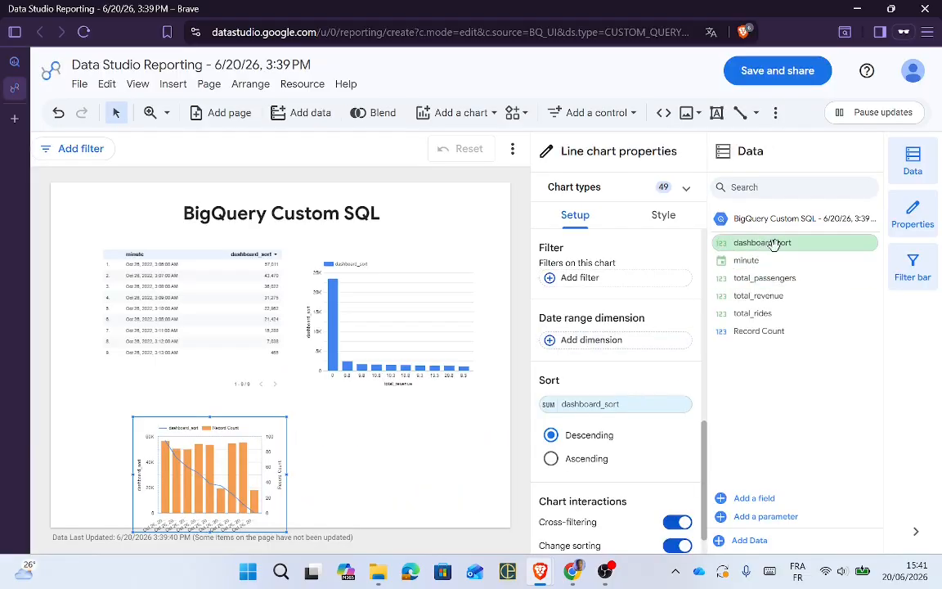
{"action": "left_click_drag", "start_coordinate": [775, 245], "coordinate": [663, 347]}
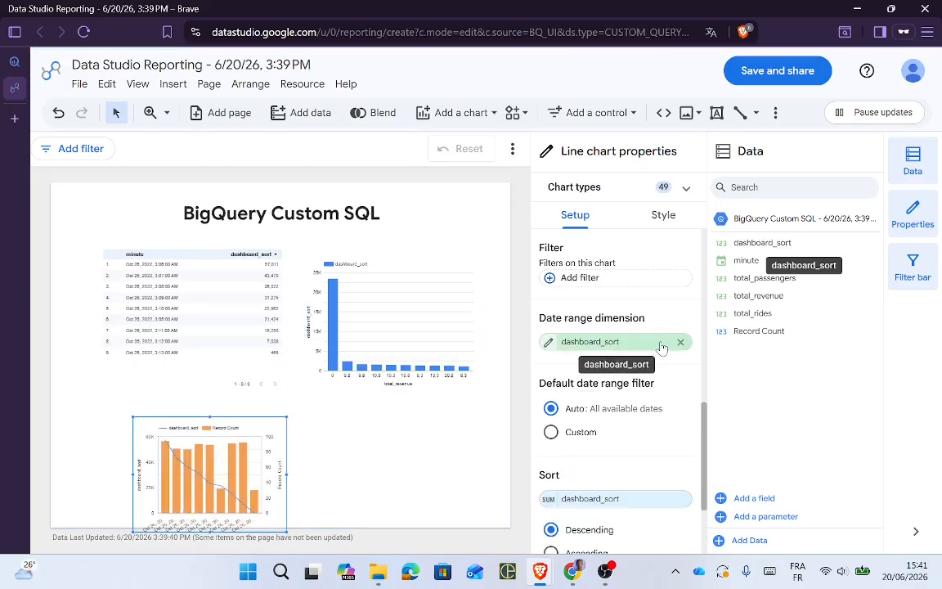
Step: Consult the next lab instruction and replace the combo chart's X-axis dimension minute with dashboard_sort
{"action": "key", "text": "alt+Tab"}
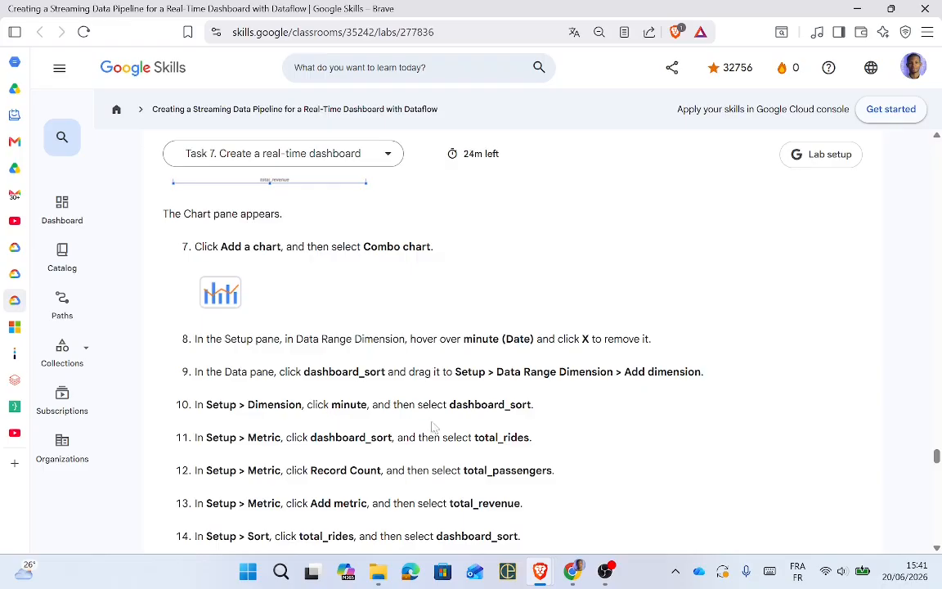
{"action": "key", "text": "alt+Tab"}
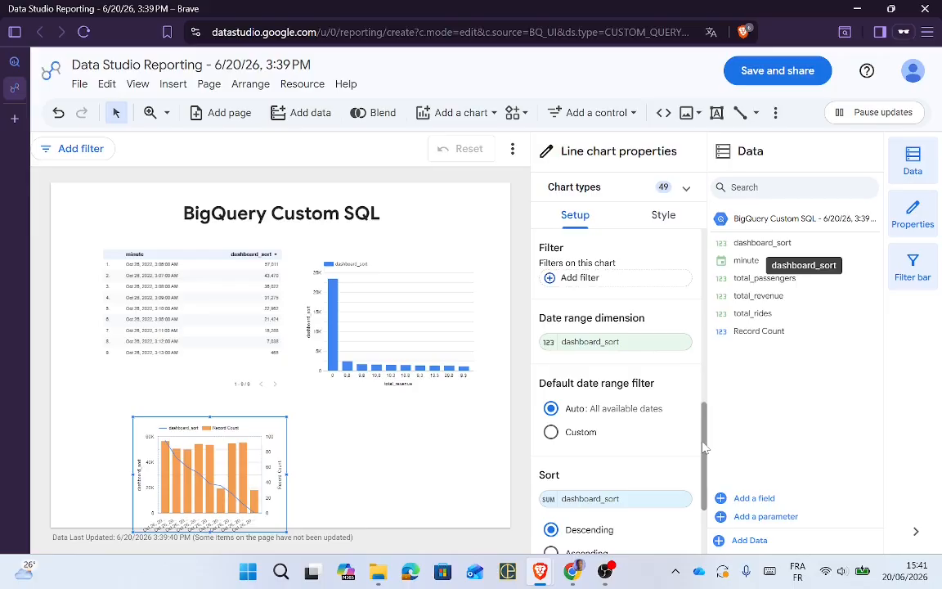
{"action": "left_click_drag", "start_coordinate": [705, 446], "coordinate": [722, 291]}
{"action": "key", "text": "alt+Tab"}
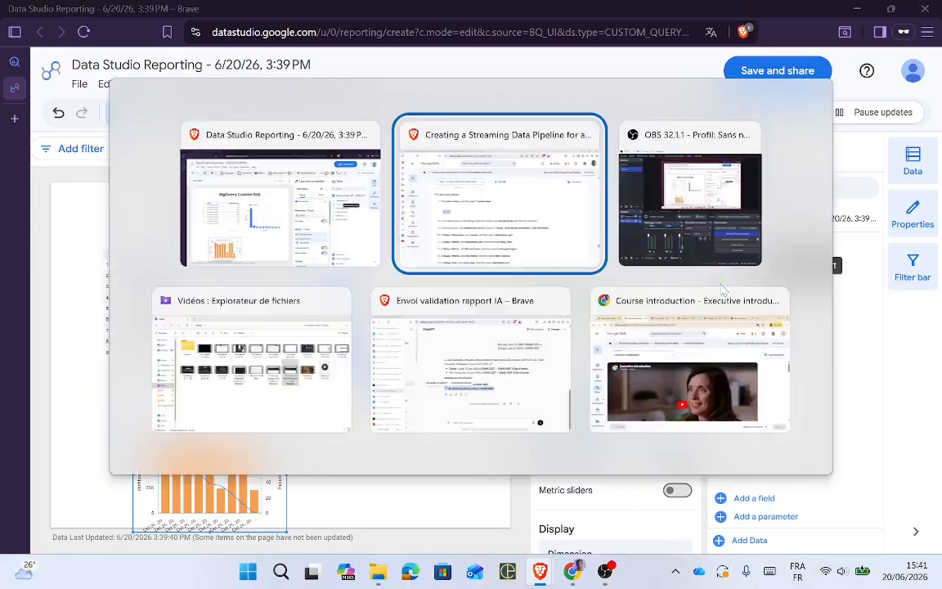
{"action": "key", "text": "alt+Tab"}
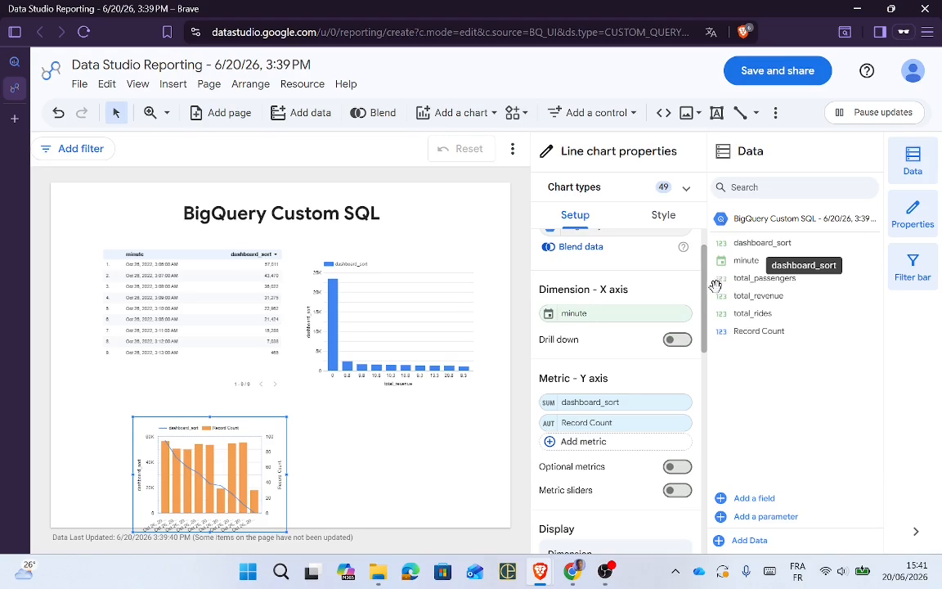
{"action": "left_click", "coordinate": [652, 326]}
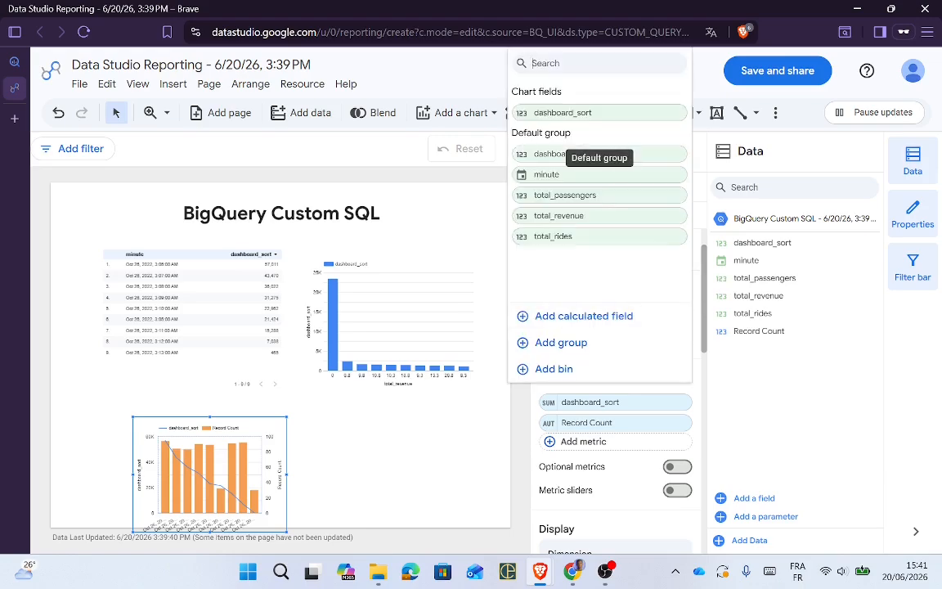
{"action": "left_click", "coordinate": [554, 114]}
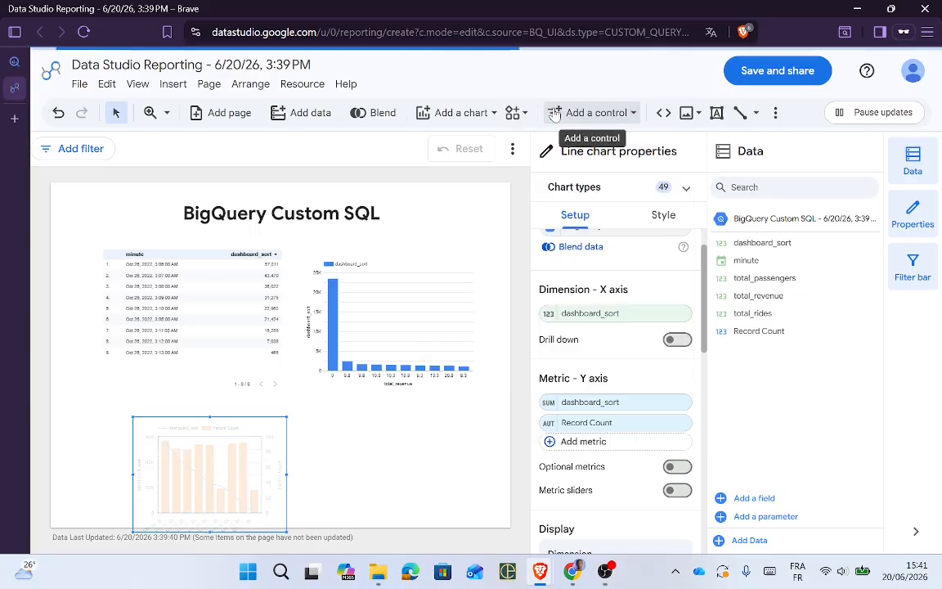
Step: Consult the lab's metric instructions and replace the combo chart's dashboard_sort metric with total_rides
{"action": "key", "text": "alt+Tab"}
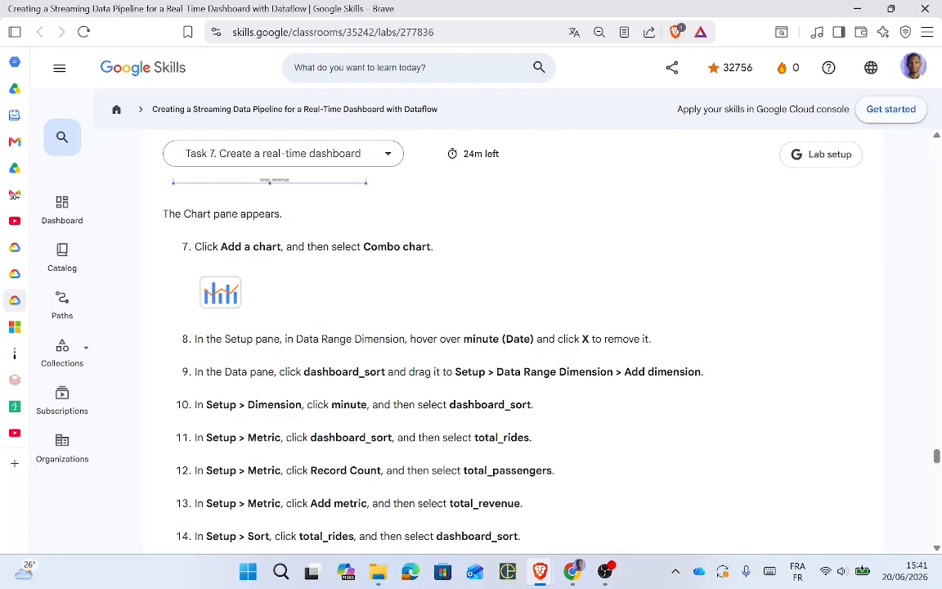
{"action": "key", "text": "alt+Tab"}
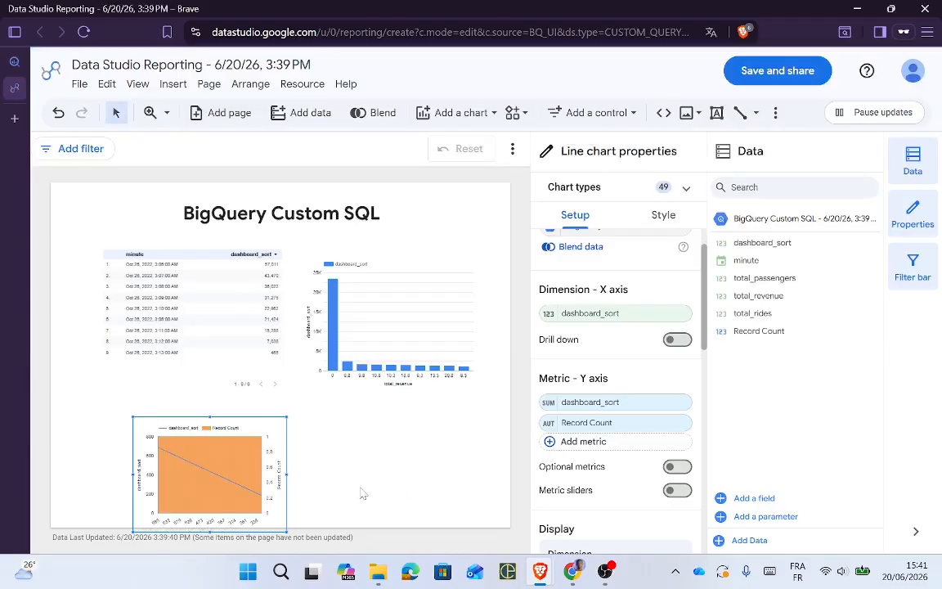
{"action": "key", "text": "alt+Tab"}
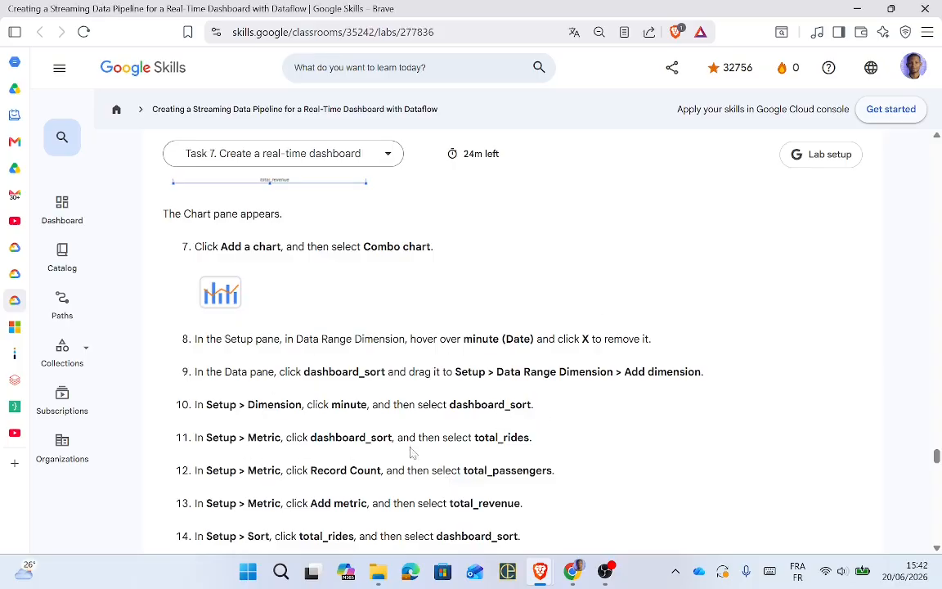
{"action": "key", "text": "alt+Tab"}
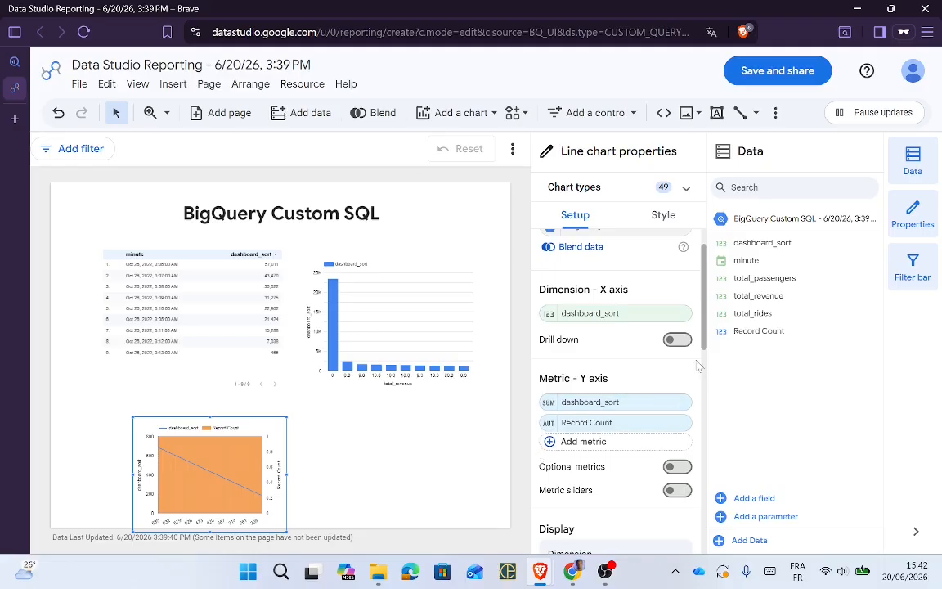
{"action": "left_click", "coordinate": [609, 403]}
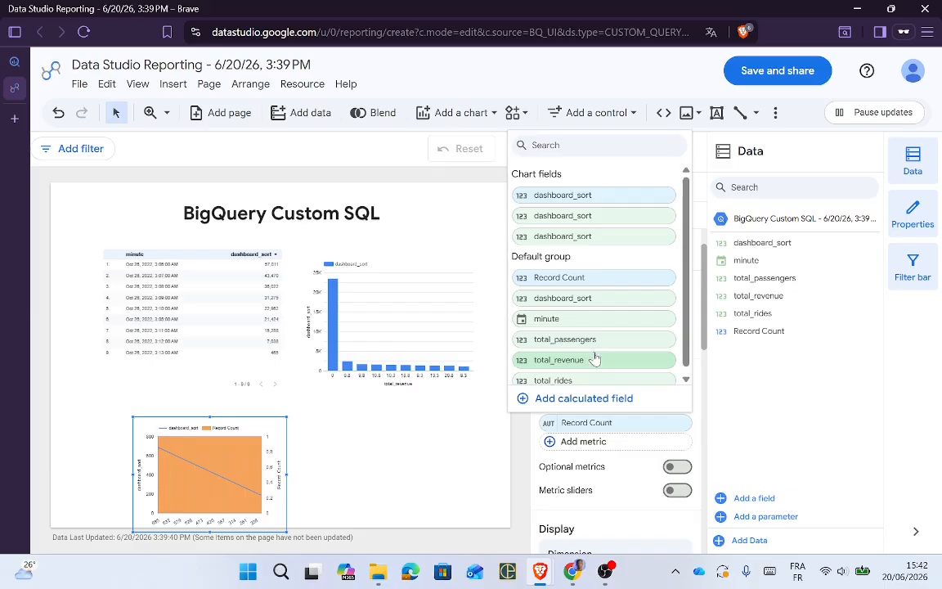
{"action": "left_click", "coordinate": [575, 381]}
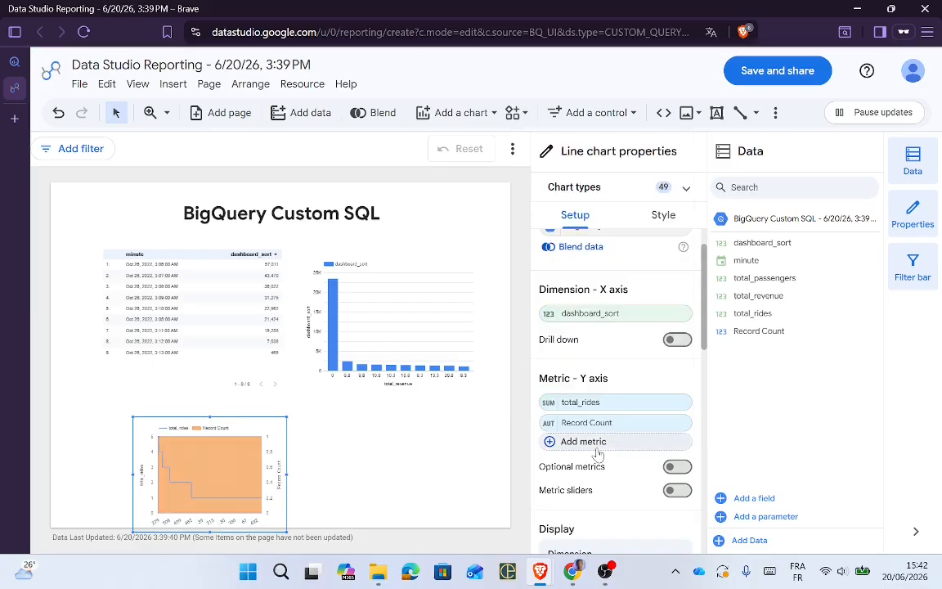
Step: Check the next lab instruction and replace the combo chart's Record Count metric with total_passengers
{"action": "key", "text": "alt+Tab"}
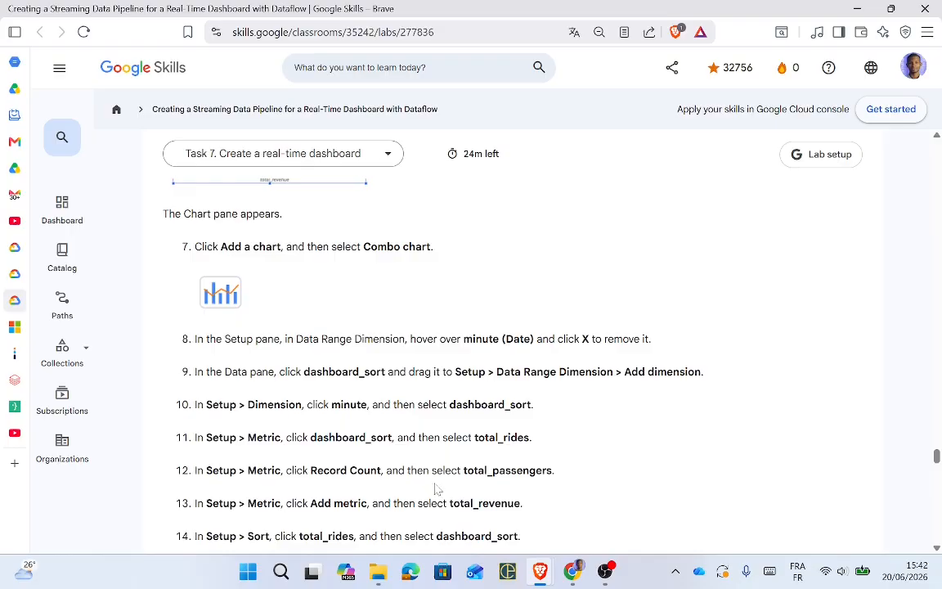
{"action": "key", "text": "alt+Tab"}
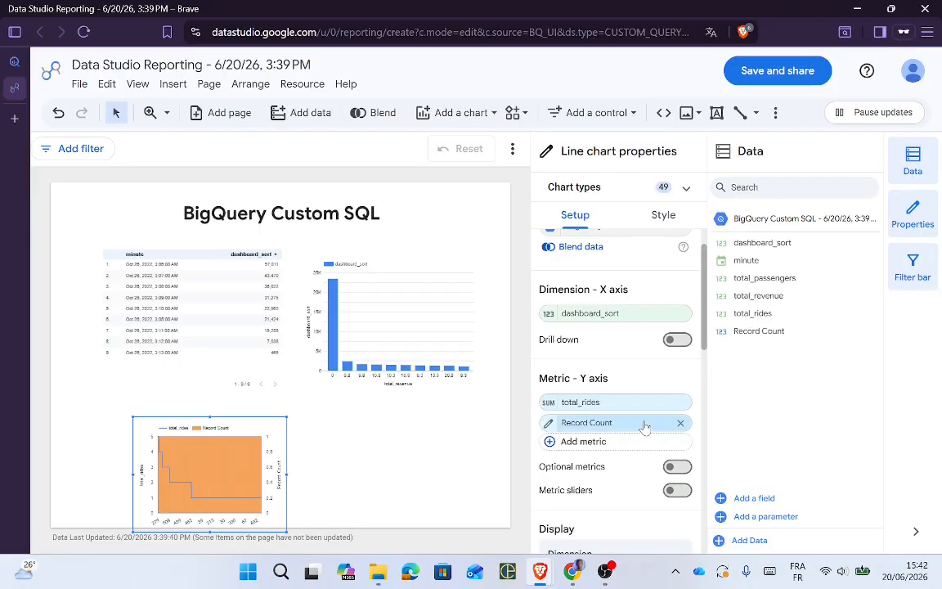
{"action": "left_click", "coordinate": [645, 426]}
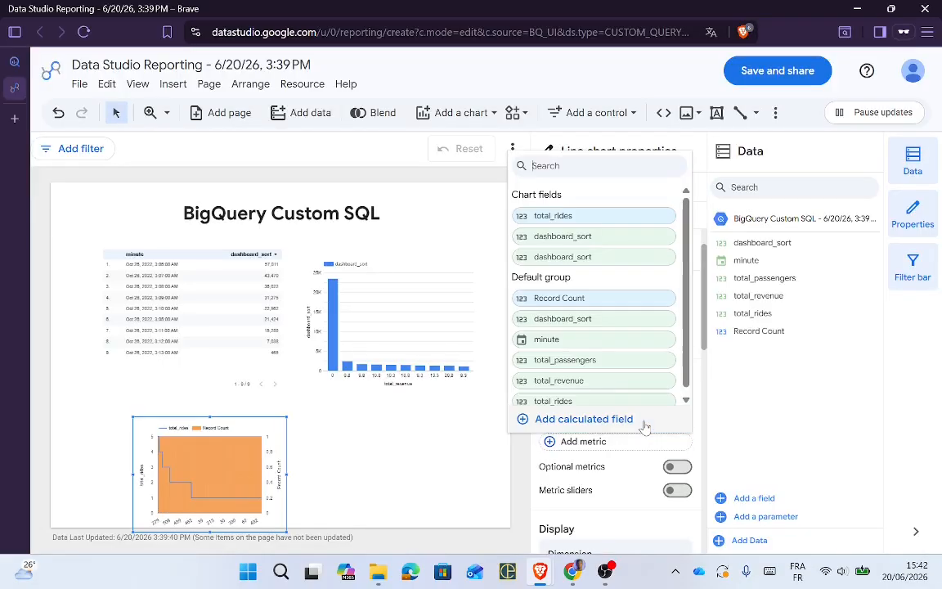
{"action": "left_click", "coordinate": [595, 361]}
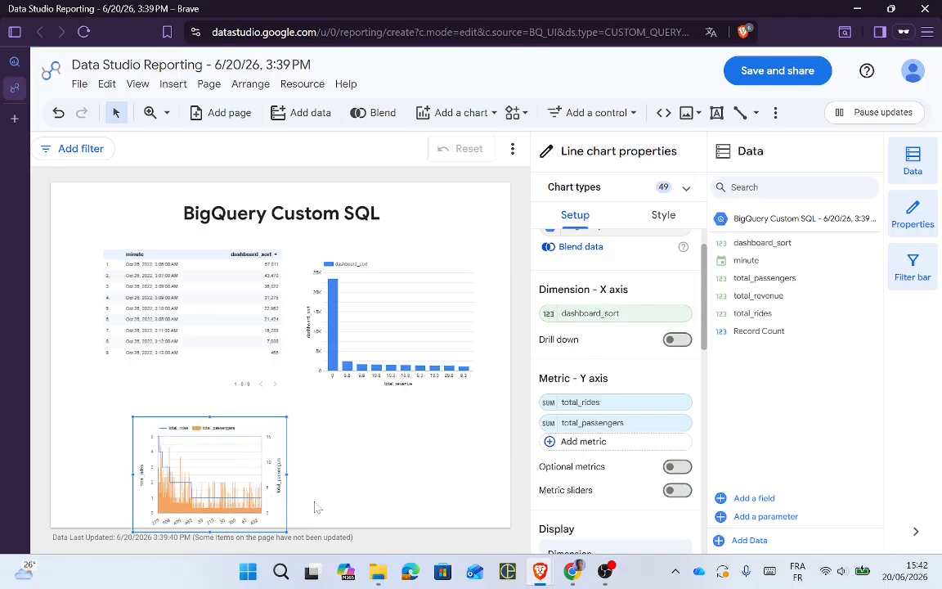
Step: Consult the lab's next metric instruction and add total_revenue as a third Y-axis metric of the combo chart
{"action": "key", "text": "alt+Tab"}
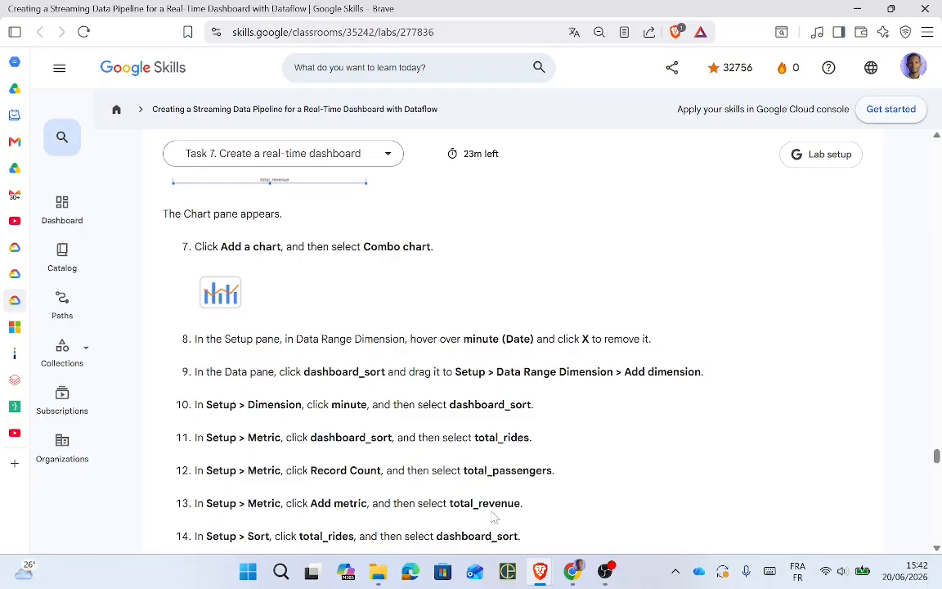
{"action": "key", "text": "alt+Tab"}
{"action": "left_click", "coordinate": [608, 443]}
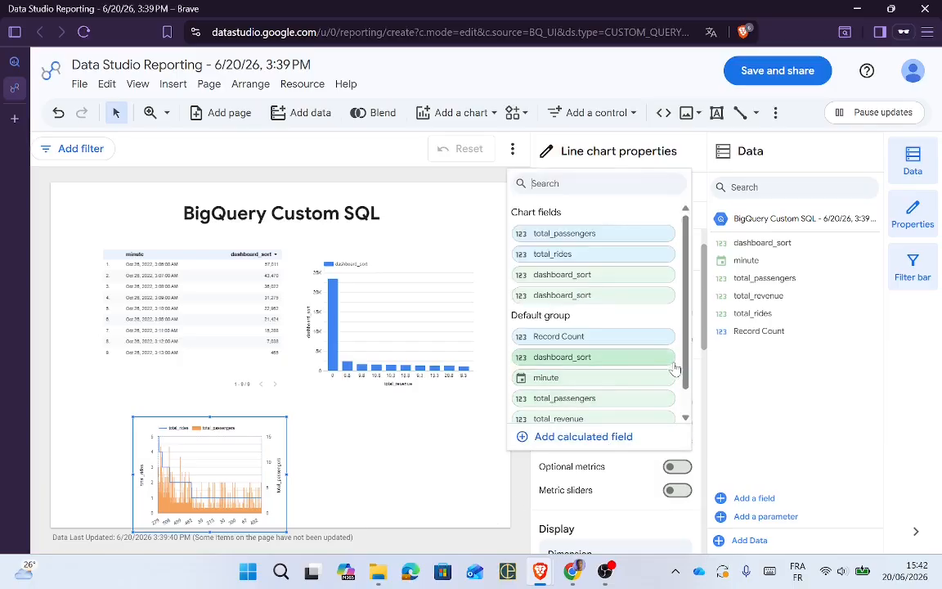
{"action": "scroll", "coordinate": [687, 368], "scroll_direction": "down", "scroll_amount": 1}
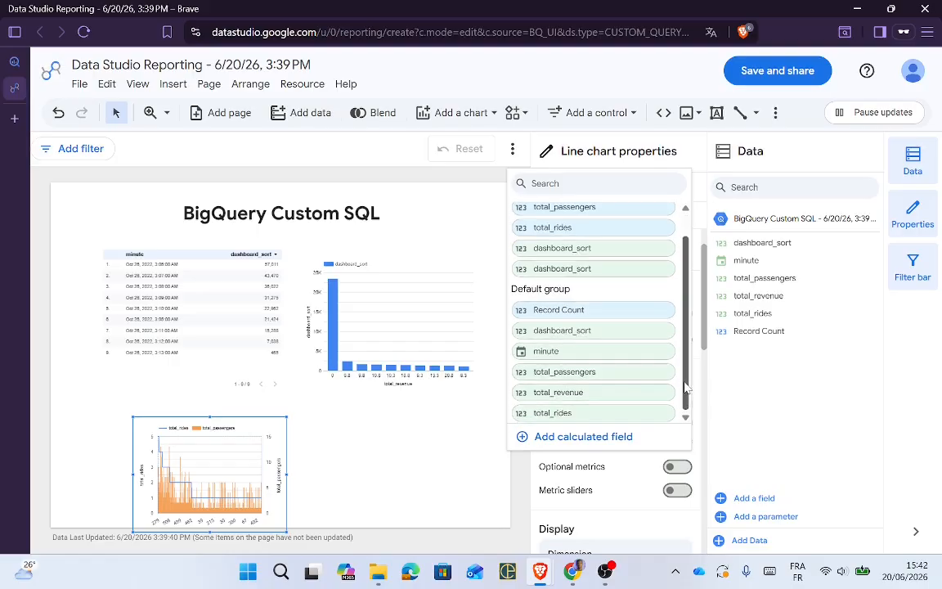
{"action": "left_click", "coordinate": [608, 400]}
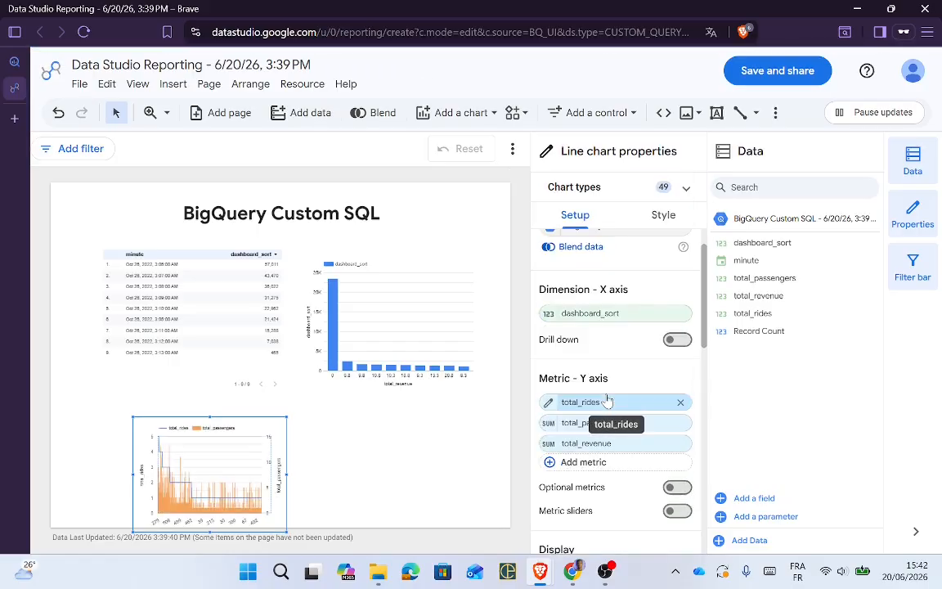
Step: Check the lab's sort instruction and replace the combo chart's total_rides sort field with dashboard_sort
{"action": "key", "text": "alt+Tab"}
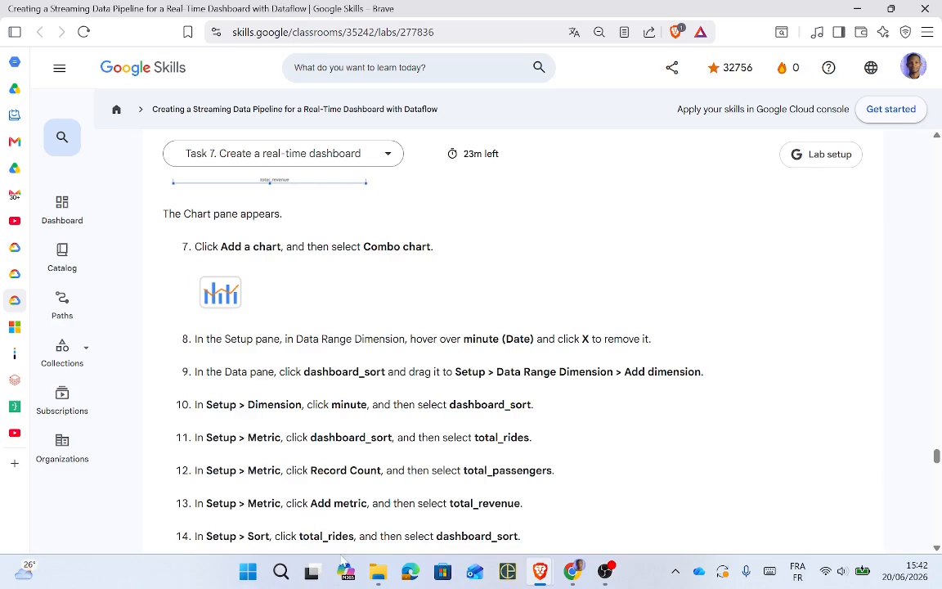
{"action": "key", "text": "alt+Tab"}
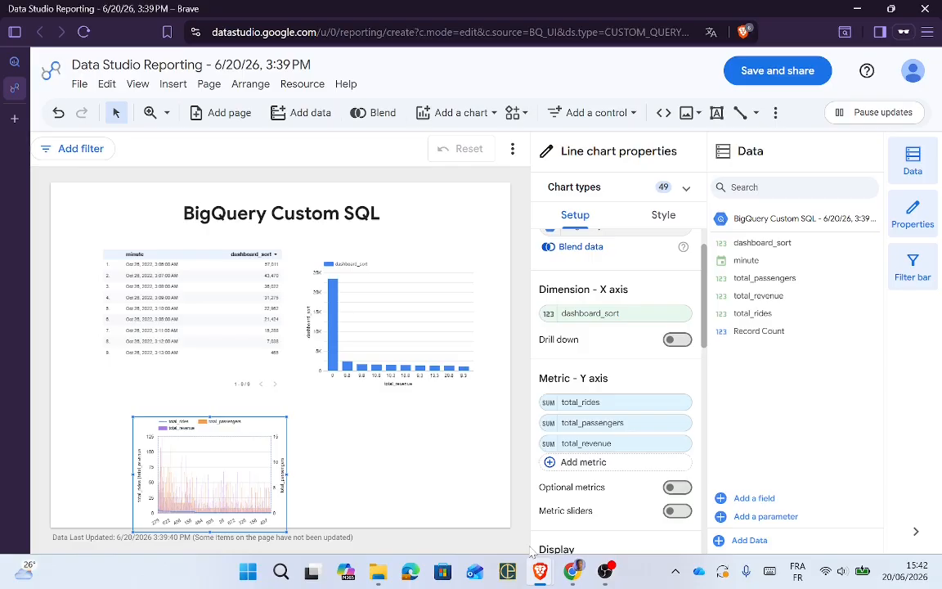
{"action": "left_click_drag", "start_coordinate": [704, 324], "coordinate": [702, 538]}
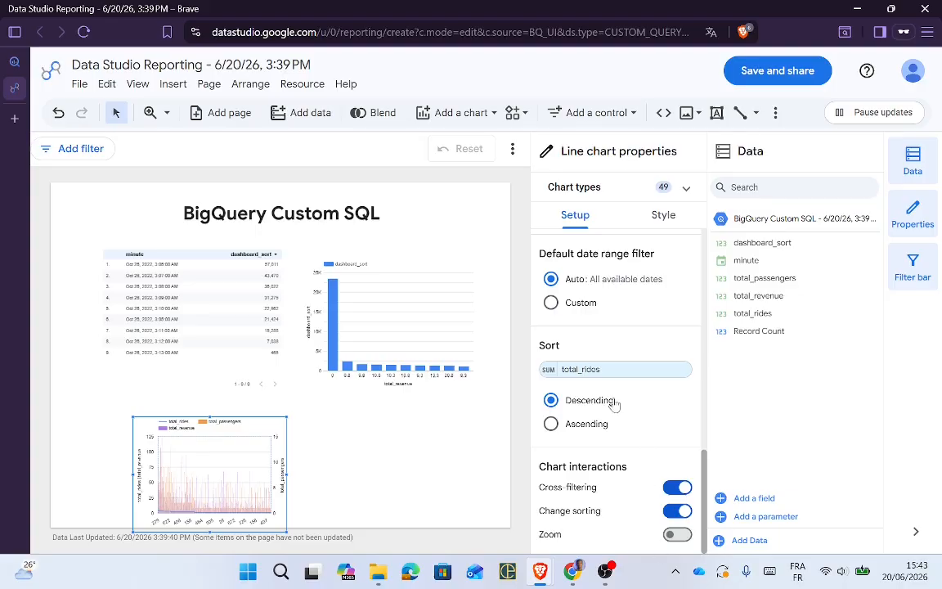
{"action": "left_click", "coordinate": [591, 373]}
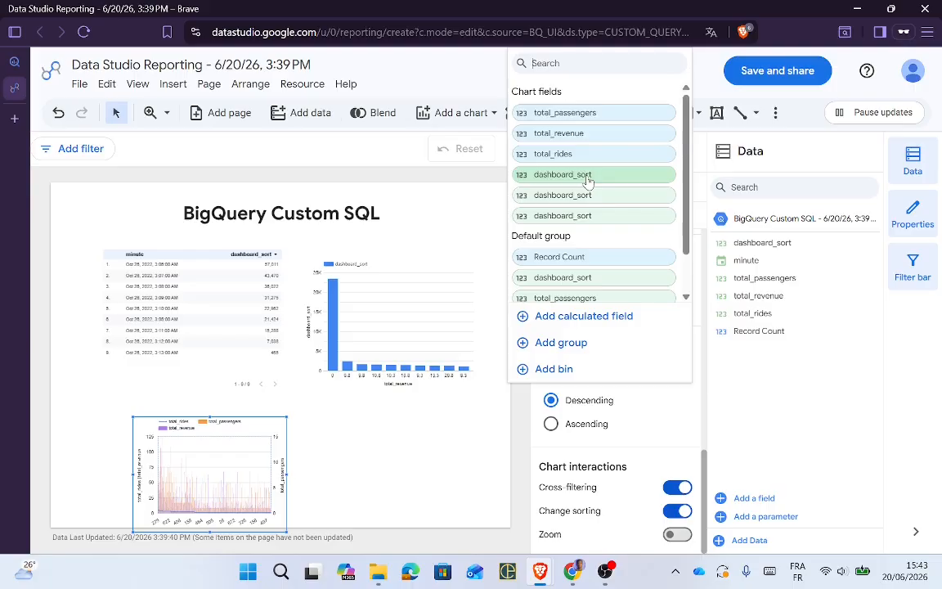
{"action": "left_click", "coordinate": [587, 175]}
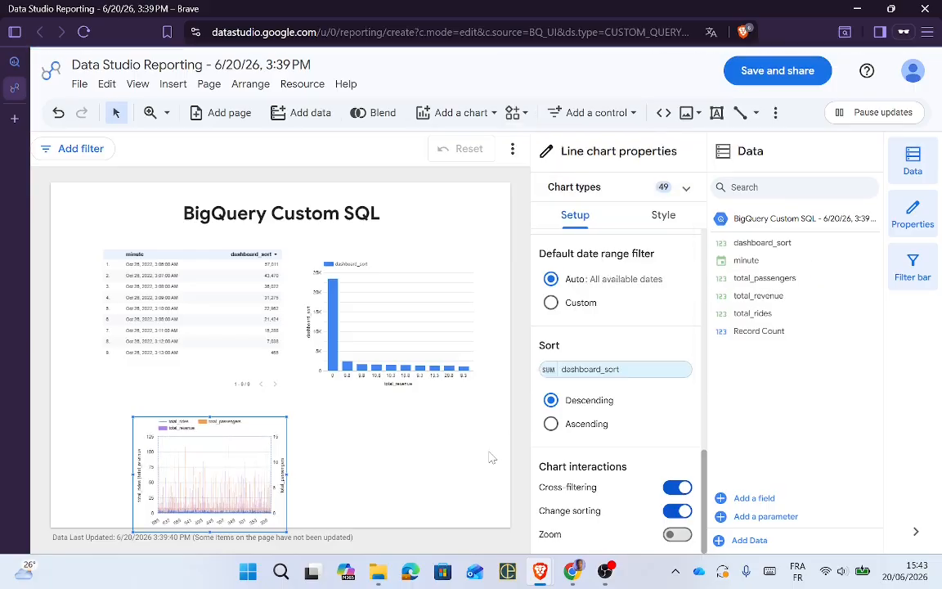
Step: Read the lab's remaining sort instruction and set the combo chart's sort order to Ascending
{"action": "key", "text": "alt+Tab"}
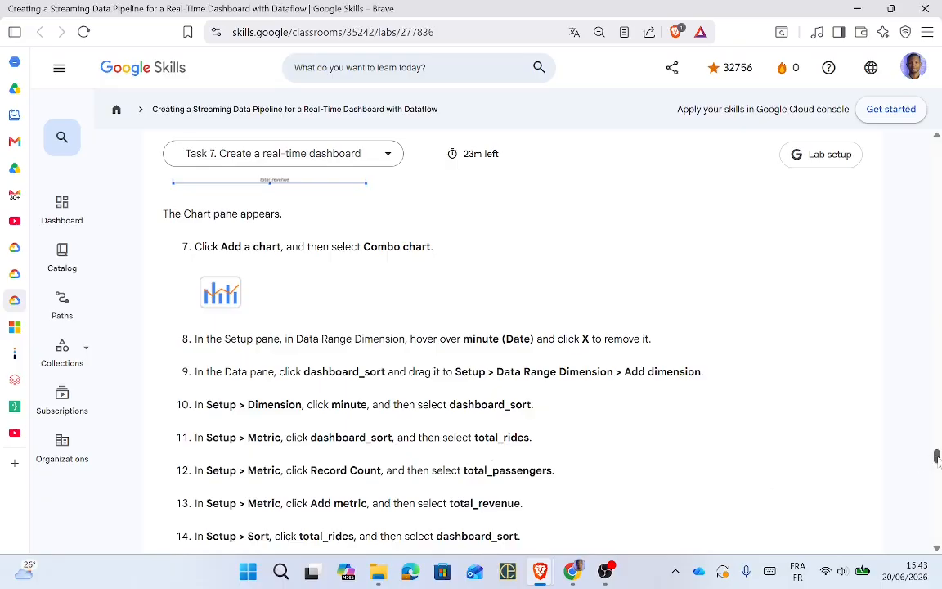
{"action": "left_click_drag", "start_coordinate": [937, 460], "coordinate": [937, 466]}
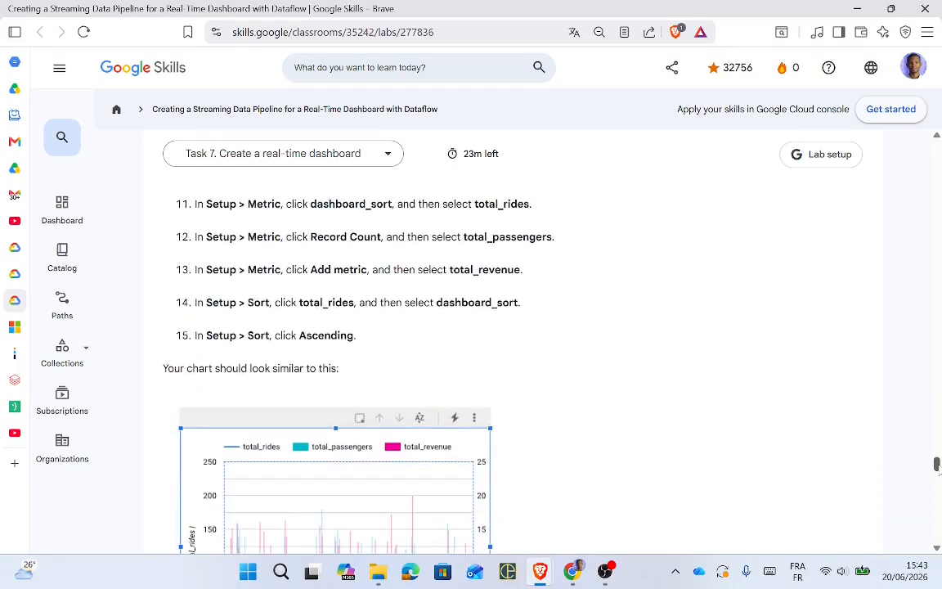
{"action": "key", "text": "alt+Tab"}
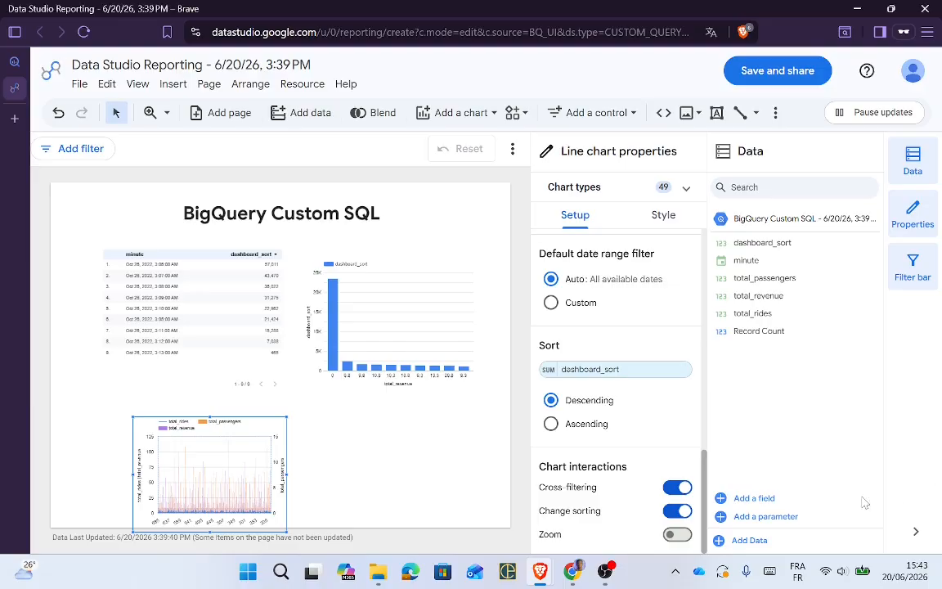
{"action": "left_click", "coordinate": [553, 423]}
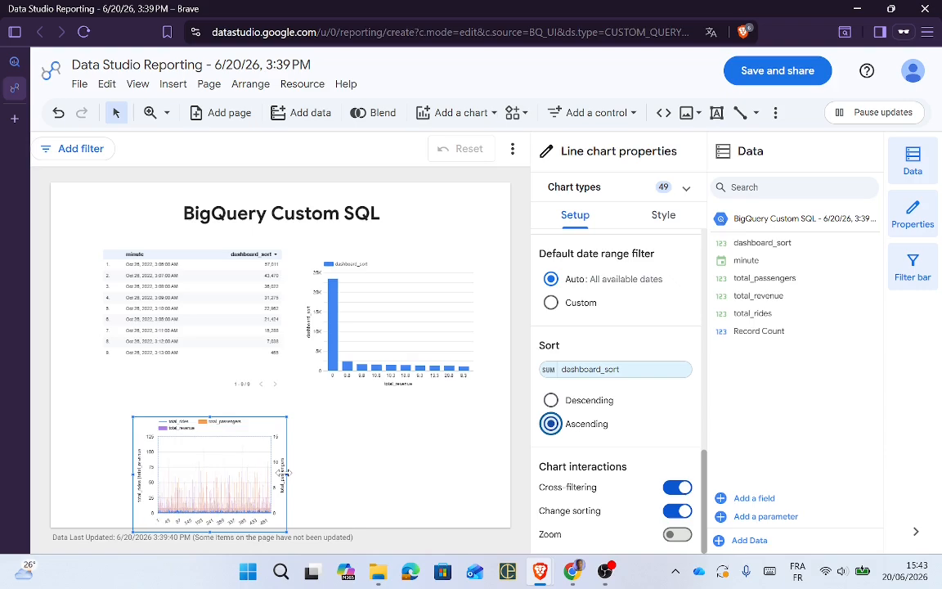
Step: Widen and centre the combo chart below the table and bar chart, and compare it with the lab's sample chart
{"action": "left_click_drag", "start_coordinate": [286, 473], "coordinate": [404, 448]}
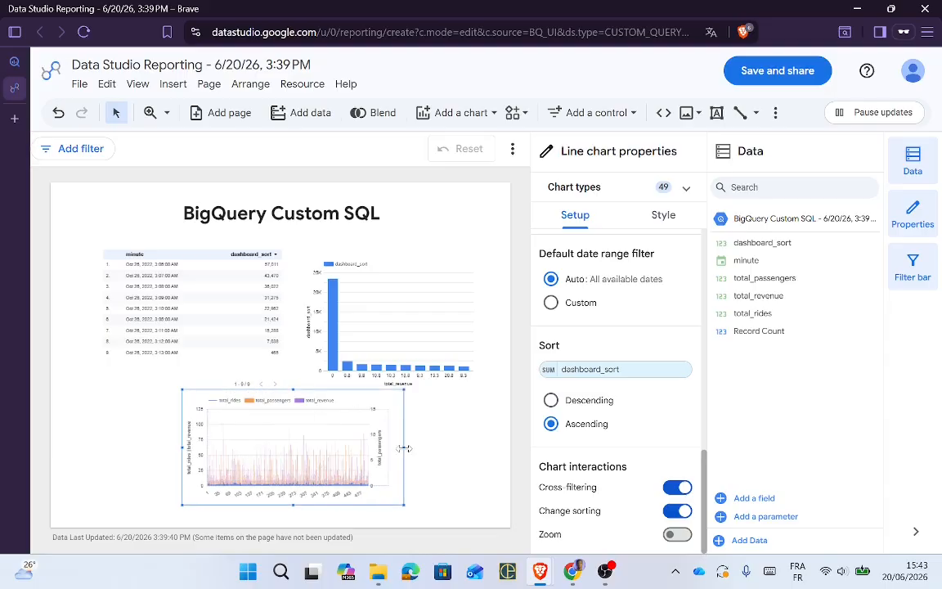
{"action": "key", "text": "alt+Tab"}
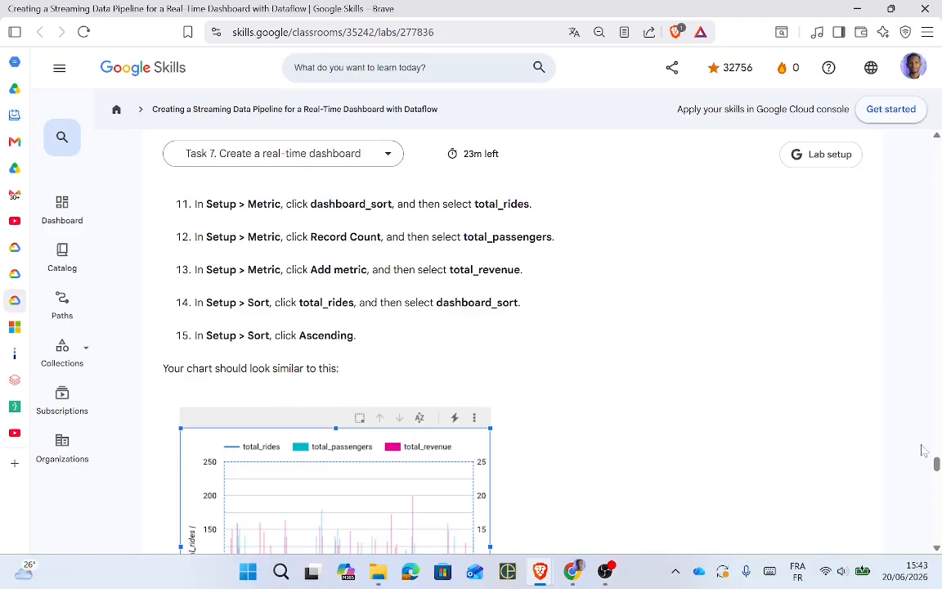
{"action": "left_click_drag", "start_coordinate": [937, 464], "coordinate": [937, 469]}
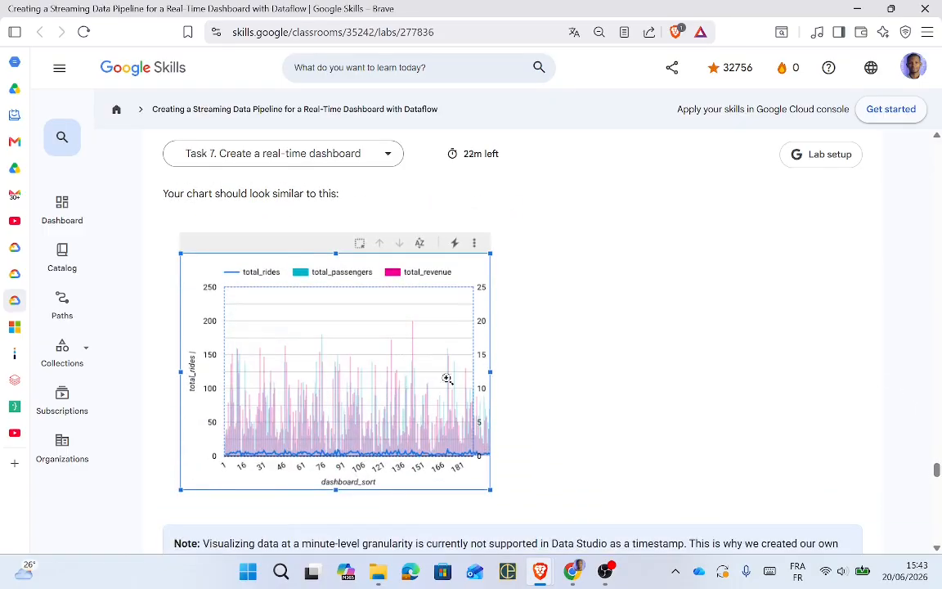
{"action": "key", "text": "alt+Tab"}
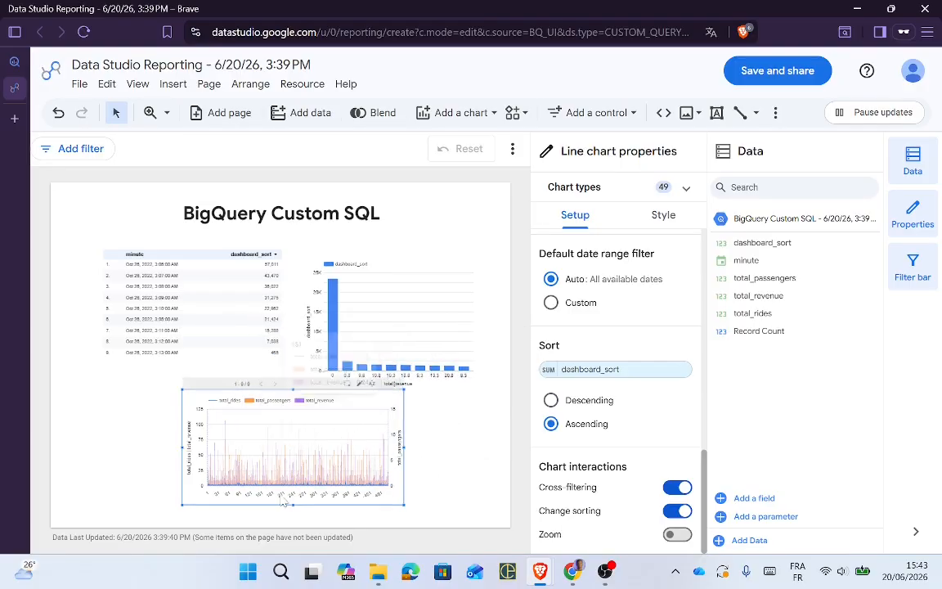
{"action": "key", "text": "alt+Tab"}
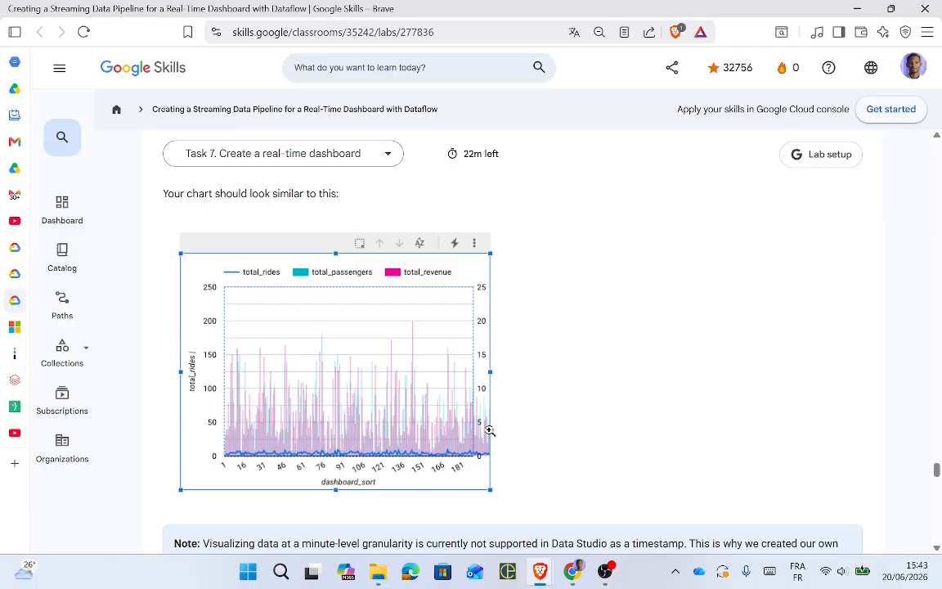
Step: Find the lab's instructions for saving the dashboard and start saving and sharing the report
{"action": "key", "text": "alt"}
{"action": "left_click_drag", "start_coordinate": [937, 471], "coordinate": [939, 88]}
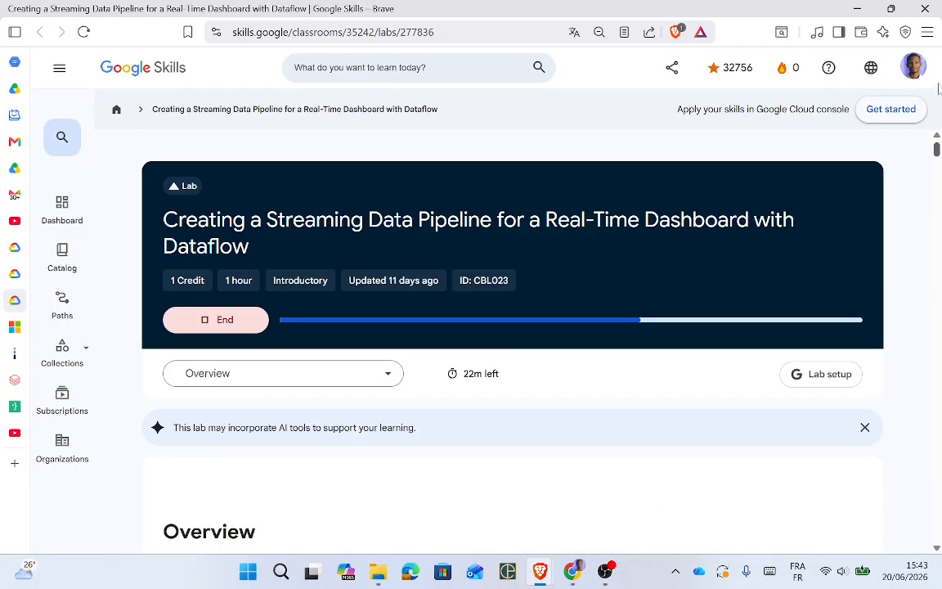
{"action": "left_click_drag", "start_coordinate": [932, 151], "coordinate": [938, 489]}
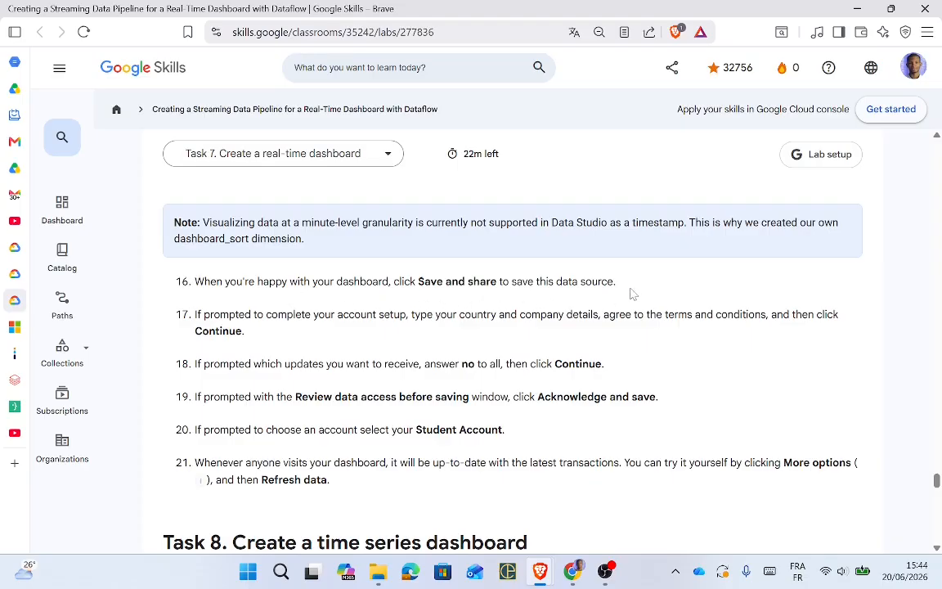
{"action": "key", "text": "alt+Tab"}
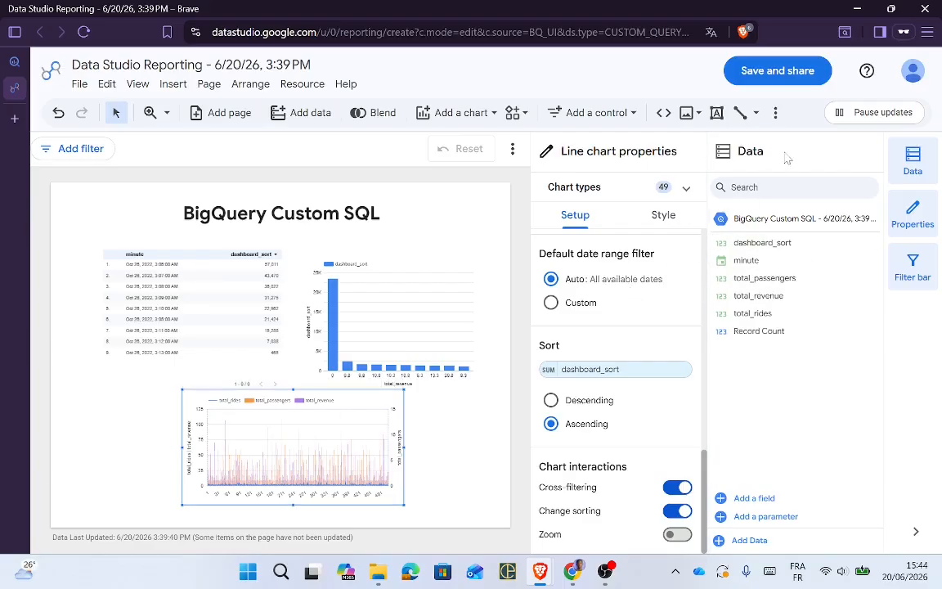
{"action": "left_click", "coordinate": [804, 72]}
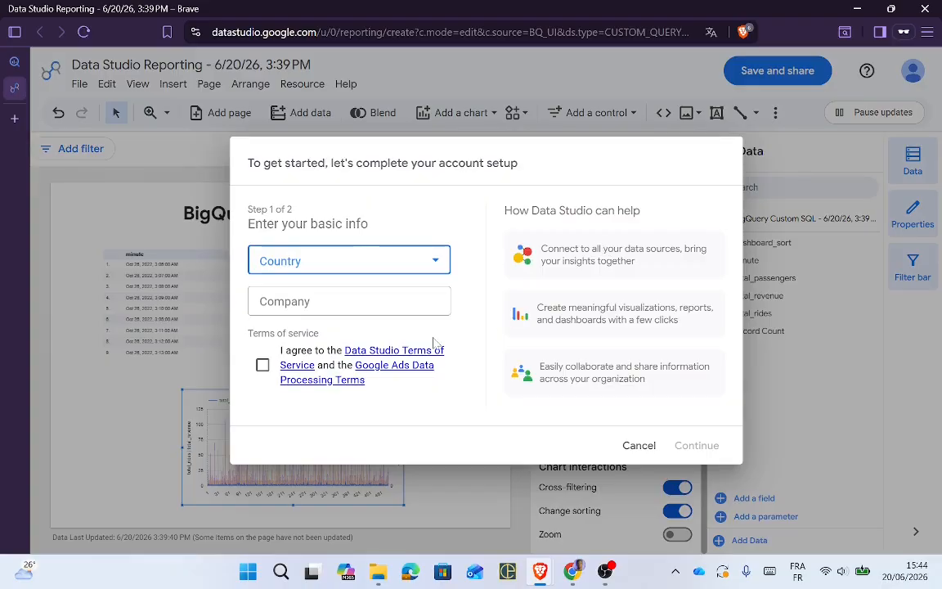
Step: Complete the basic account info with country Côte d'Ivoire and company AIMS, agree to the terms of service, and continue
{"action": "left_click", "coordinate": [406, 272]}
{"action": "key", "text": "c"}
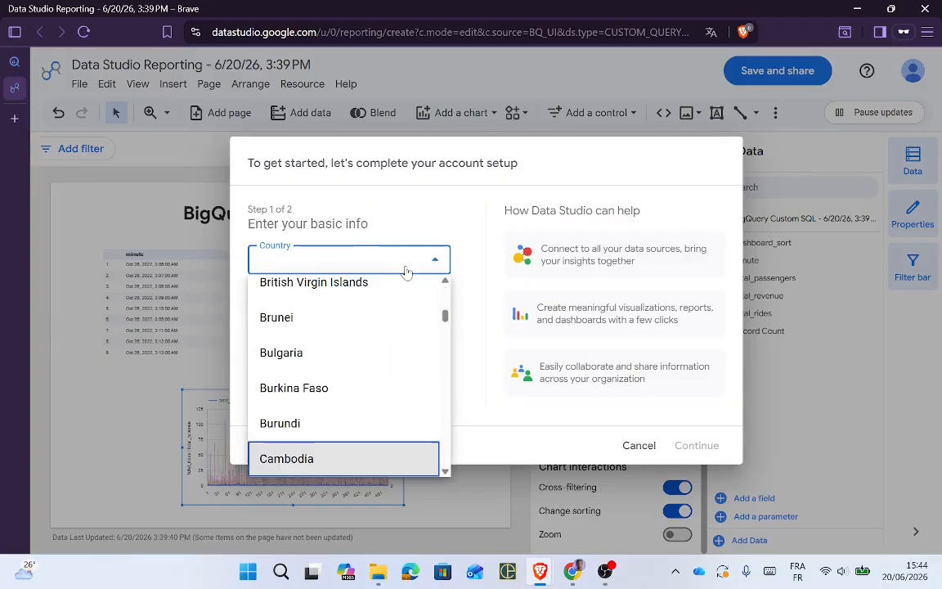
{"action": "left_click_drag", "start_coordinate": [446, 316], "coordinate": [448, 332]}
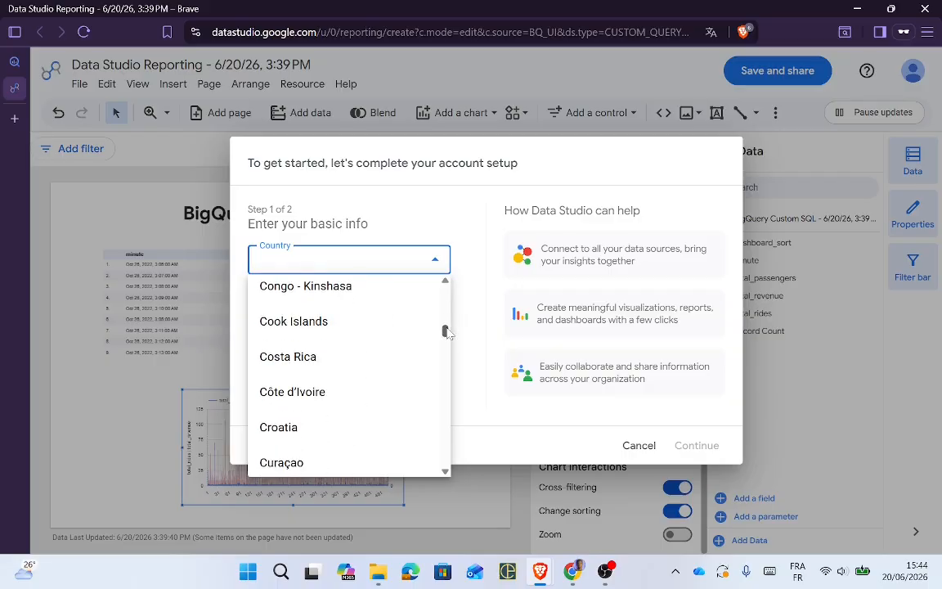
{"action": "left_click", "coordinate": [332, 394]}
{"action": "left_click", "coordinate": [349, 301]}
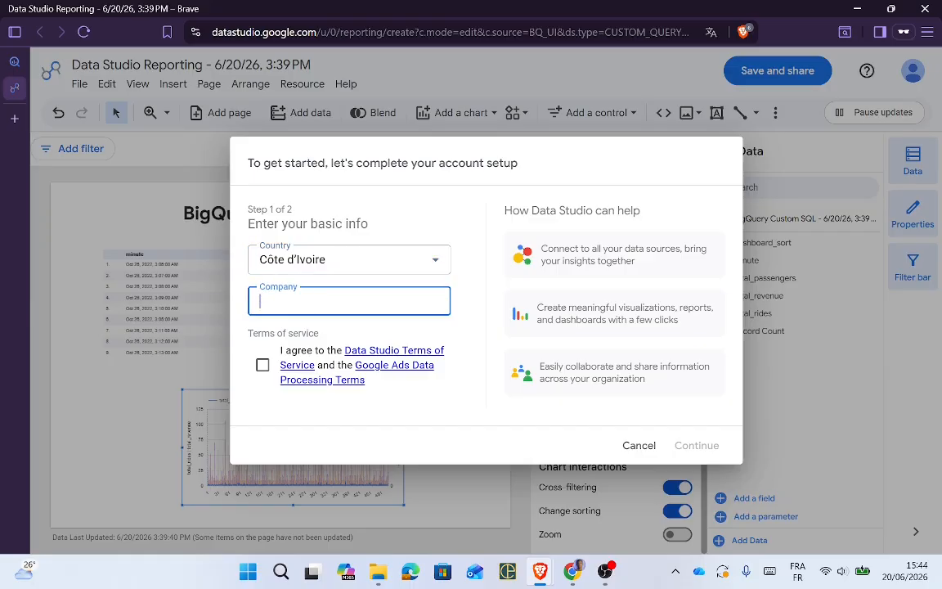
{"action": "type", "text": "Al"}
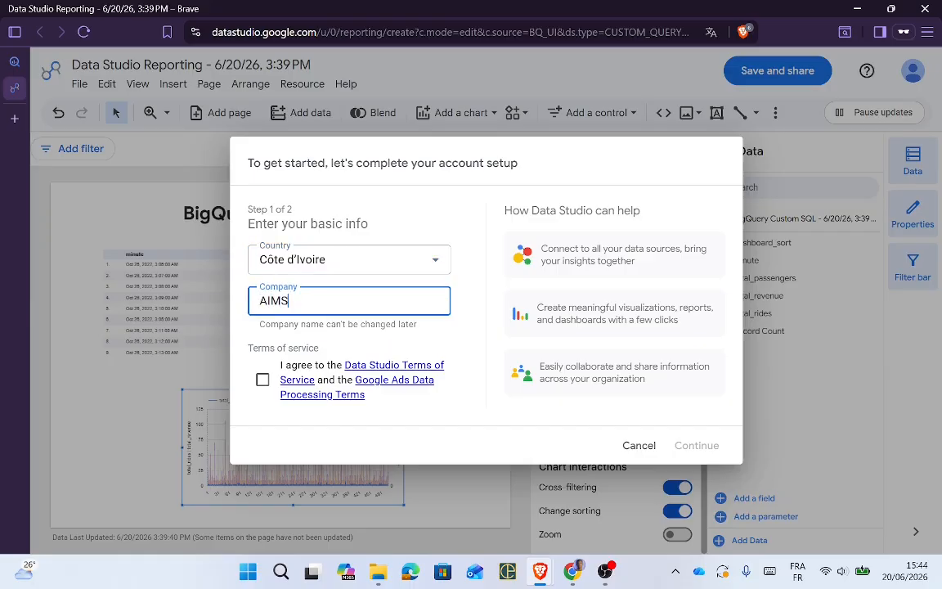
{"action": "left_click", "coordinate": [262, 379]}
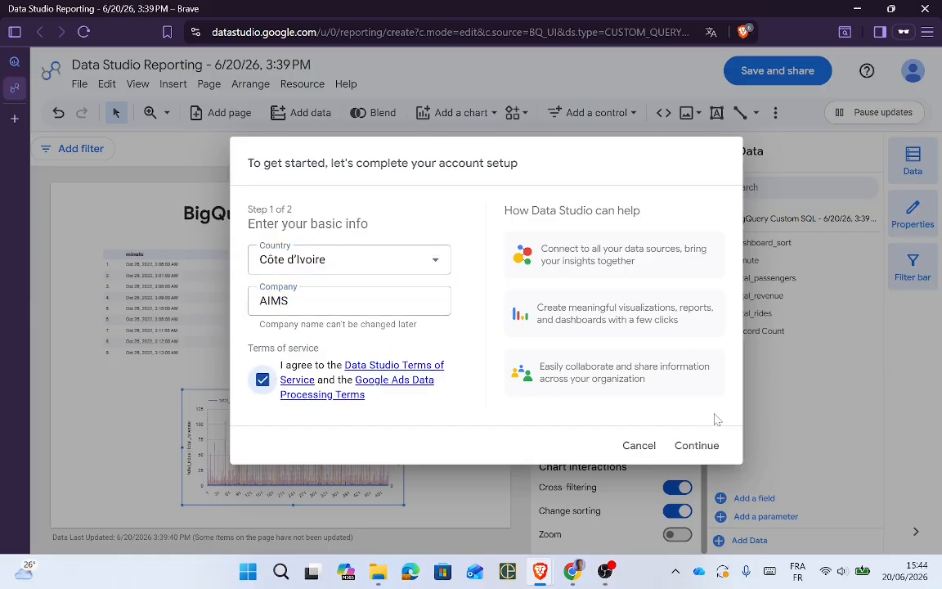
{"action": "key", "text": "alt+Tab"}
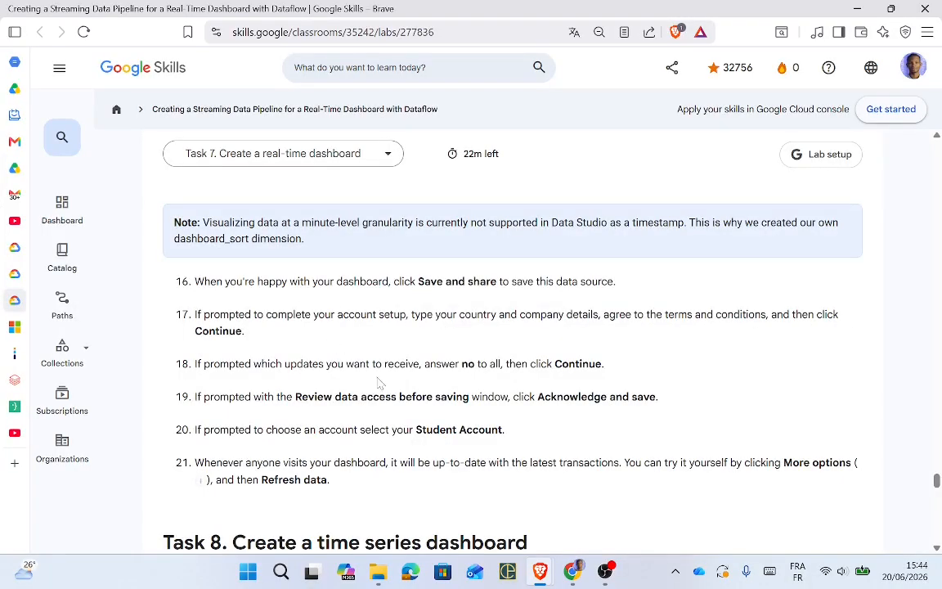
{"action": "key", "text": "alt+Tab"}
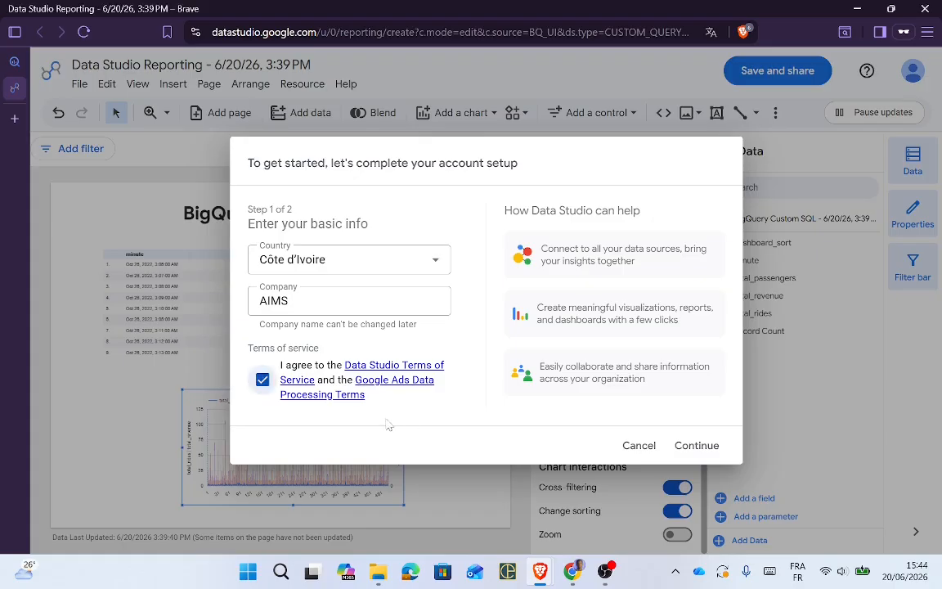
{"action": "left_click", "coordinate": [695, 446]}
Step: Following the lab instructions, answer No to tips and recommendations, product announcements and market research in the account setup
{"action": "key", "text": "alt+Tab"}
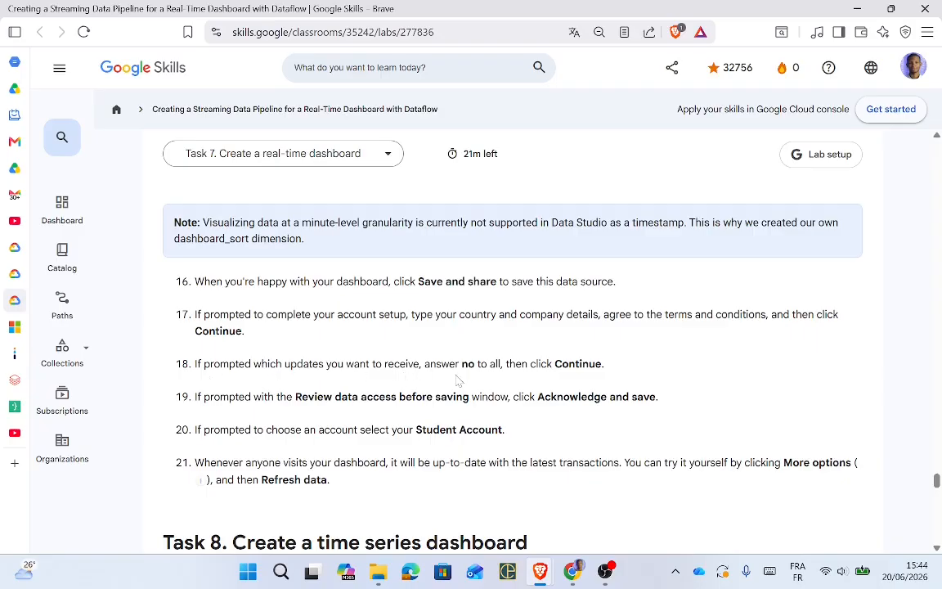
{"action": "key", "text": "alt+Tab"}
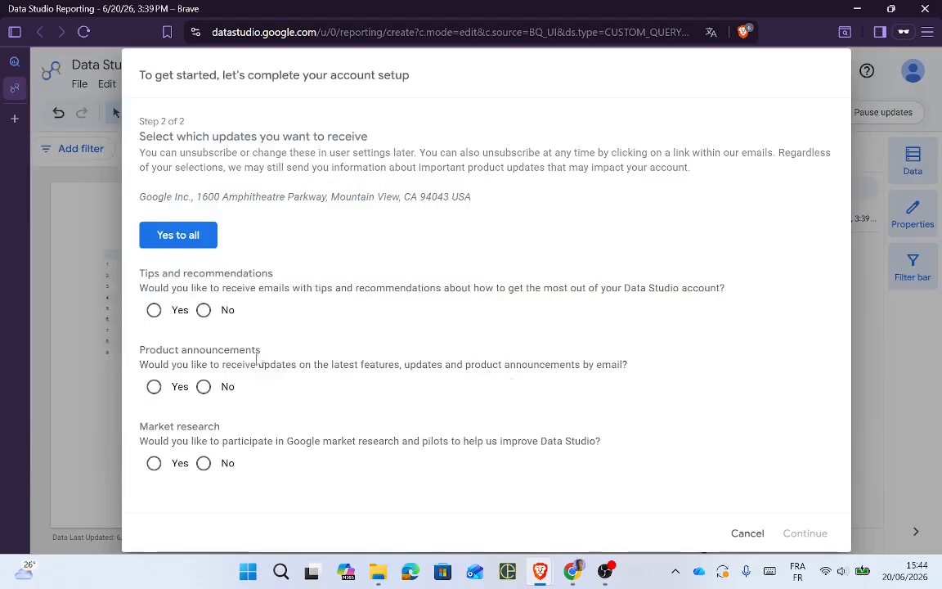
{"action": "left_click", "coordinate": [204, 310]}
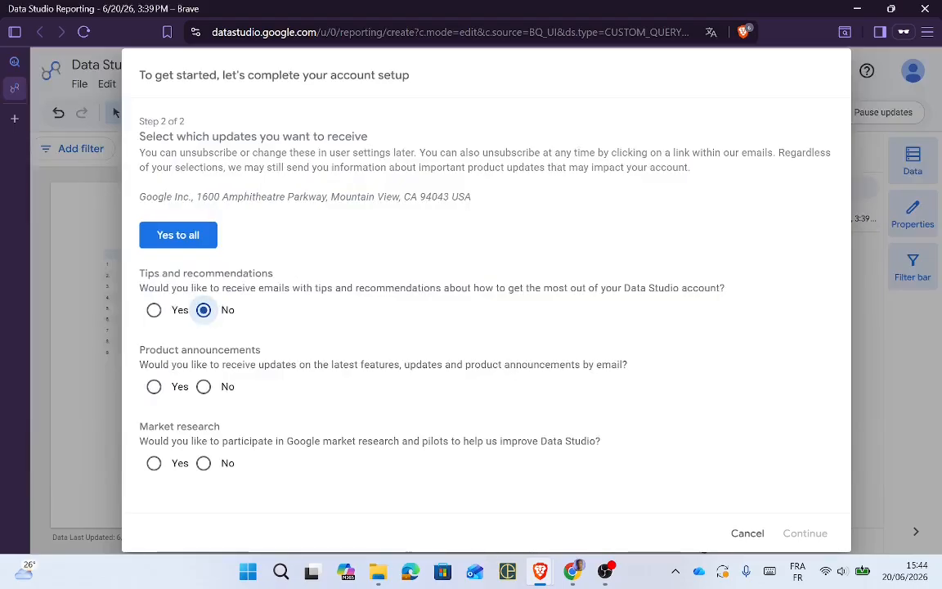
{"action": "left_click", "coordinate": [204, 387]}
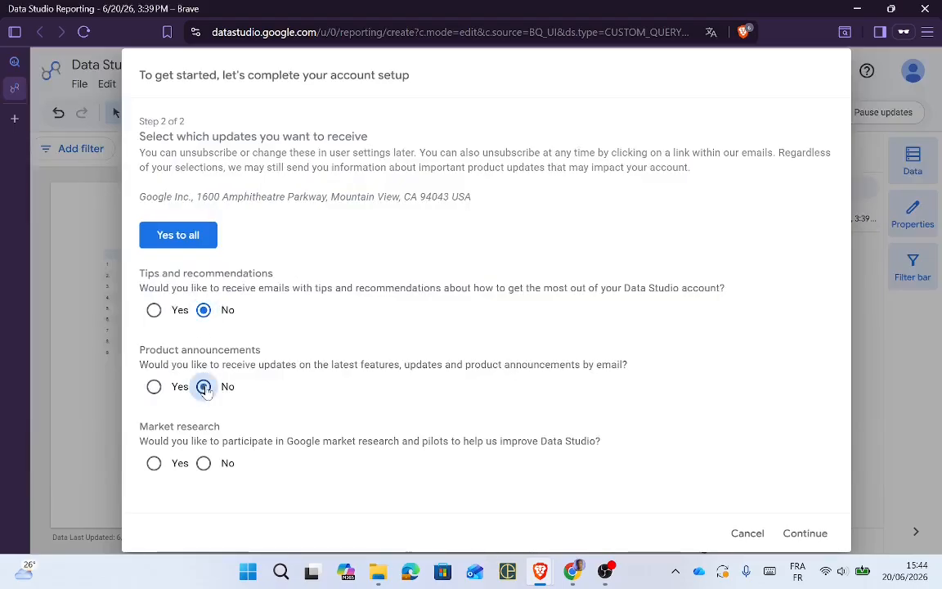
{"action": "left_click", "coordinate": [204, 463]}
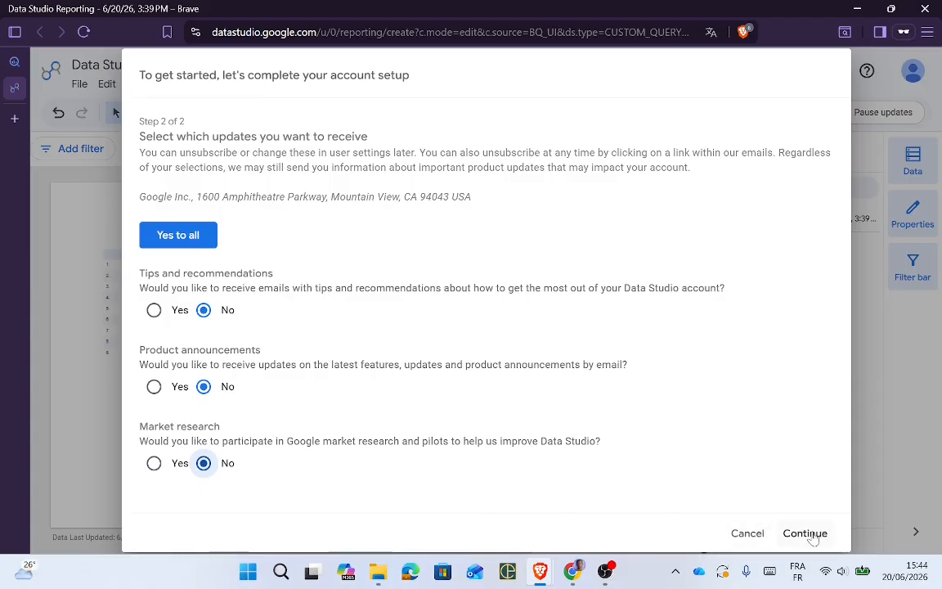
{"action": "key", "text": "alt+Tab"}
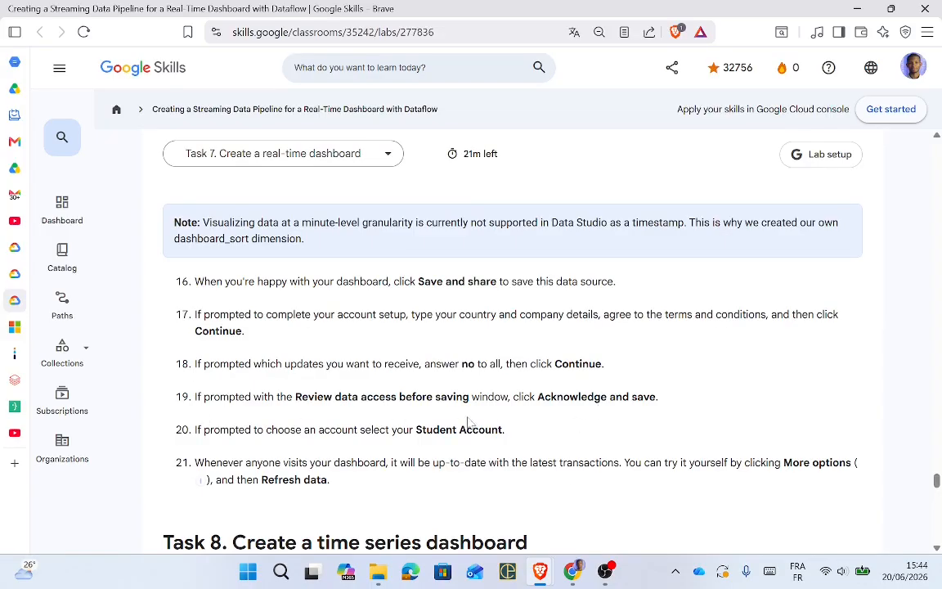
Step: Acknowledge the data access review, save the report, and choose the student account to continue to Data Studio
{"action": "key", "text": "alt+Tab"}
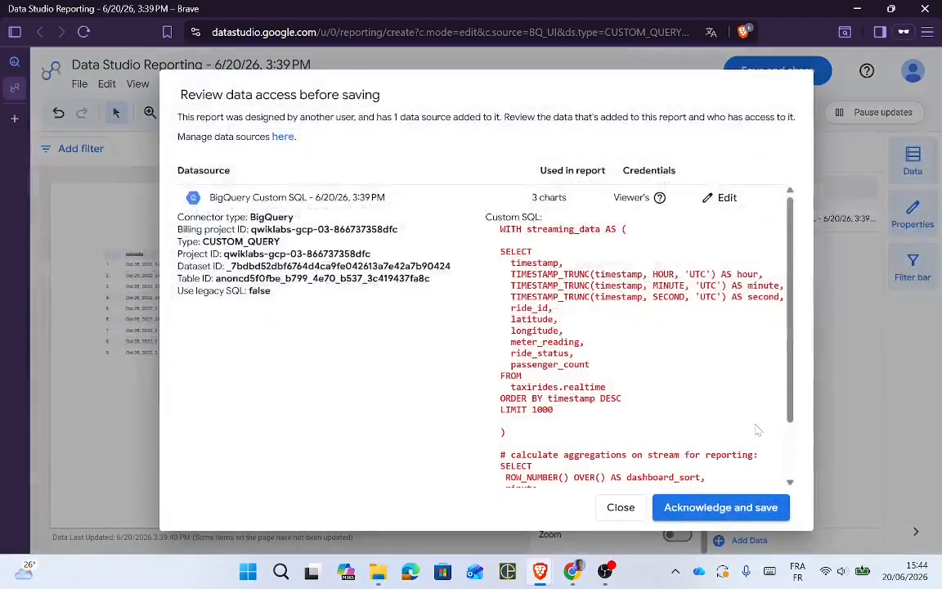
{"action": "left_click", "coordinate": [719, 509]}
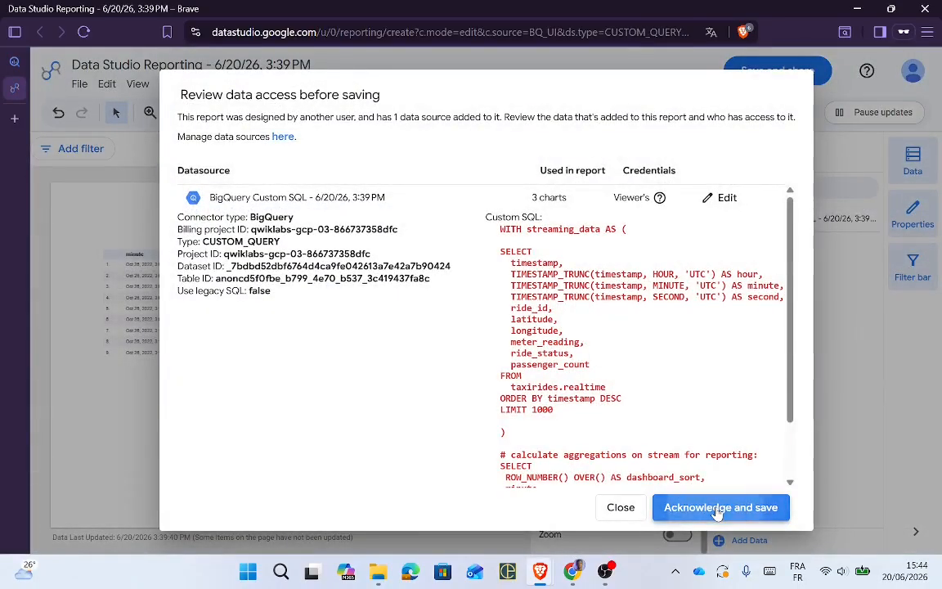
{"action": "key", "text": "alt+Tab"}
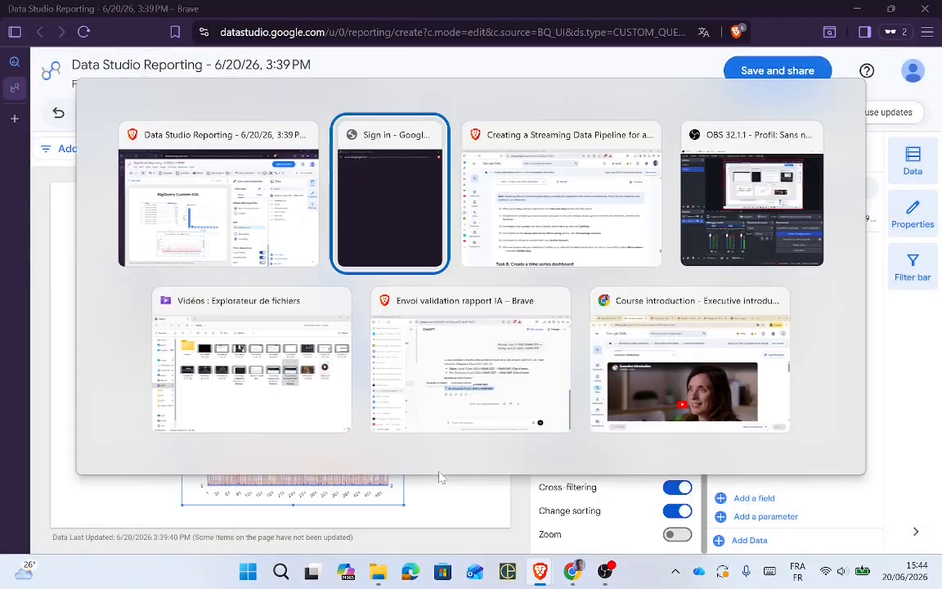
{"action": "key", "text": "alt+Tab"}
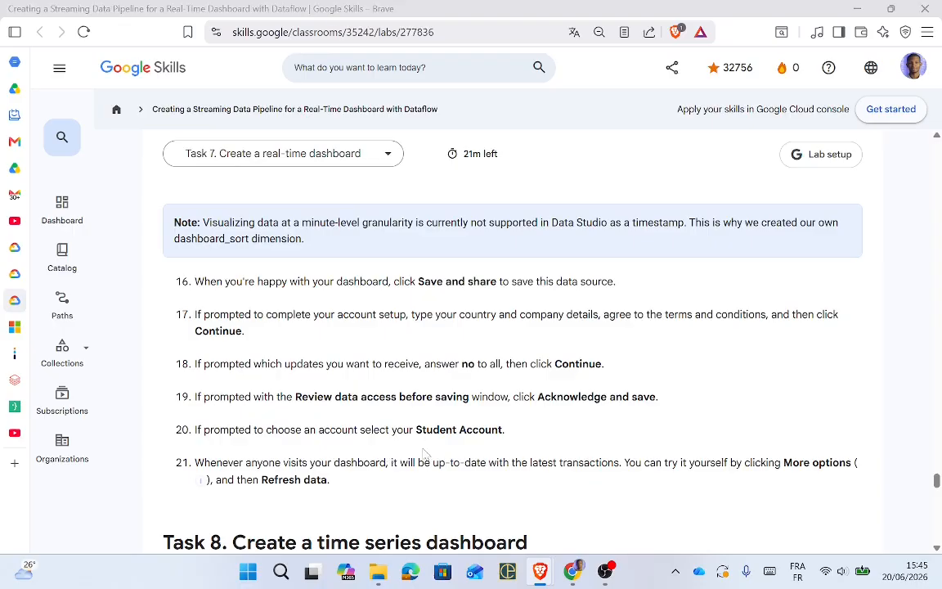
{"action": "key", "text": "alt+Tab"}
{"action": "key", "text": "alt+Tab"}
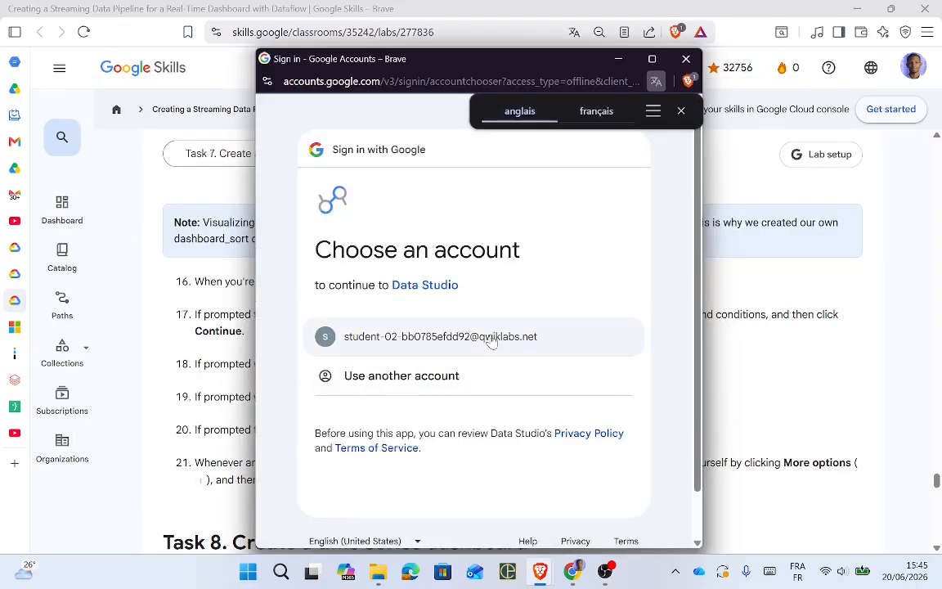
{"action": "left_click", "coordinate": [490, 337]}
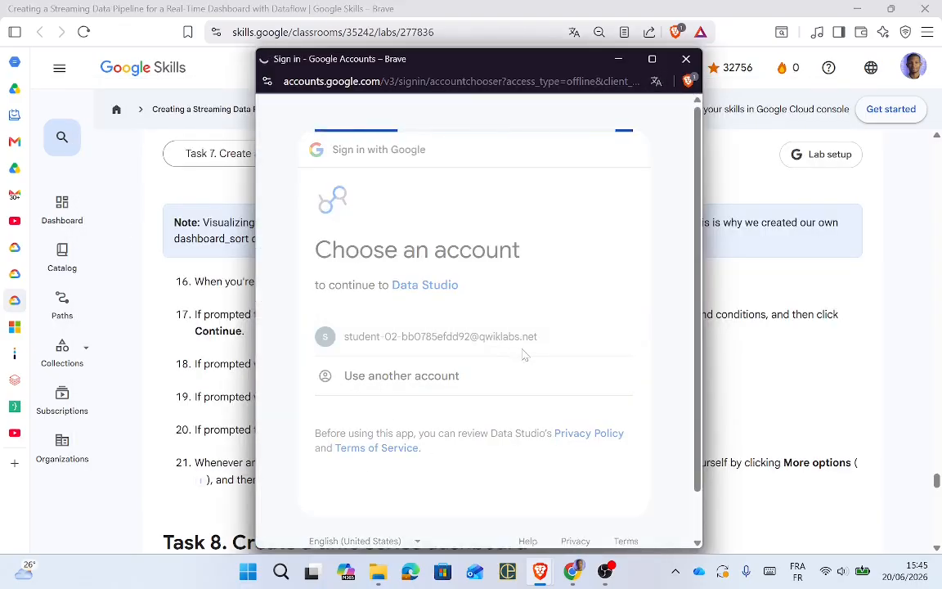
{"action": "key", "text": "alt+Tab"}
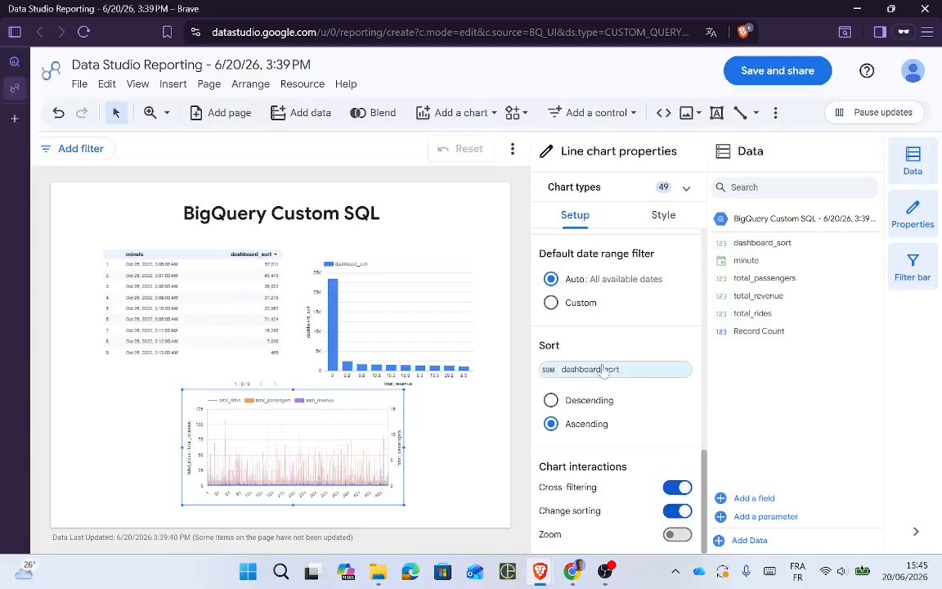
Step: Check the saved report against the lab instructions and open the Task 8 Data Studio link in a private window
{"action": "key", "text": "alt+Tab"}
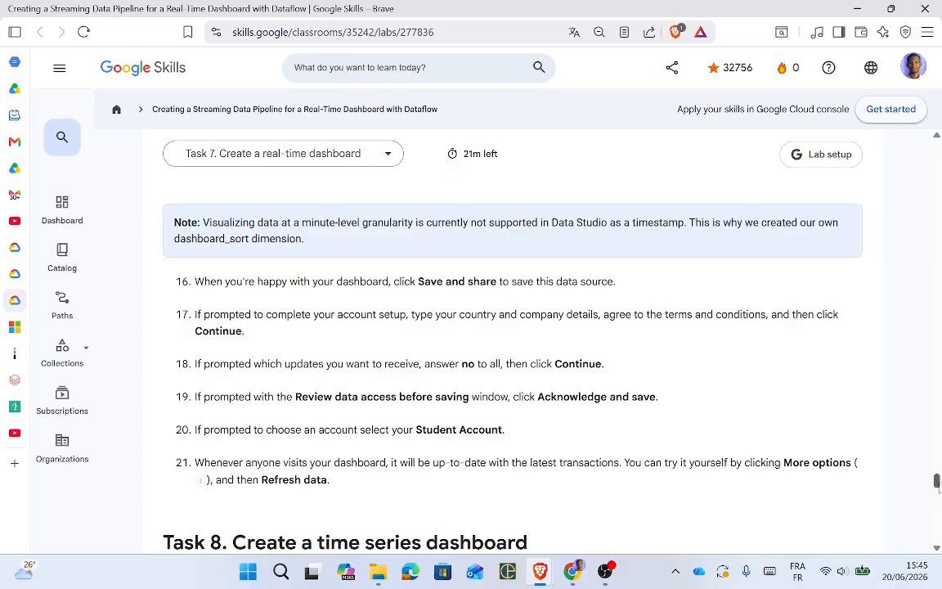
{"action": "left_click_drag", "start_coordinate": [938, 483], "coordinate": [938, 486]}
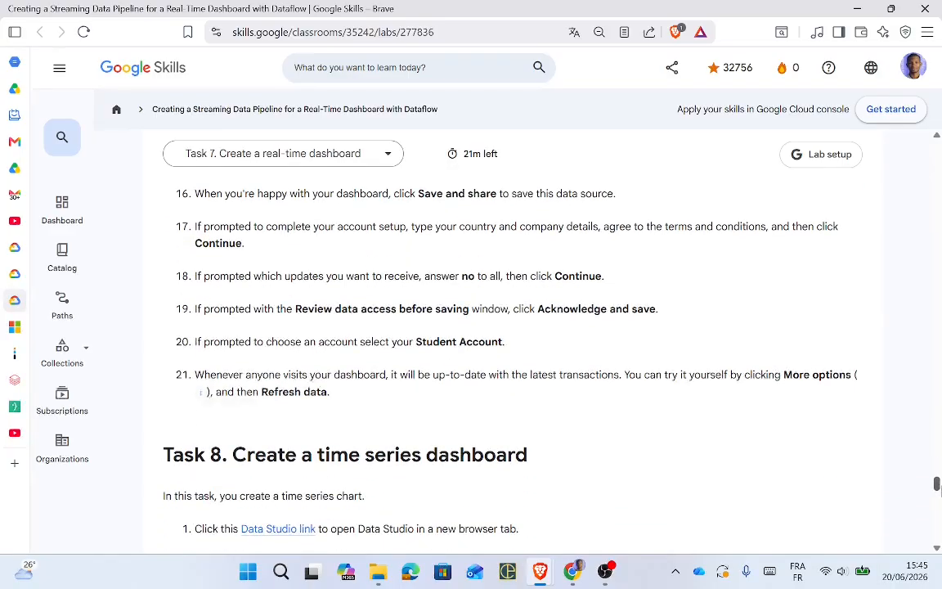
{"action": "key", "text": "alt+Tab"}
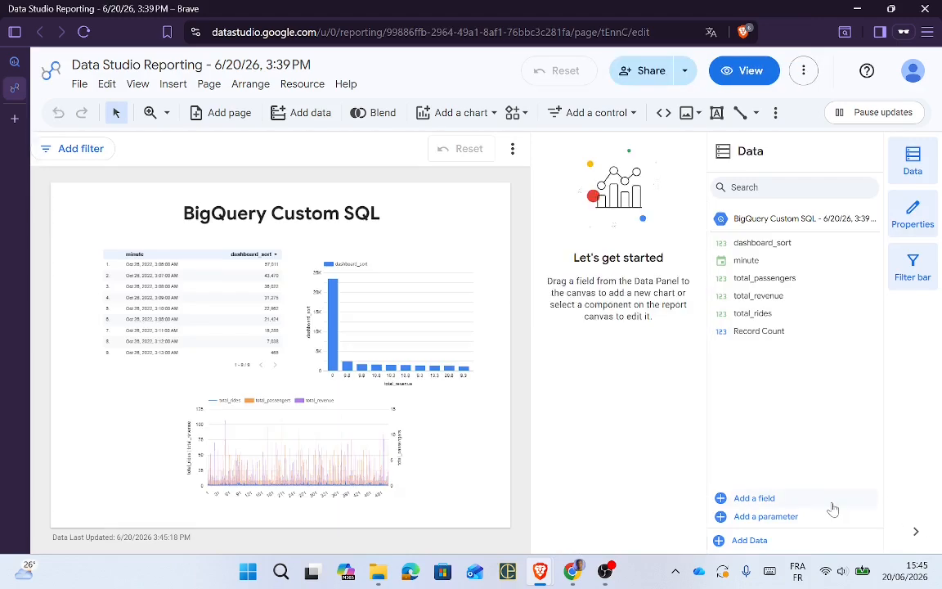
{"action": "key", "text": "alt+Tab"}
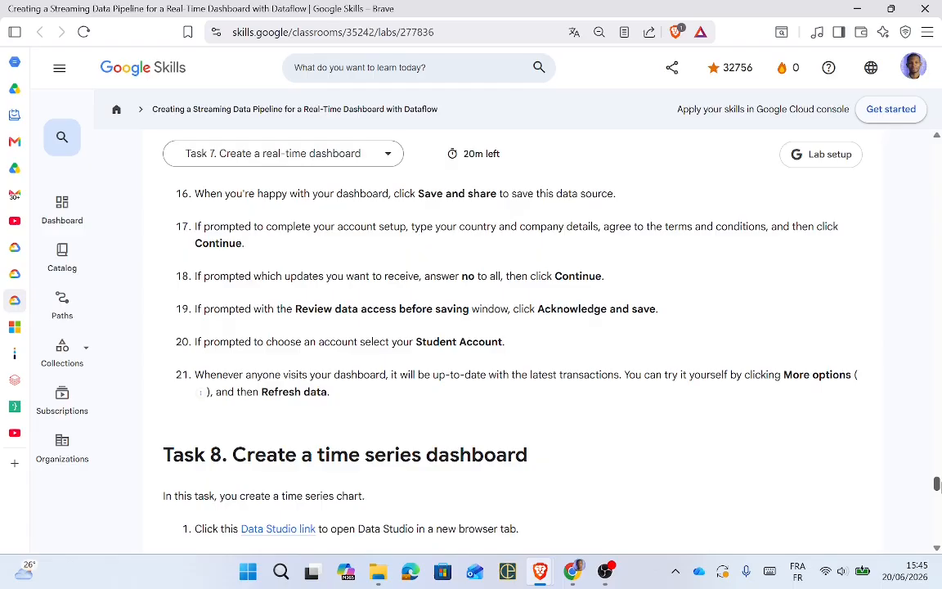
{"action": "left_click_drag", "start_coordinate": [938, 484], "coordinate": [937, 496]}
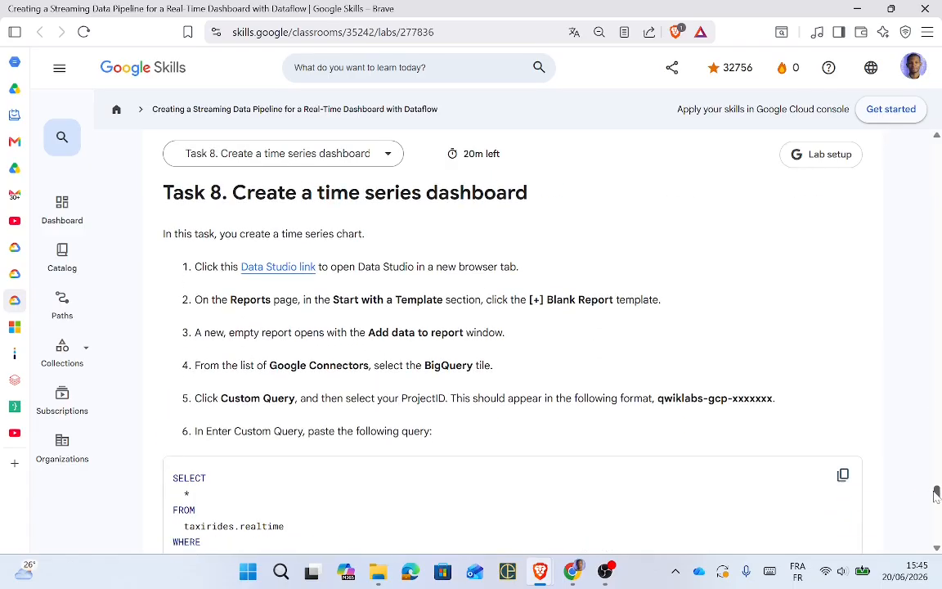
{"action": "right_click", "coordinate": [278, 277]}
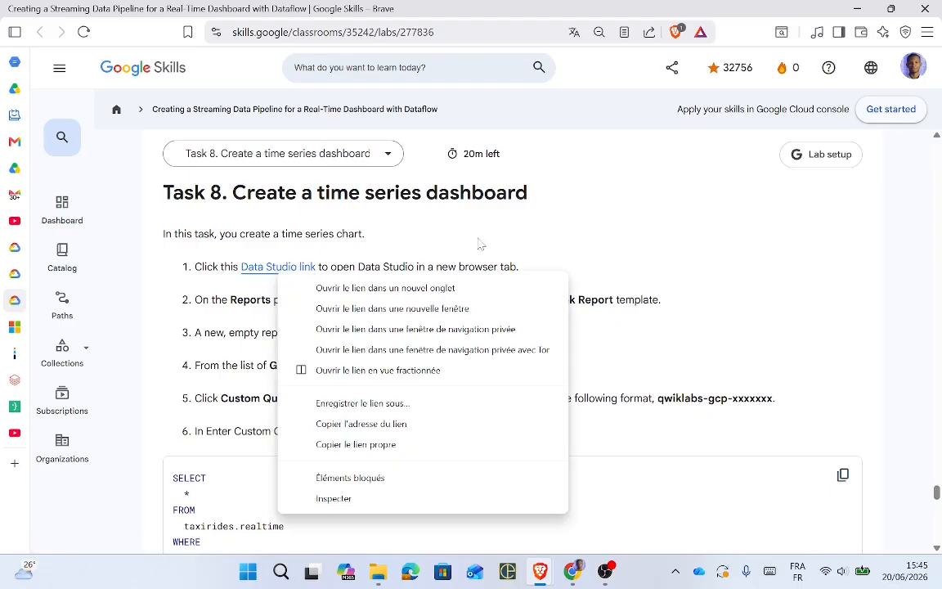
{"action": "left_click", "coordinate": [462, 330]}
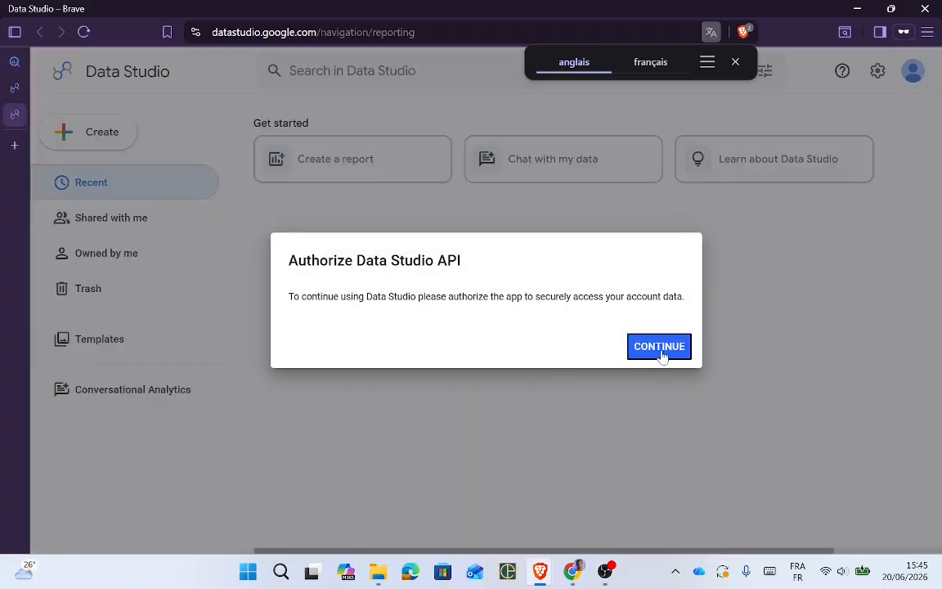
Step: Authorize the Data Studio API and dismiss the Chat with your data tip
{"action": "left_click", "coordinate": [662, 353]}
{"action": "key", "text": "alt+Tab"}
{"action": "key", "text": "alt+Tab"}
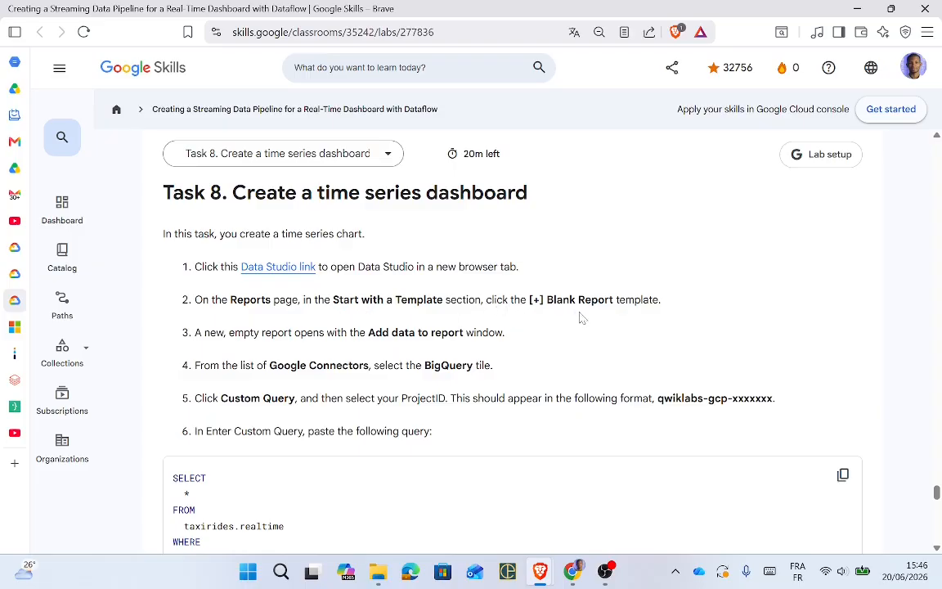
{"action": "key", "text": "alt+Tab"}
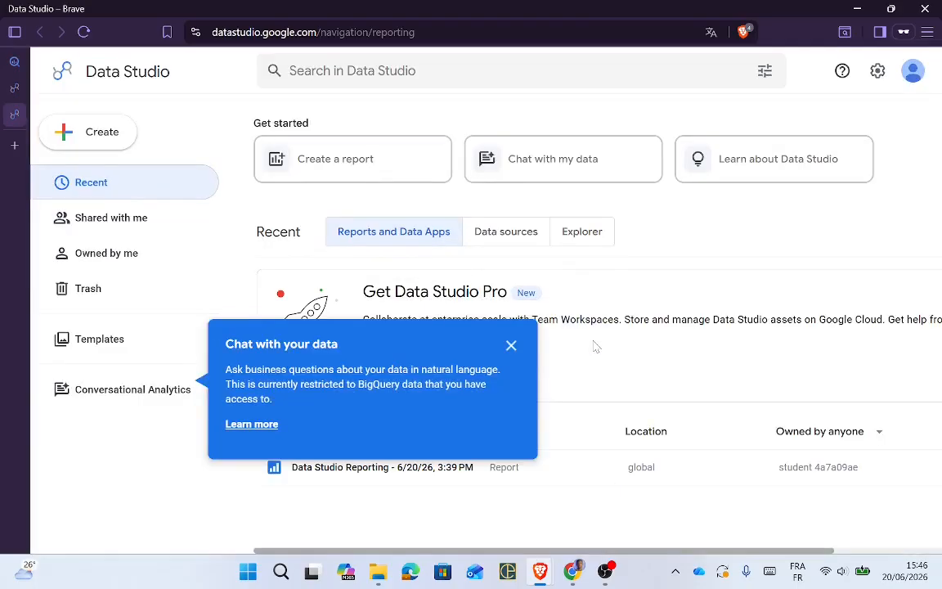
{"action": "left_click", "coordinate": [510, 344]}
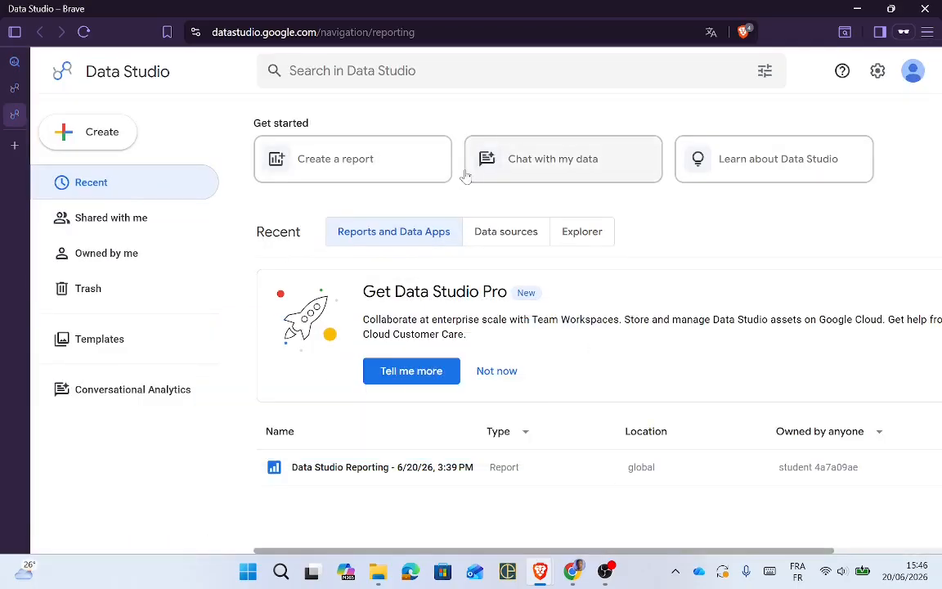
Step: Following the Task 8 instructions, create a new blank report in Data Studio
{"action": "key", "text": "alt+Tab"}
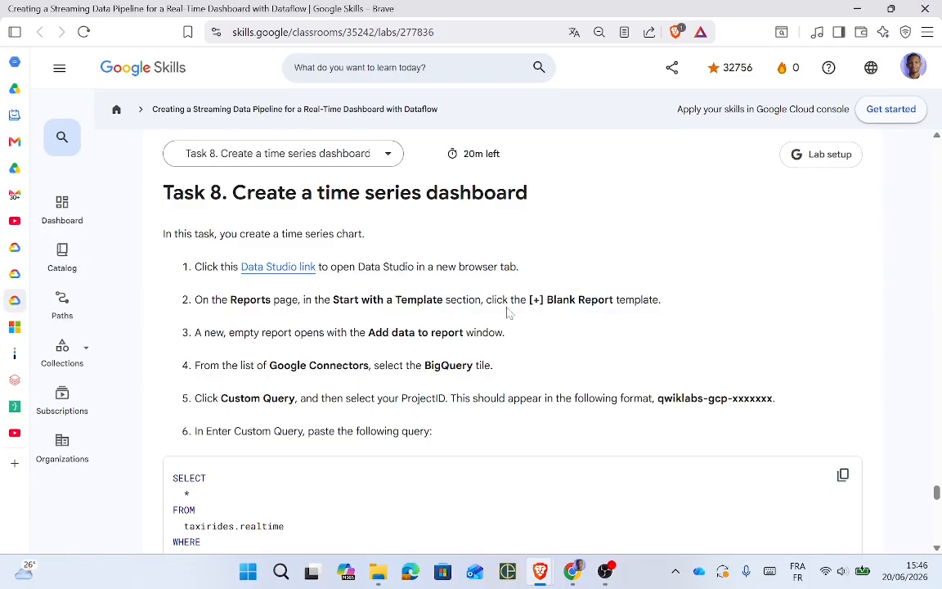
{"action": "key", "text": "alt+Tab"}
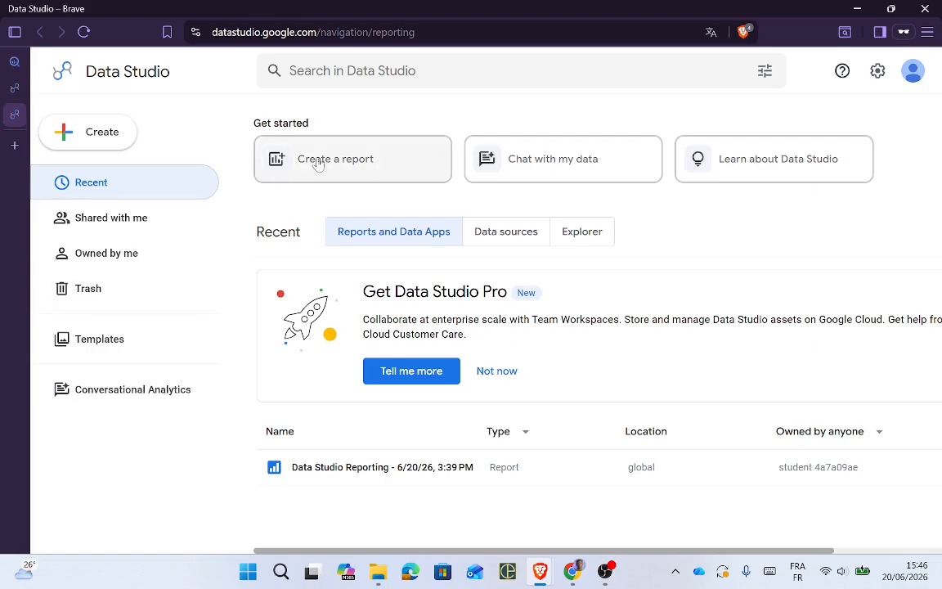
{"action": "left_click", "coordinate": [98, 141]}
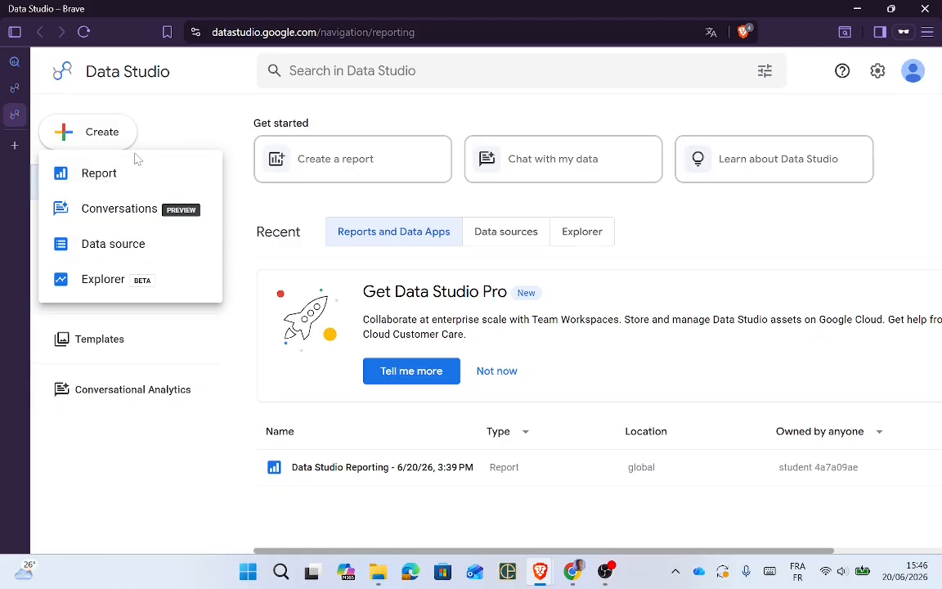
{"action": "key", "text": "alt+Tab"}
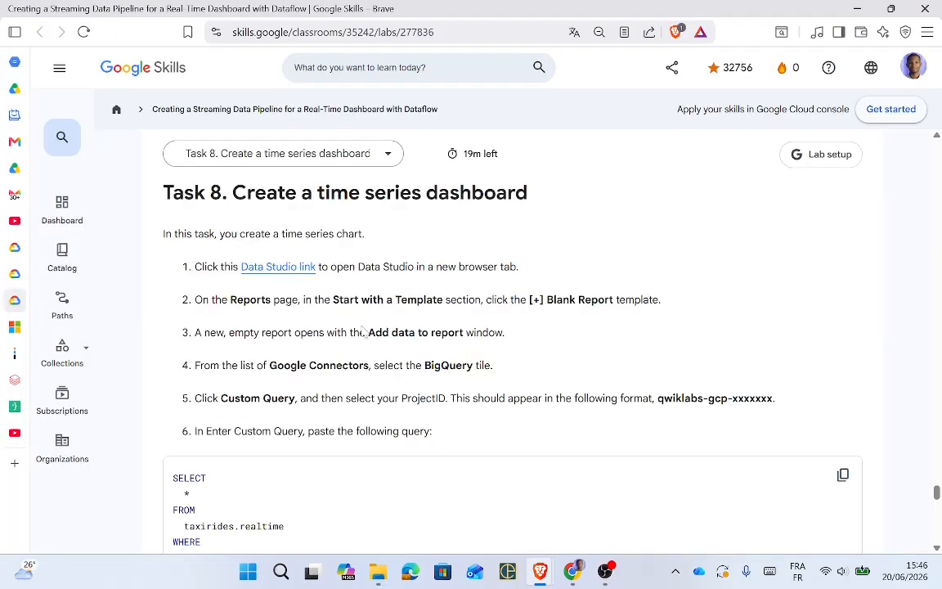
{"action": "key", "text": "alt+Tab"}
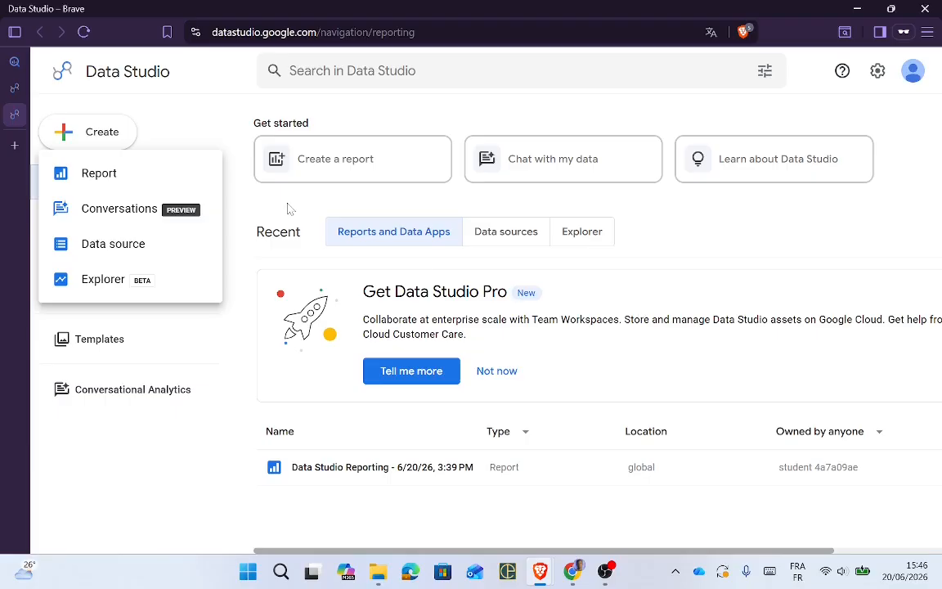
{"action": "left_click", "coordinate": [110, 172]}
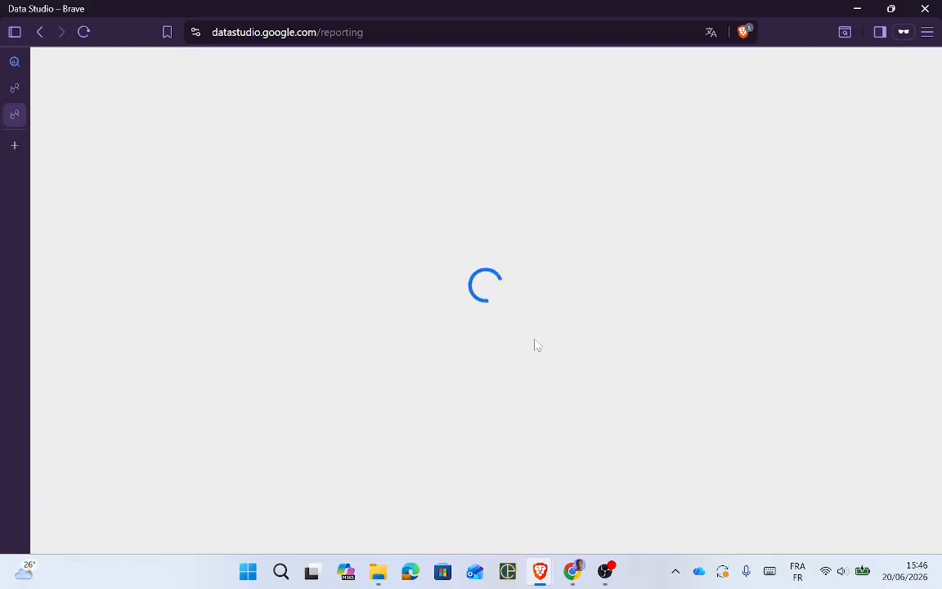
Step: Check the lab's connector instruction and choose BigQuery from the Google Connectors as the report's data source
{"action": "key", "text": "alt+Tab"}
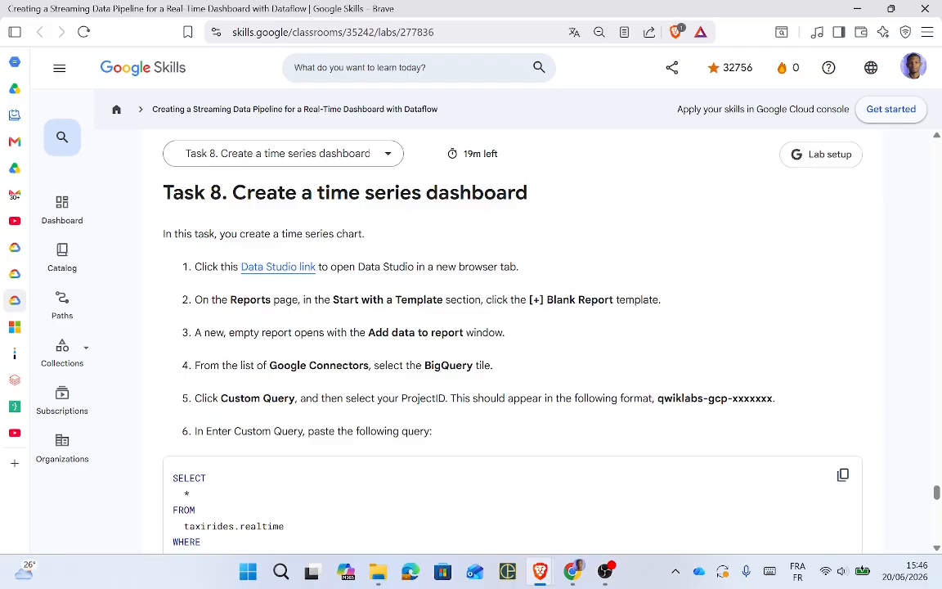
{"action": "key", "text": "alt+Tab"}
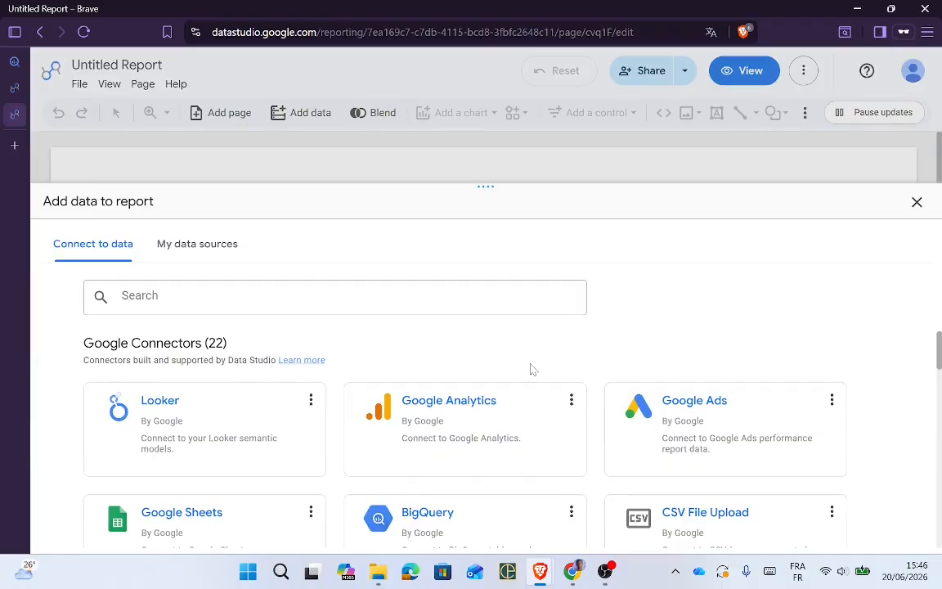
{"action": "key", "text": "alt+Tab"}
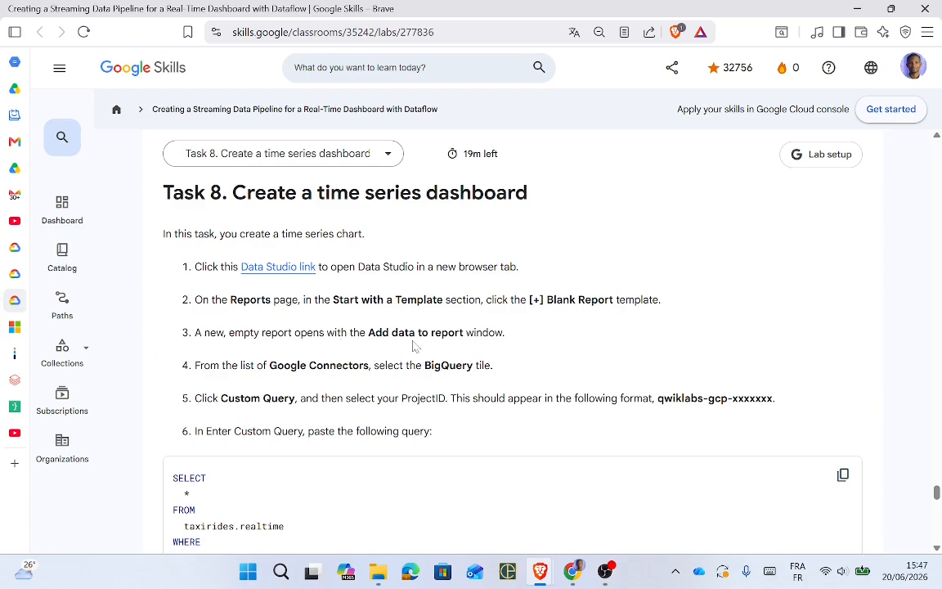
{"action": "key", "text": "alt+Tab"}
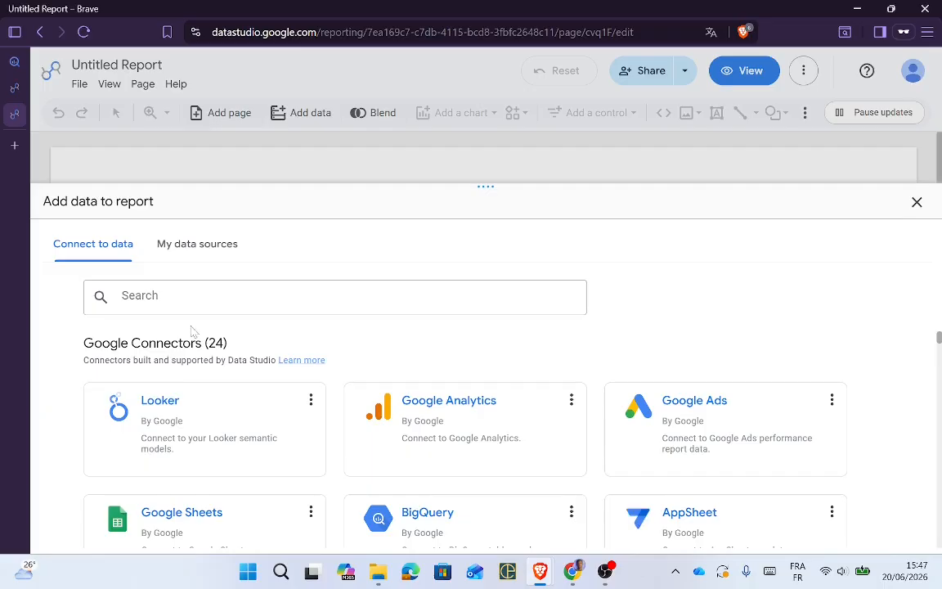
{"action": "key", "text": "alt+Tab"}
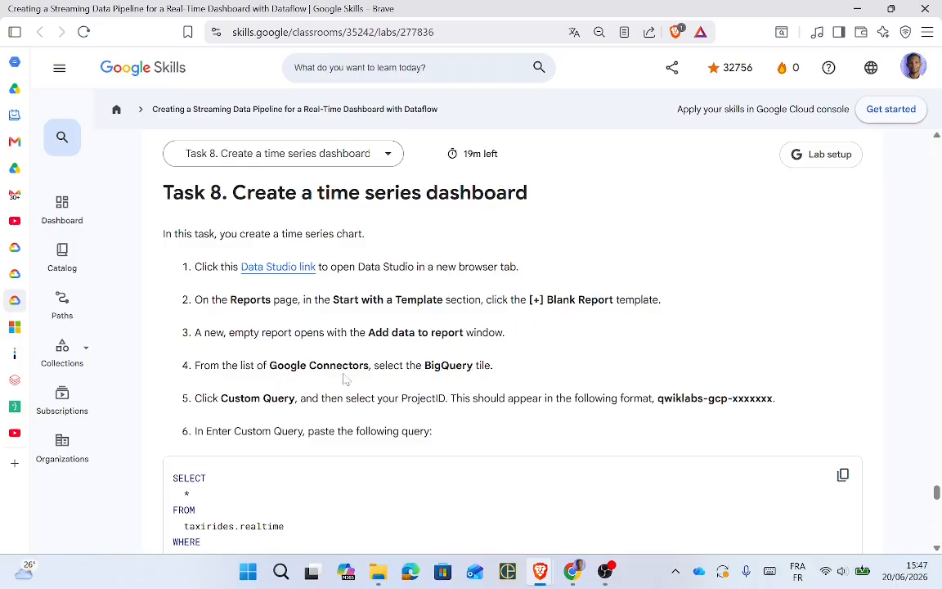
{"action": "key", "text": "alt+Tab"}
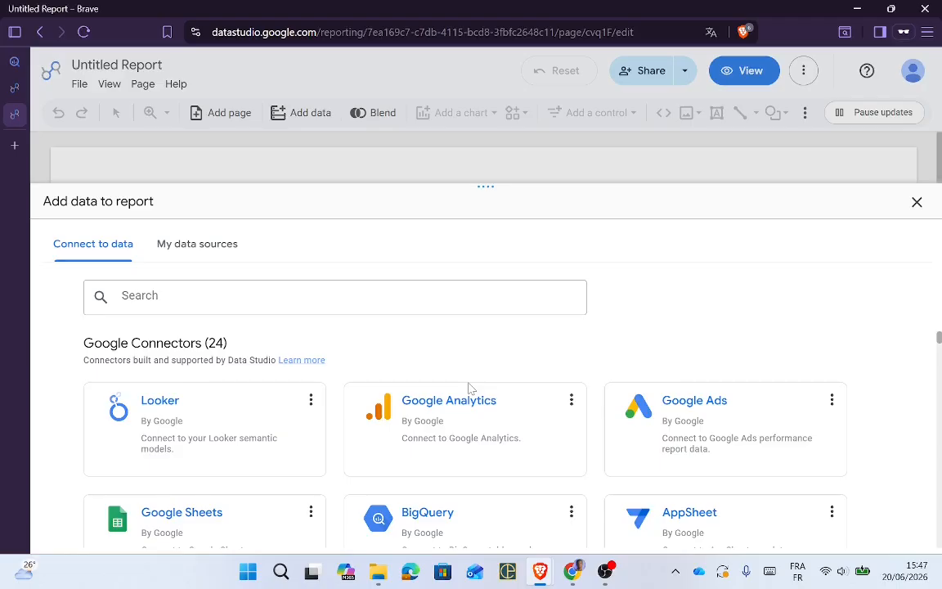
{"action": "left_click", "coordinate": [459, 519]}
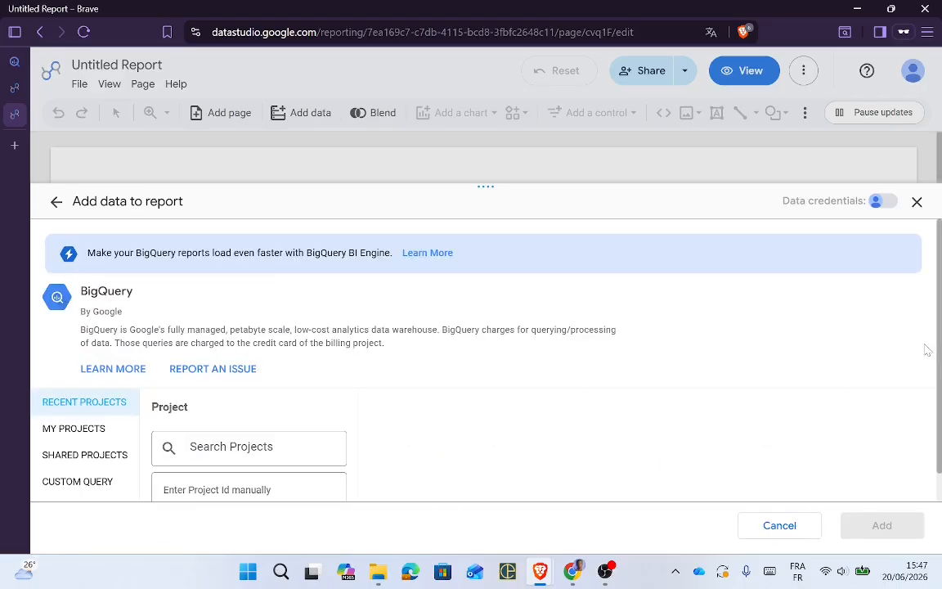
{"action": "scroll", "coordinate": [940, 352], "scroll_direction": "down", "scroll_amount": 1}
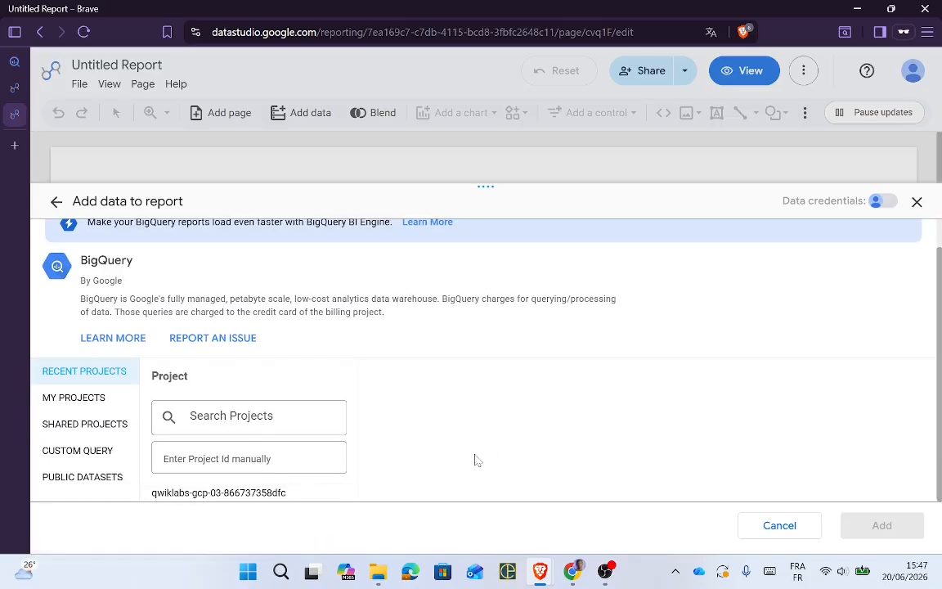
{"action": "key", "text": "alt+Tab"}
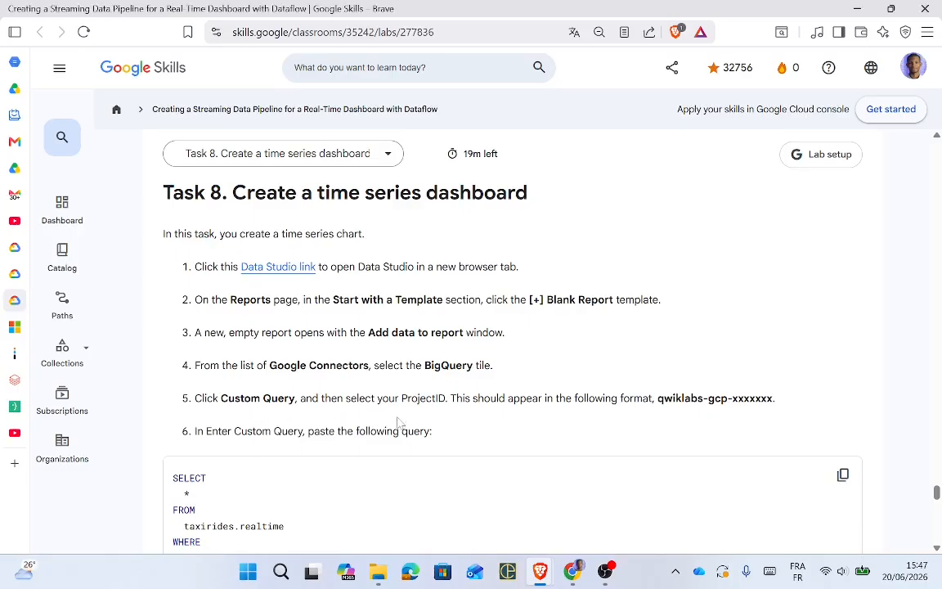
{"action": "key", "text": "alt+Tab"}
{"action": "key", "text": "alt+Tab"}
{"action": "key", "text": "alt+Tab"}
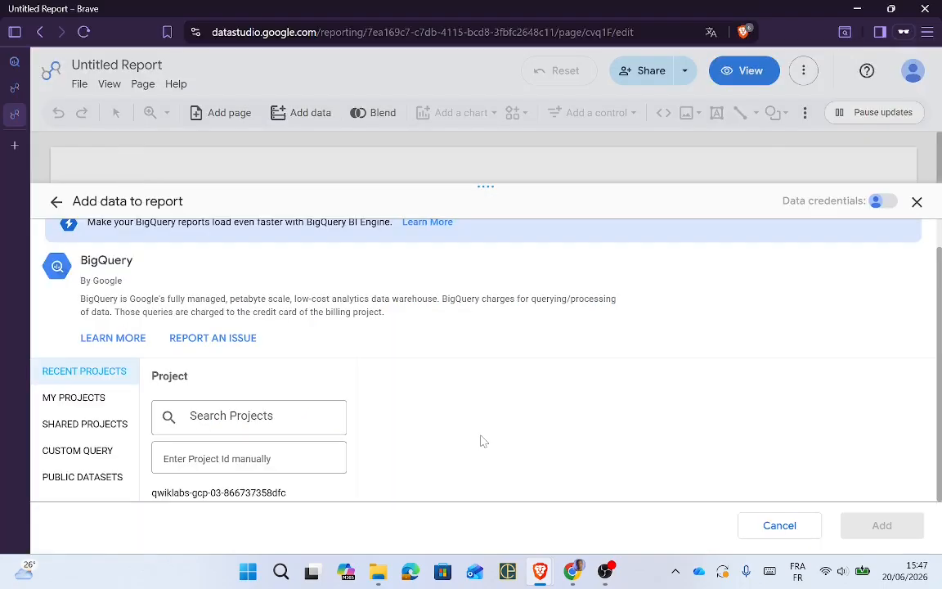
{"action": "left_click", "coordinate": [90, 455]}
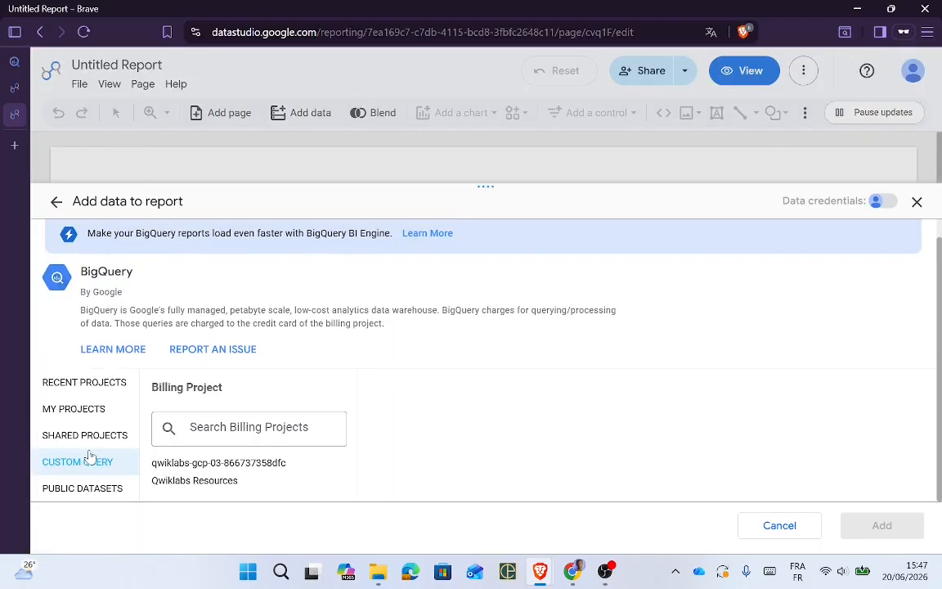
{"action": "left_click", "coordinate": [249, 464]}
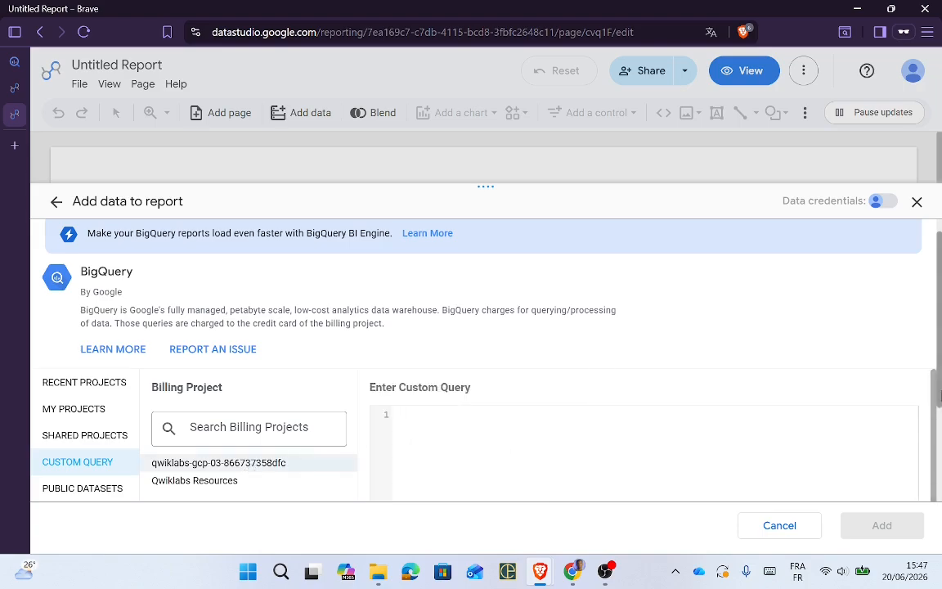
Step: Copy the lab's query and enter it as the custom query: SELECT * FROM taxirides.realtime WHERE ride_status='enroute'
{"action": "left_click_drag", "start_coordinate": [940, 396], "coordinate": [939, 483]}
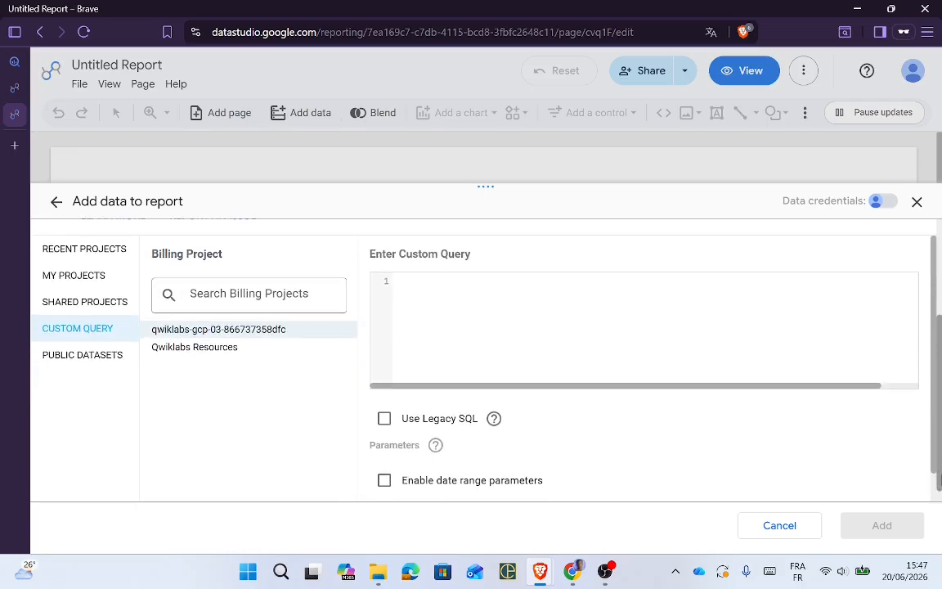
{"action": "key", "text": "alt+Tab"}
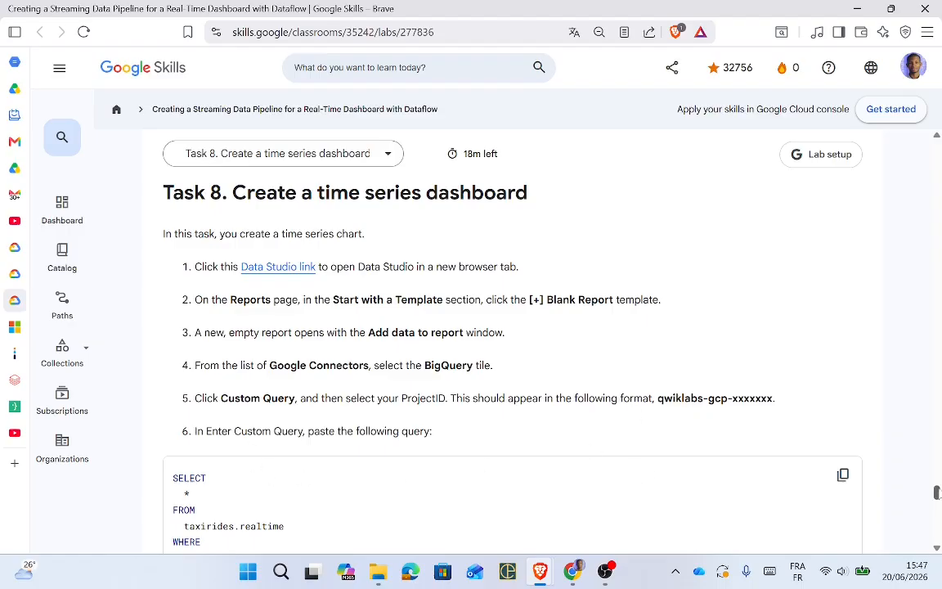
{"action": "left_click_drag", "start_coordinate": [938, 492], "coordinate": [938, 494]}
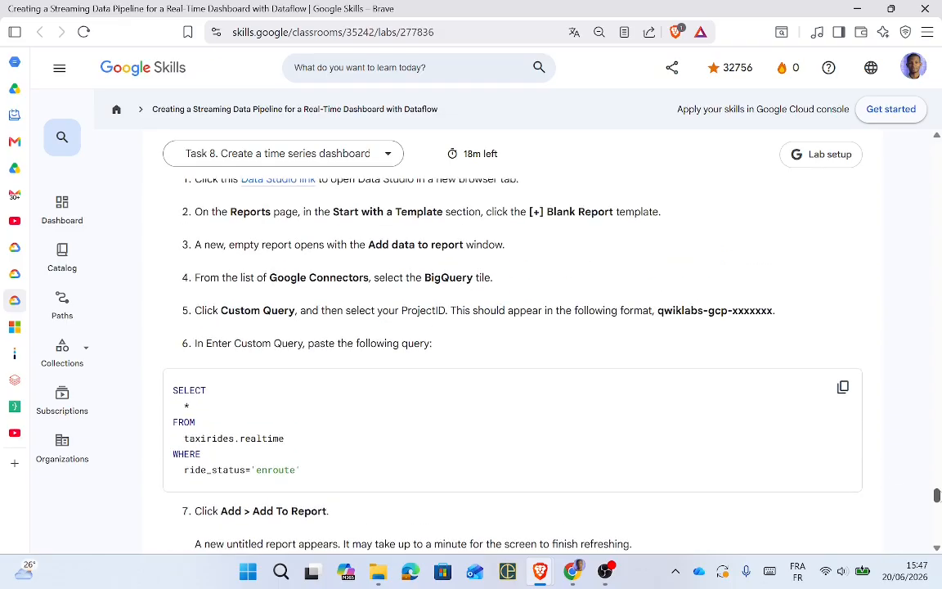
{"action": "left_click", "coordinate": [843, 396]}
{"action": "key", "text": "alt+Tab"}
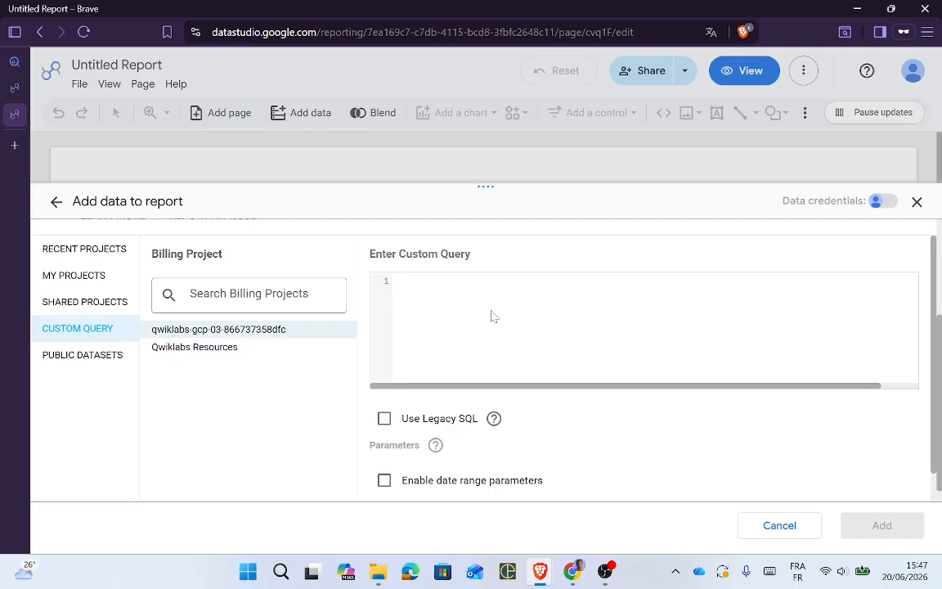
{"action": "key", "text": "ctrl+v"}
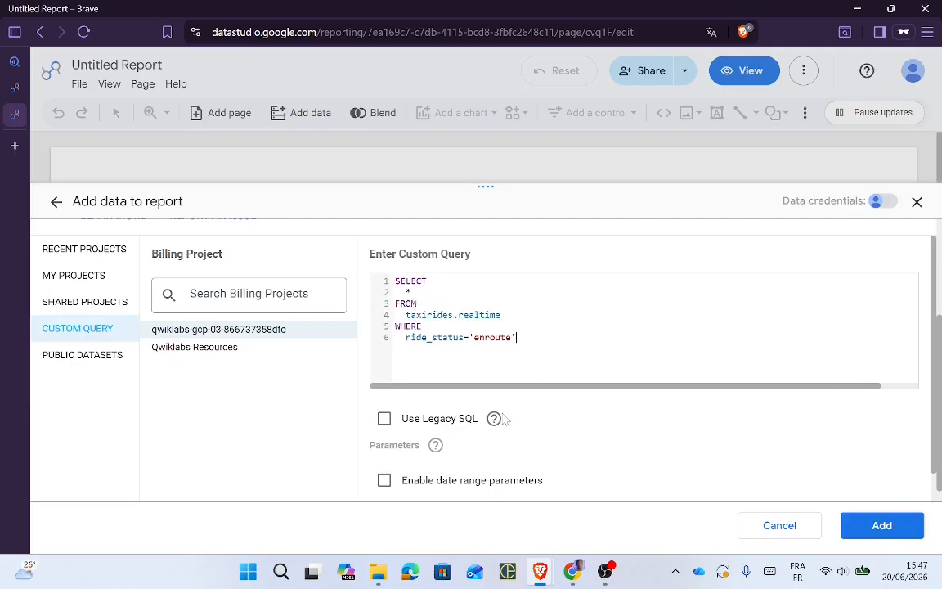
Step: Following the lab instructions, add the BigQuery Custom SQL data source and confirm adding it to the report
{"action": "key", "text": "alt+Tab"}
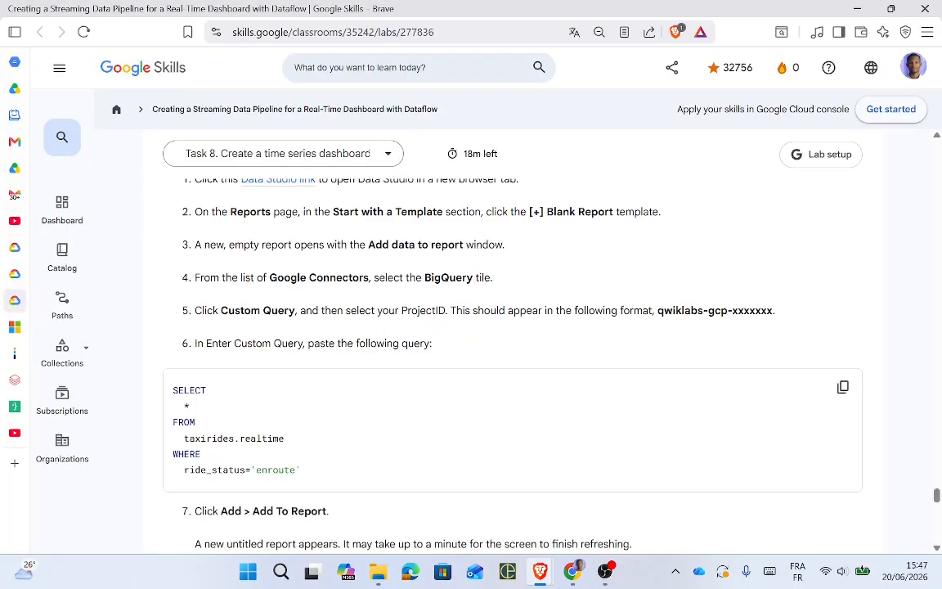
{"action": "key", "text": "alt+Tab"}
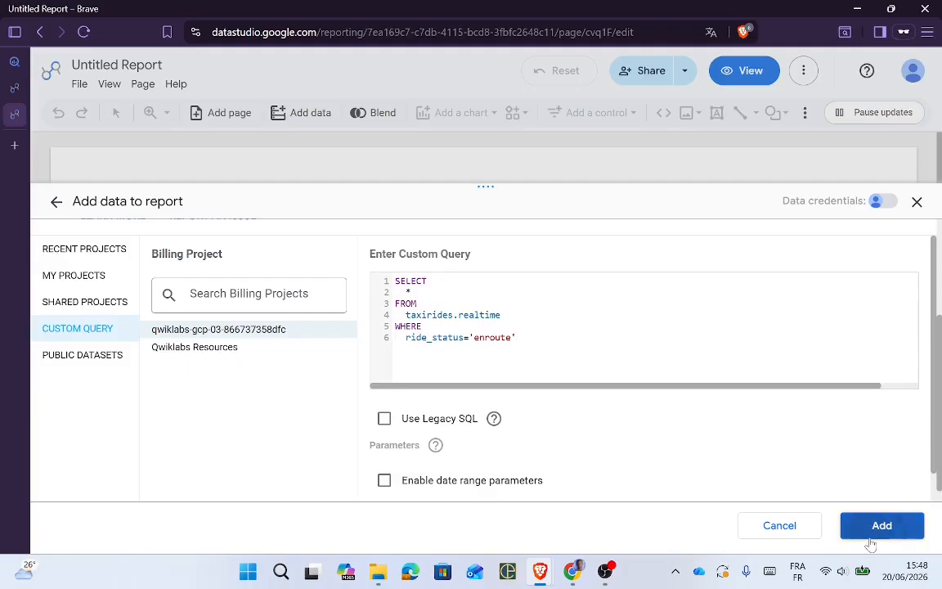
{"action": "left_click", "coordinate": [871, 535]}
{"action": "key", "text": "alt+Tab"}
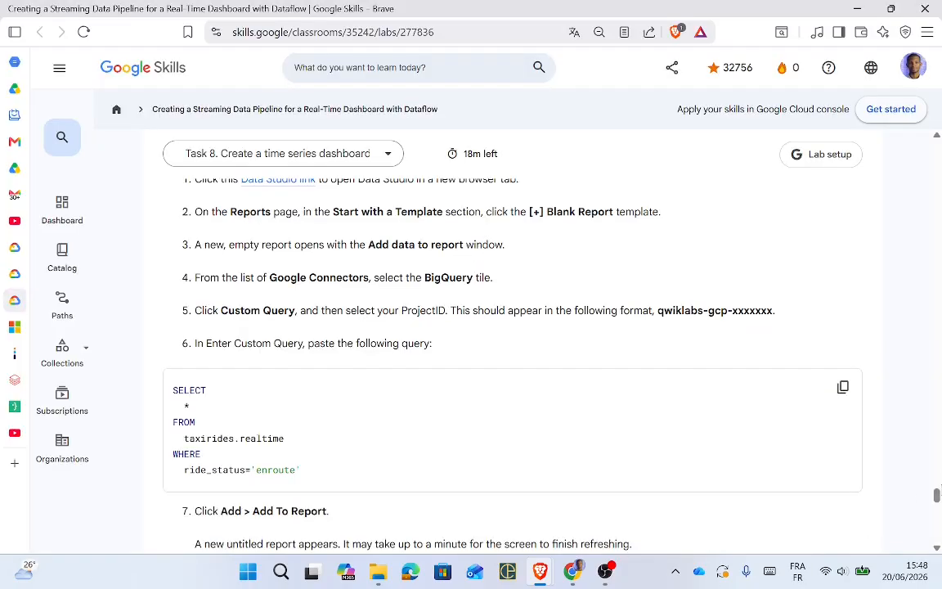
{"action": "left_click_drag", "start_coordinate": [937, 497], "coordinate": [938, 500]}
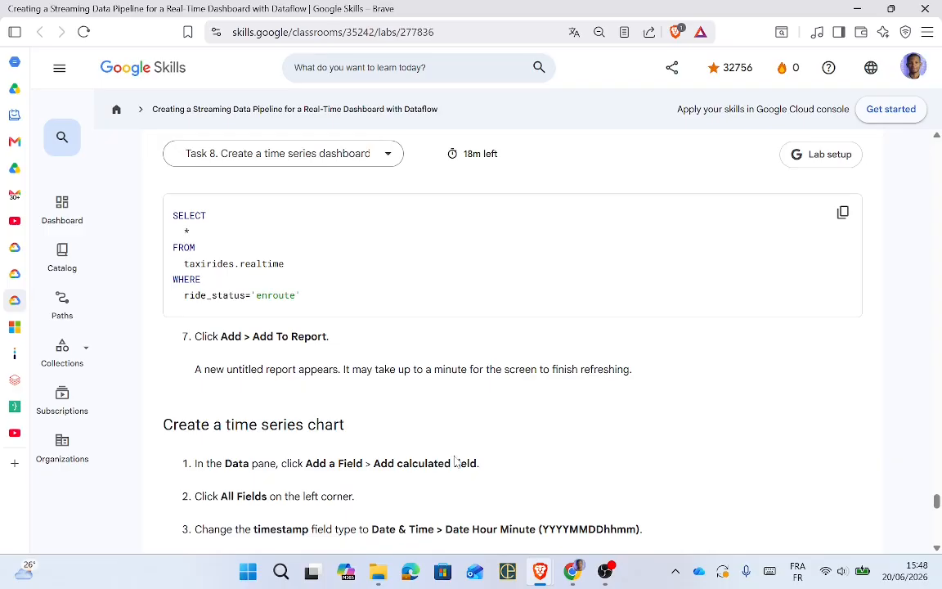
{"action": "mouse_move", "coordinate": [937, 511]}
{"action": "left_mouse_down"}
{"action": "mouse_move", "coordinate": [937, 530]}
{"action": "mouse_move", "coordinate": [937, 516]}
{"action": "left_mouse_up"}
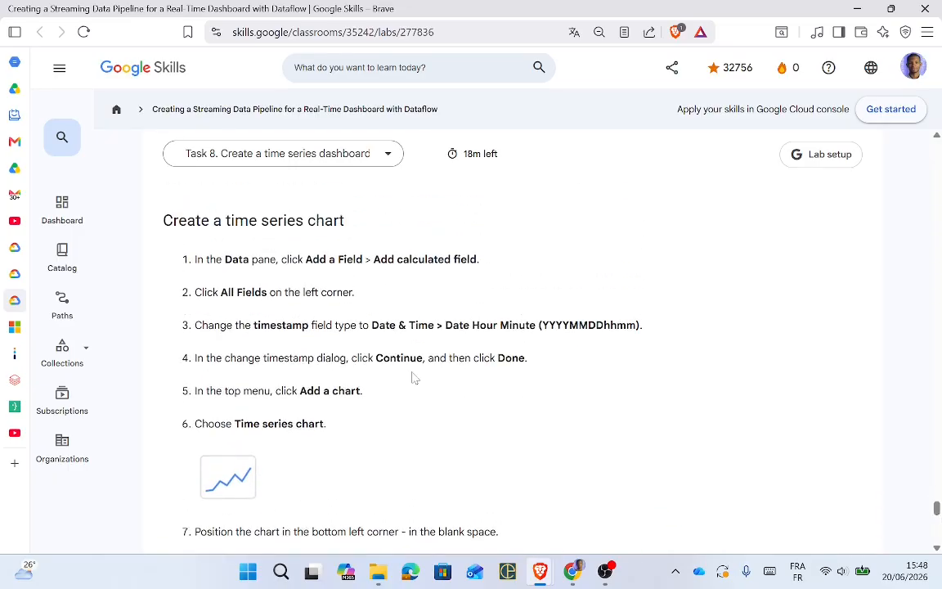
{"action": "key", "text": "alt+Tab"}
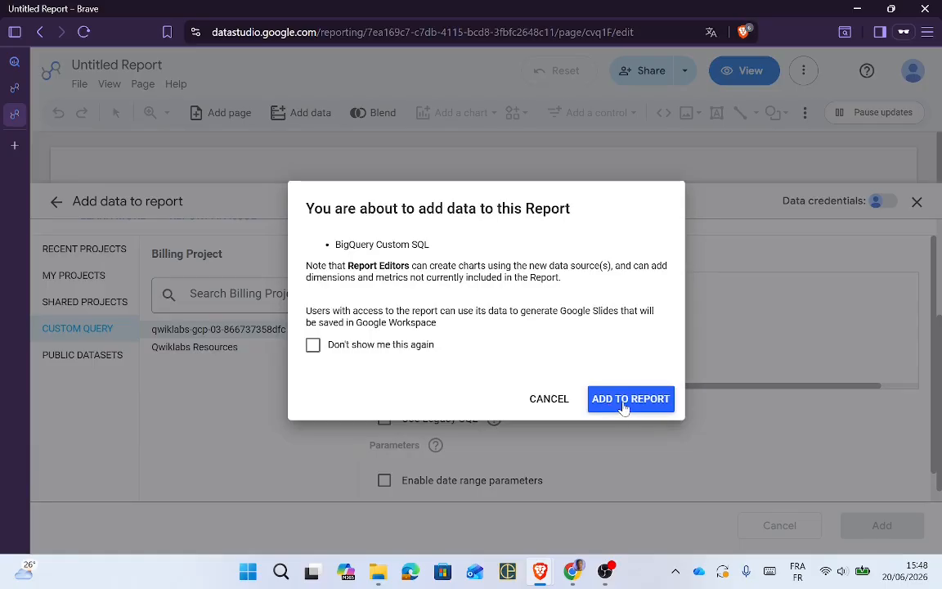
{"action": "left_click", "coordinate": [624, 401]}
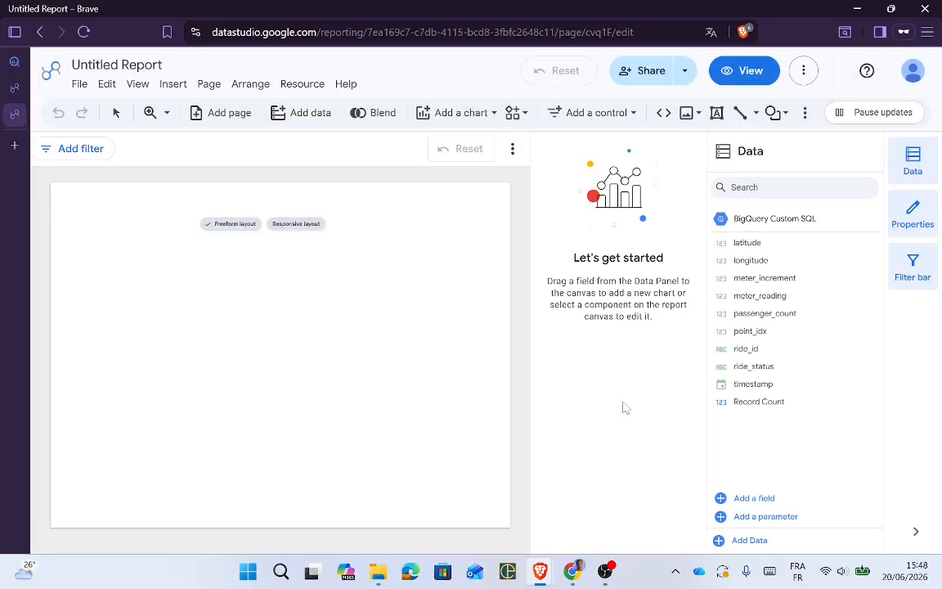
Step: Following the time series chart instructions, start a calculated field and go back to the data source's All Fields list
{"action": "key", "text": "alt+Tab"}
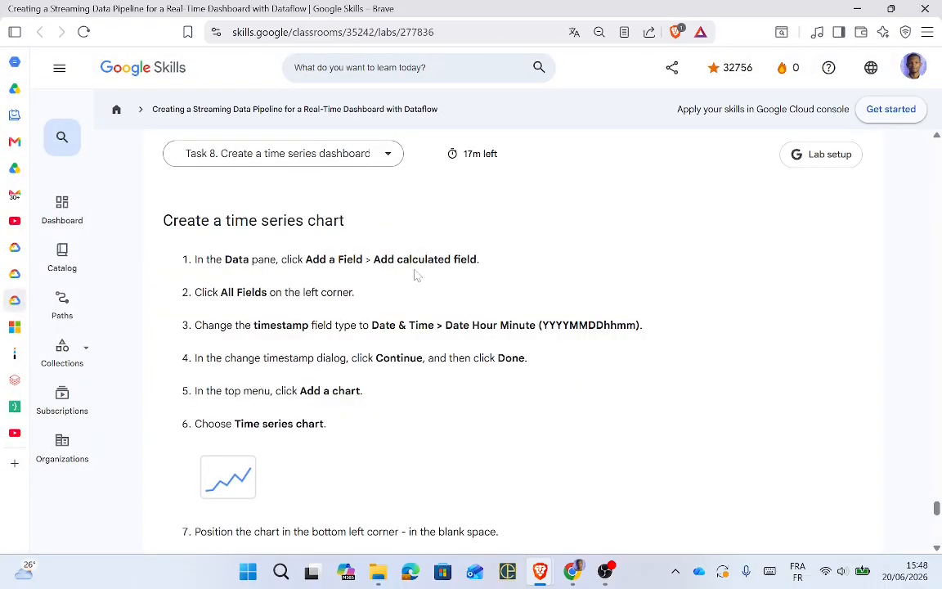
{"action": "key", "text": "alt+Tab"}
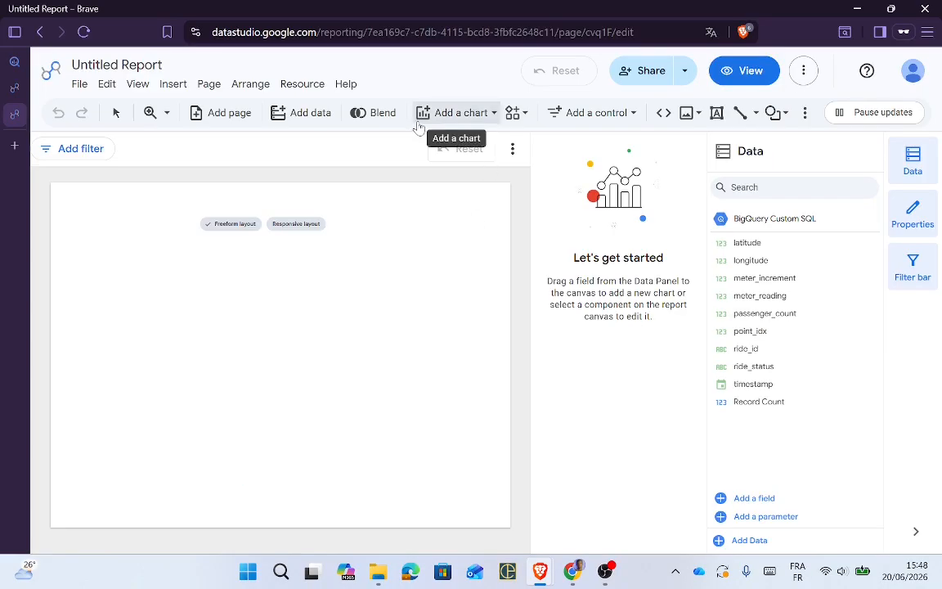
{"action": "key", "text": "alt+Tab"}
{"action": "key", "text": "alt+Tab"}
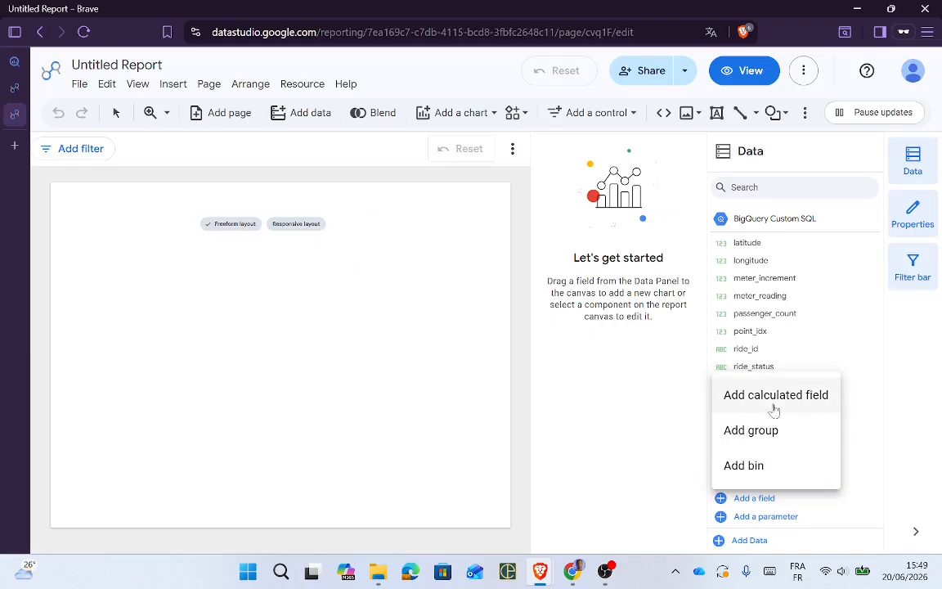
{"action": "left_click", "coordinate": [726, 399]}
{"action": "key", "text": "alt+Tab"}
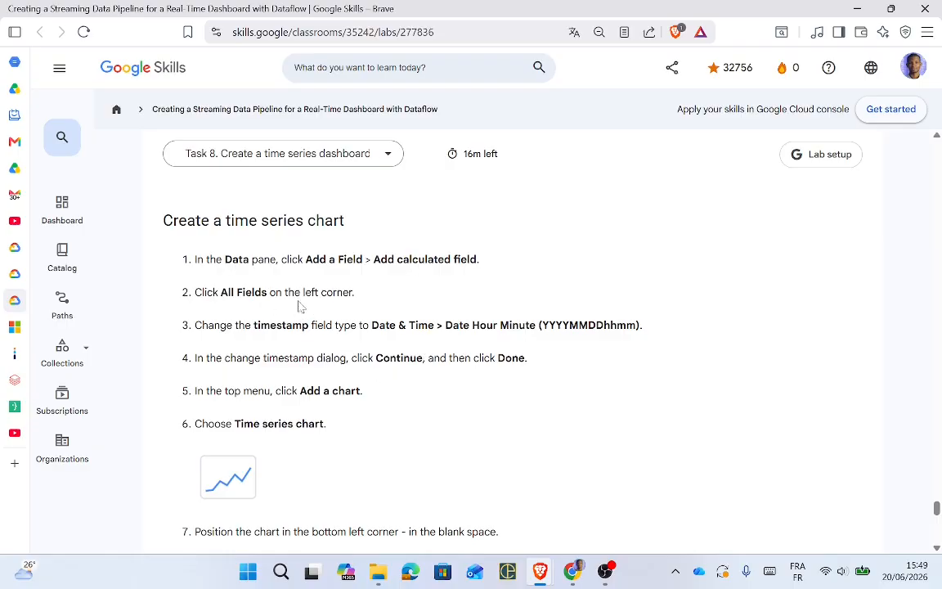
{"action": "key", "text": "alt+Tab"}
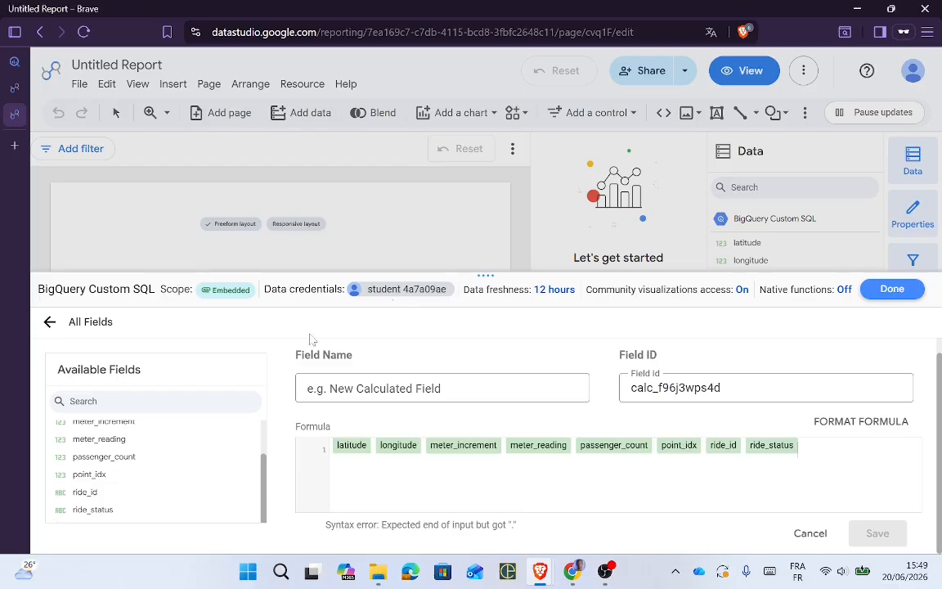
{"action": "left_click", "coordinate": [91, 323]}
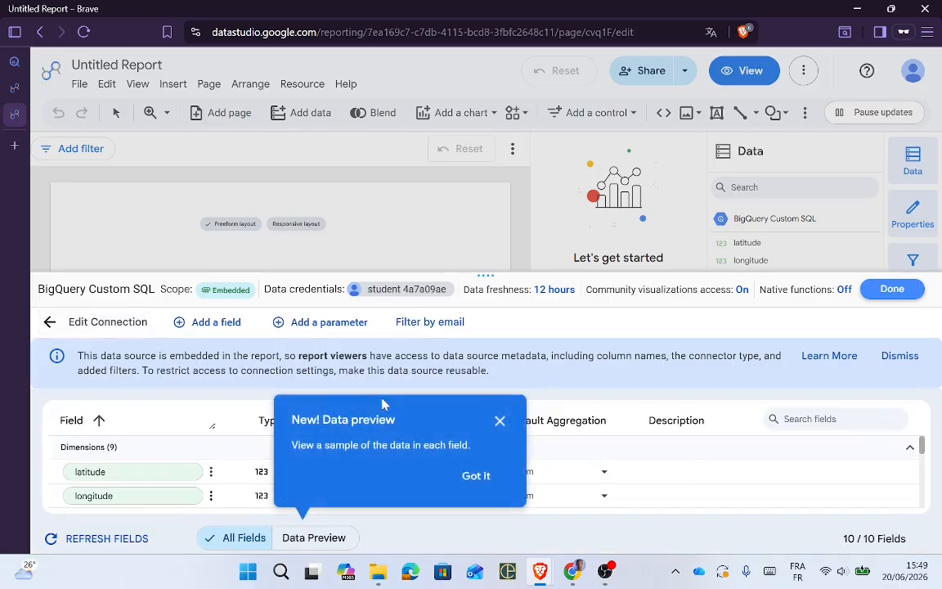
Step: Dismiss the Data preview tip and change the timestamp field's type to Date Hour Minute, confirming the change
{"action": "left_click_drag", "start_coordinate": [923, 443], "coordinate": [925, 509]}
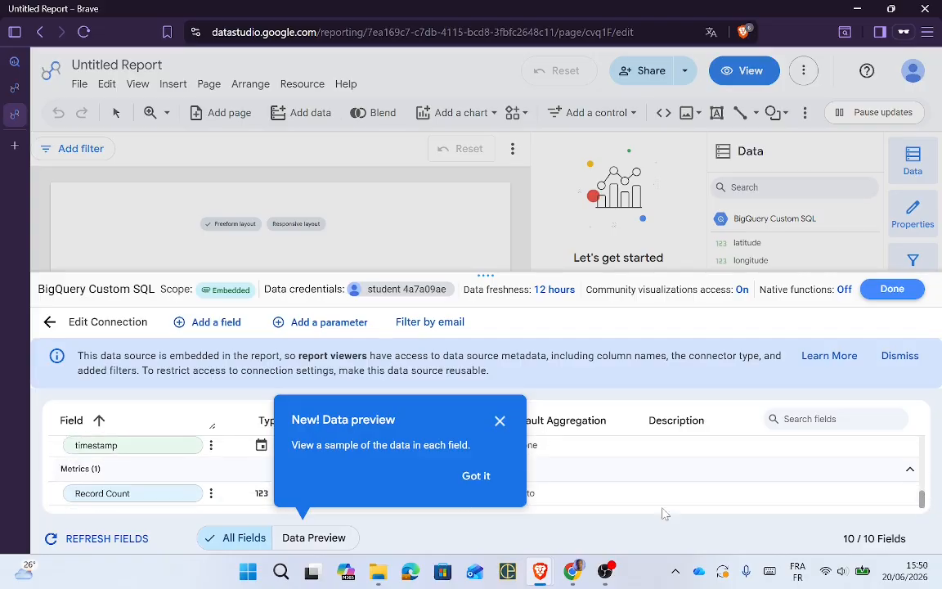
{"action": "left_click", "coordinate": [477, 476]}
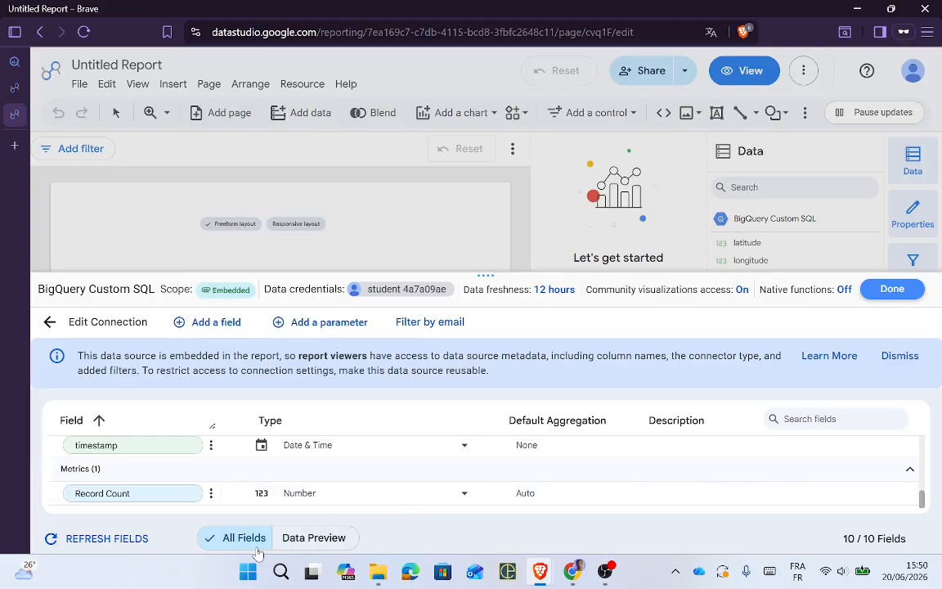
{"action": "key", "text": "alt+Tab"}
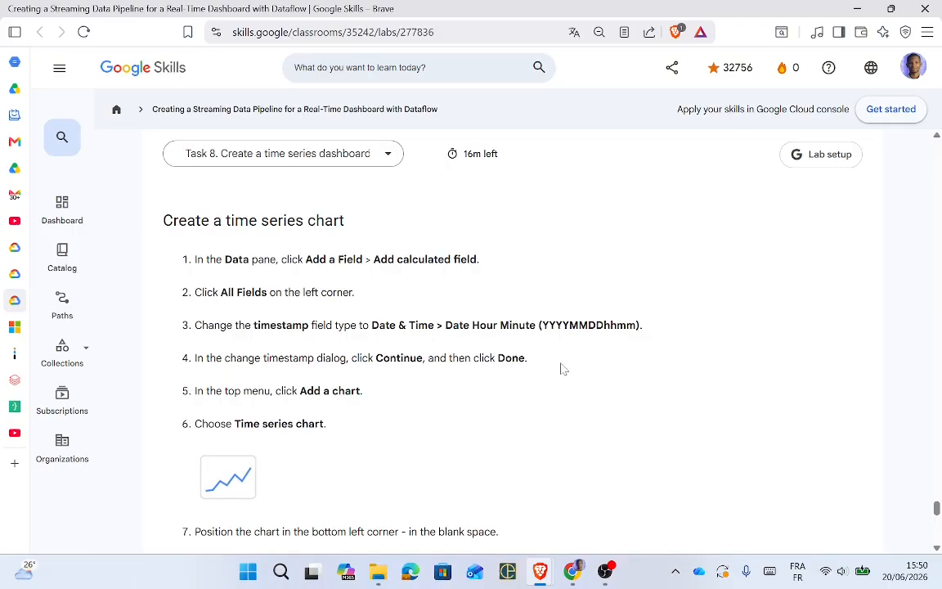
{"action": "key", "text": "alt+Tab"}
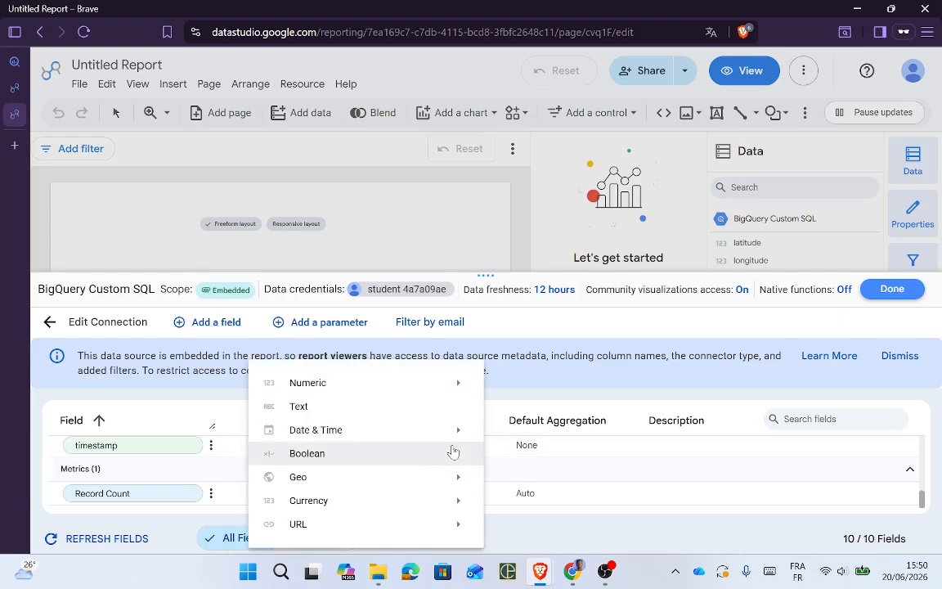
{"action": "mouse_move", "coordinate": [480, 436]}
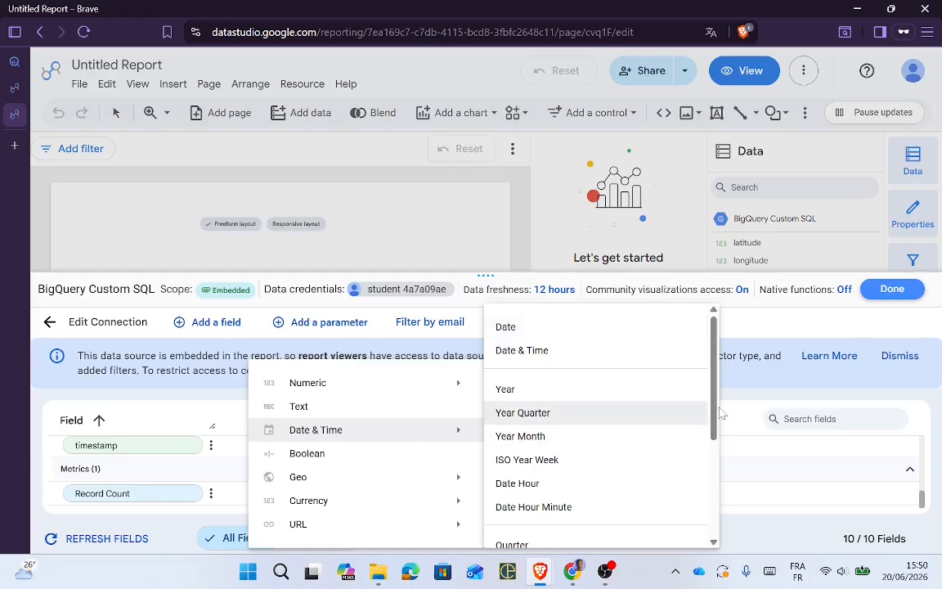
{"action": "left_click", "coordinate": [595, 507]}
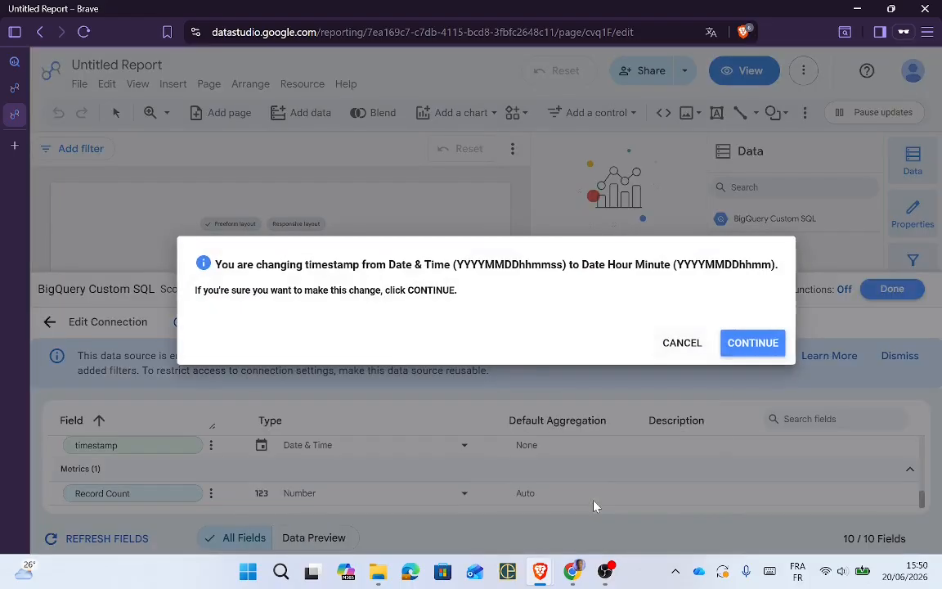
{"action": "left_click", "coordinate": [752, 342]}
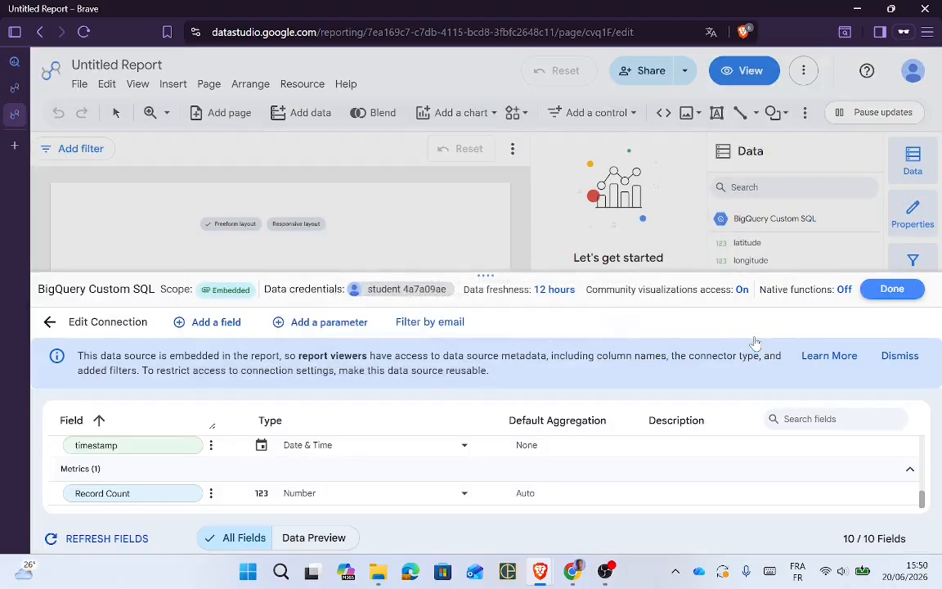
{"action": "left_click", "coordinate": [646, 310]}
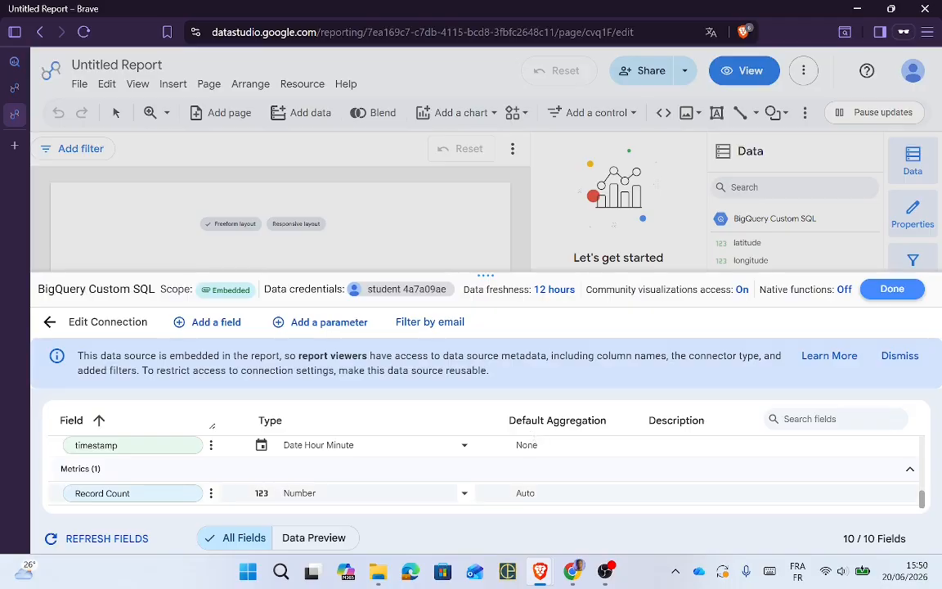
Step: Check the lab's remaining chart instructions and finish editing the BigQuery Custom SQL data source
{"action": "key", "text": "alt+Tab"}
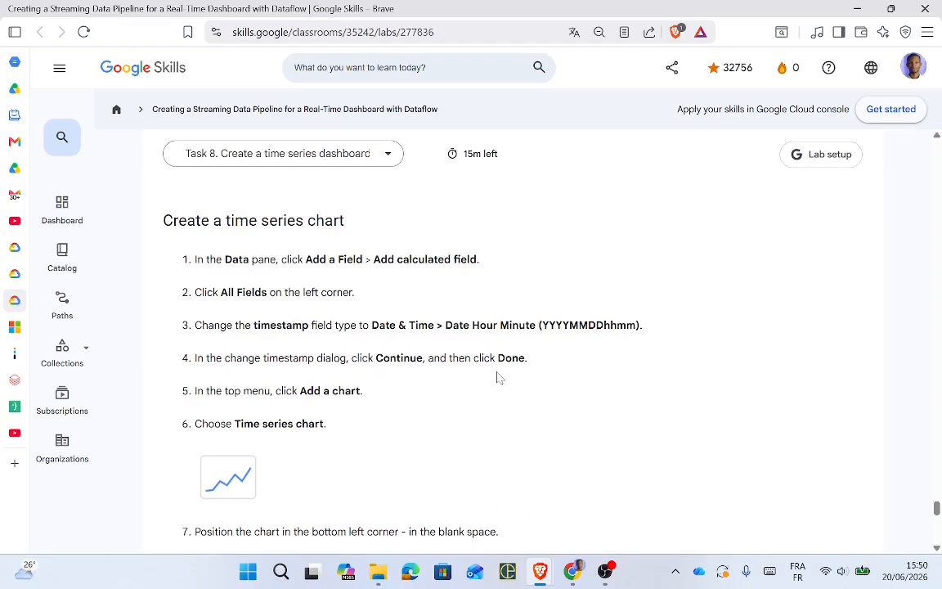
{"action": "key", "text": "alt+Tab"}
{"action": "key", "text": "alt+Tab"}
{"action": "key", "text": "alt+Tab"}
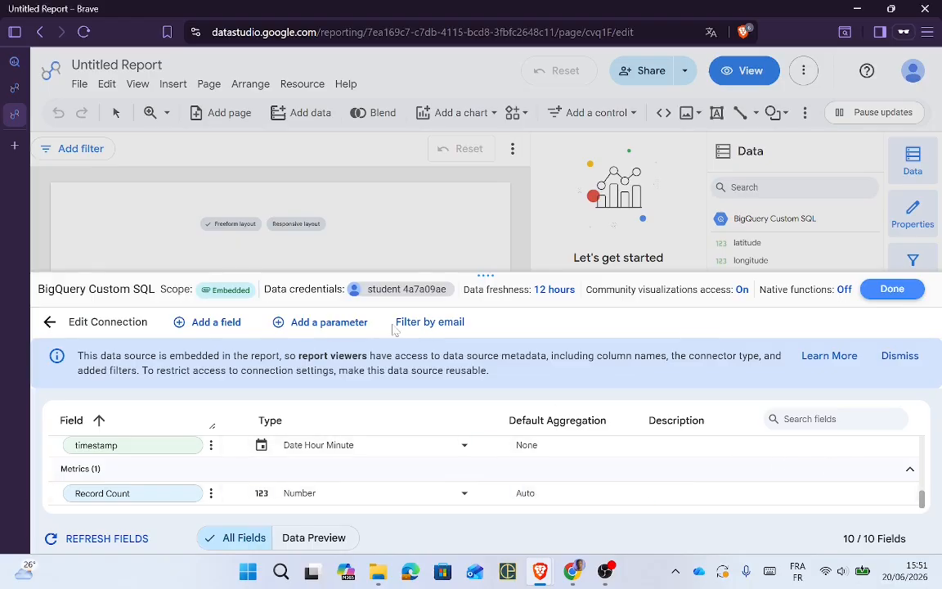
{"action": "key", "text": "alt+Tab"}
{"action": "key", "text": "alt+Tab"}
{"action": "key", "text": "alt+Tab"}
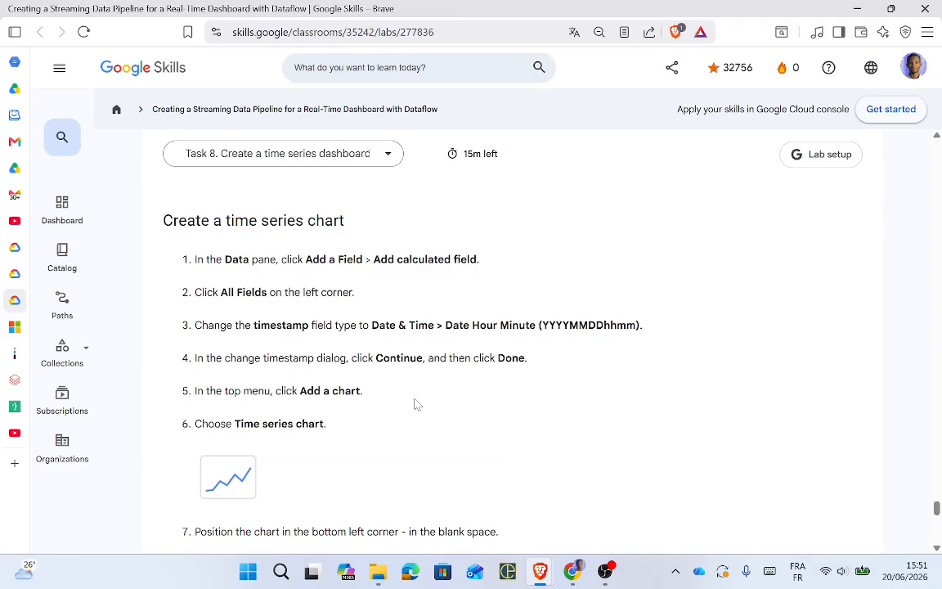
{"action": "key", "text": "alt+Tab"}
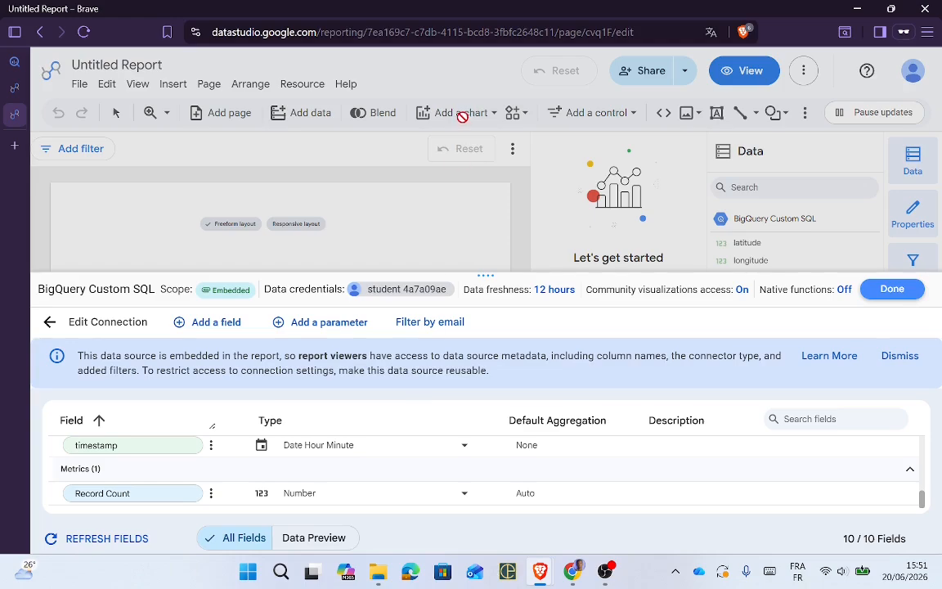
{"action": "left_click", "coordinate": [894, 295]}
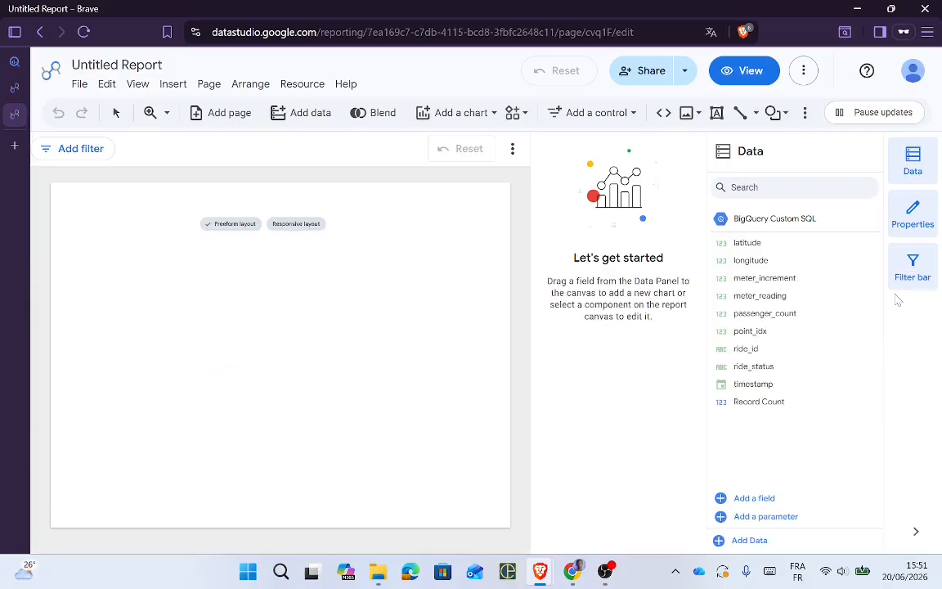
Step: Add a basic time series chart to the report page, placed slightly left of and below the centre
{"action": "left_click", "coordinate": [450, 113]}
{"action": "key", "text": "alt+Tab"}
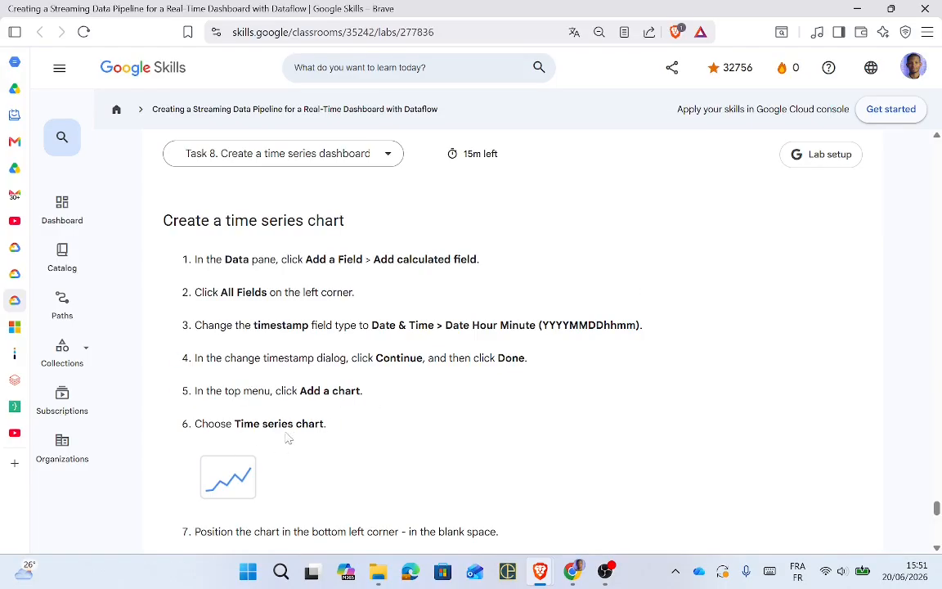
{"action": "key", "text": "alt+Tab"}
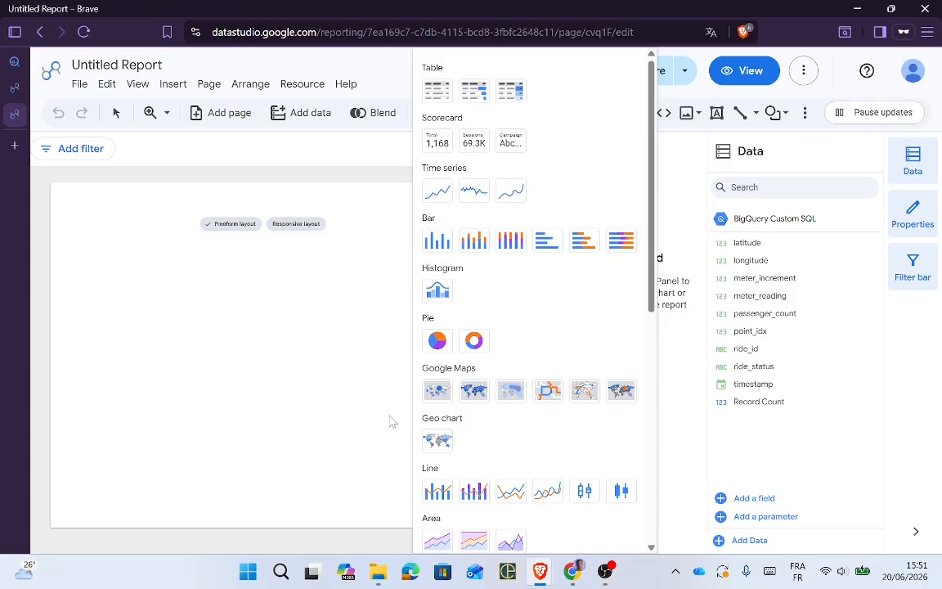
{"action": "left_click", "coordinate": [436, 193]}
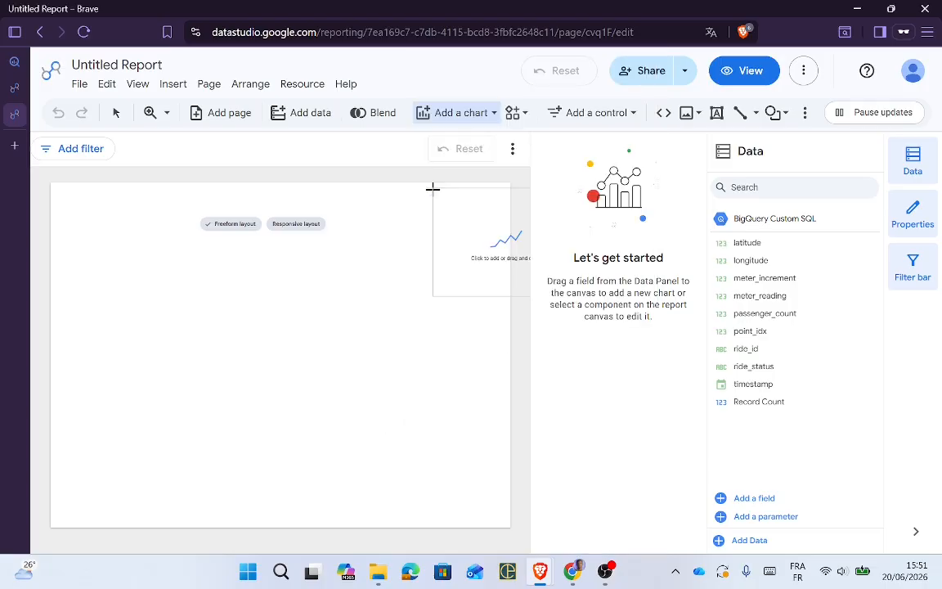
{"action": "left_click", "coordinate": [179, 298]}
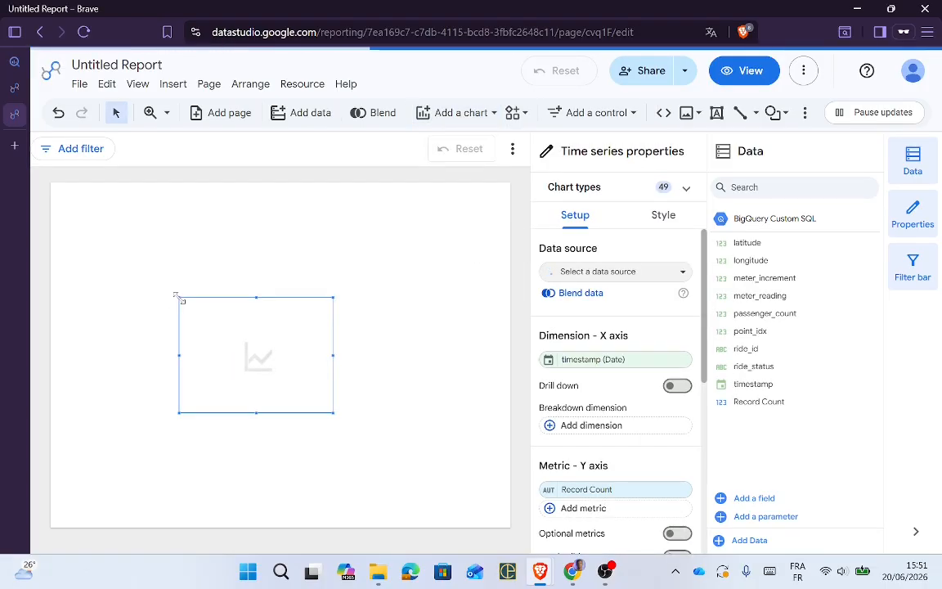
Step: Check the lab's chart placement instructions and move the time series chart to the upper-left corner of the report page
{"action": "key", "text": "alt+Tab"}
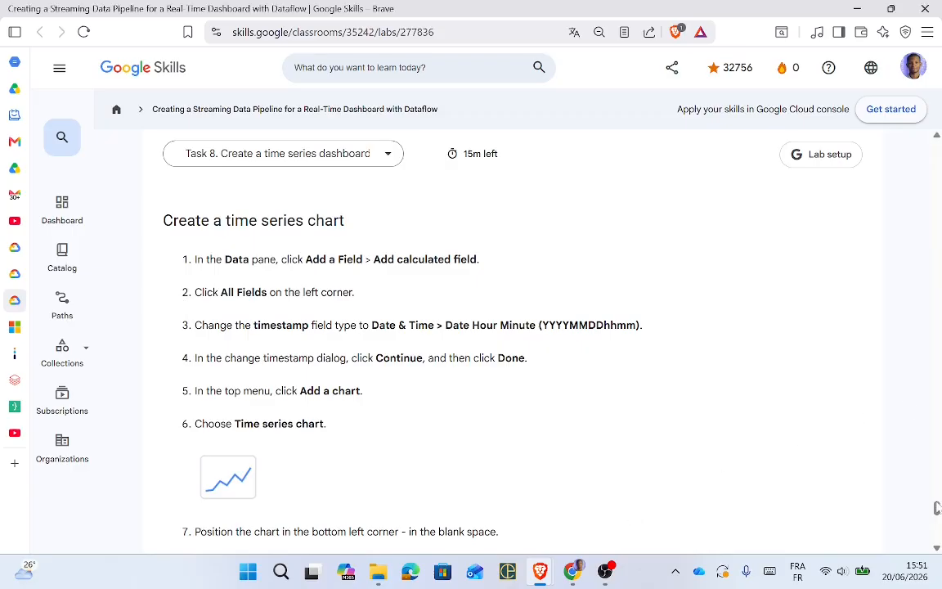
{"action": "left_click_drag", "start_coordinate": [938, 508], "coordinate": [937, 514]}
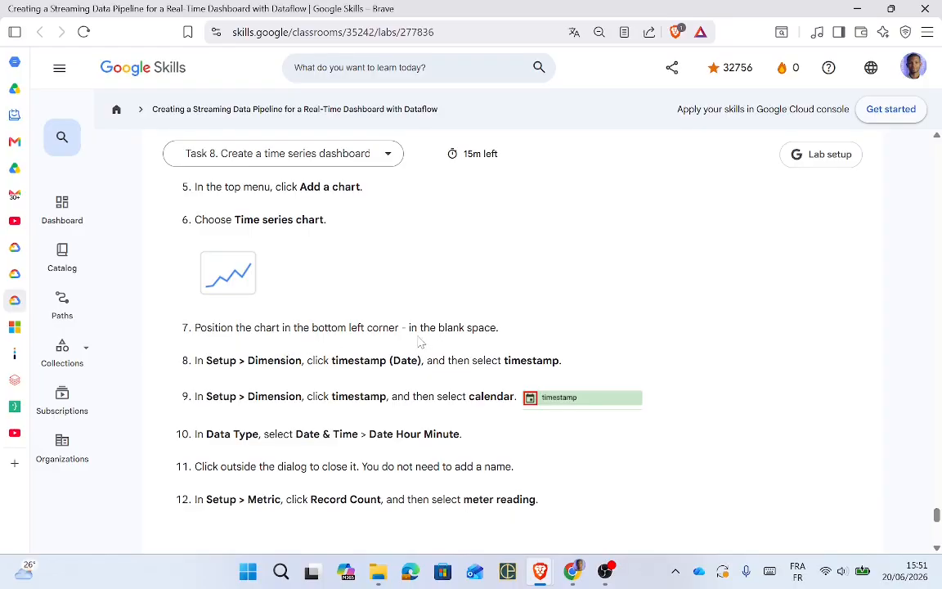
{"action": "key", "text": "alt+Tab"}
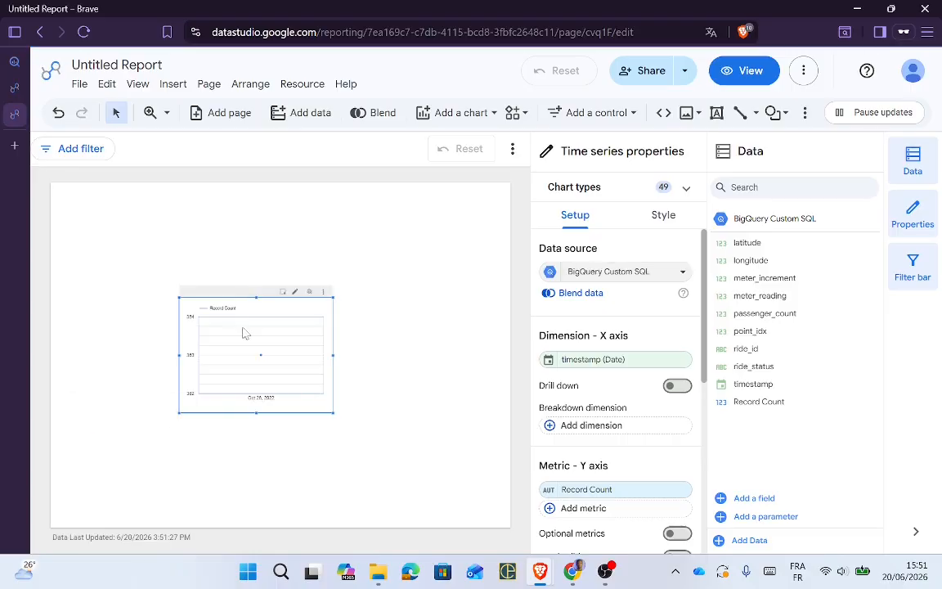
{"action": "left_click_drag", "start_coordinate": [243, 333], "coordinate": [37, 111]}
Step: Following the lab's next instruction, change the chart's X-axis dimension from timestamp (Date) to timestamp
{"action": "scroll", "coordinate": [638, 453], "scroll_direction": "down", "scroll_amount": 3}
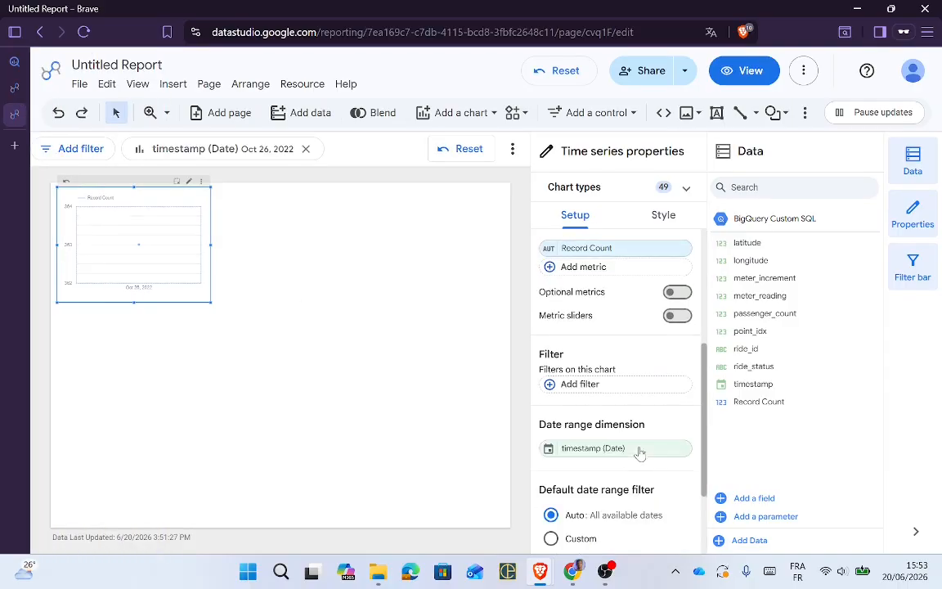
{"action": "key", "text": "alt+Tab"}
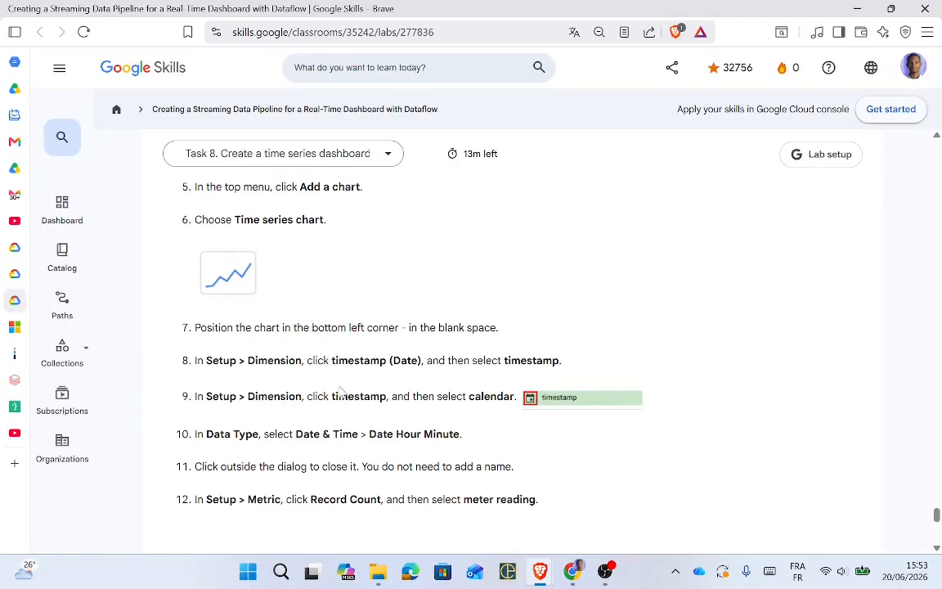
{"action": "key", "text": "alt+Tab"}
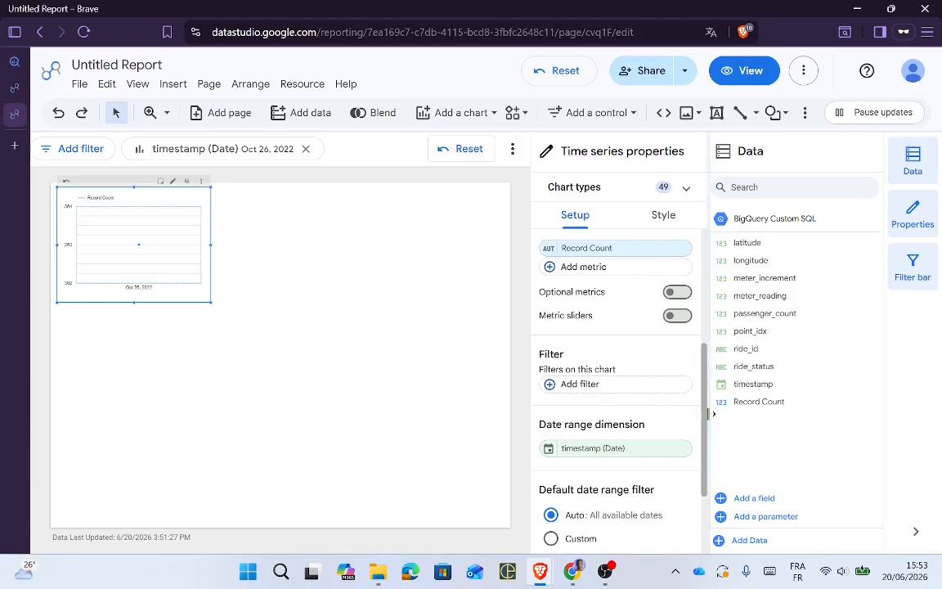
{"action": "scroll", "coordinate": [709, 365], "scroll_direction": "up", "scroll_amount": 2}
{"action": "scroll", "coordinate": [708, 364], "scroll_direction": "up", "scroll_amount": 3}
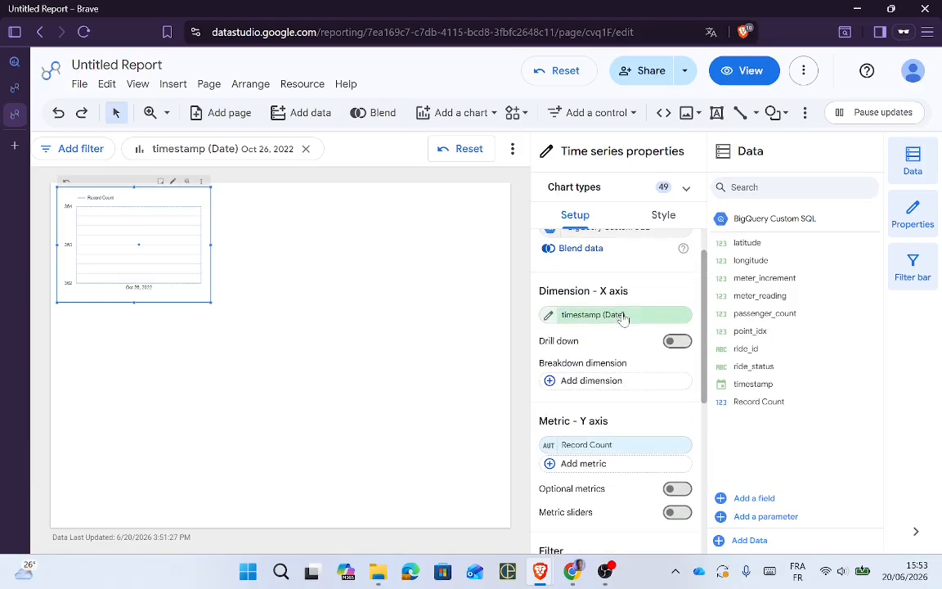
{"action": "left_click", "coordinate": [673, 316]}
{"action": "left_click", "coordinate": [586, 176]}
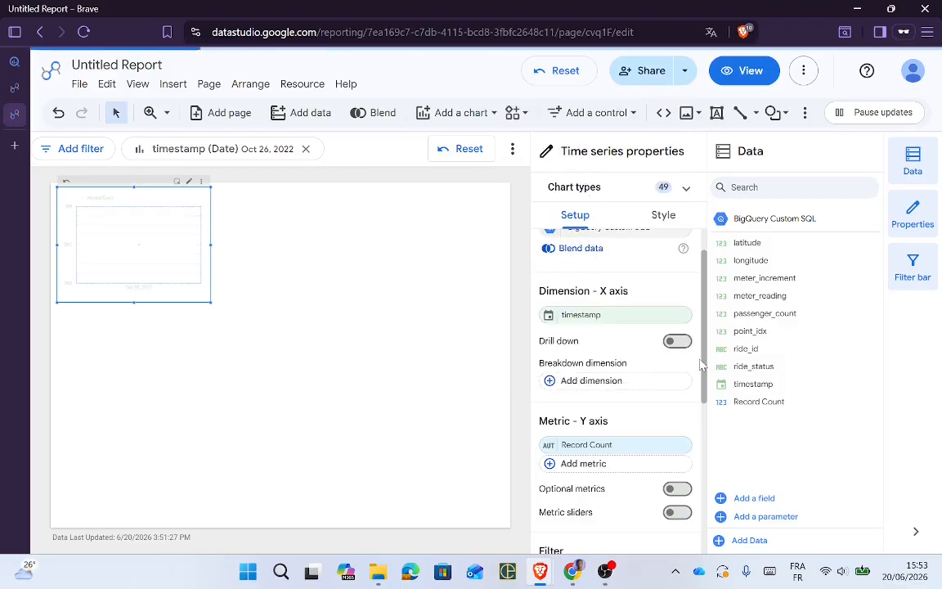
Step: Check the lab's calendar instruction and select timestamp again as the X-axis dimension
{"action": "key", "text": "alt+Tab"}
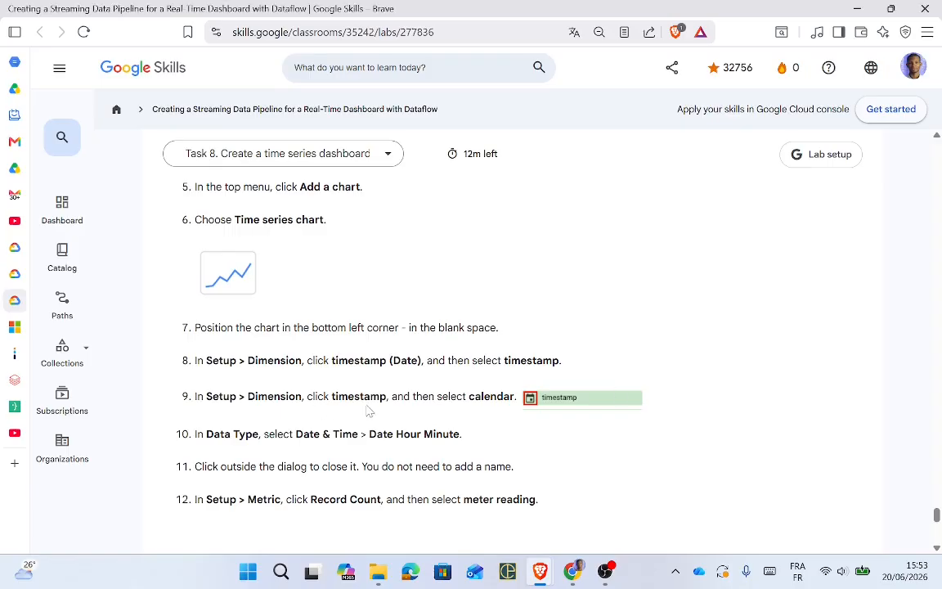
{"action": "key", "text": "alt+Tab"}
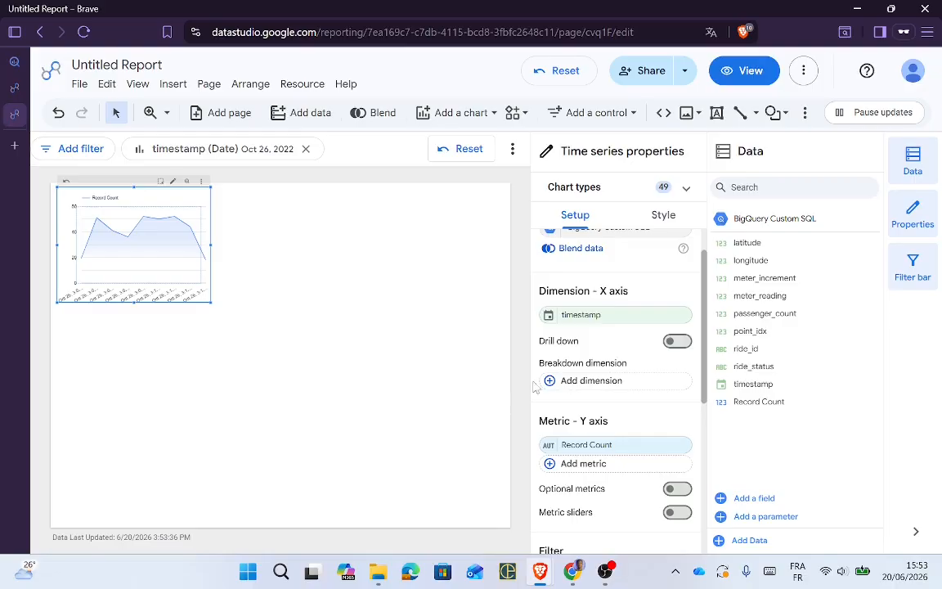
{"action": "left_click", "coordinate": [625, 326]}
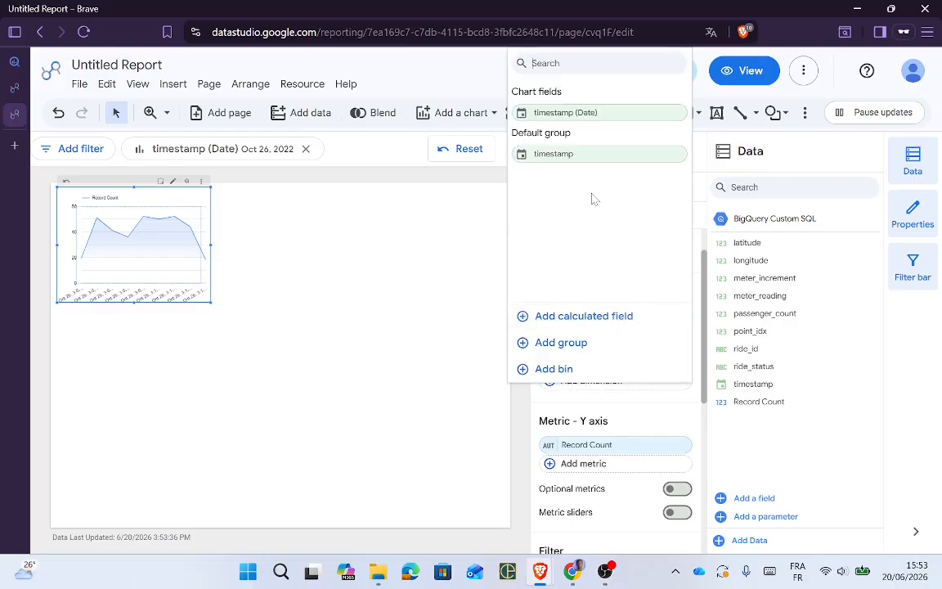
{"action": "key", "text": "alt+Tab"}
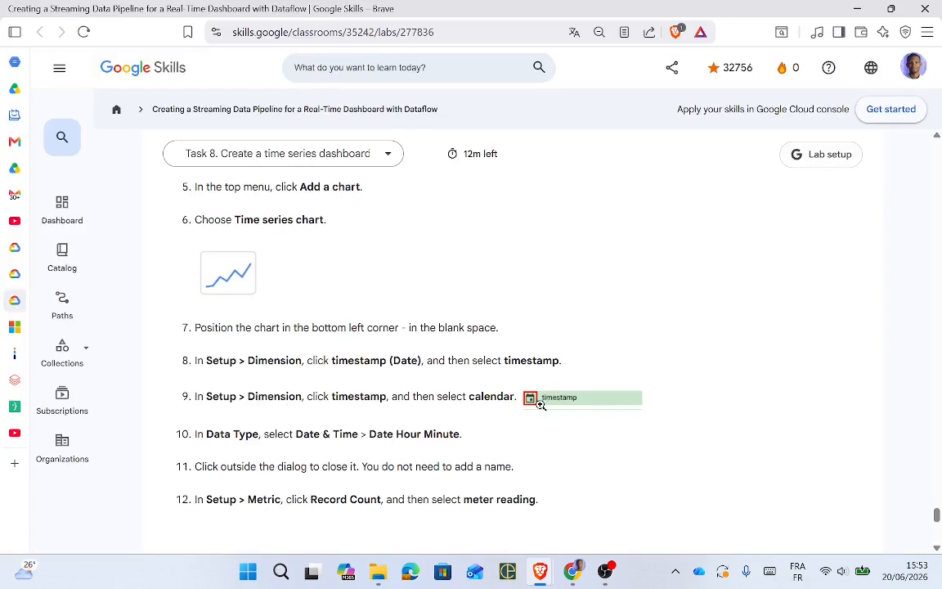
{"action": "key", "text": "alt+Tab"}
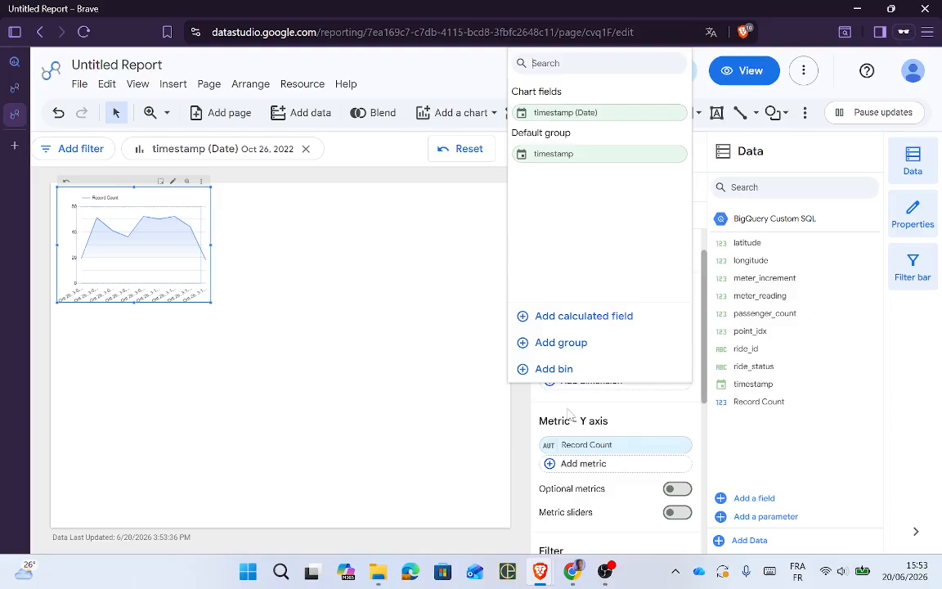
{"action": "left_click", "coordinate": [523, 157]}
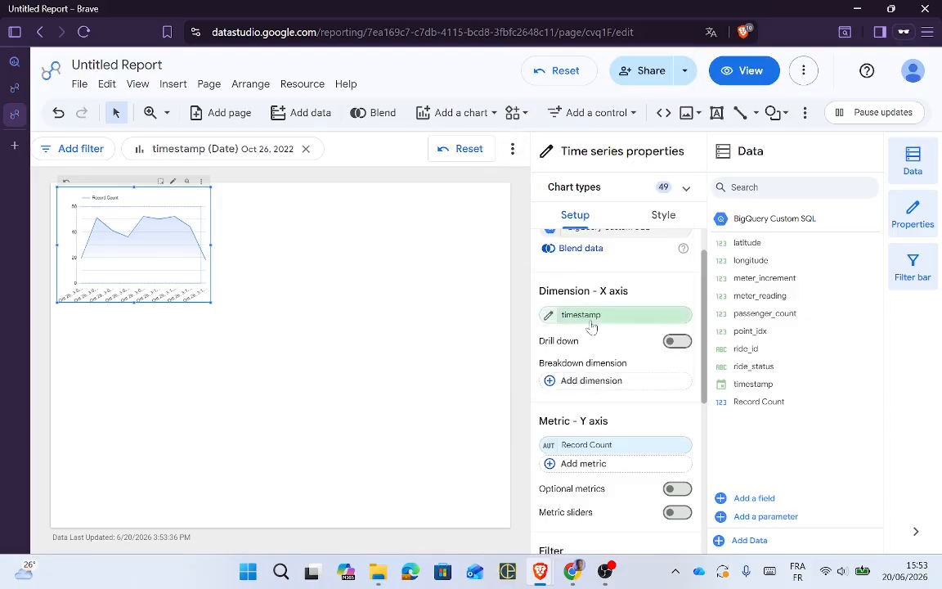
Step: Reread the lab's dimension instructions and select the Oct 26, 2022, 3:11 AM data point on the time series chart
{"action": "key", "text": "alt+Tab"}
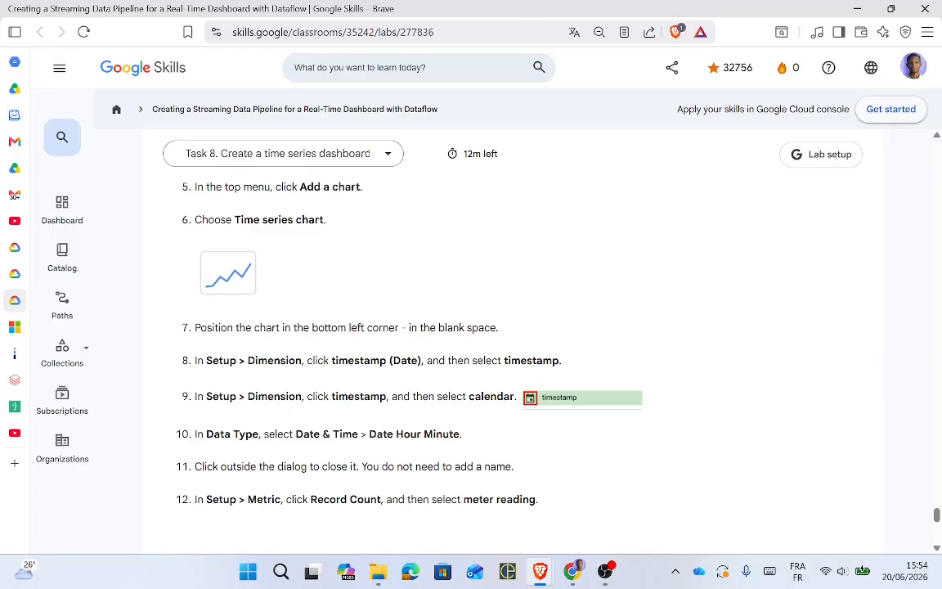
{"action": "key", "text": "alt+Tab"}
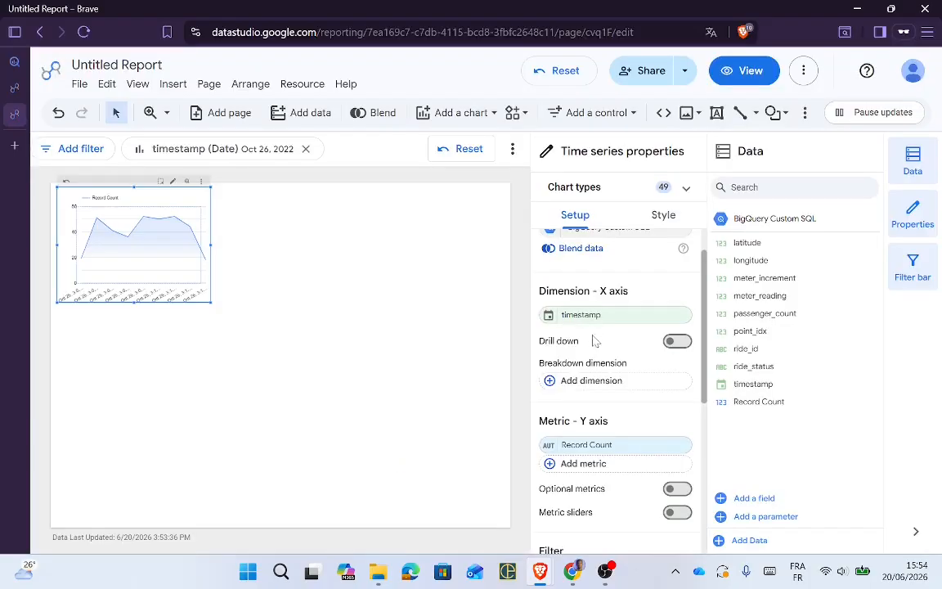
{"action": "left_click", "coordinate": [174, 233]}
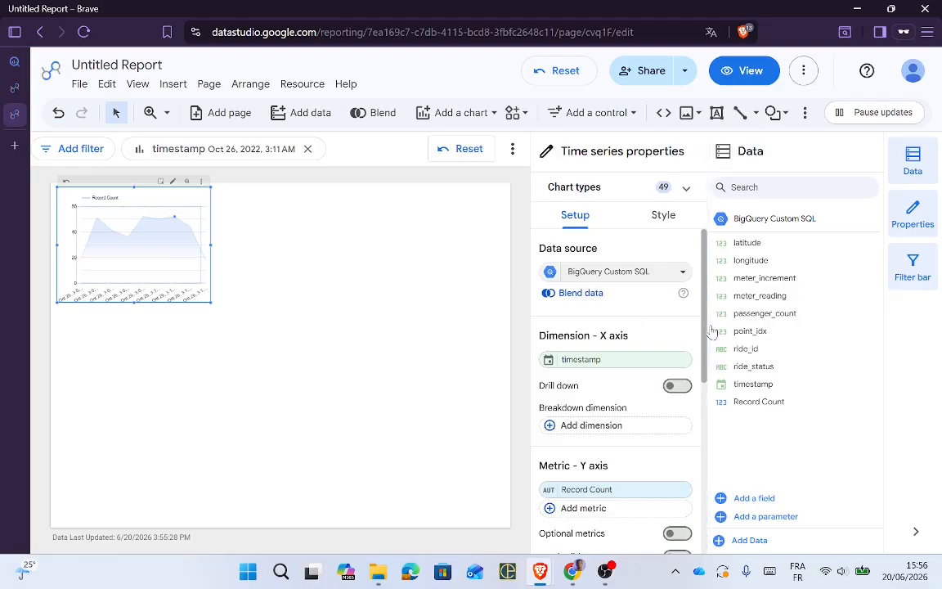
Step: Check the lab's metric instruction and replace the chart's Record Count metric on the Y axis with meter_reading
{"action": "left_click_drag", "start_coordinate": [707, 331], "coordinate": [708, 387]}
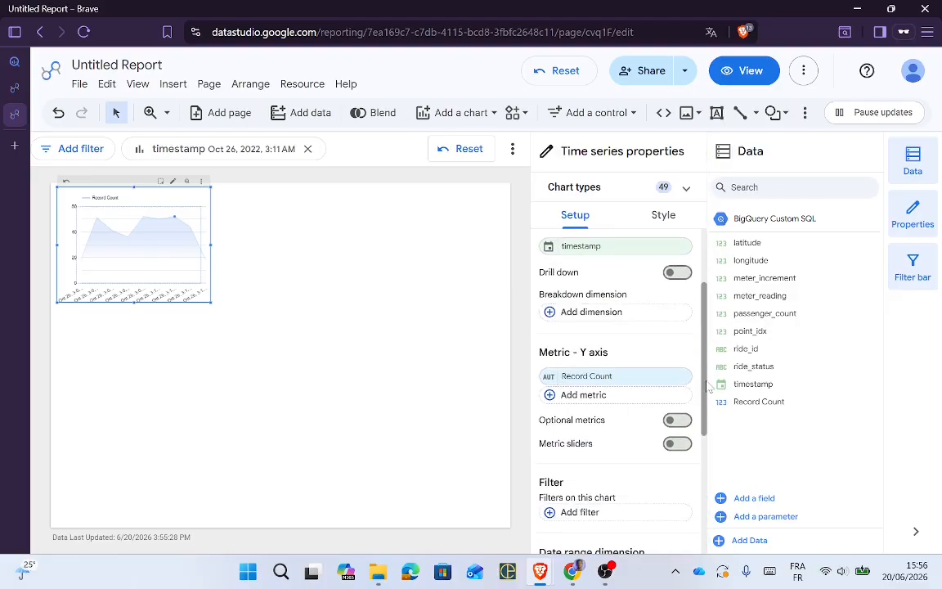
{"action": "key", "text": "alt+Tab"}
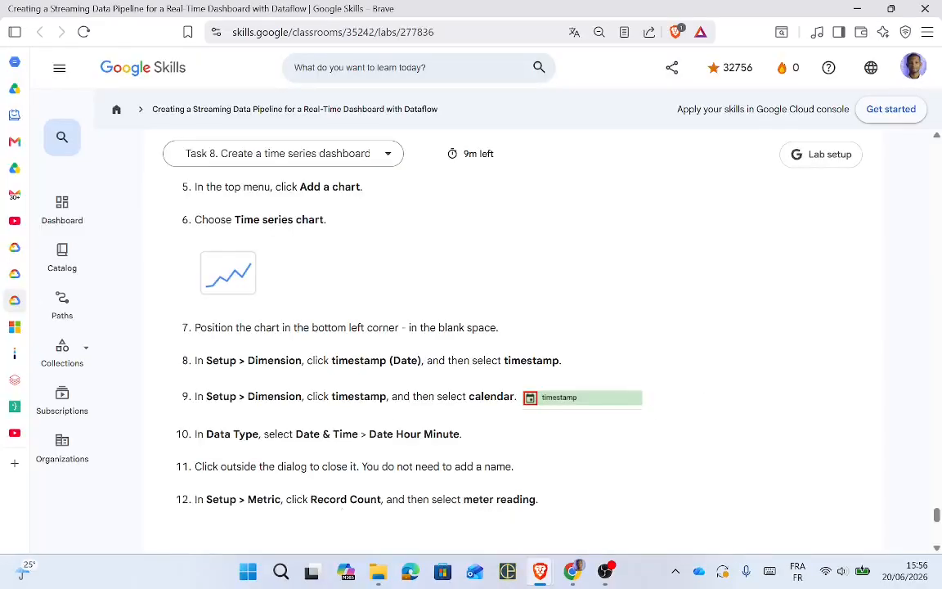
{"action": "key", "text": "alt+Tab"}
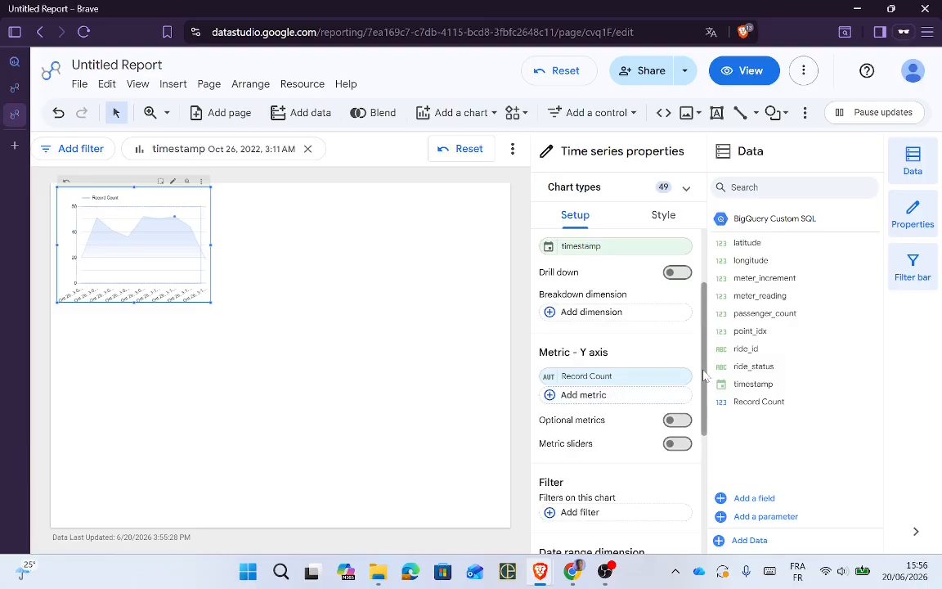
{"action": "key", "text": "alt+Tab"}
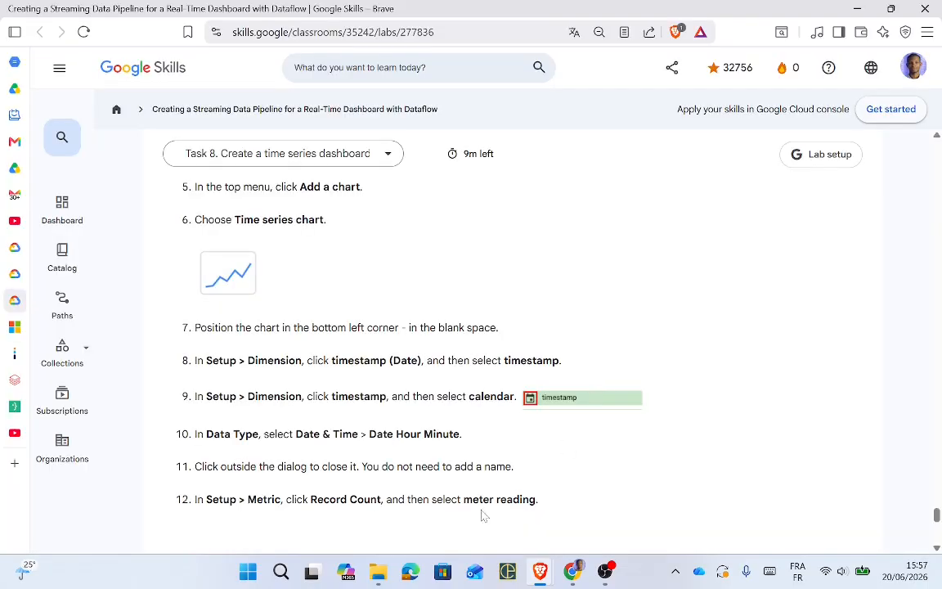
{"action": "key", "text": "alt+Tab"}
{"action": "key", "text": "alt+Tab"}
{"action": "key", "text": "alt+Tab"}
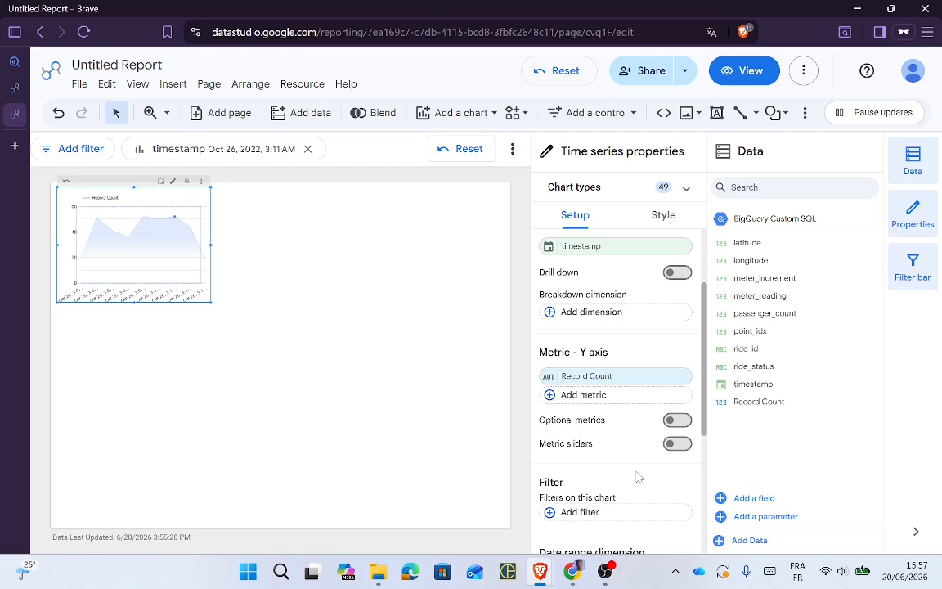
{"action": "left_click", "coordinate": [609, 379]}
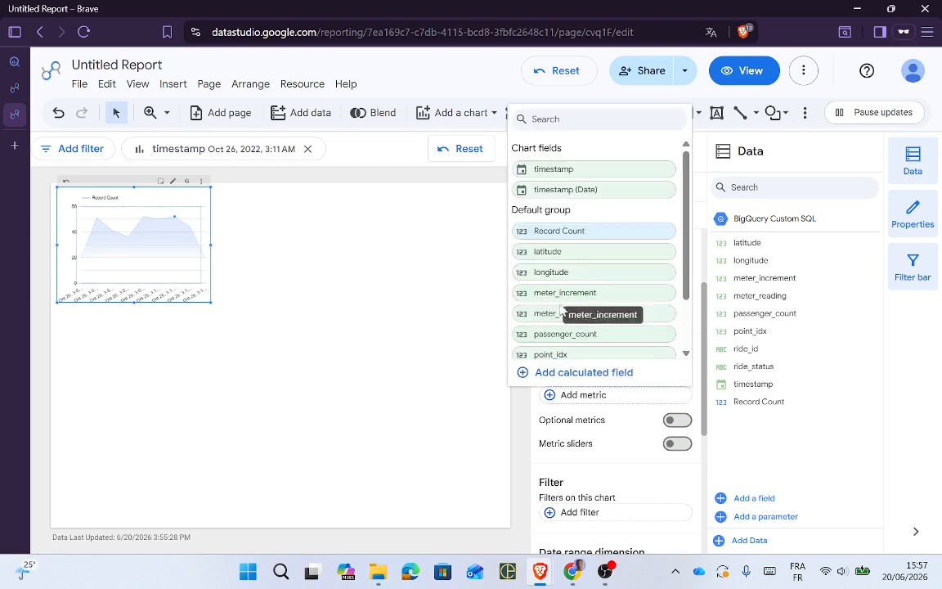
{"action": "left_click", "coordinate": [553, 315]}
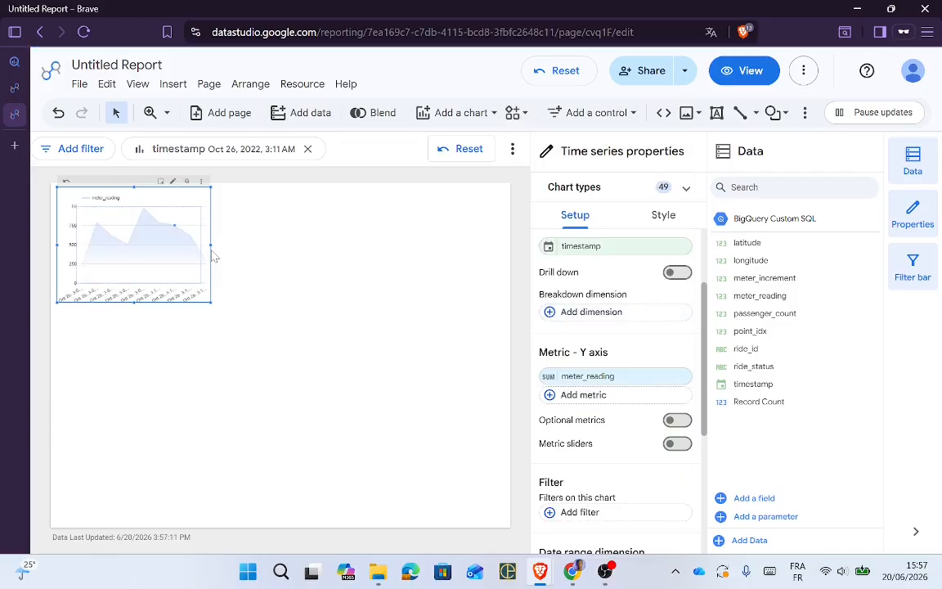
Step: Check the lab page for any instructions after the metric step and return to the report
{"action": "key", "text": "alt+Tab"}
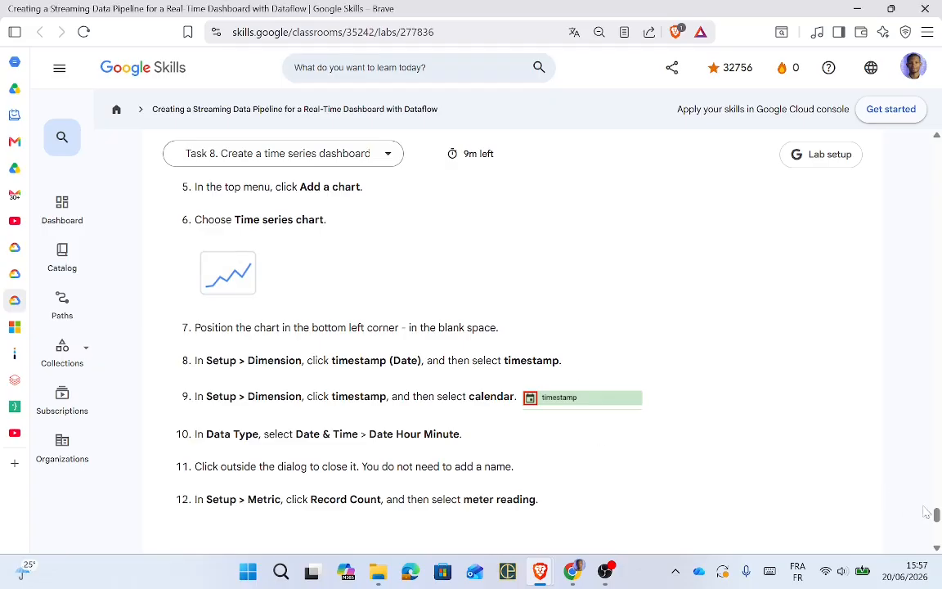
{"action": "scroll", "coordinate": [938, 515], "scroll_direction": "down", "scroll_amount": 3}
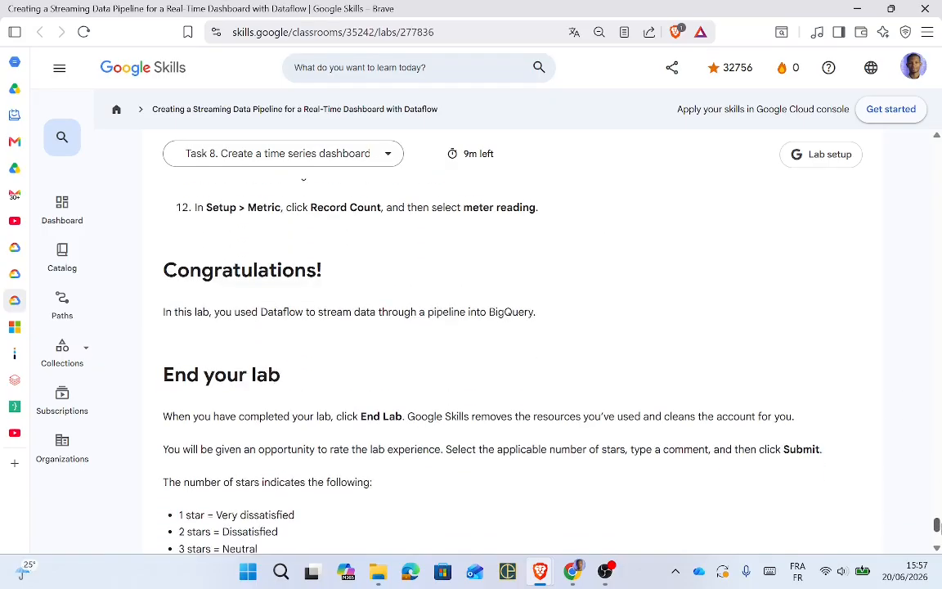
{"action": "scroll", "coordinate": [937, 515], "scroll_direction": "up", "scroll_amount": 3}
{"action": "key", "text": "alt+Tab"}
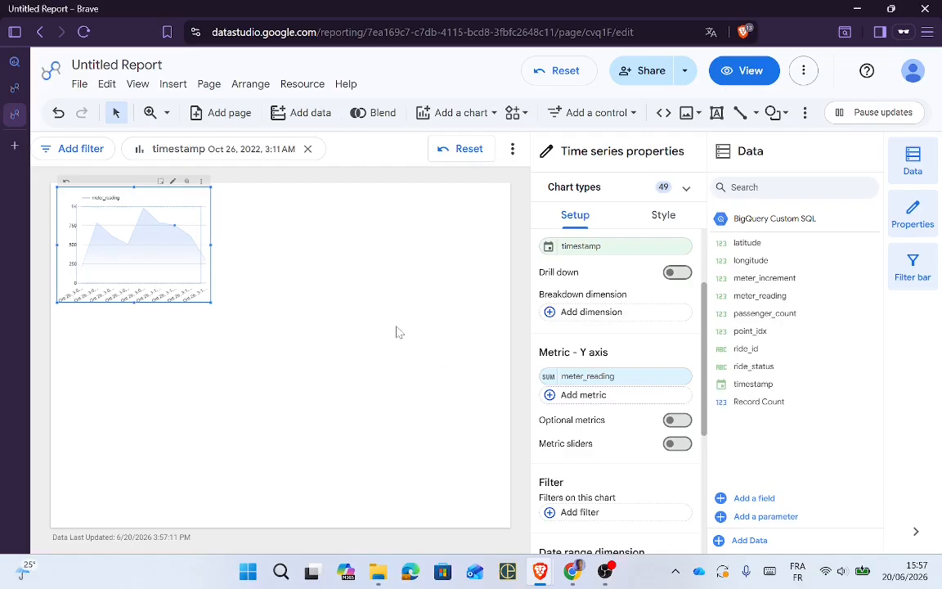